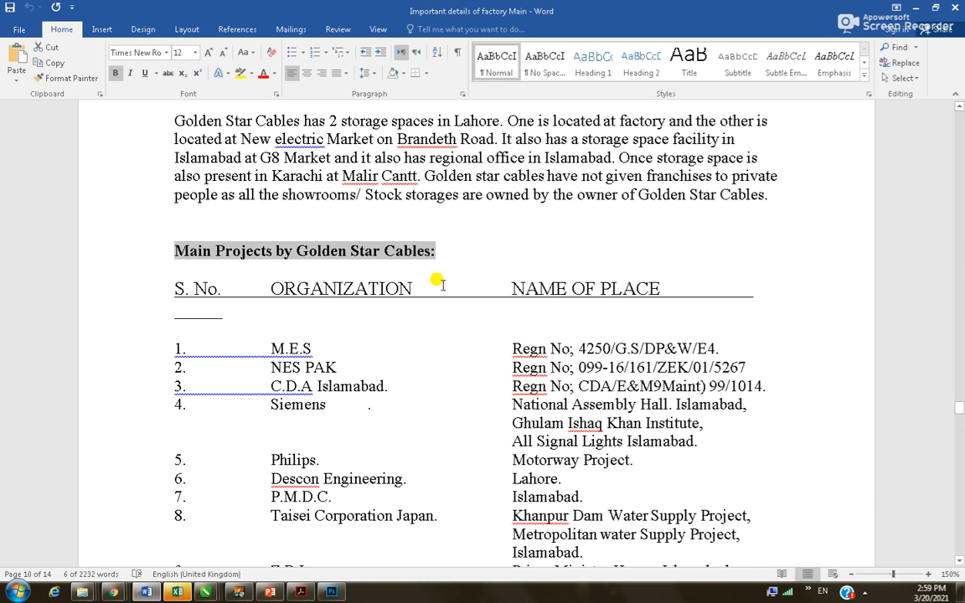
Paste 'Main Projects by Golden Star Cables:' onto slide 11 in white 40-pt text, centred under the logo
key("alt+Tab")
left_click(82, 409)
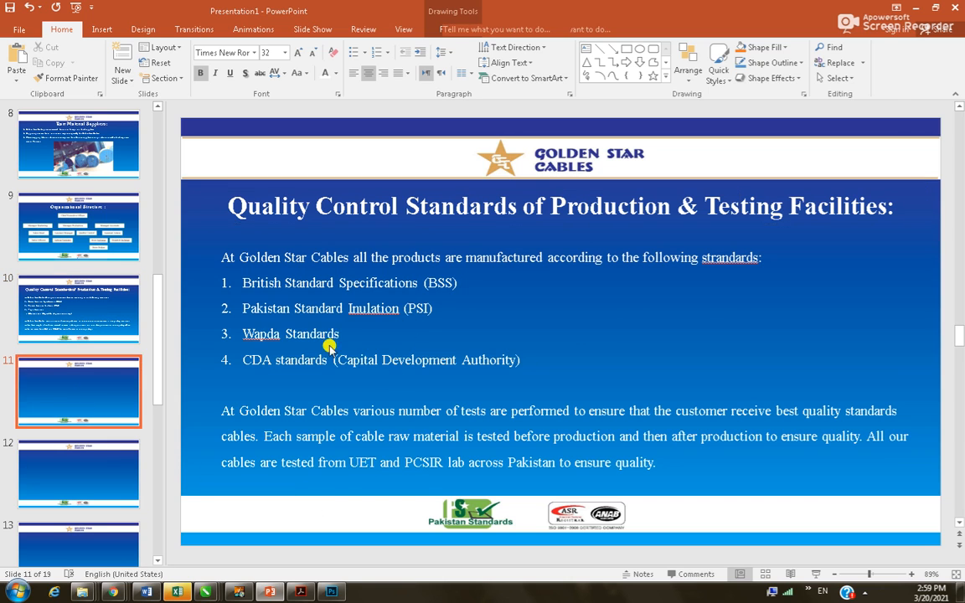
type("Main Projects by Golden Star Cables:")
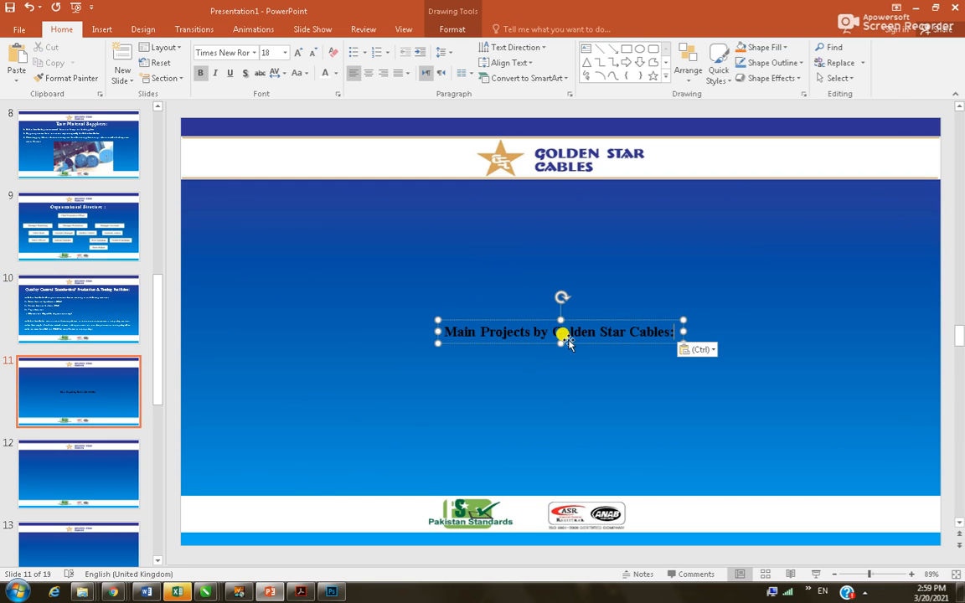
left_click_drag(543, 317, 534, 180)
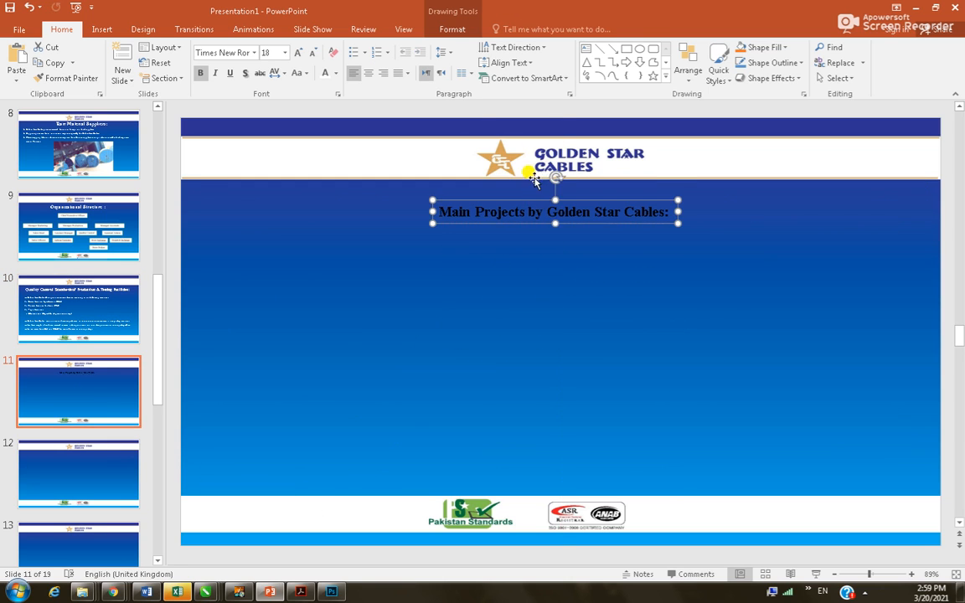
left_click(326, 73)
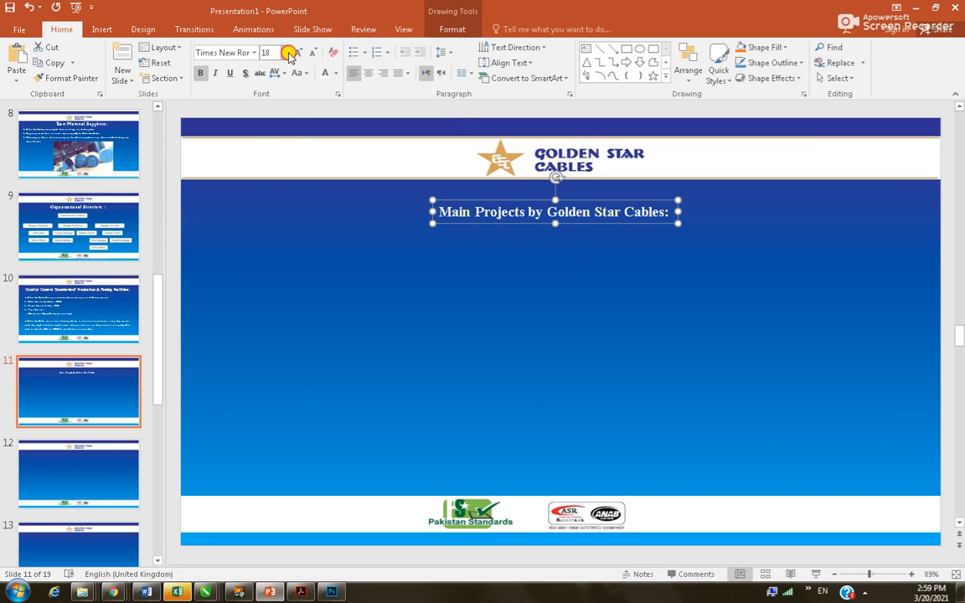
left_click(285, 52)
left_click(267, 242)
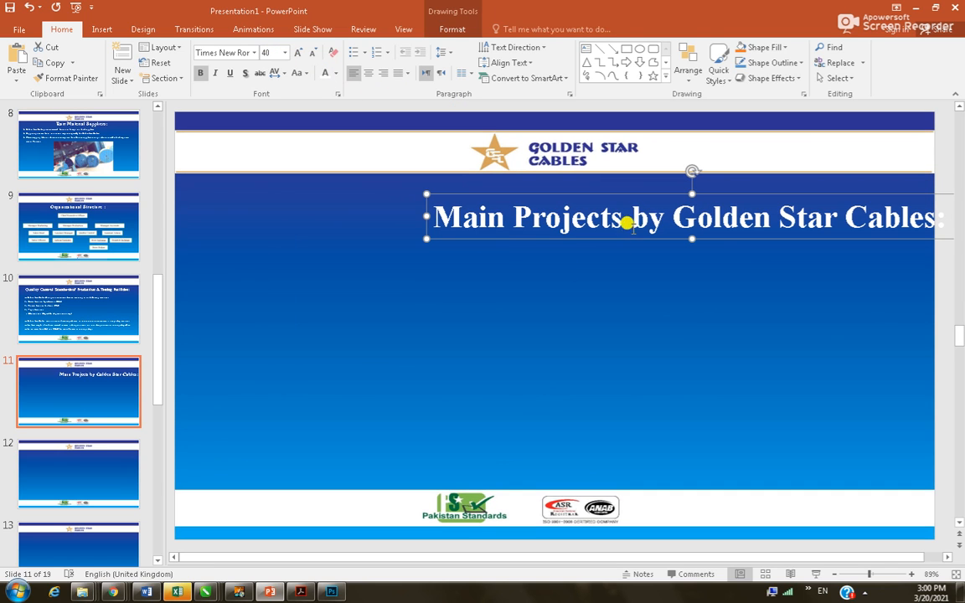
left_click_drag(624, 192, 539, 180)
Deselect the slide heading and scroll the Word document to the Main Projects table
left_click(447, 284)
key("alt+Tab")
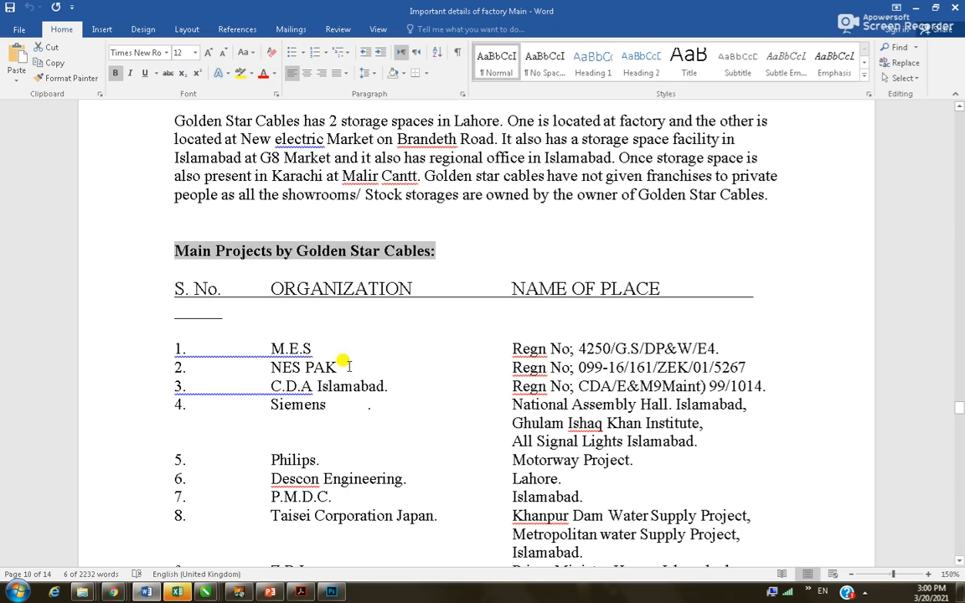
scroll(289, 368, "down", 10)
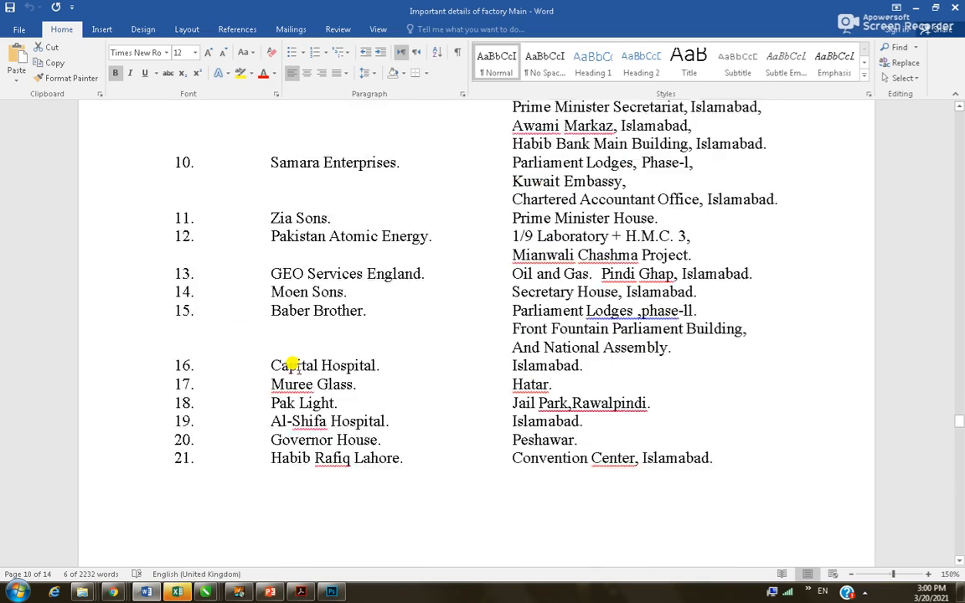
scroll(292, 365, "down", 10)
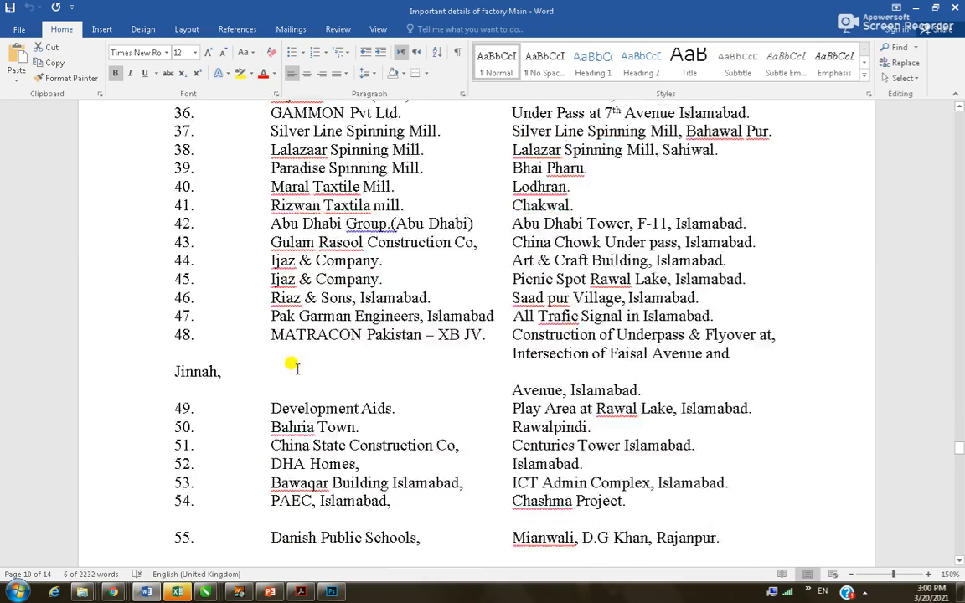
scroll(291, 364, "down", 10)
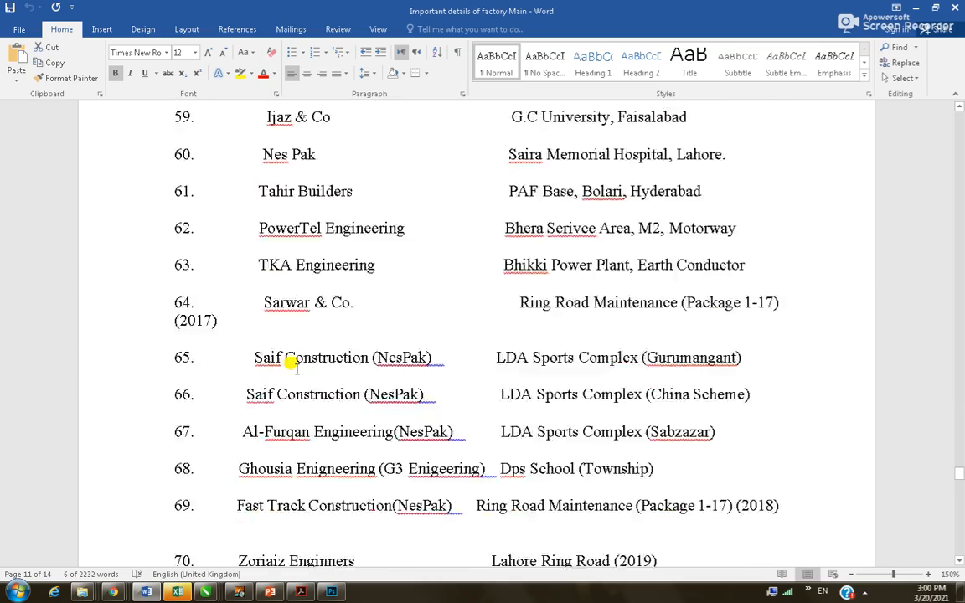
scroll(291, 365, "down", 10)
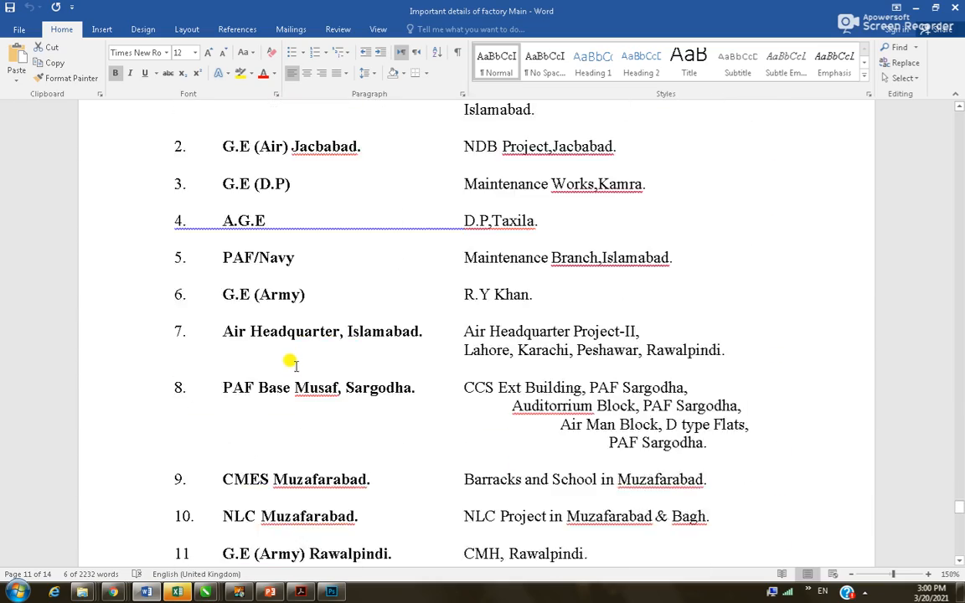
scroll(291, 364, "down", 3)
scroll(292, 364, "down", 15)
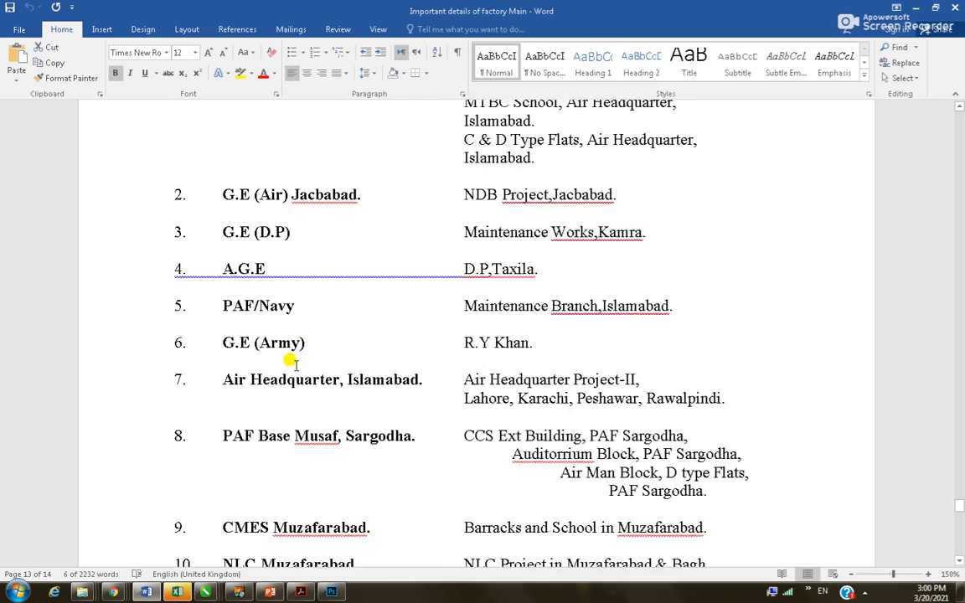
scroll(256, 339, "up", 8)
scroll(256, 340, "up", 15)
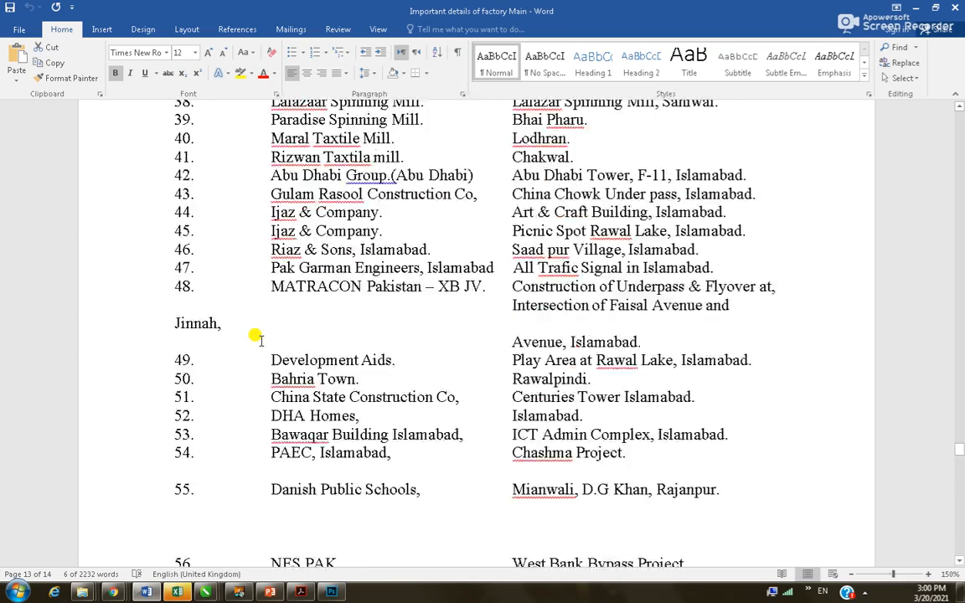
scroll(255, 340, "up", 12)
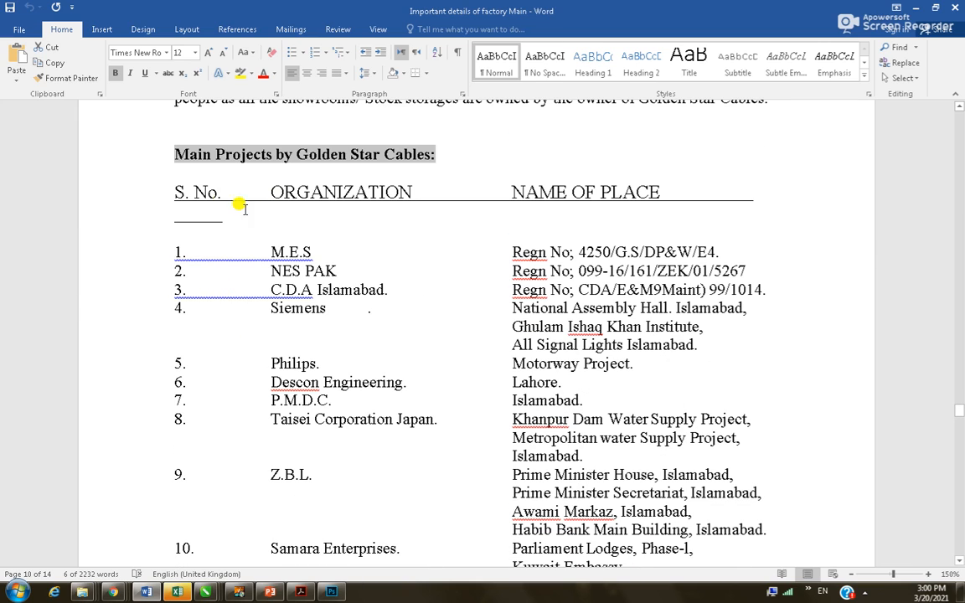
Select the project table from the S. No. header row through row 21
left_click_drag(172, 186, 737, 440)
scroll(559, 366, "down", 9)
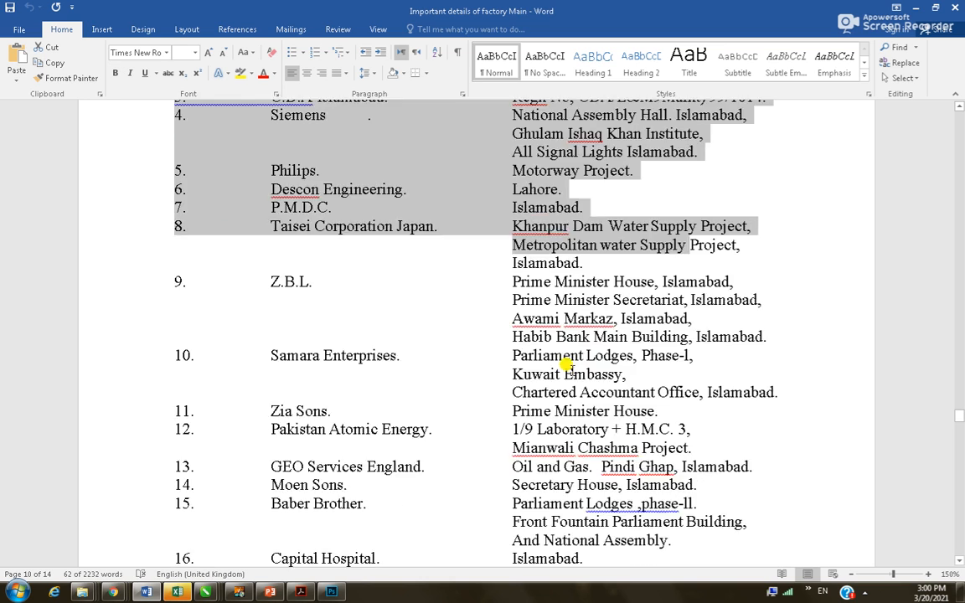
left_click(723, 317, "shift")
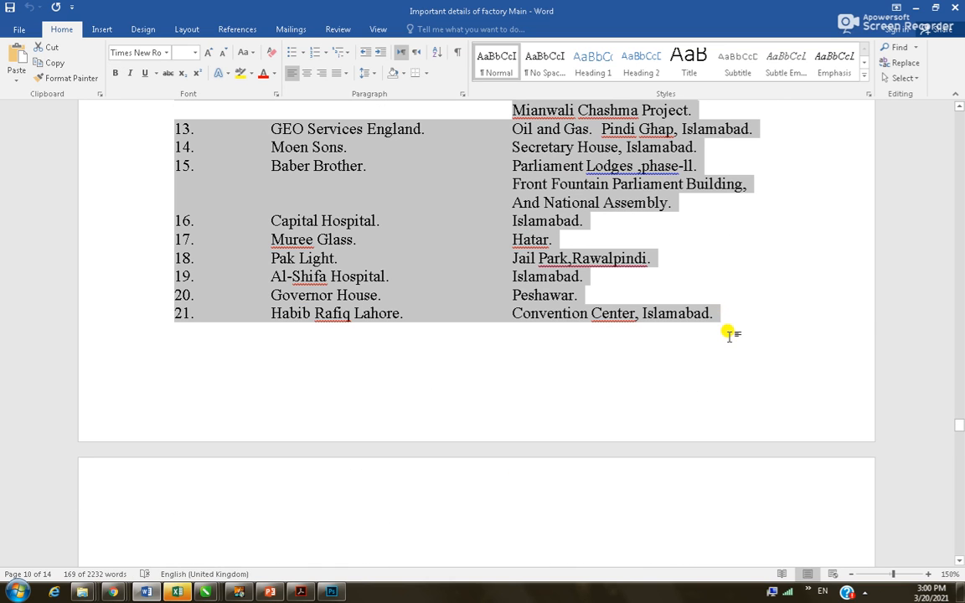
key("alt+Tab")
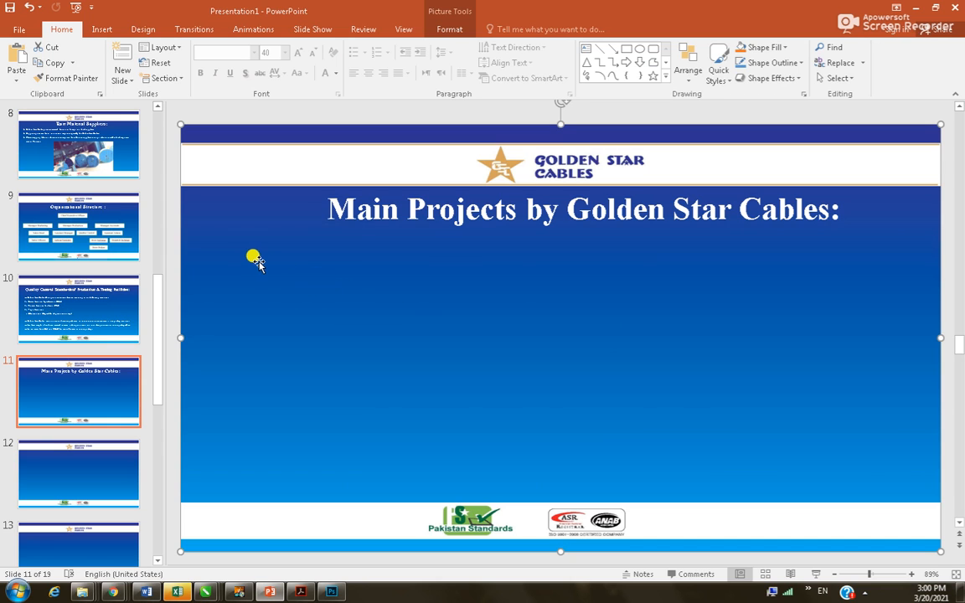
Paste the project rows onto slide 11 and widen their text box to the left
key("ctrl+v")
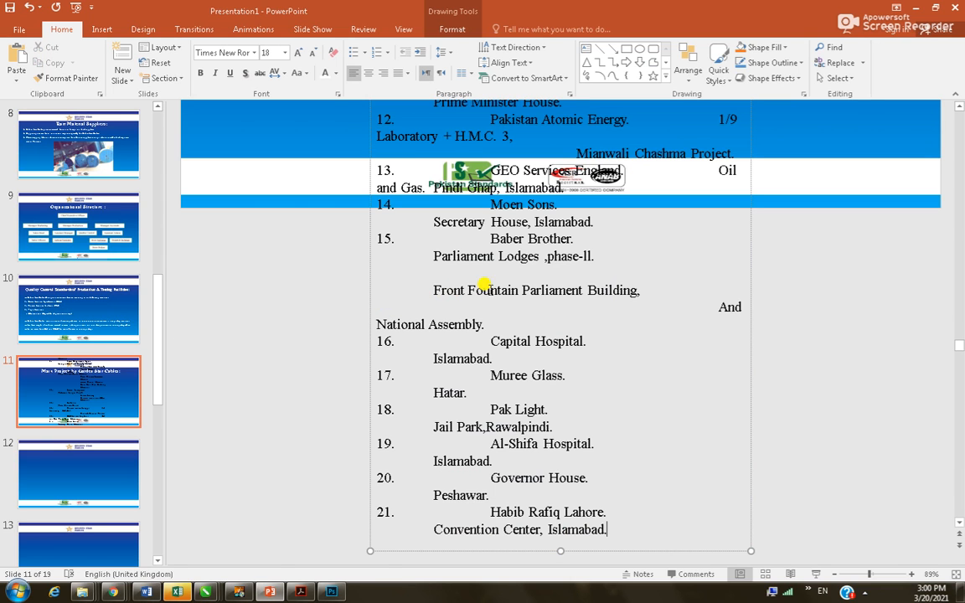
left_click(384, 294)
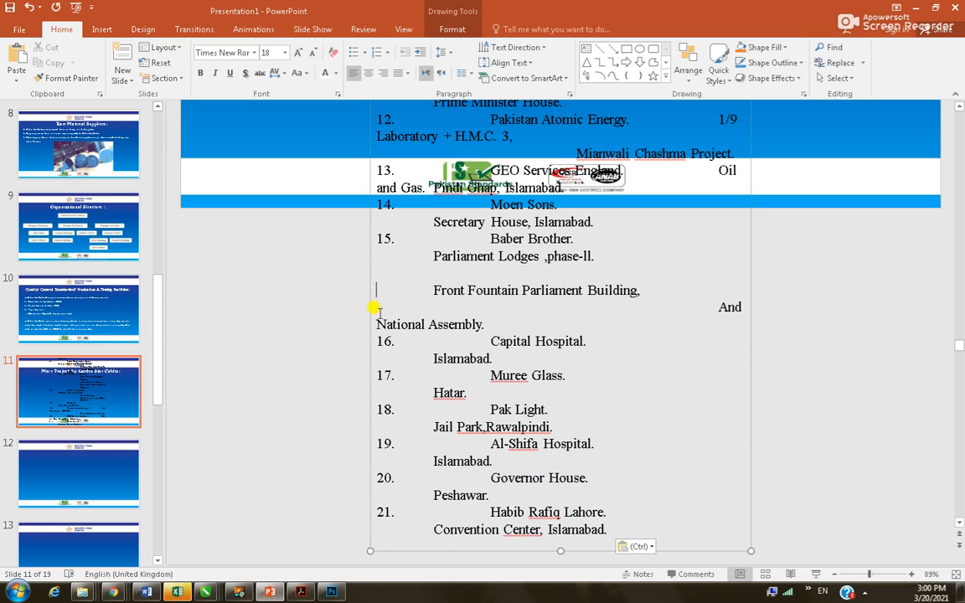
left_click(371, 261)
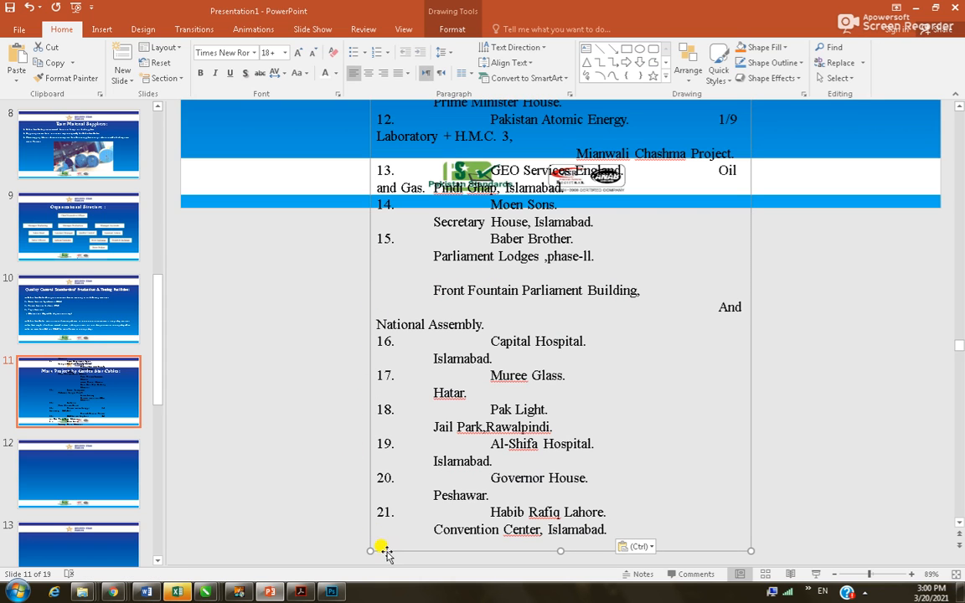
scroll(496, 365, "up", 5)
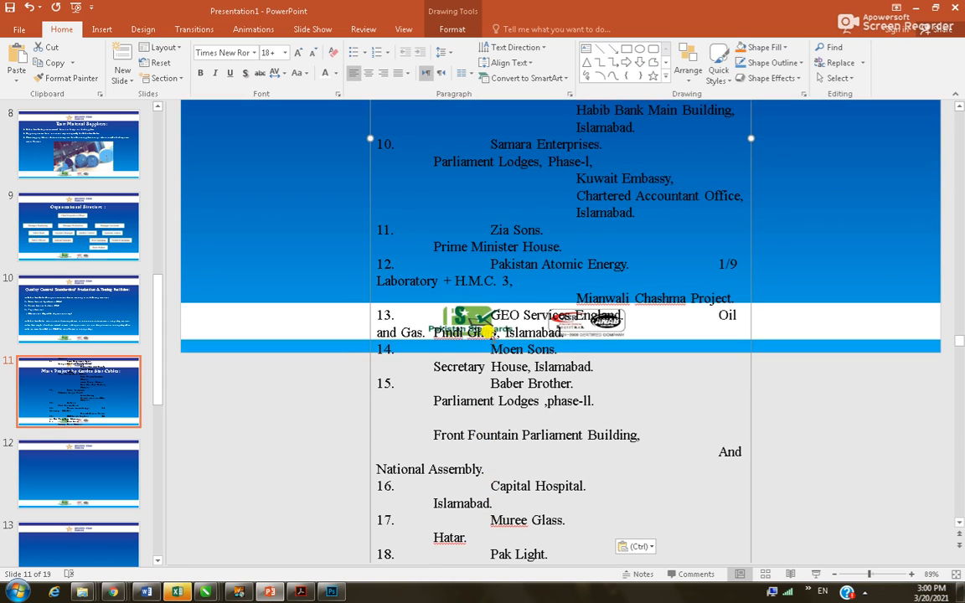
scroll(455, 316, "up", 3)
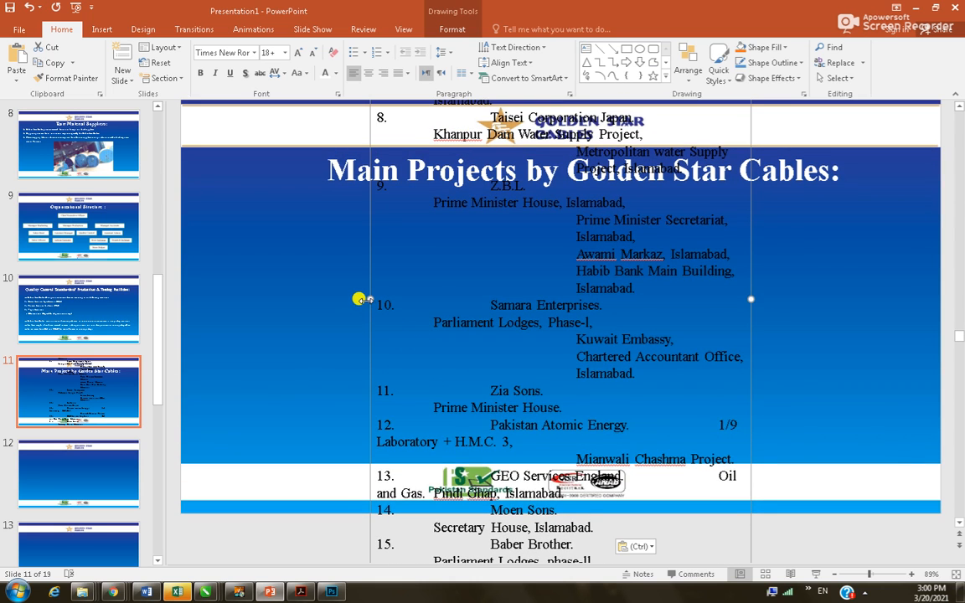
left_click_drag(366, 299, 198, 285)
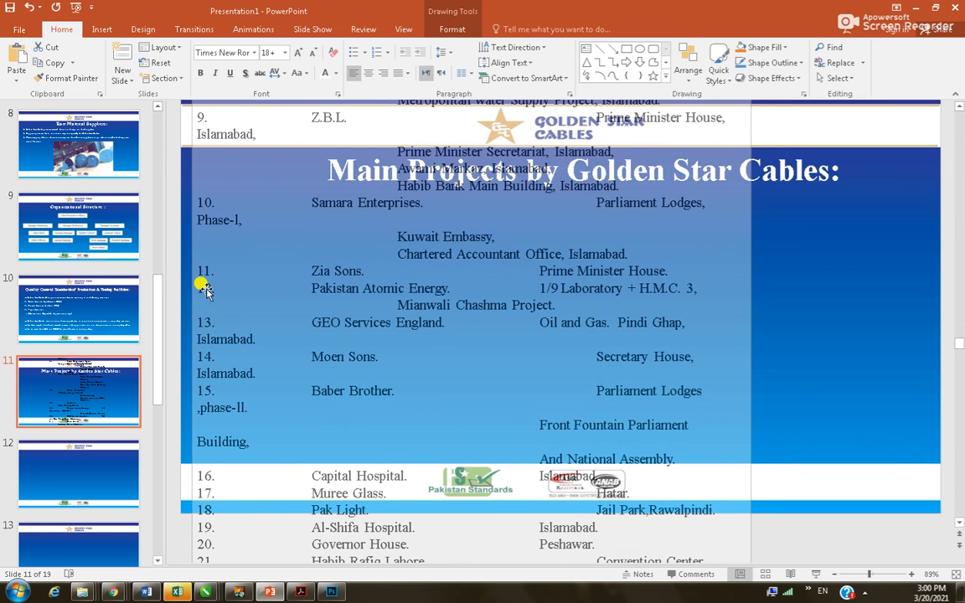
left_click(736, 295)
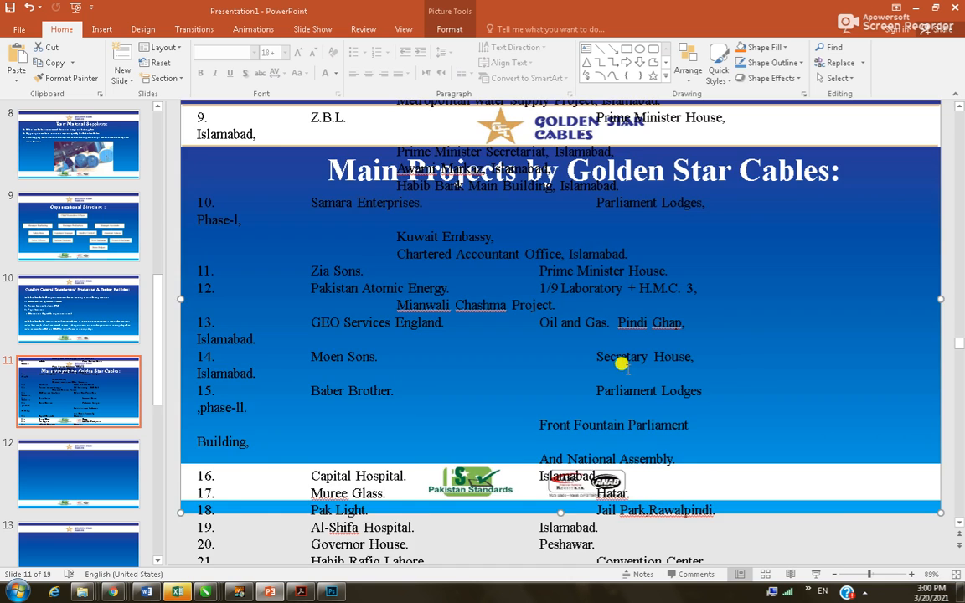
Widen the project rows box to the right and select all of its text
scroll(623, 366, "down", 4)
left_click(565, 365)
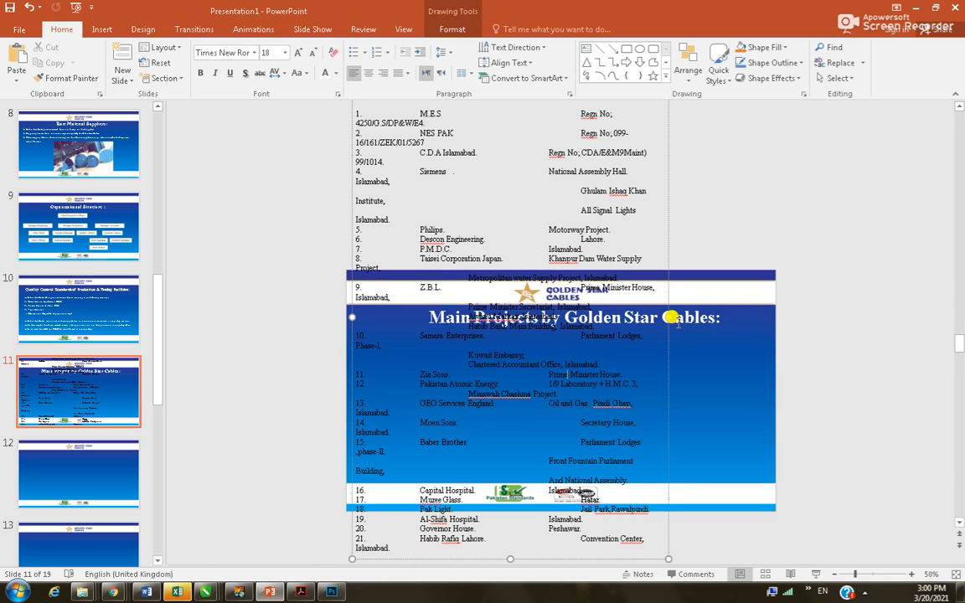
left_click_drag(667, 318, 774, 309)
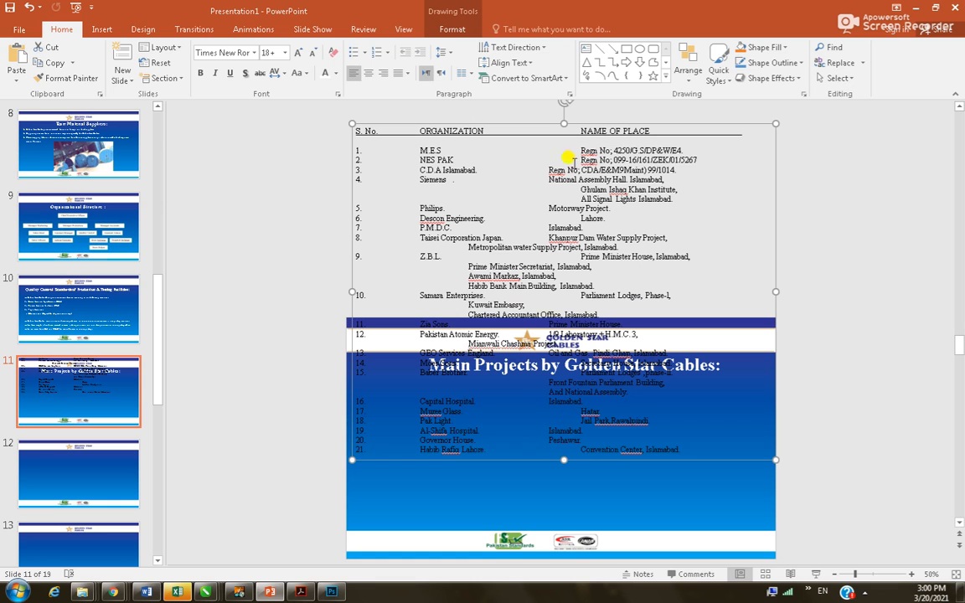
left_click_drag(566, 121, 543, 364)
key("ctrl+z")
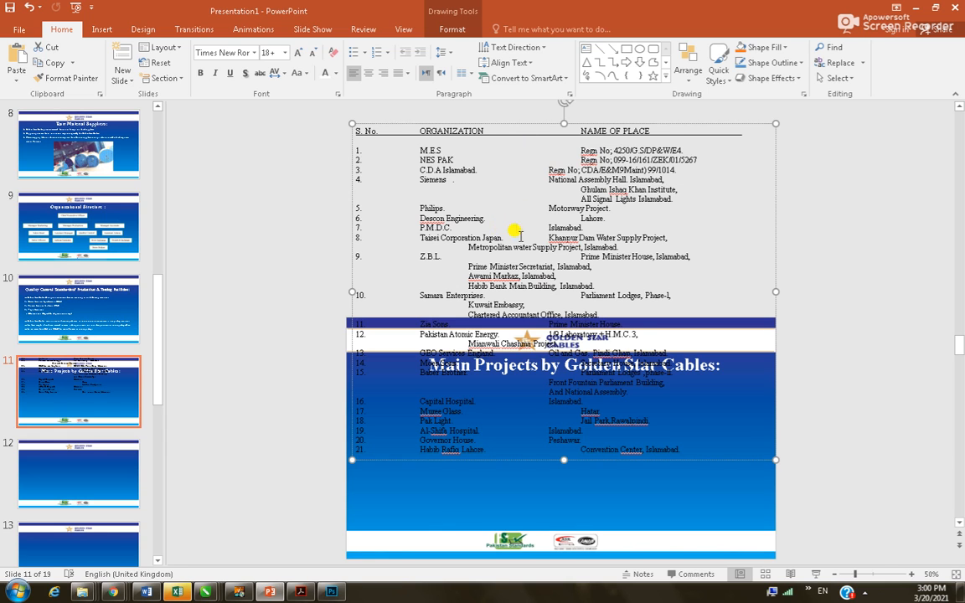
key("ctrl+a")
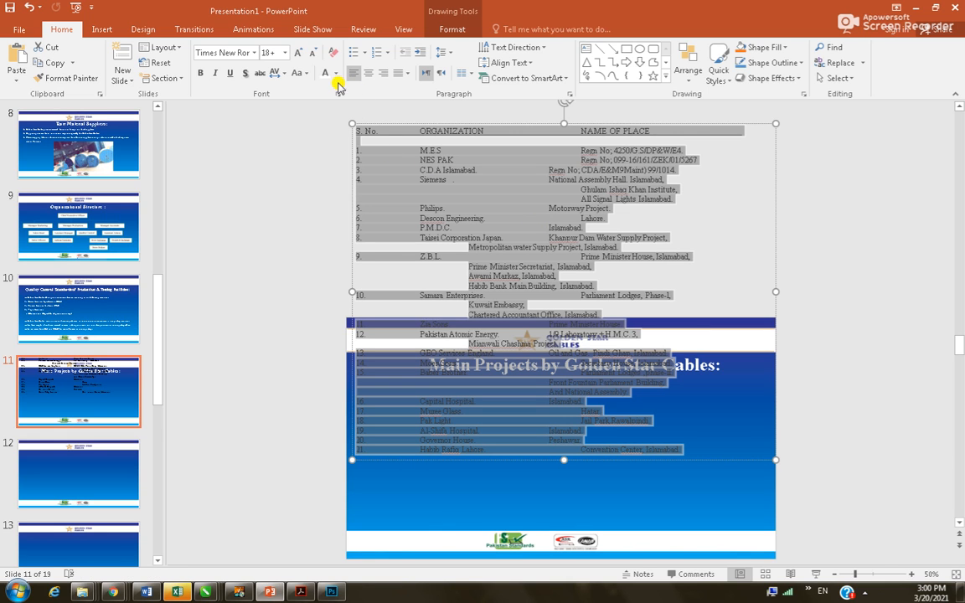
left_click(285, 53)
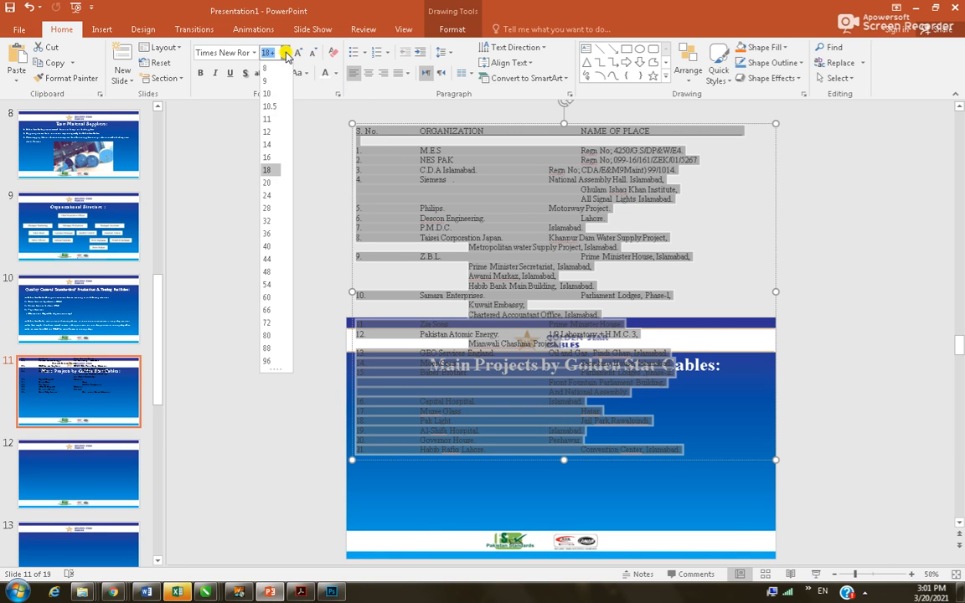
left_click(266, 94)
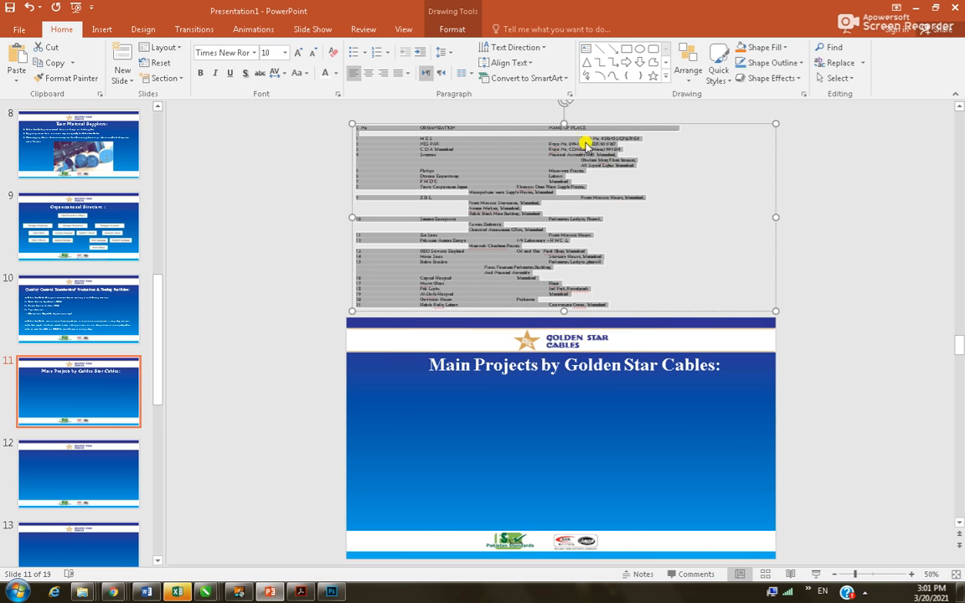
left_click_drag(545, 121, 550, 346)
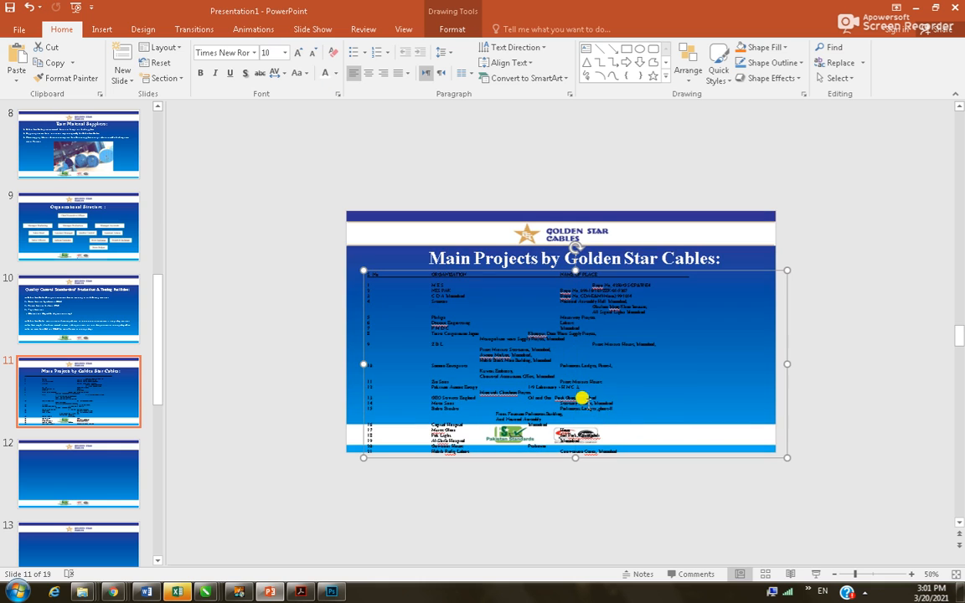
left_click_drag(575, 457, 562, 407)
left_click(465, 315)
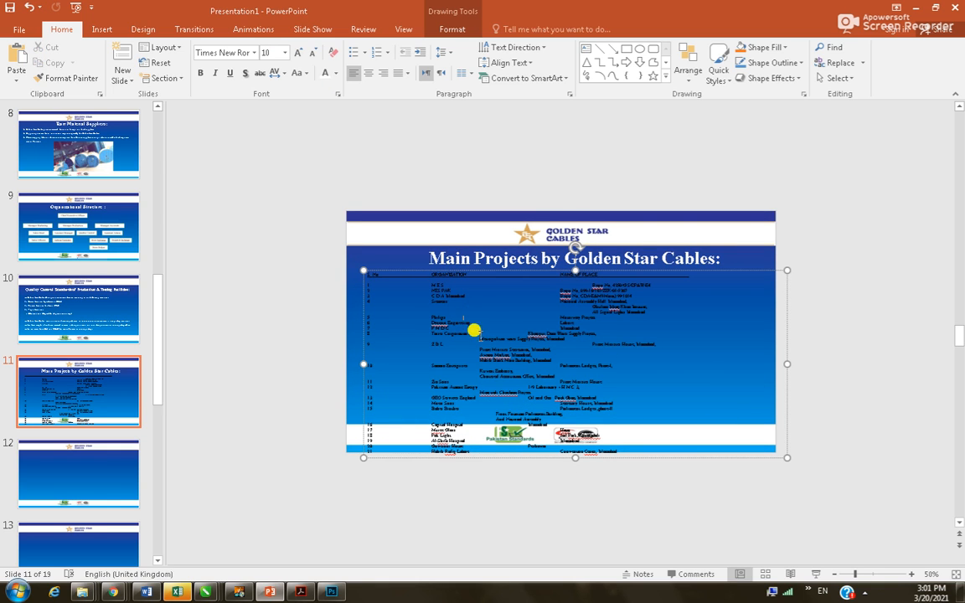
scroll(469, 370, "up", 5)
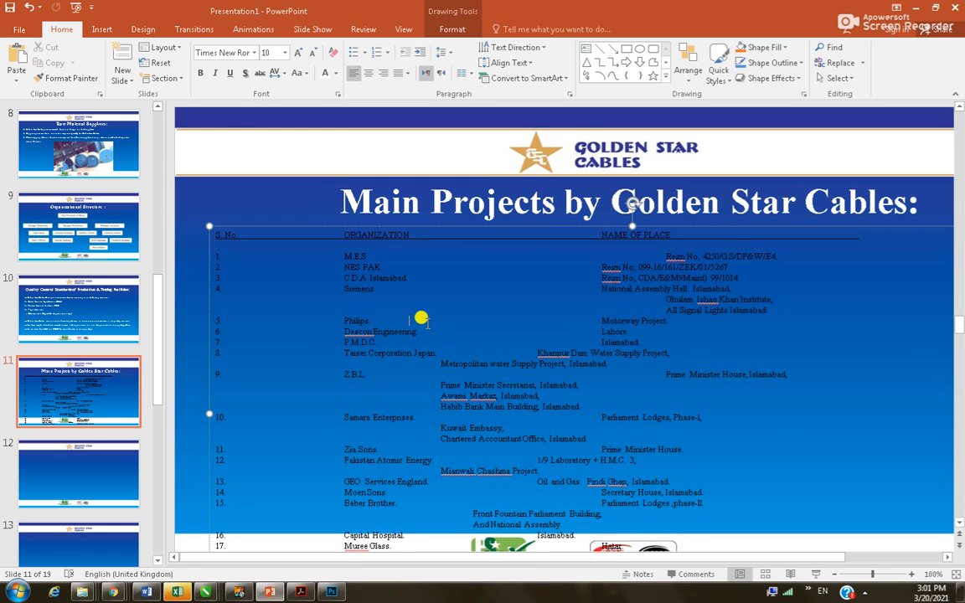
key("ctrl+a")
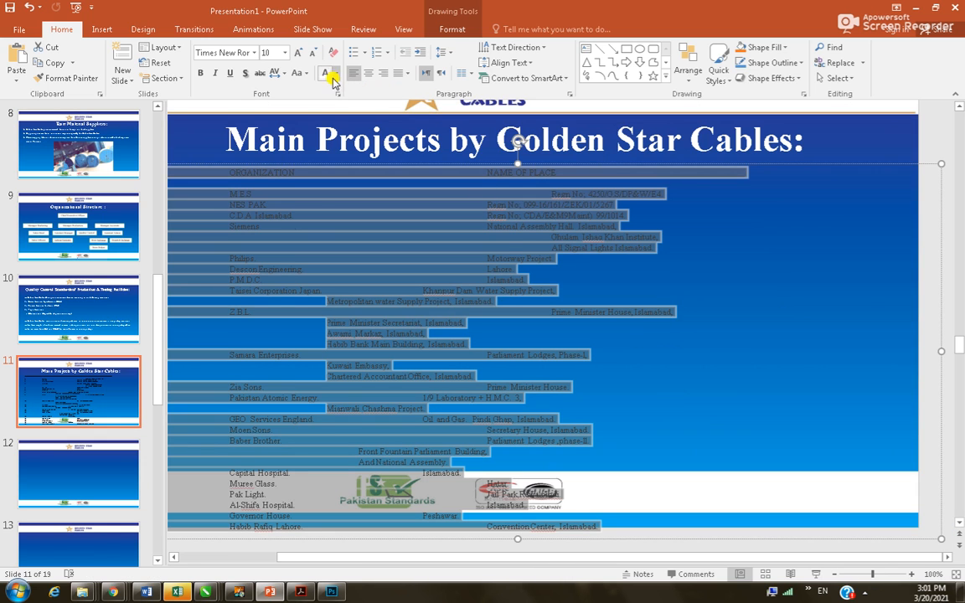
scroll(470, 321, "down", 3)
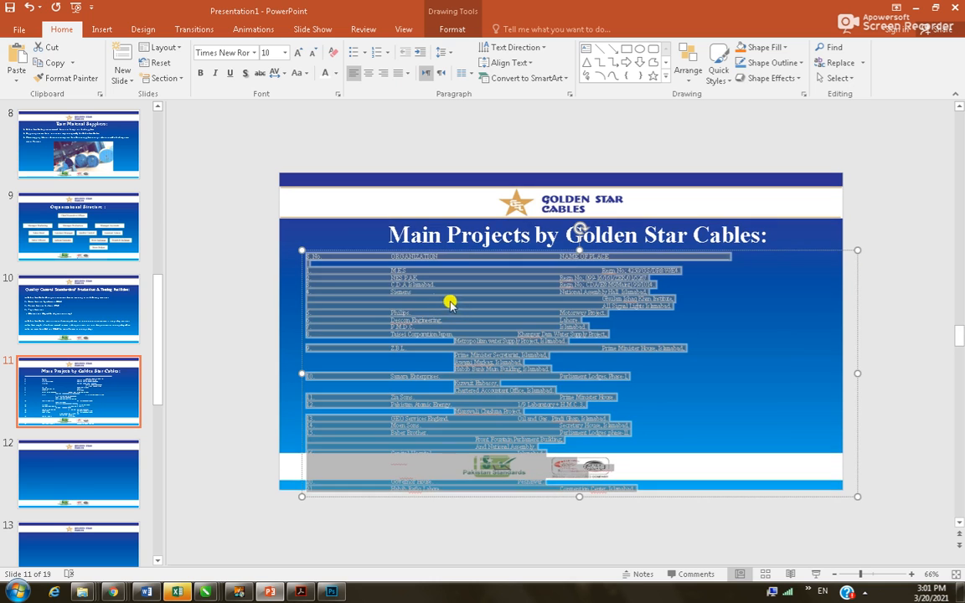
left_click(362, 280)
scroll(352, 251, "up", 2)
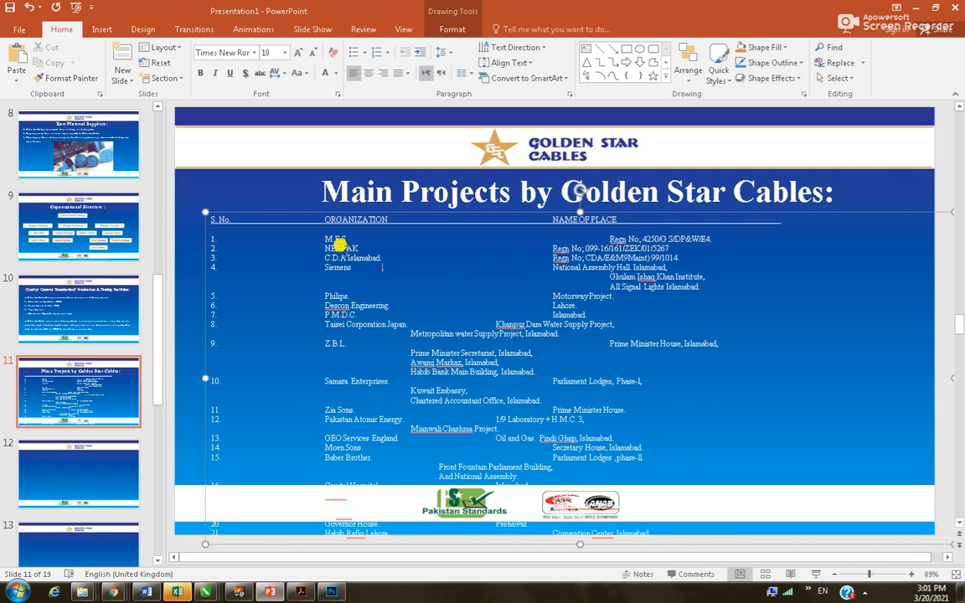
Delete the gaps before the ORGANIZATION heading and M.E.S, NES PAK, C.D.A Islamabad and Siemens
left_click(318, 232)
key("shift+Left")
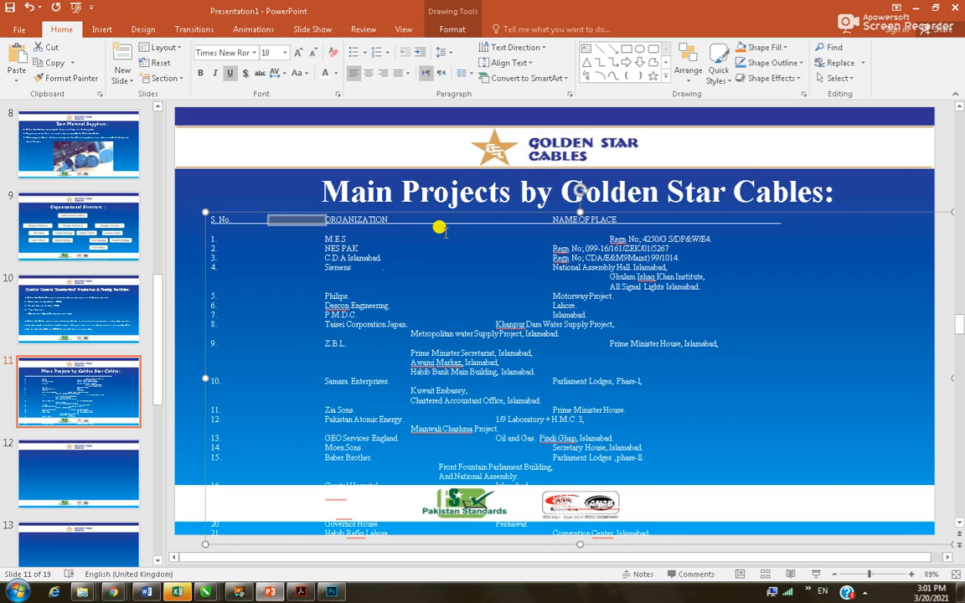
key("Delete")
key("shift+Right")
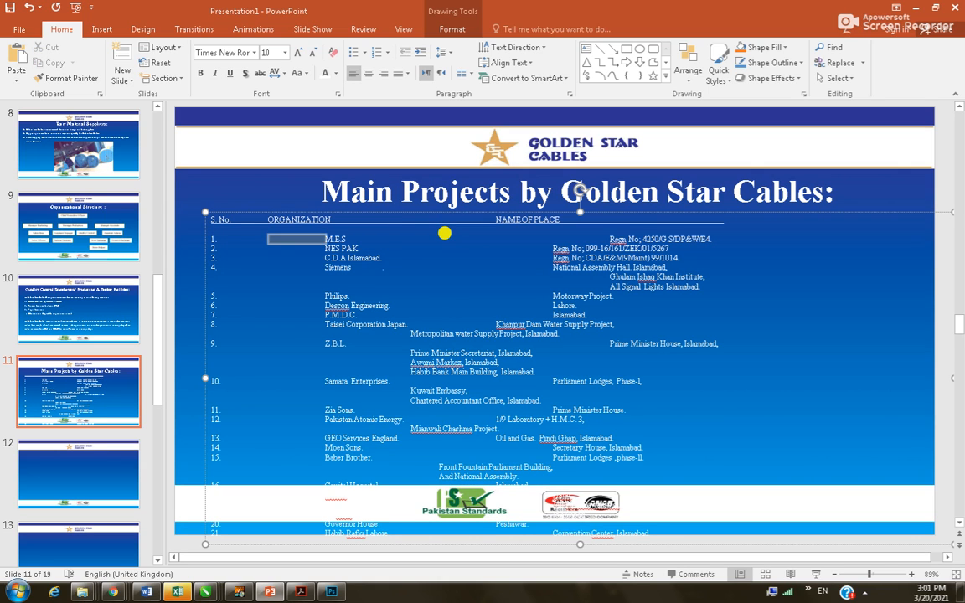
key("Delete")
key("shift+Right")
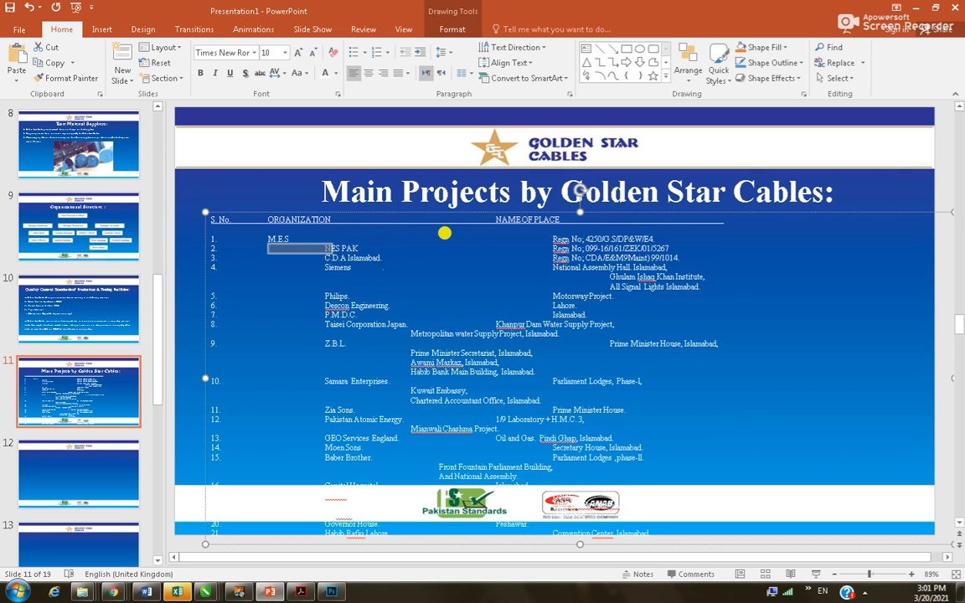
key("Delete")
key("shift+Right")
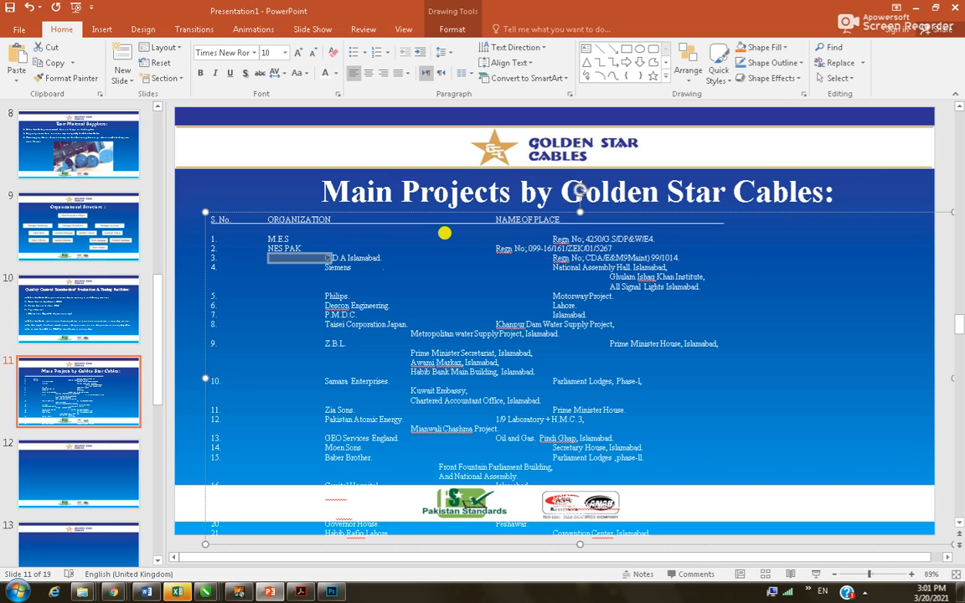
key("Delete")
key("Down")
key("shift+Right")
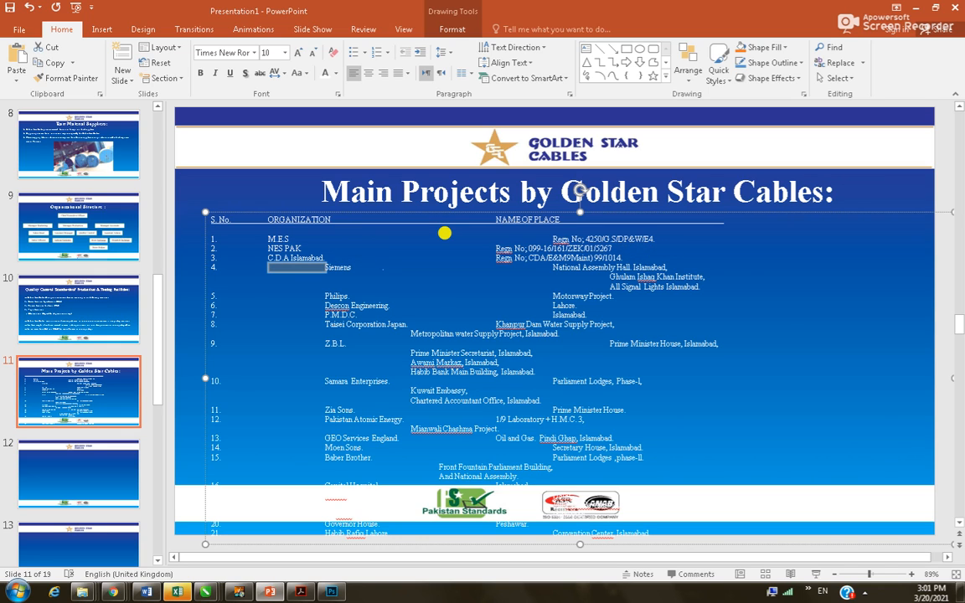
key("Delete")
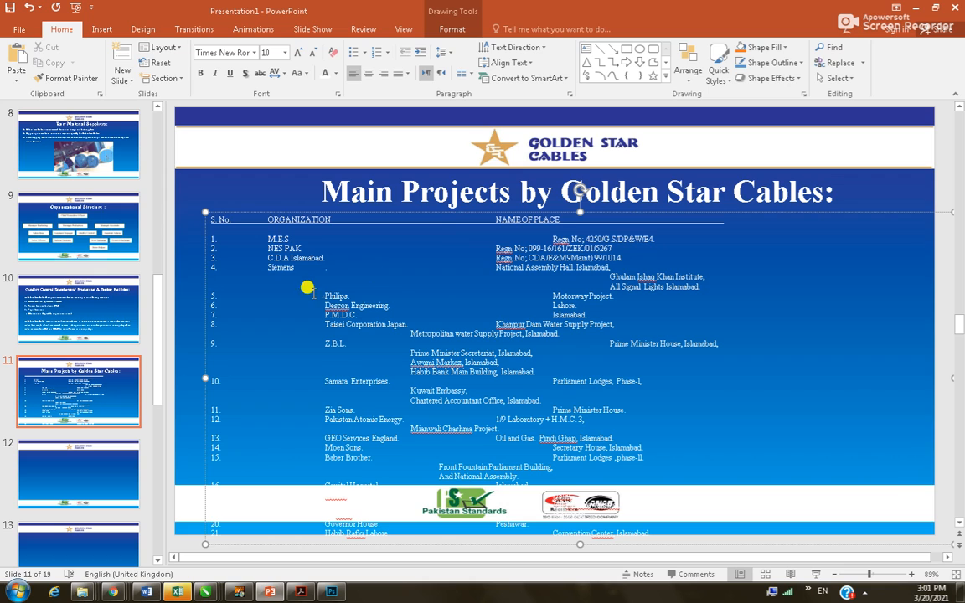
Delete the gaps before Philips, Descon Engineering, P.M.D.C. and Taisei Corporation Japan
key("shift+Right")
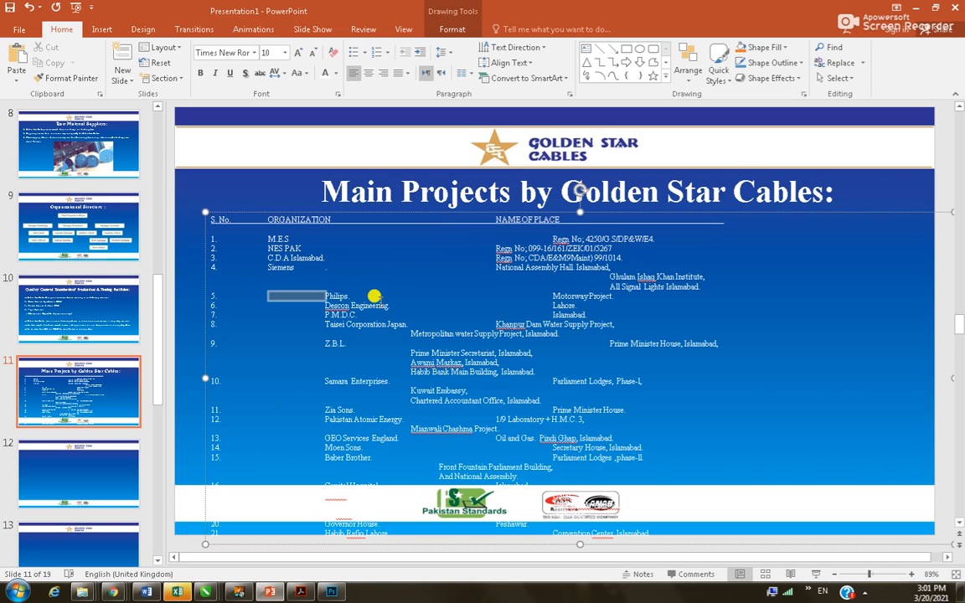
key("Delete")
key("shift+Right")
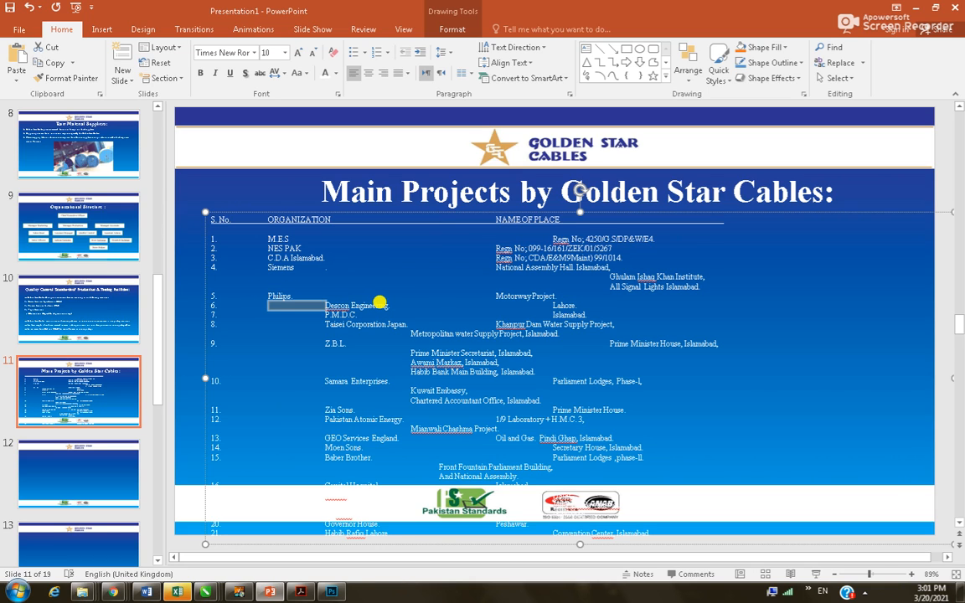
key("Delete")
key("Down")
key("shift+Right")
key("Delete")
key("Down")
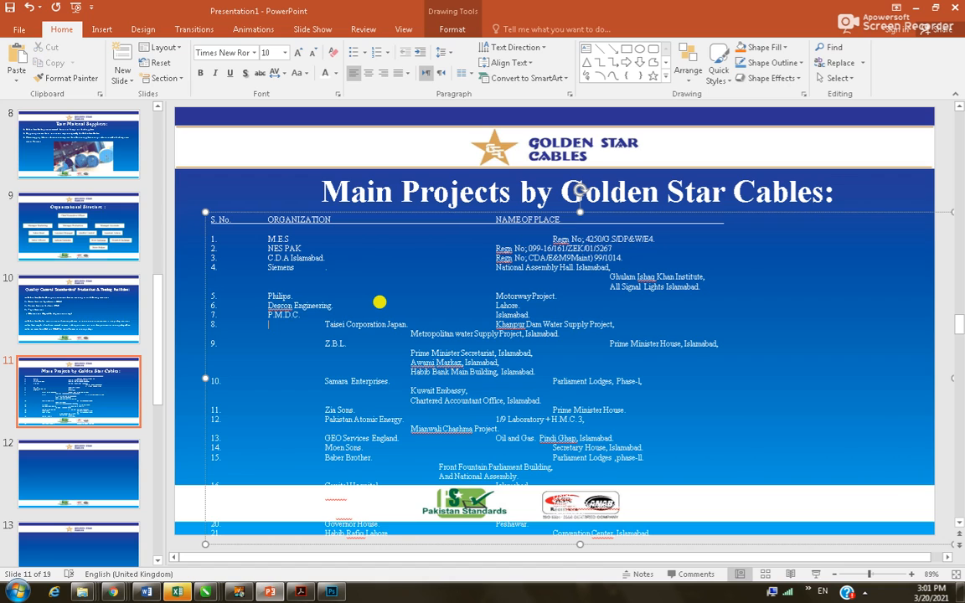
key("shift+Right")
key("Delete")
key("Down")
key("shift+Right")
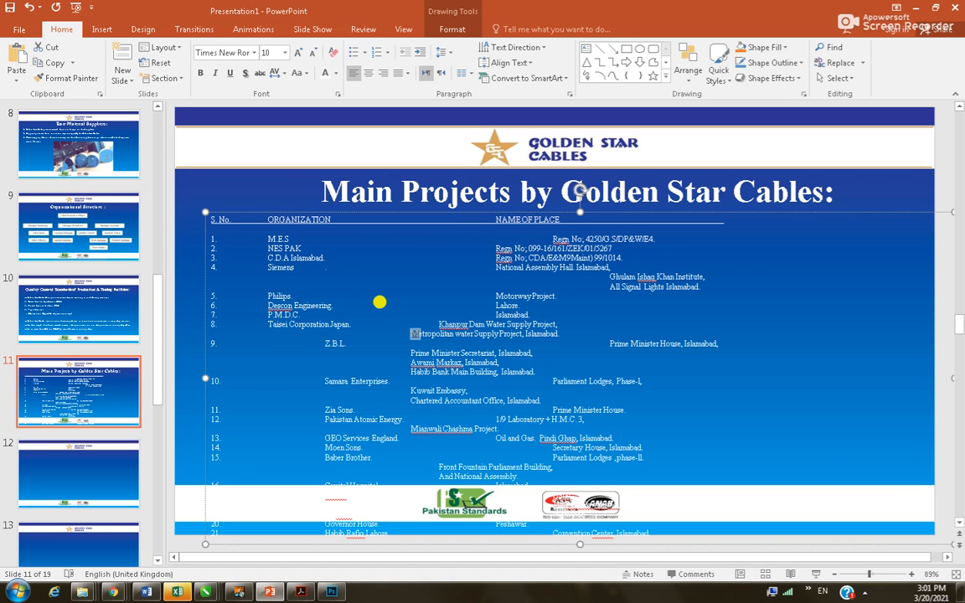
key("Down")
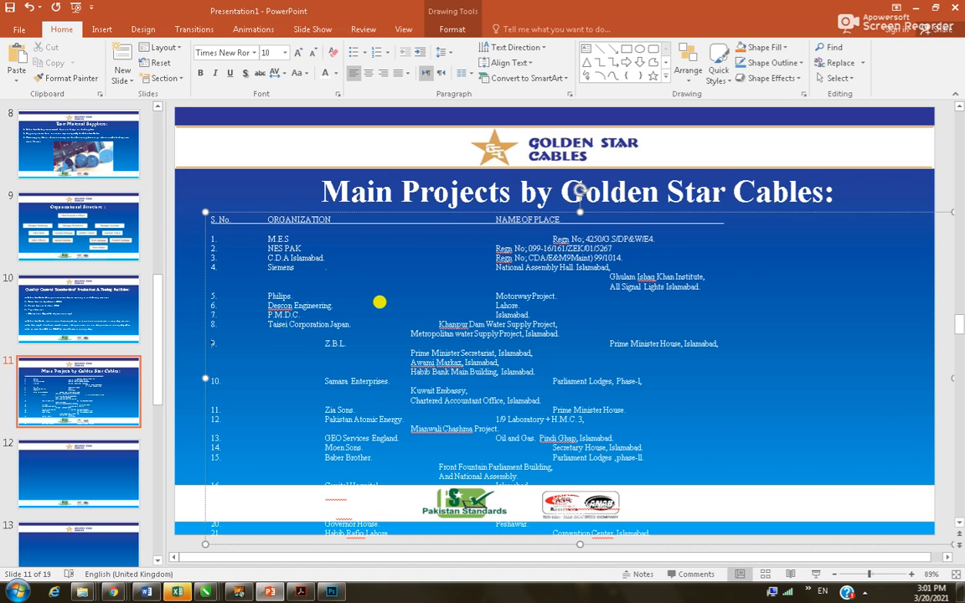
Delete the gaps before Z.B.L. and Samara Enterprises
left_click_drag(268, 344, 326, 350)
key("Delete")
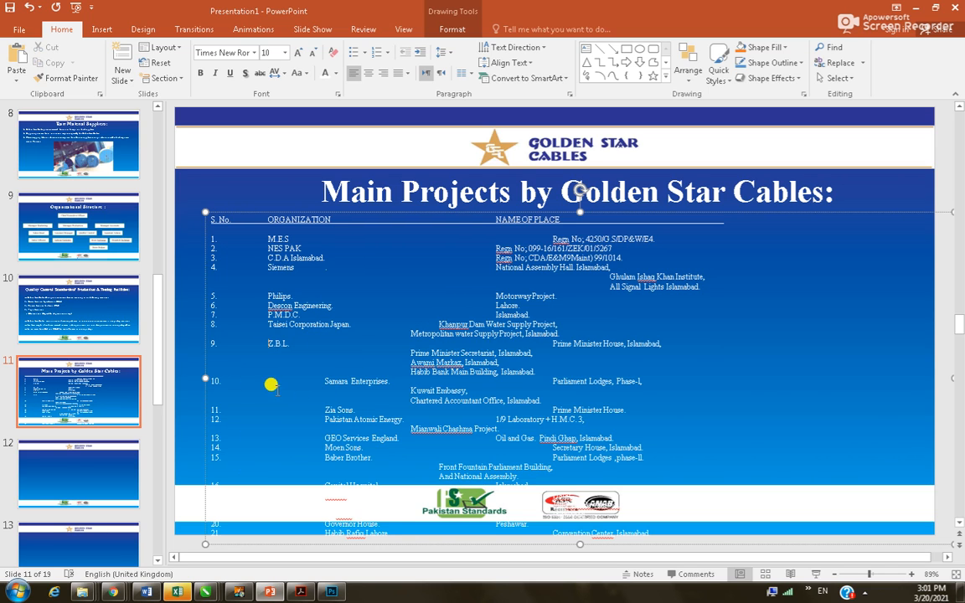
left_click_drag(252, 373, 323, 378)
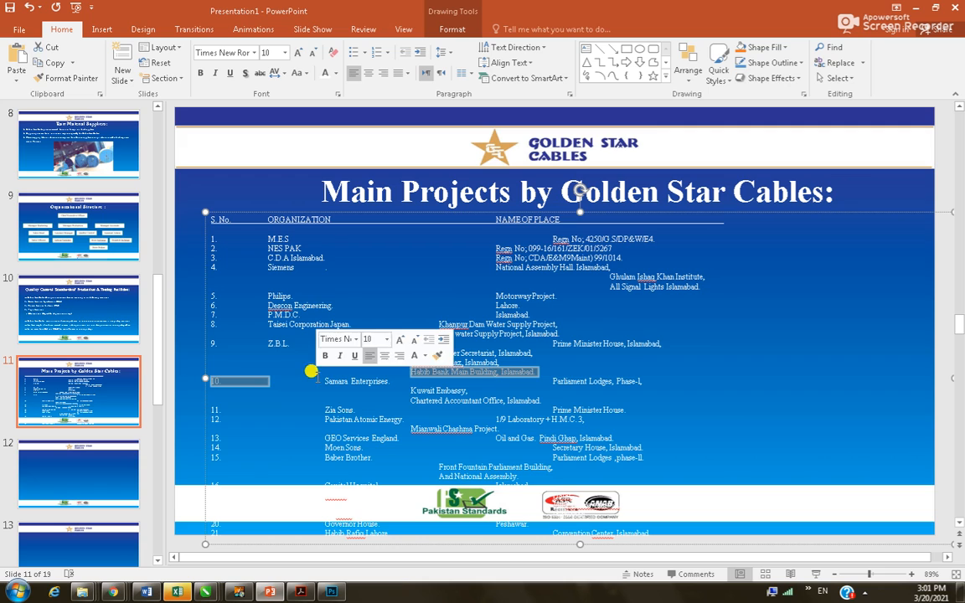
left_click_drag(264, 378, 322, 379)
left_click(262, 377)
key("BackSpace")
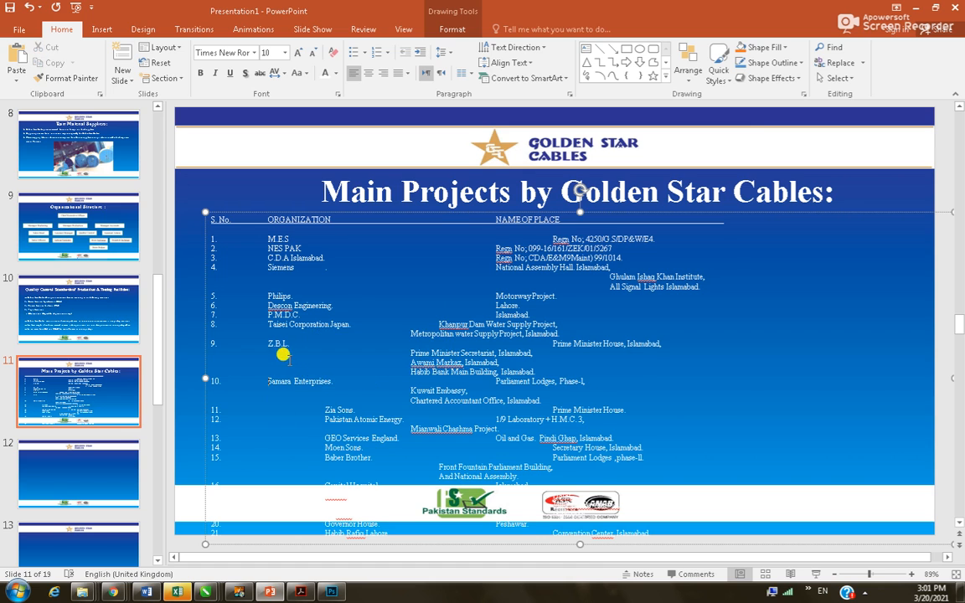
scroll(282, 354, "down", 4)
scroll(328, 366, "up", 1)
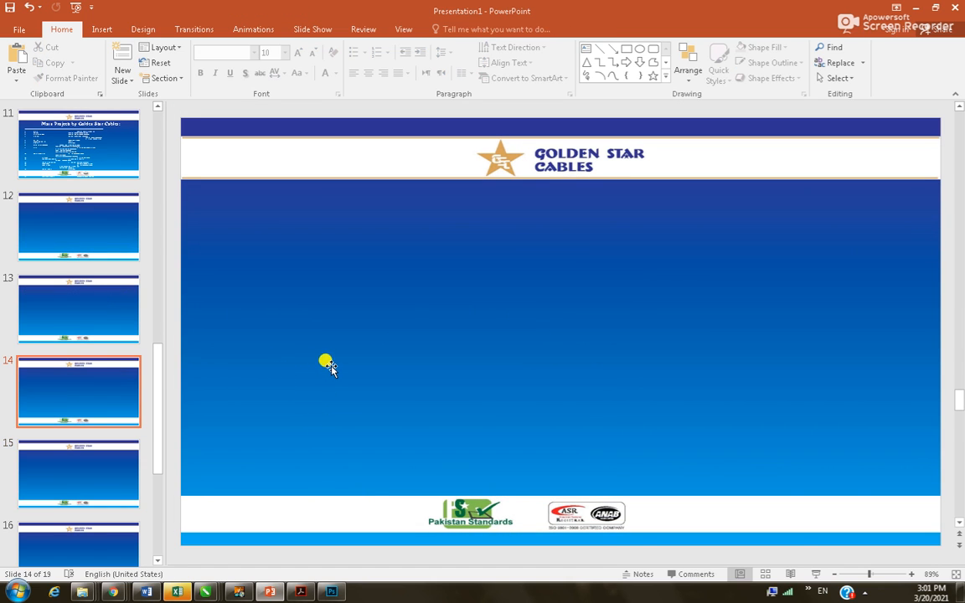
left_click(115, 162)
Delete the gaps before Zia Sons, Pakistan Atomic Energy, GEO Services England, Moen Sons and Baber Brother
left_click(274, 406)
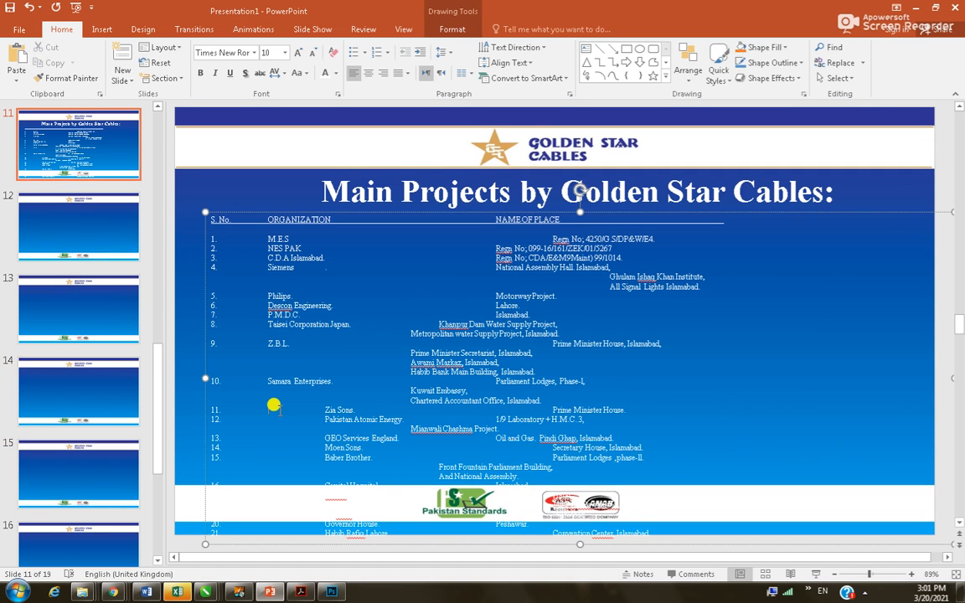
left_click_drag(274, 412, 323, 417)
key("BackSpace")
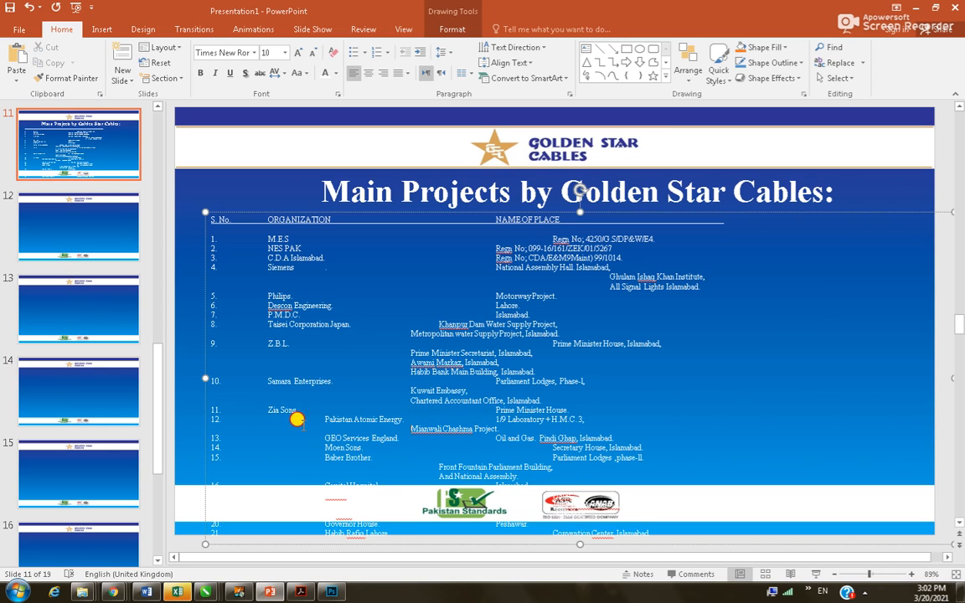
left_click_drag(251, 422, 321, 416)
key("BackSpace")
left_click_drag(319, 432, 274, 445)
key("BackSpace")
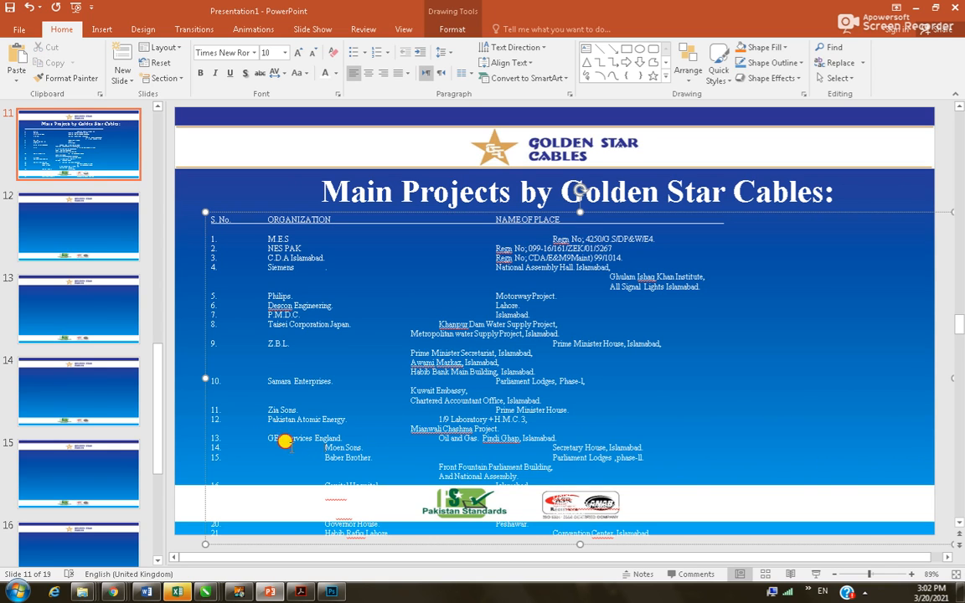
key("BackSpace")
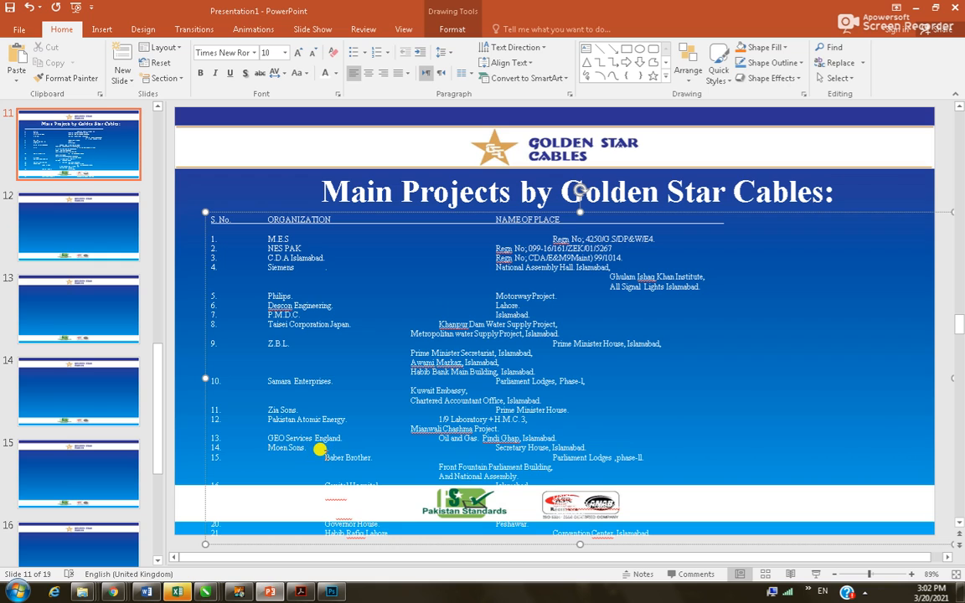
left_click_drag(324, 457, 270, 458)
key("BackSpace")
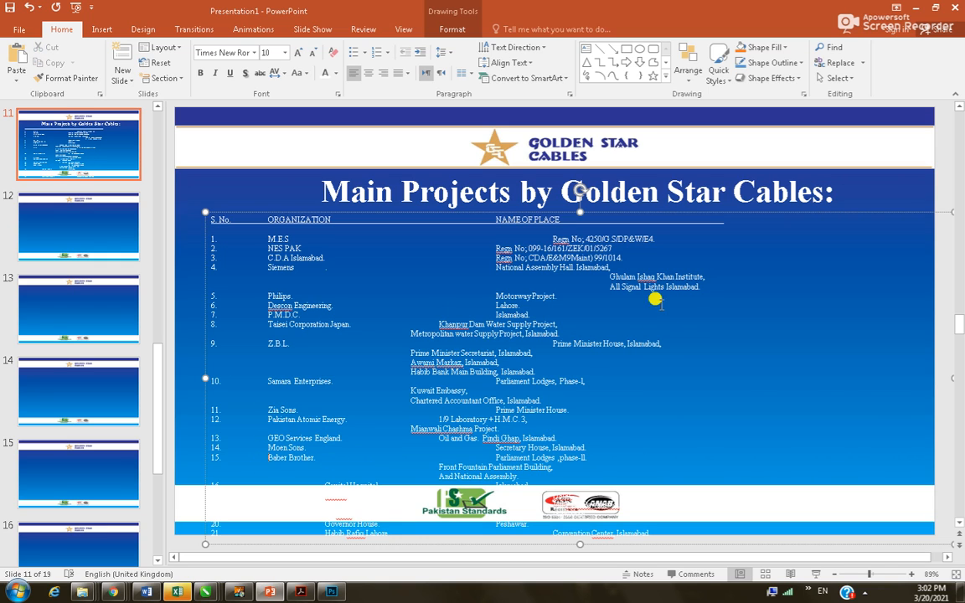
left_click(223, 212)
Narrow the project-list text box from its right edge
scroll(786, 374, "down", 3)
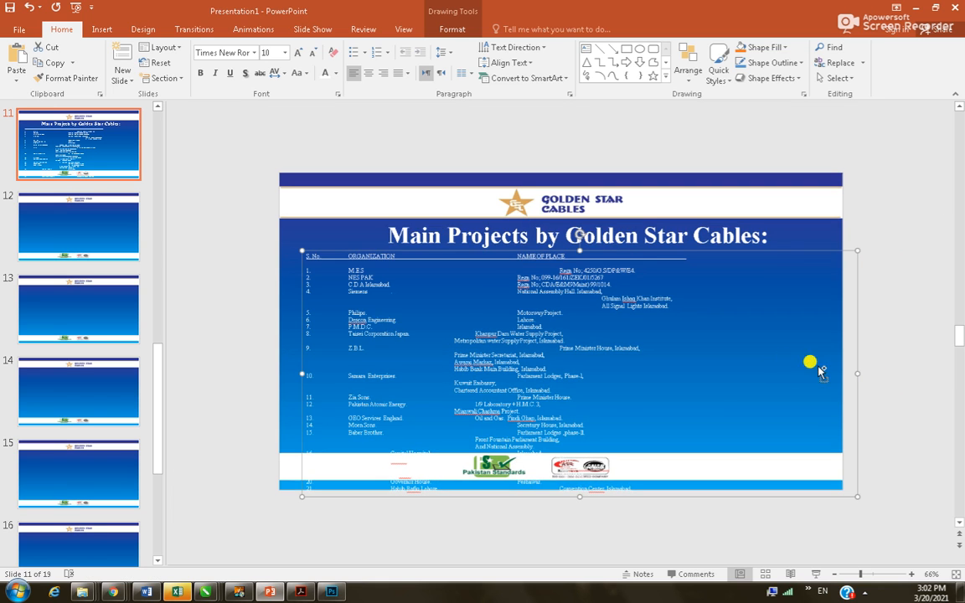
left_click_drag(849, 374, 768, 372)
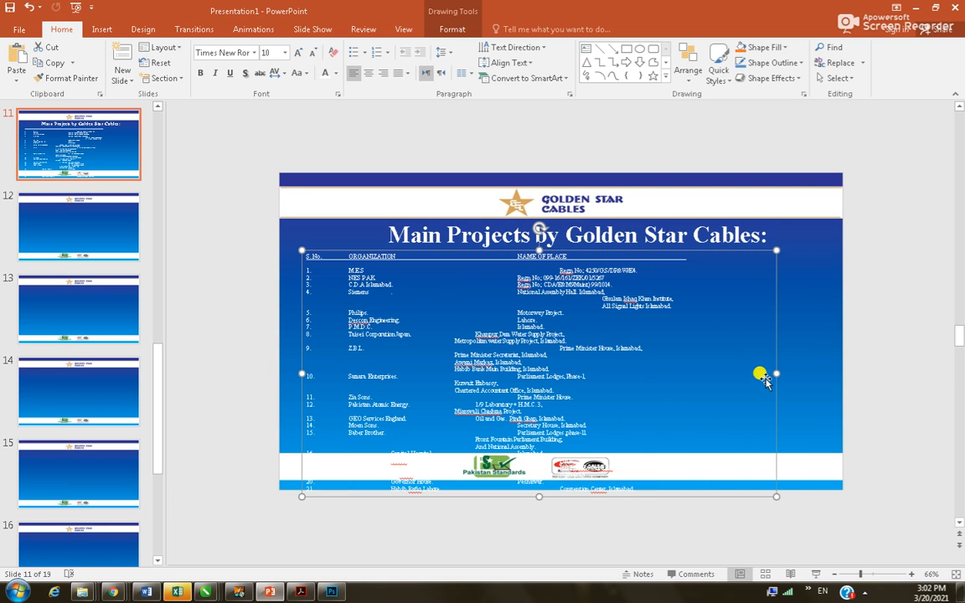
left_click_drag(539, 496, 540, 423)
Keep all the list text at single 1.0 line spacing
left_click(374, 303)
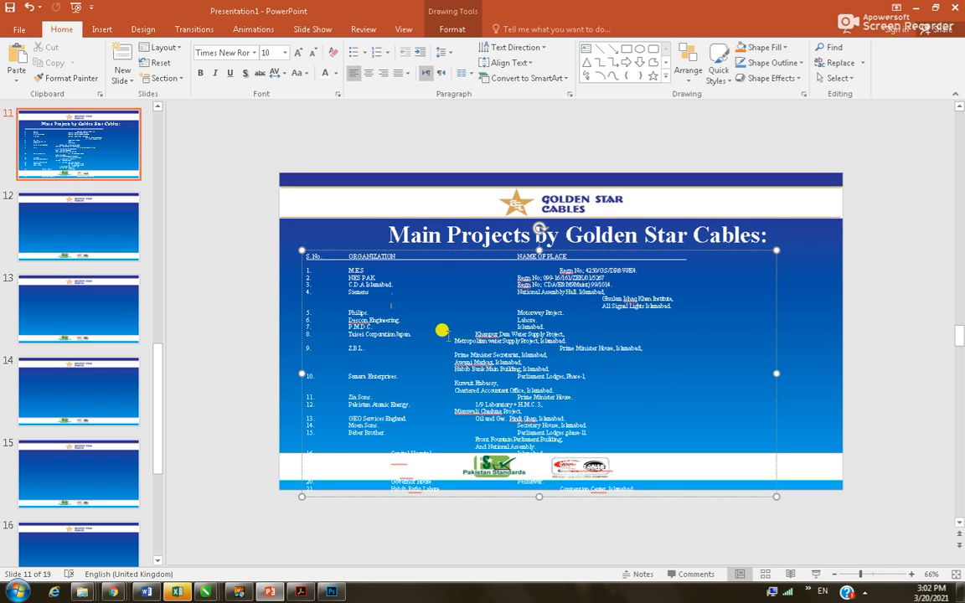
key("ctrl+a")
left_click(445, 52)
left_click(456, 70)
left_click(626, 362)
scroll(651, 435, "down", 4)
scroll(578, 423, "up", 6)
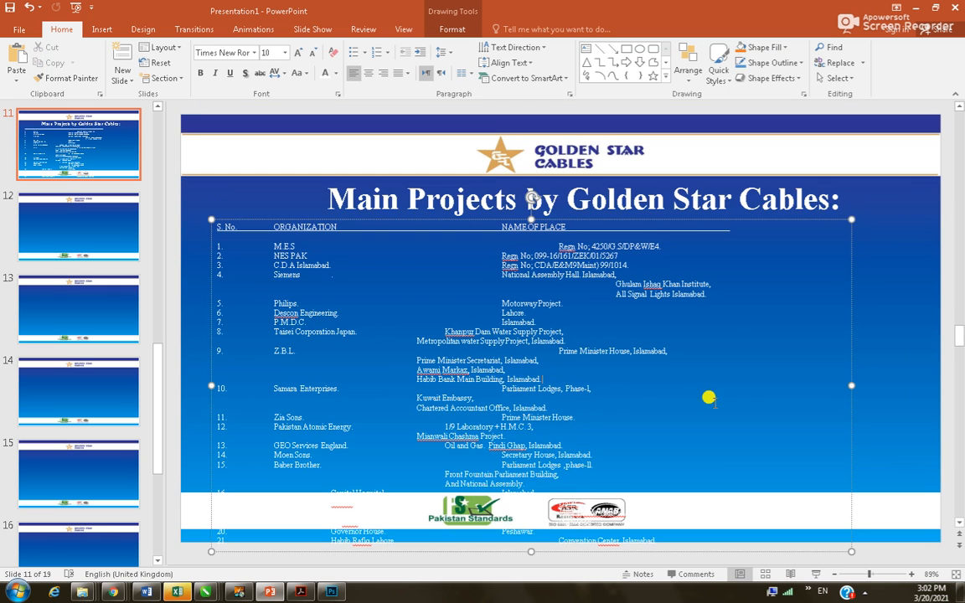
Narrow the text box further and remove the gap before Prime Minister House on row 9
left_click_drag(849, 384, 749, 384)
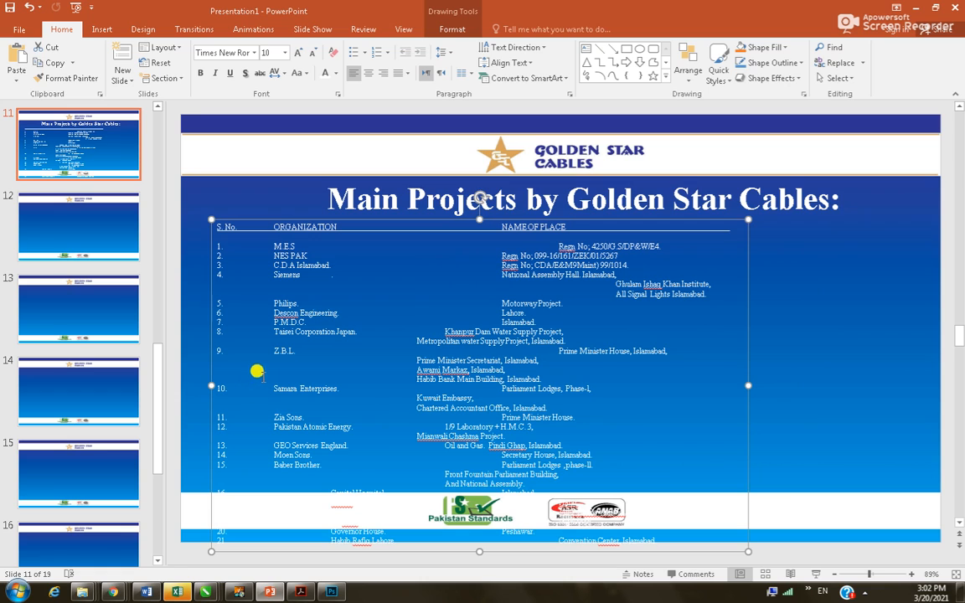
left_click(231, 334)
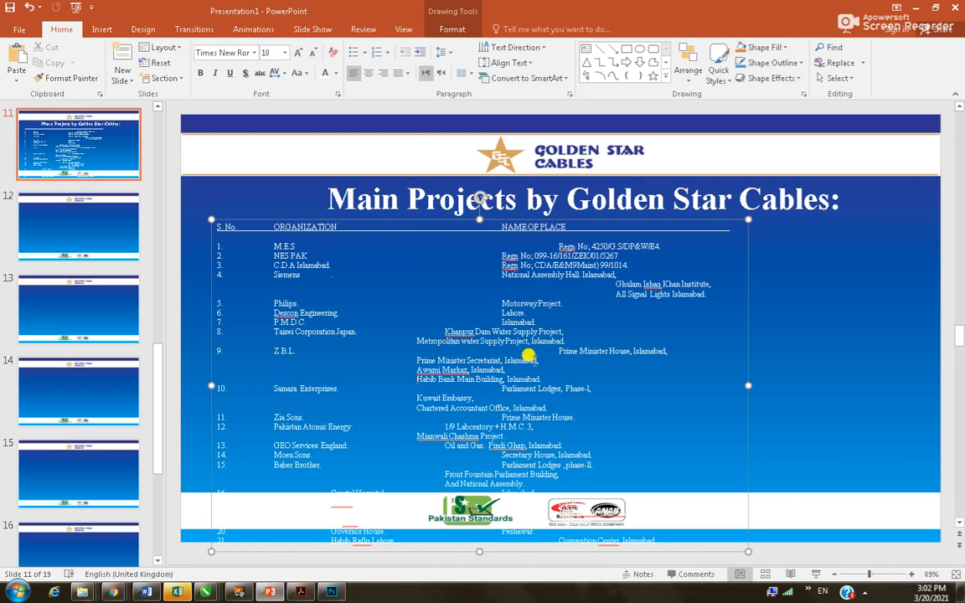
left_click_drag(556, 345, 407, 345)
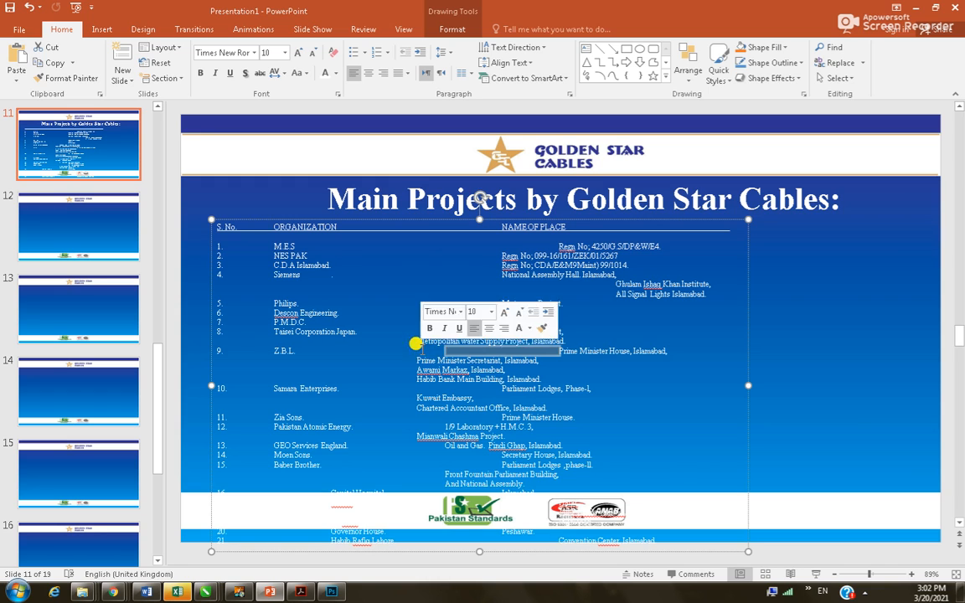
key("Delete")
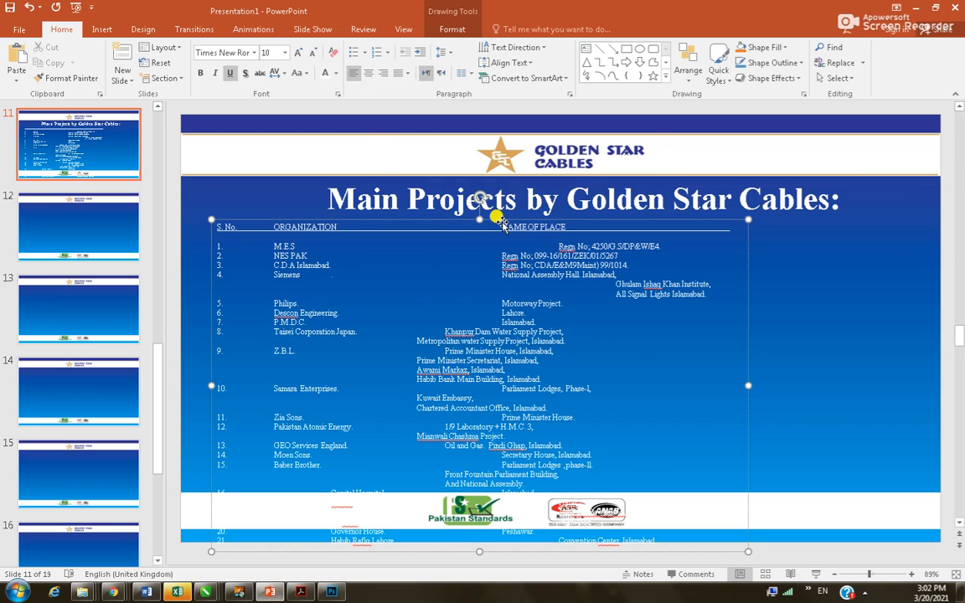
Delete the gaps before the NAME OF PLACE header and the row 1 and row 2 entries
left_click_drag(496, 221, 403, 211)
key("BackSpace")
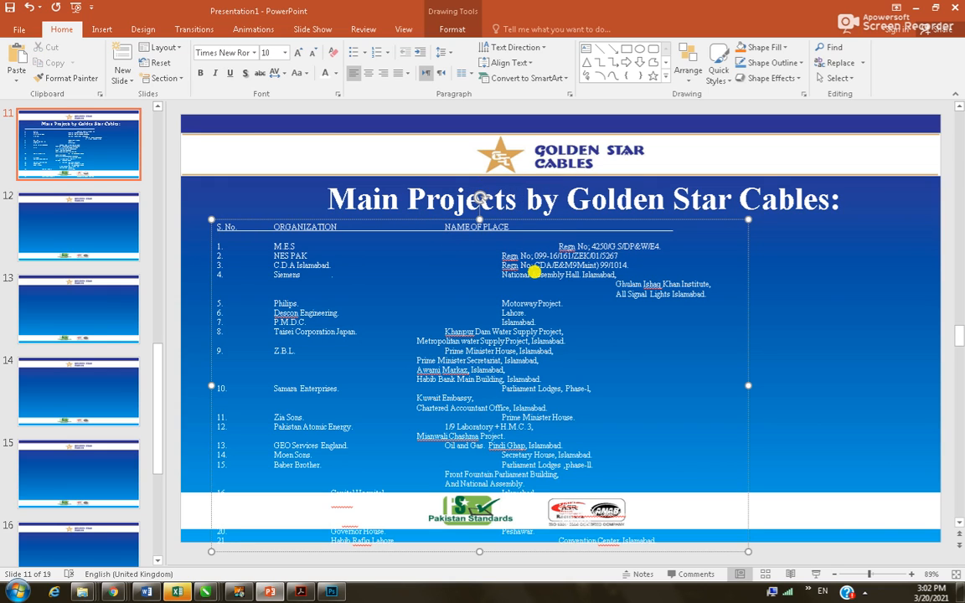
key("shift+Right")
key("shift+Right")
key("BackSpace")
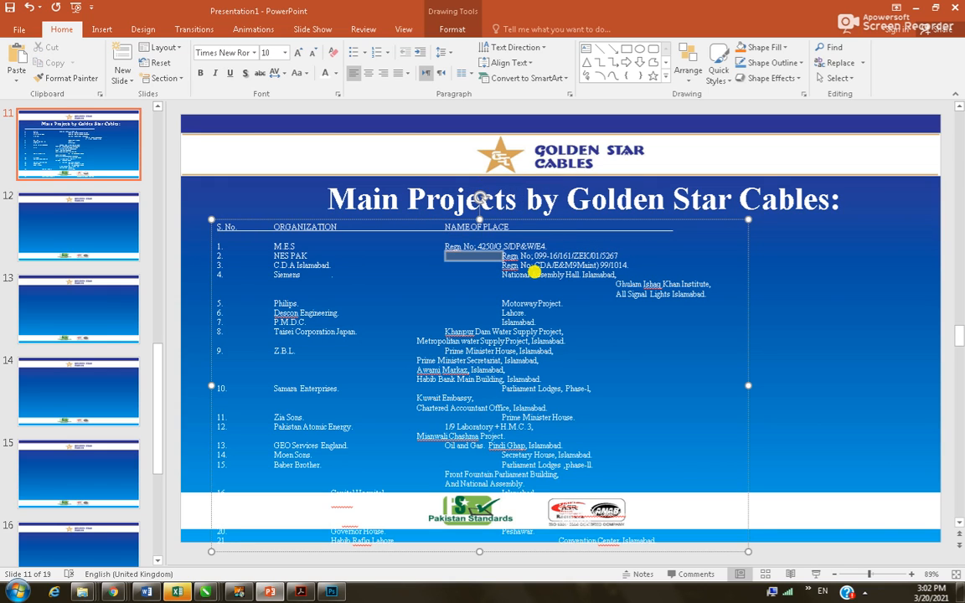
key("Down")
key("shift+Right")
key("BackSpace")
key("Down")
key("shift+Right")
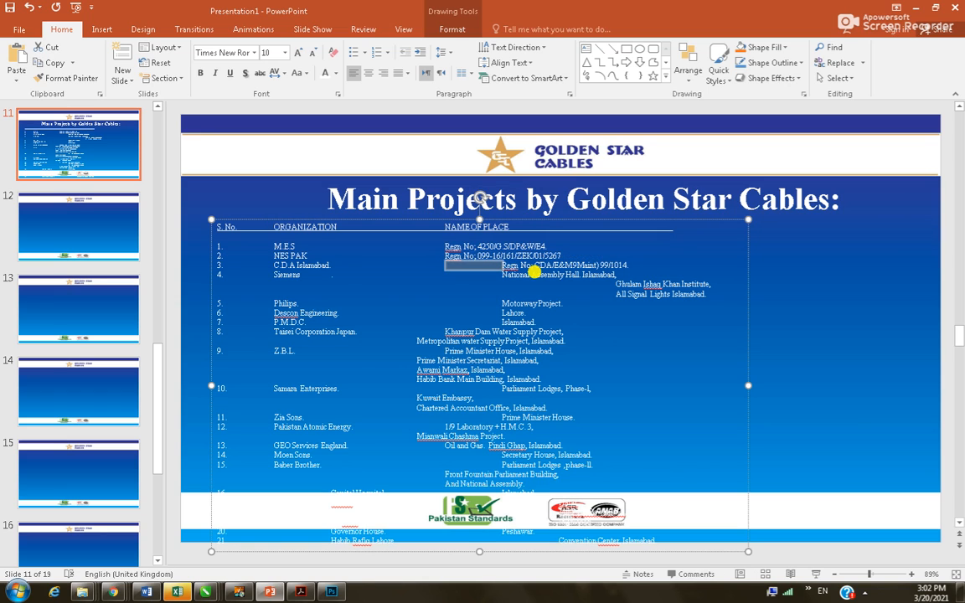
Align the row 3 and row 4 place entries, including National Assembly Hall and All Signal Lights Islamabad
key("BackSpace")
key("Down")
key("shift+Right")
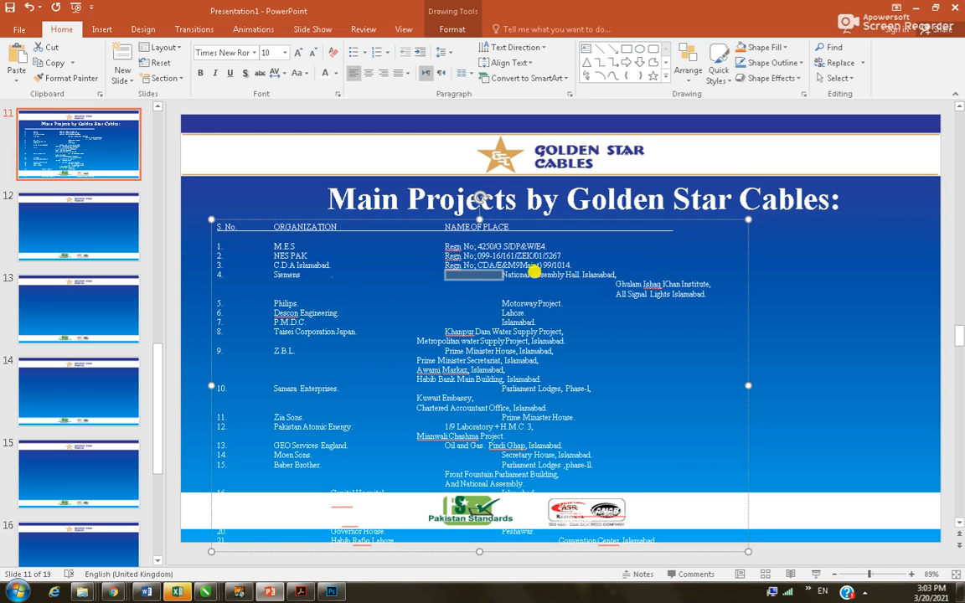
key("BackSpace")
key("Down")
key("shift+Right")
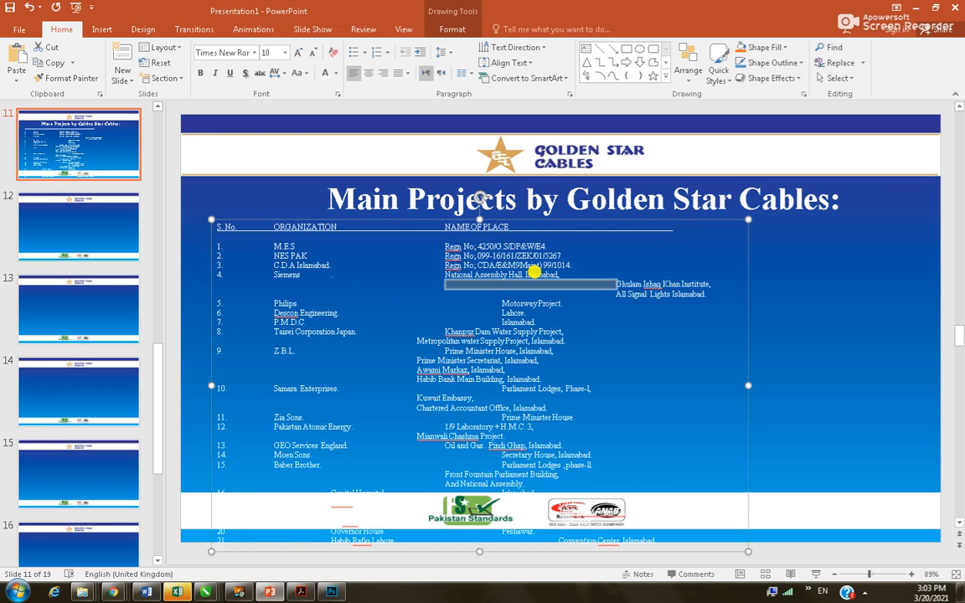
key("BackSpace")
key("shift+Right")
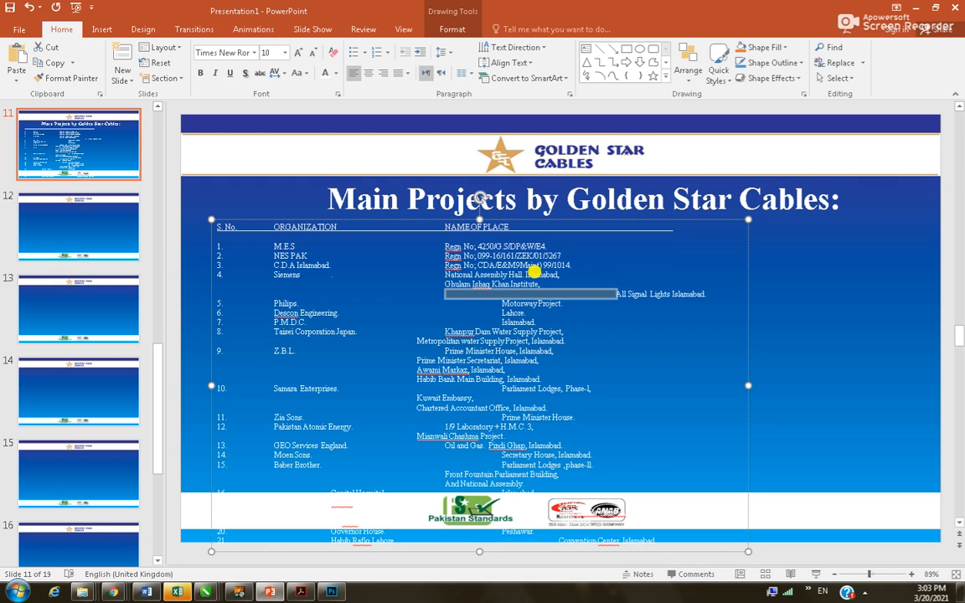
key("BackSpace")
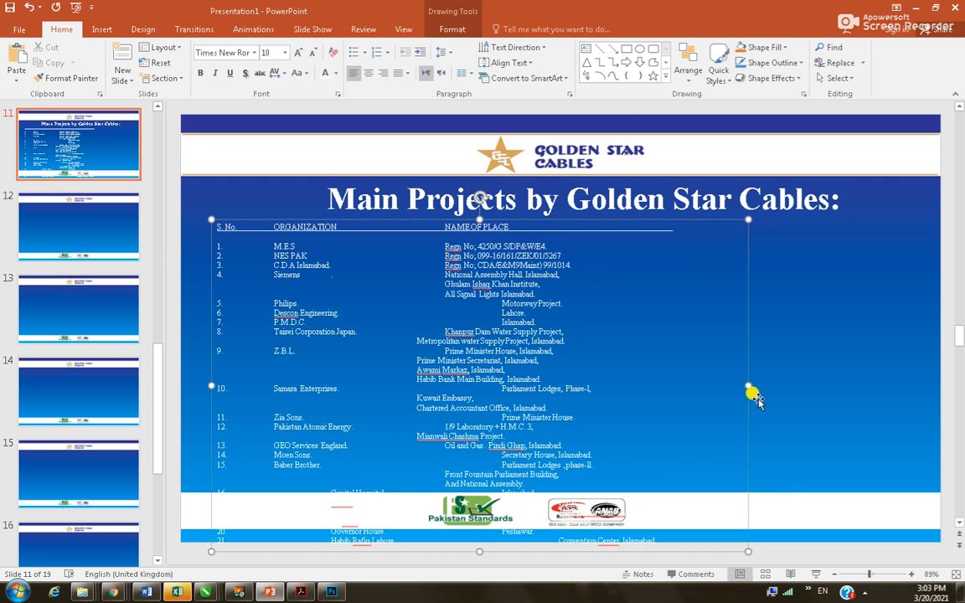
Widen the list box and join Ghulam Ishaq Khan Institute and All Signal Lights Islamabad onto row 4
left_click_drag(749, 385, 913, 360)
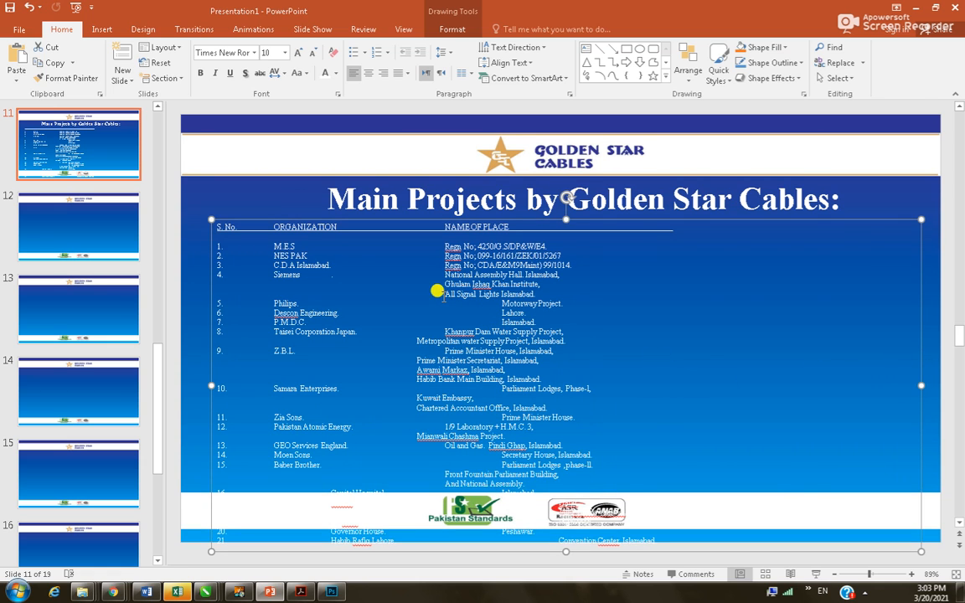
left_click(401, 267)
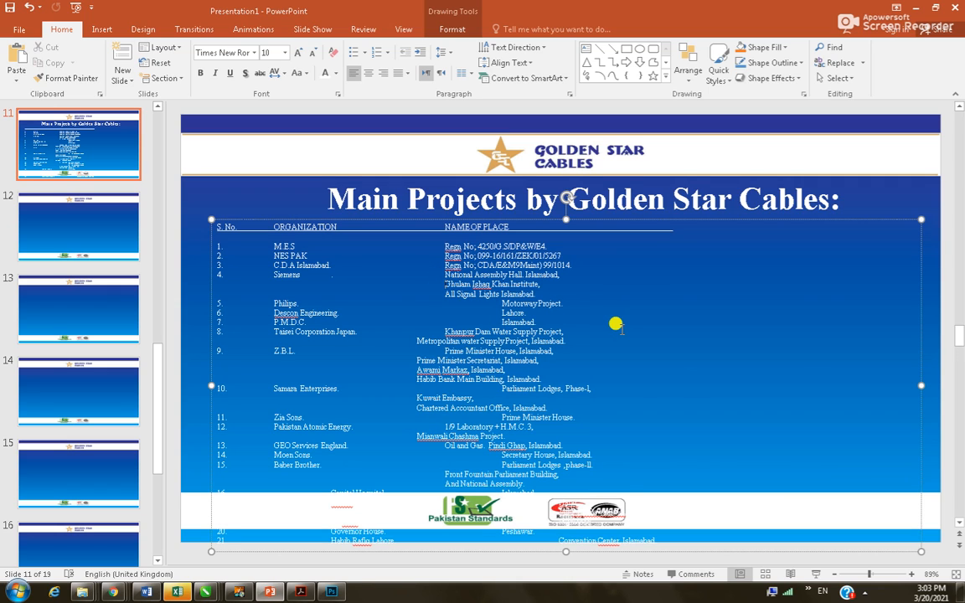
key("shift+Home")
key("BackSpace")
key("BackSpace")
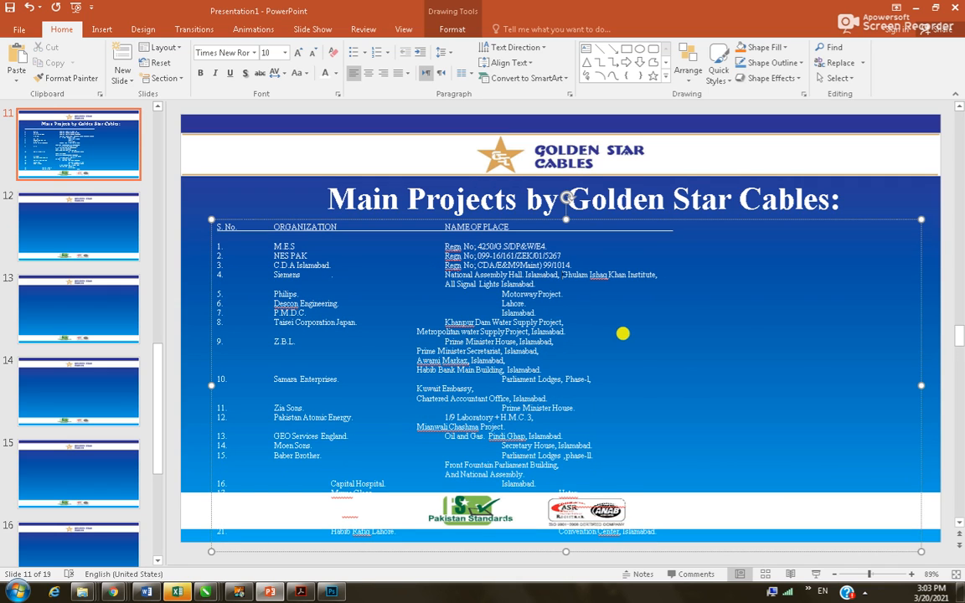
left_click(661, 273)
key("Delete")
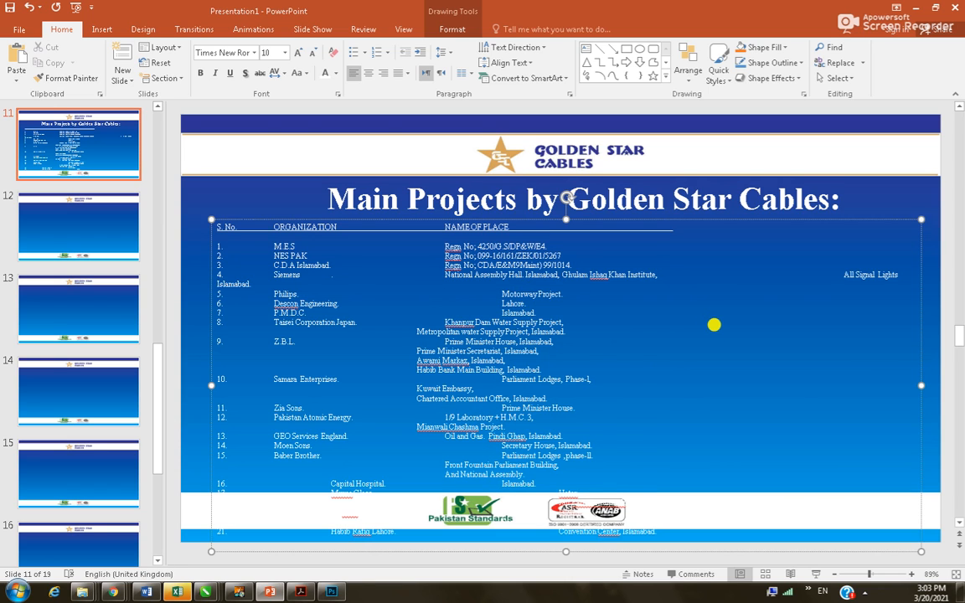
key("Delete")
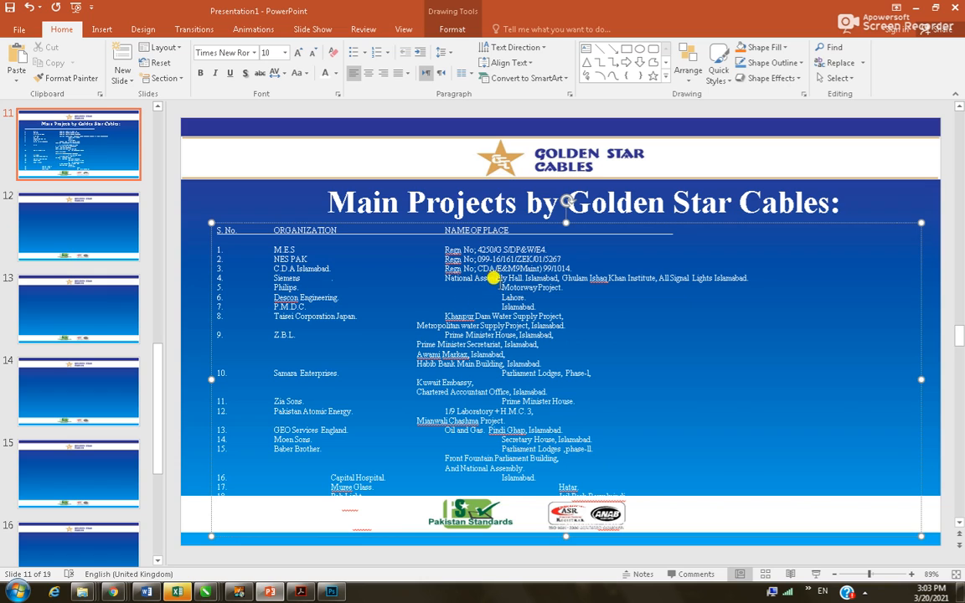
Remove gaps before Motorway Project, Lahore and Islamabad; join Metropolitan water Supply Project onto row 8
key("shift+Right")
key("Delete")
key("Down")
key("shift+Right")
key("Delete")
key("Down")
key("shift+Right")
key("Delete")
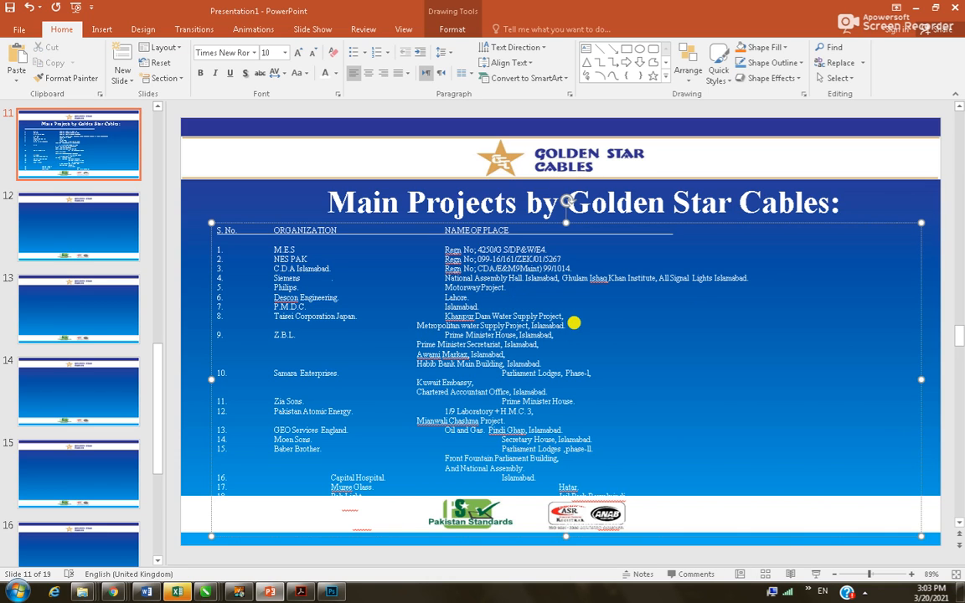
key("BackSpace")
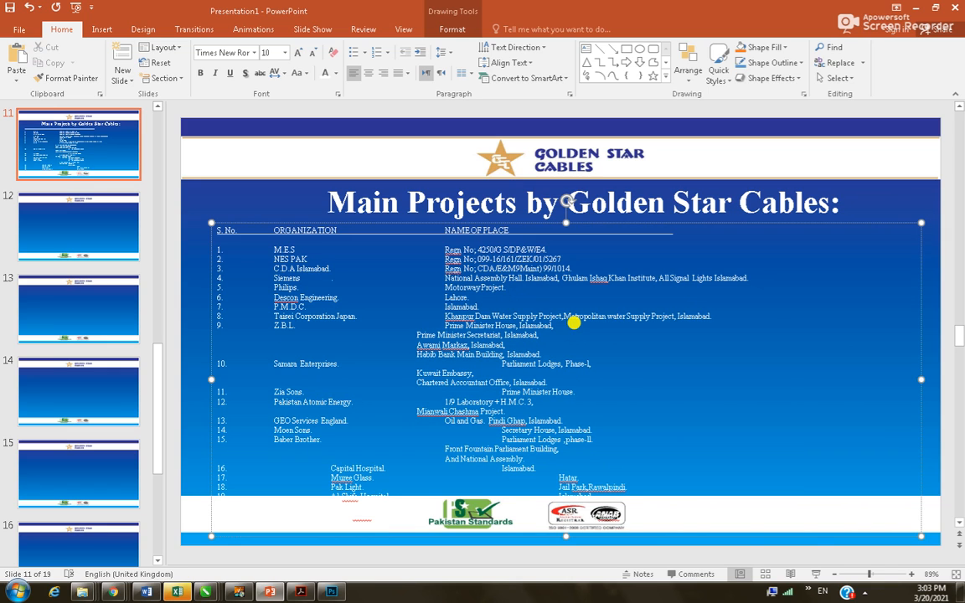
Join Prime Minister Secretariat, Awami Markaz Islamabad and Habib Bank Main Building onto row 9
left_click(417, 337)
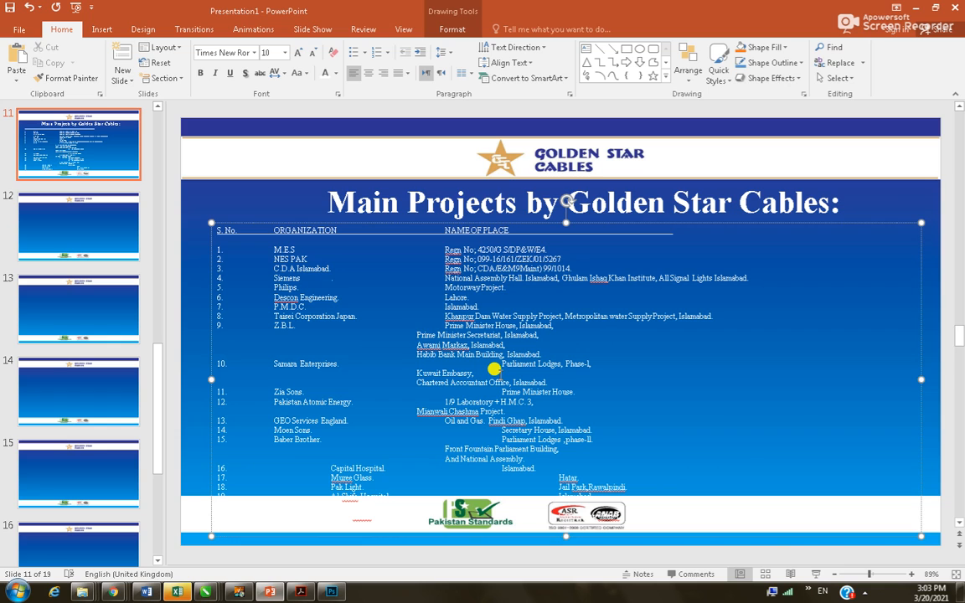
key("BackSpace")
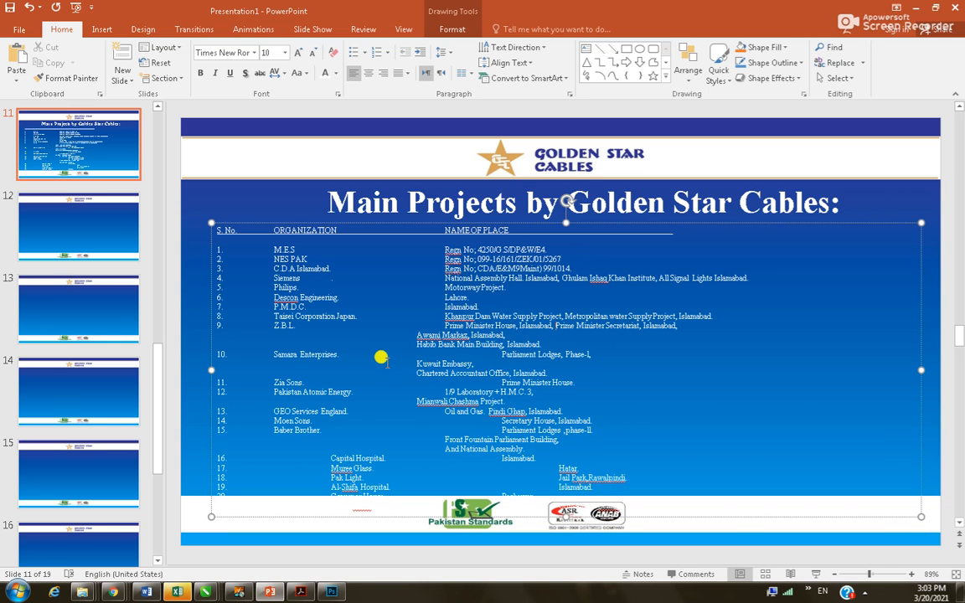
left_click(417, 334)
key("BackSpace")
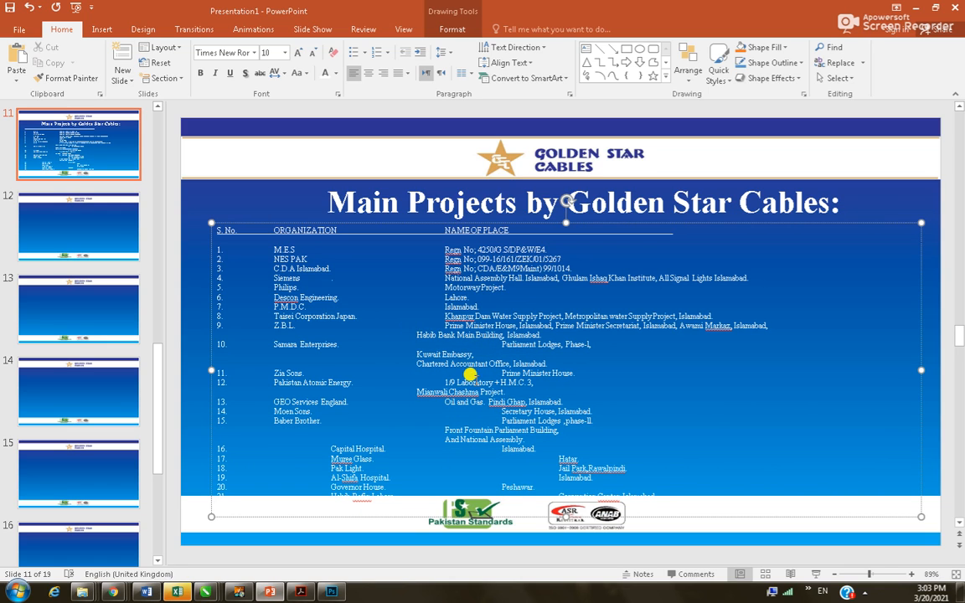
key("BackSpace")
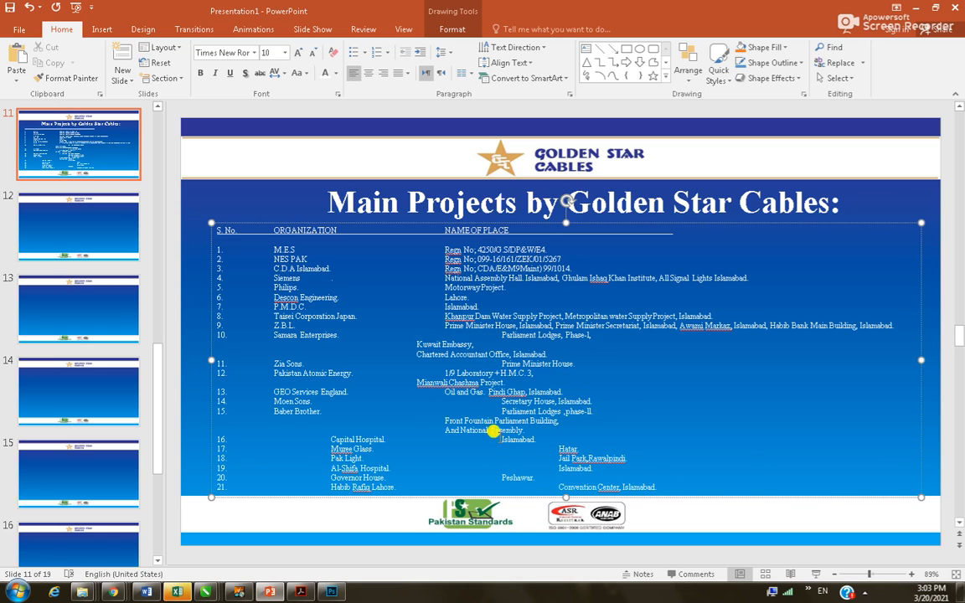
Align row 10's places (Parliament Lodges, Kuwait Embassy, Chartered Accountant Office), keeping 11. Zia Sons separate
left_click(501, 335)
key("shift+Left")
key("BackSpace")
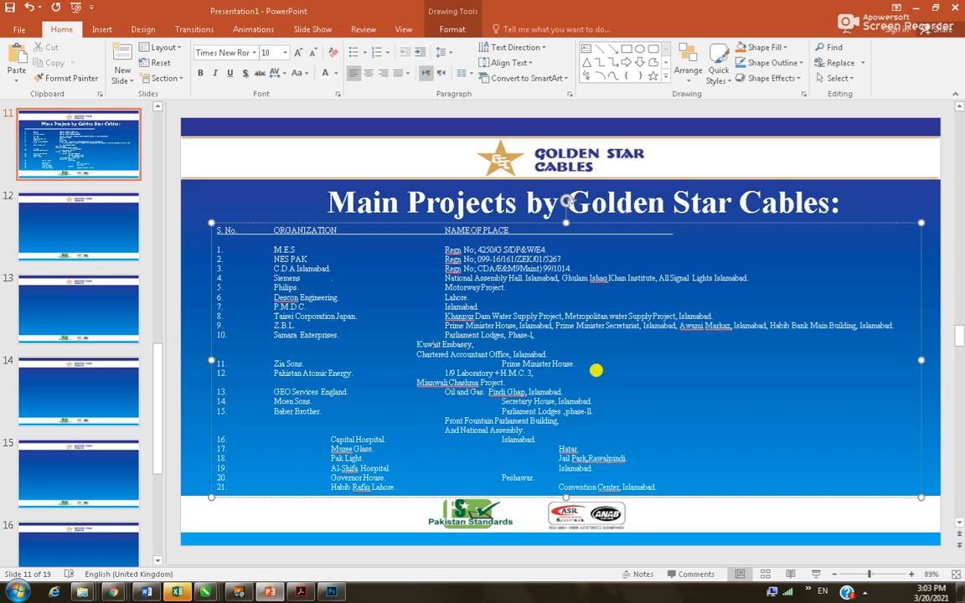
key("BackSpace")
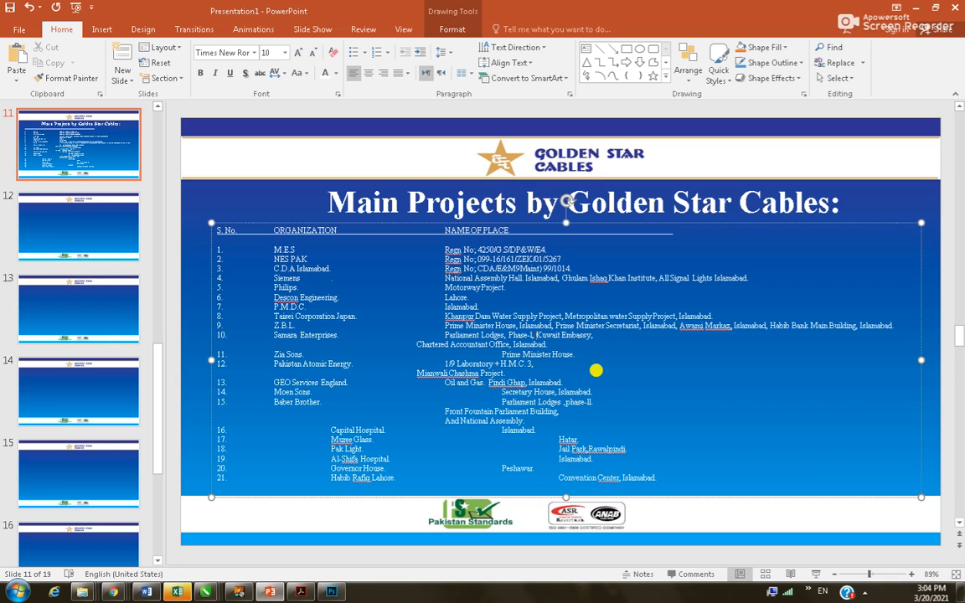
key("BackSpace")
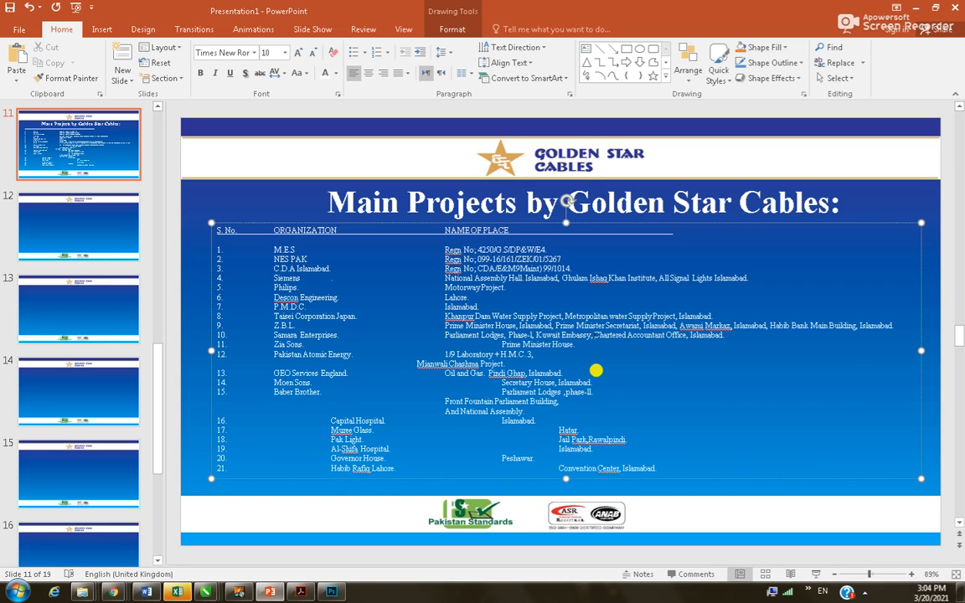
key("BackSpace")
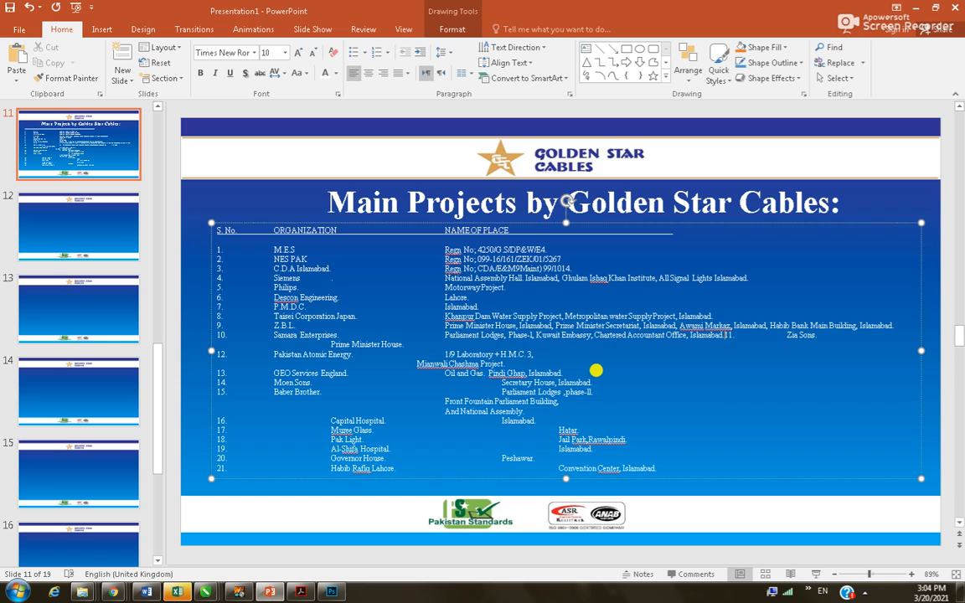
key("Return")
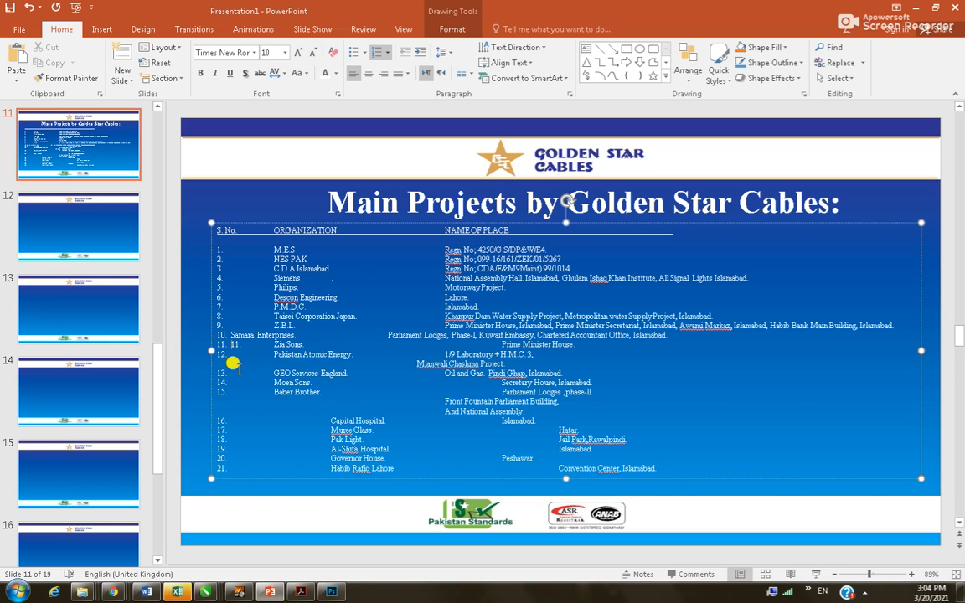
key("BackSpace")
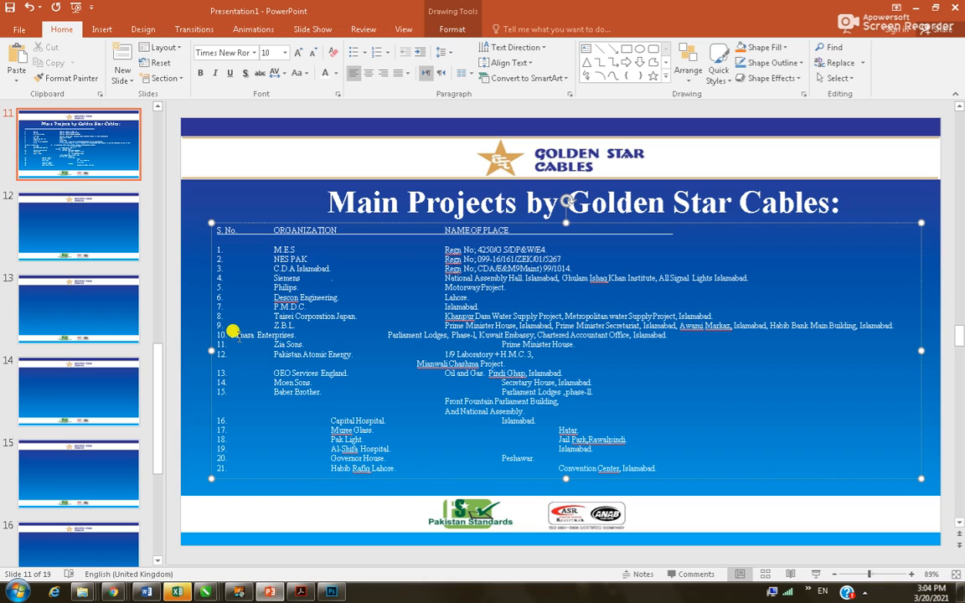
left_click(232, 336)
key("Tab")
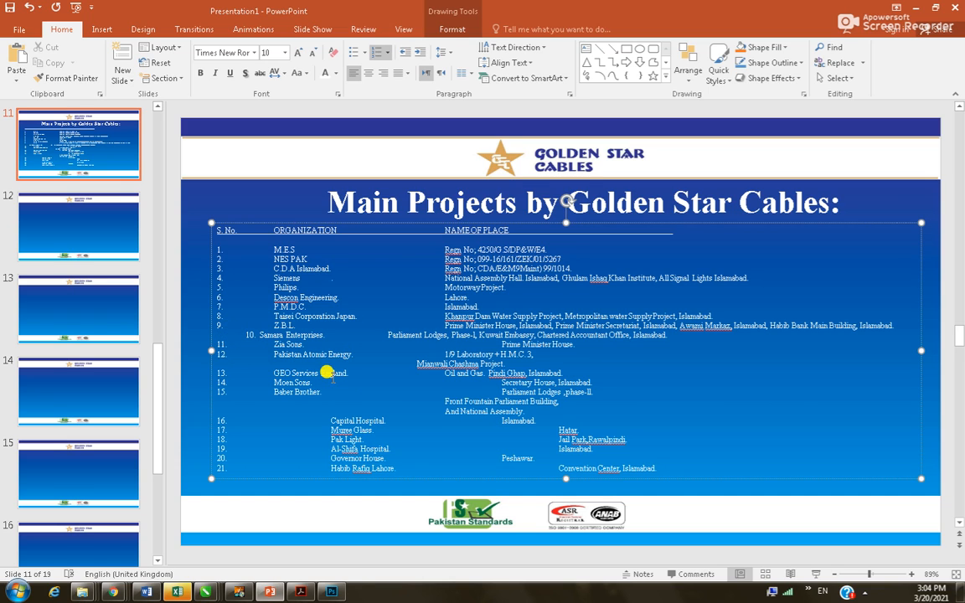
key("ctrl+z")
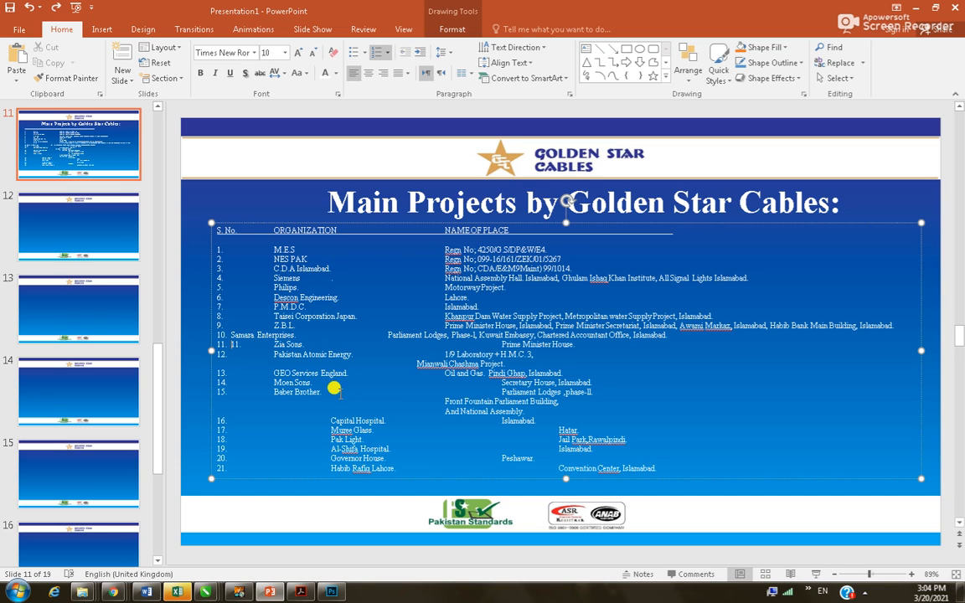
key("ctrl+y")
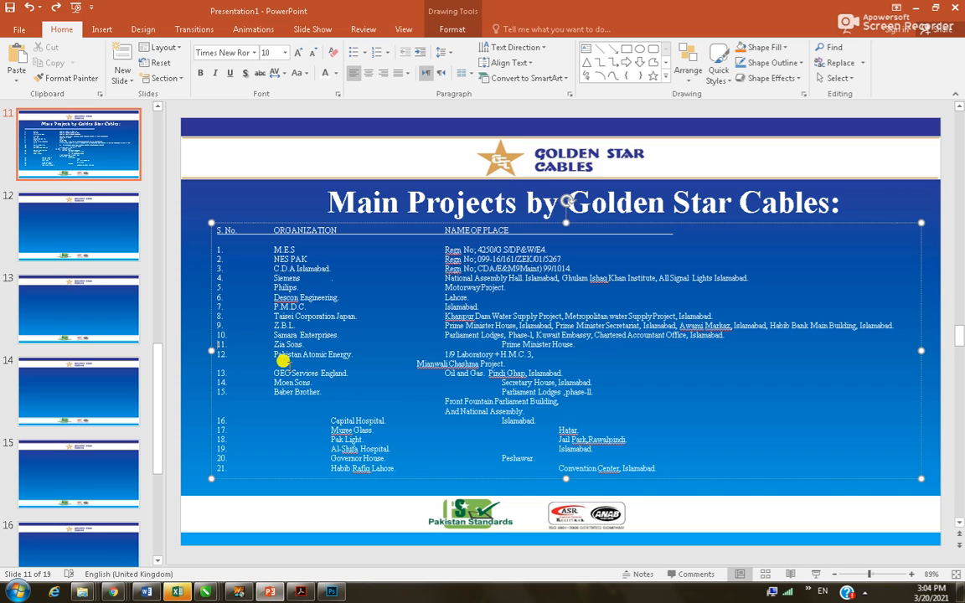
Align Prime Minister House, Mianwali Chashma Project and Secretary House under NAME OF PLACE
left_click(503, 343)
key("shift+Left")
key("BackSpace")
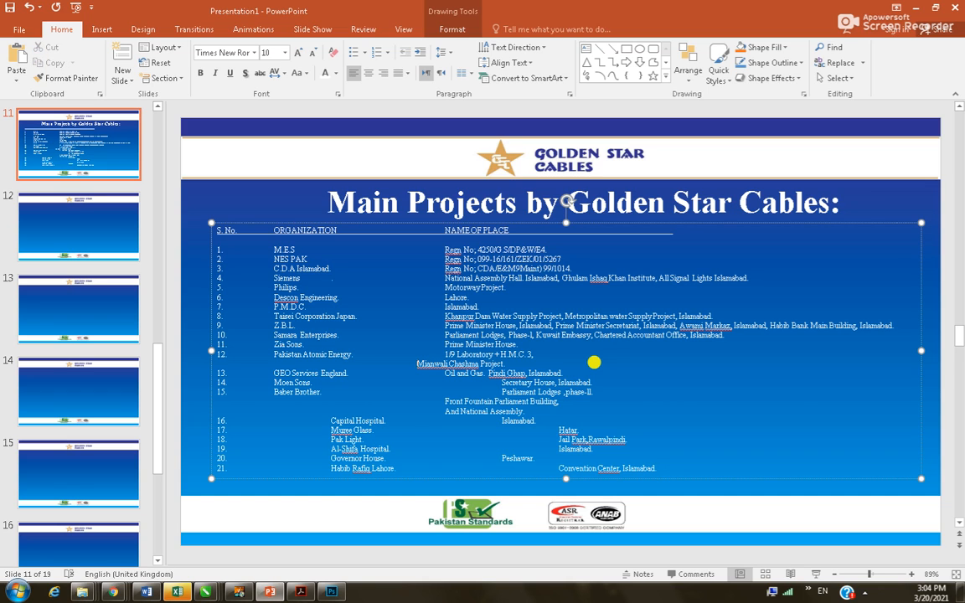
key("BackSpace")
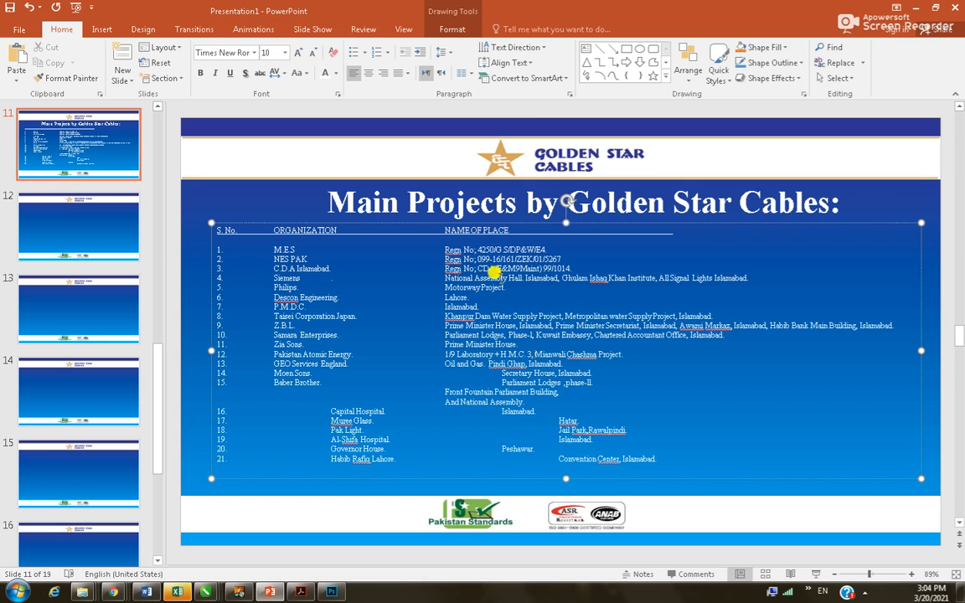
left_click(493, 374)
left_click_drag(497, 366, 464, 383)
key("BackSpace")
key("BackSpace")
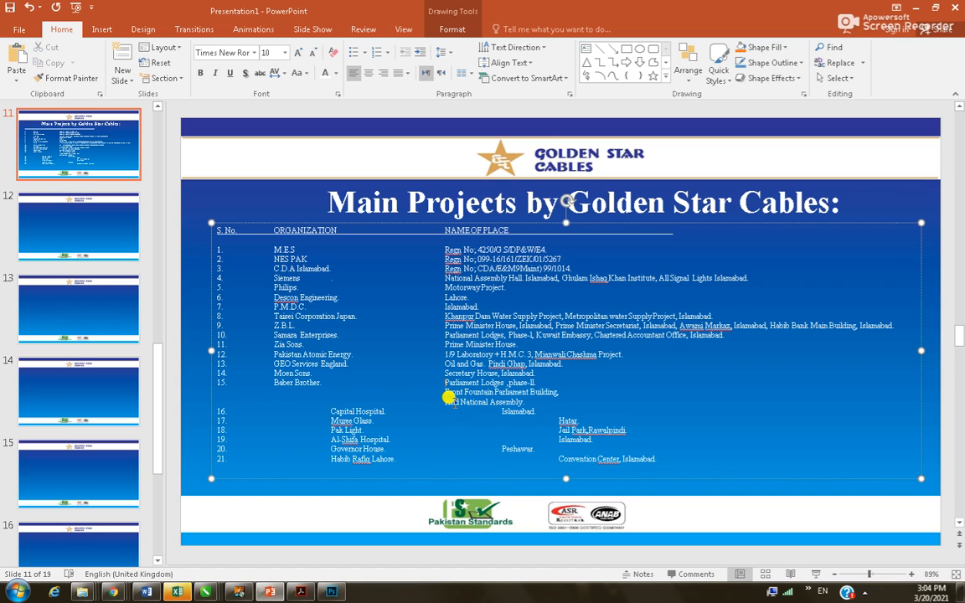
Join Front Fountain Parliament Building and And National Assembly onto row 15 after phase-II
left_click(541, 380)
key("Delete")
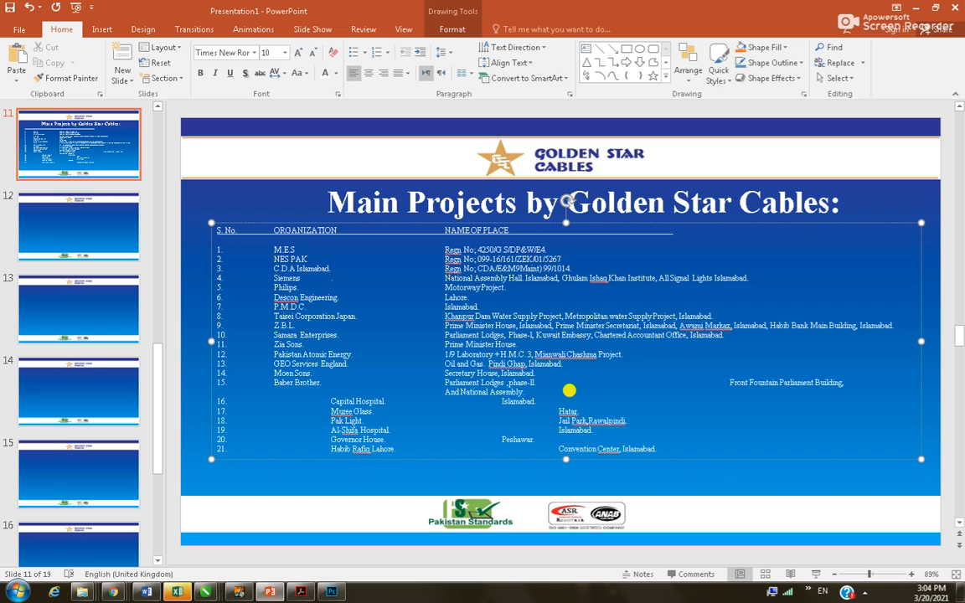
left_click_drag(724, 379, 625, 377)
key("Delete")
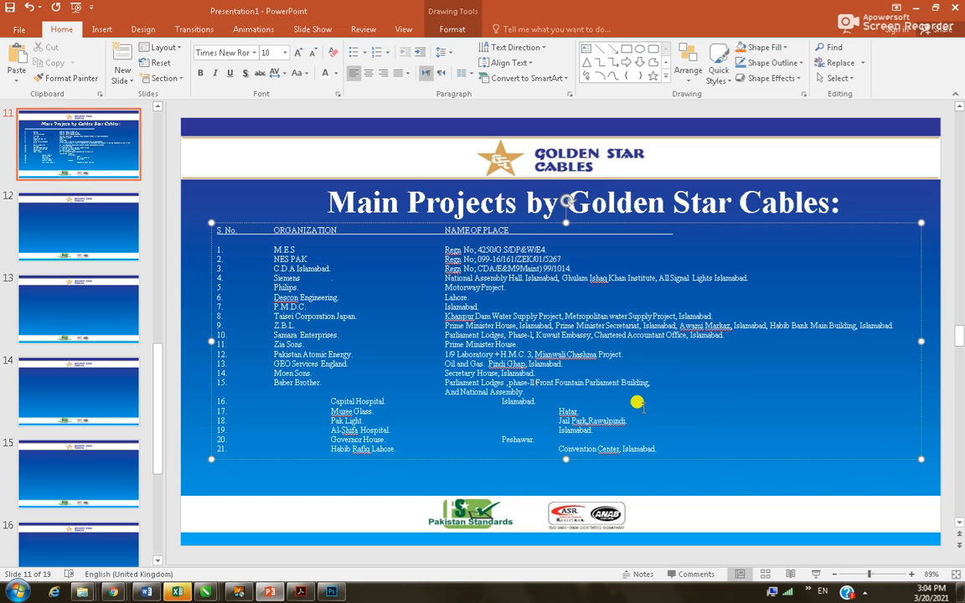
key("Delete")
key("Delete")
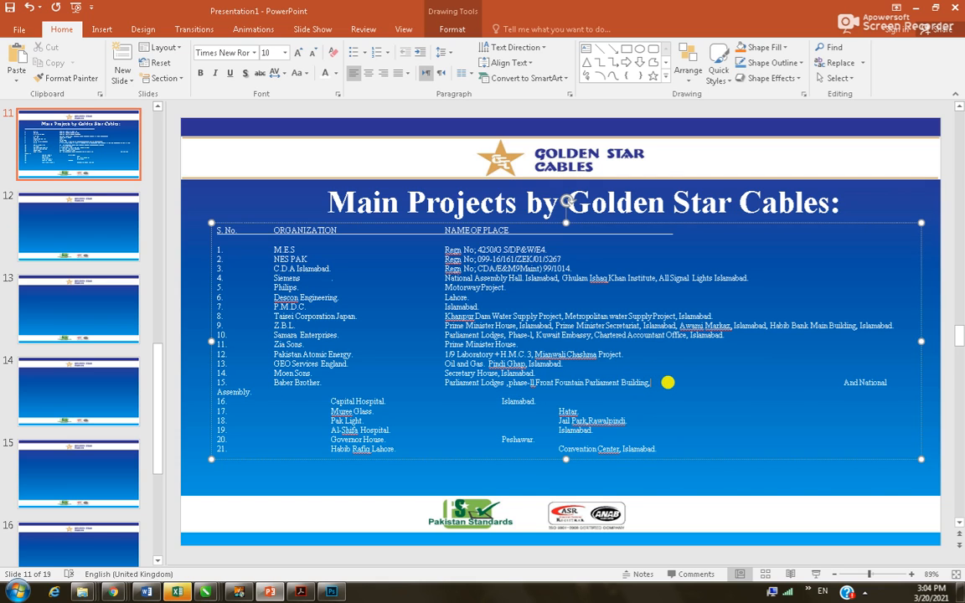
left_click_drag(842, 383, 719, 388)
left_click(823, 383)
double_click(806, 377)
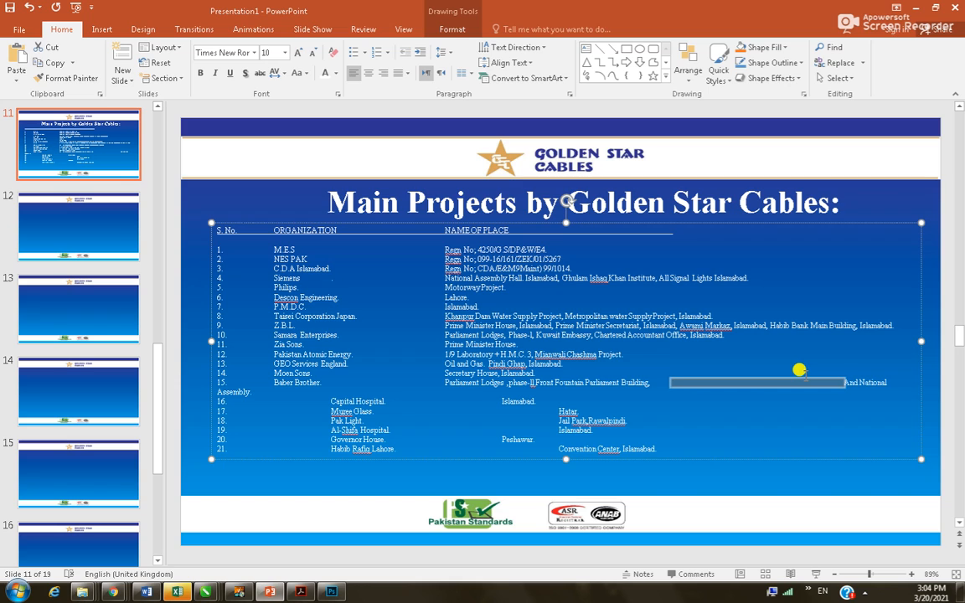
key("Delete")
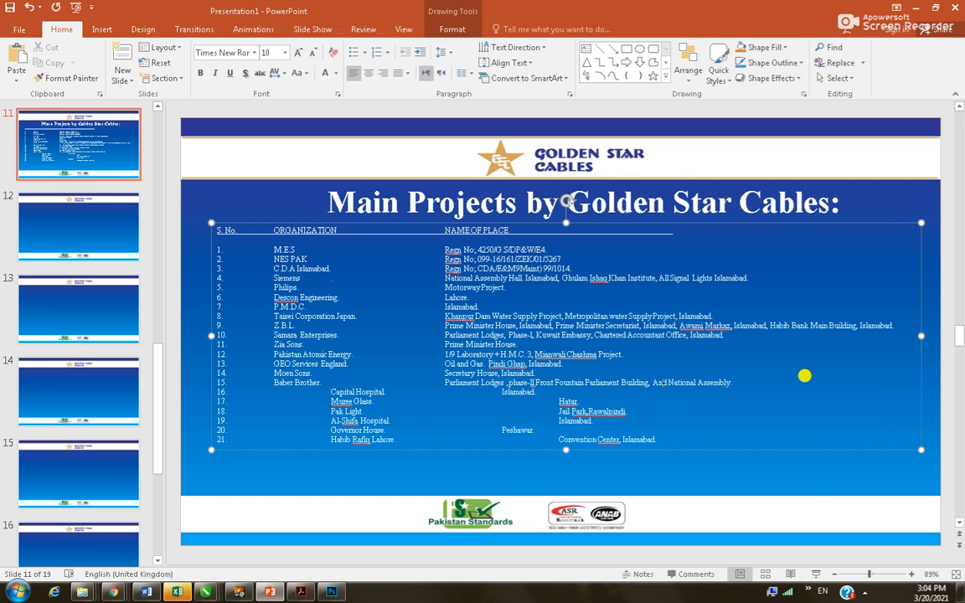
Remove blanks before Capital Hospital, Murree Glass, Pak Light, Al-Shifa Hospital, Governor House and Habib Rafiq Lahore
double_click(283, 392)
key("Delete")
double_click(293, 401)
key("Delete")
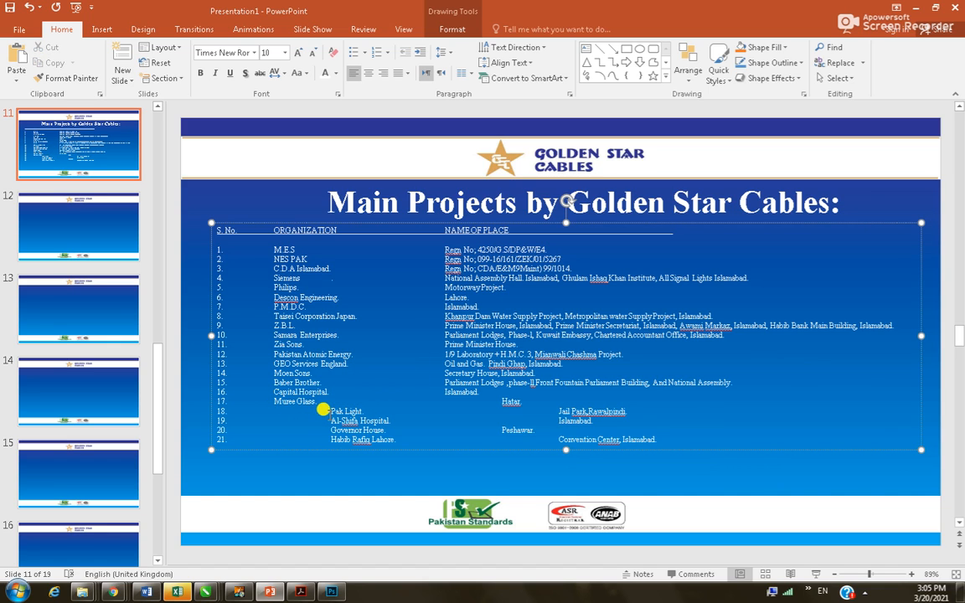
double_click(289, 410)
key("Delete")
double_click(323, 420)
key("Delete")
double_click(288, 428)
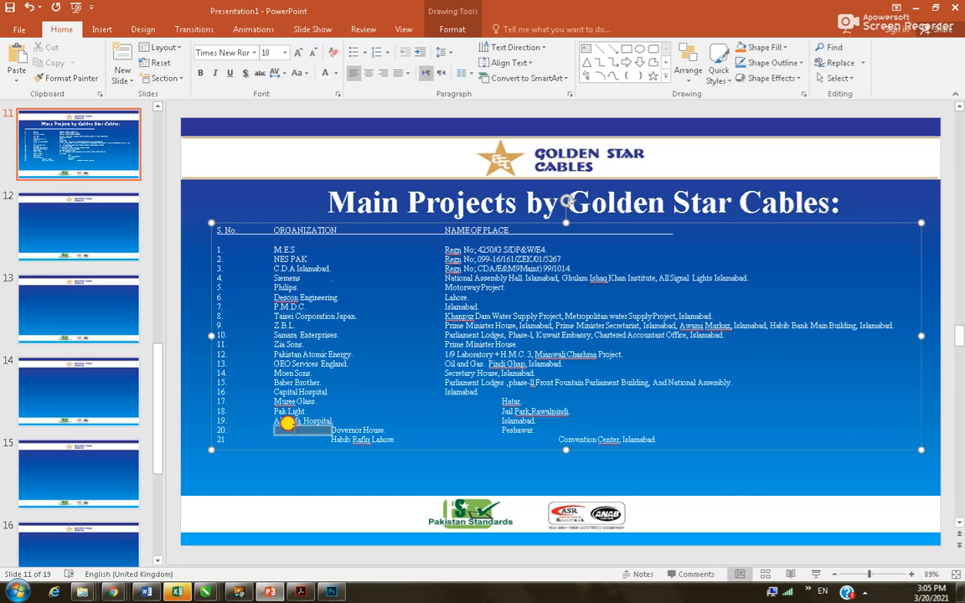
key("Delete")
left_click_drag(293, 432, 290, 437)
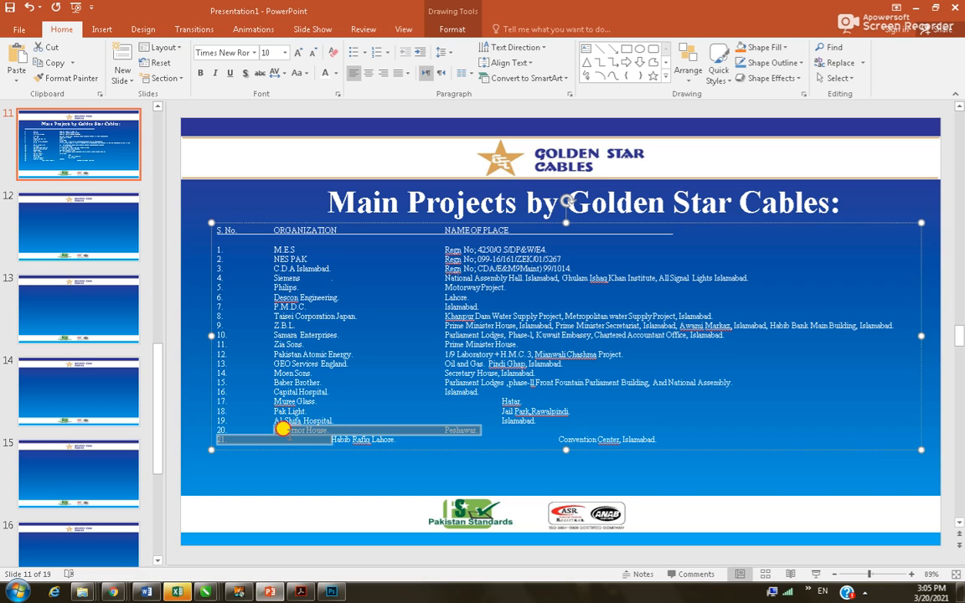
key("Delete")
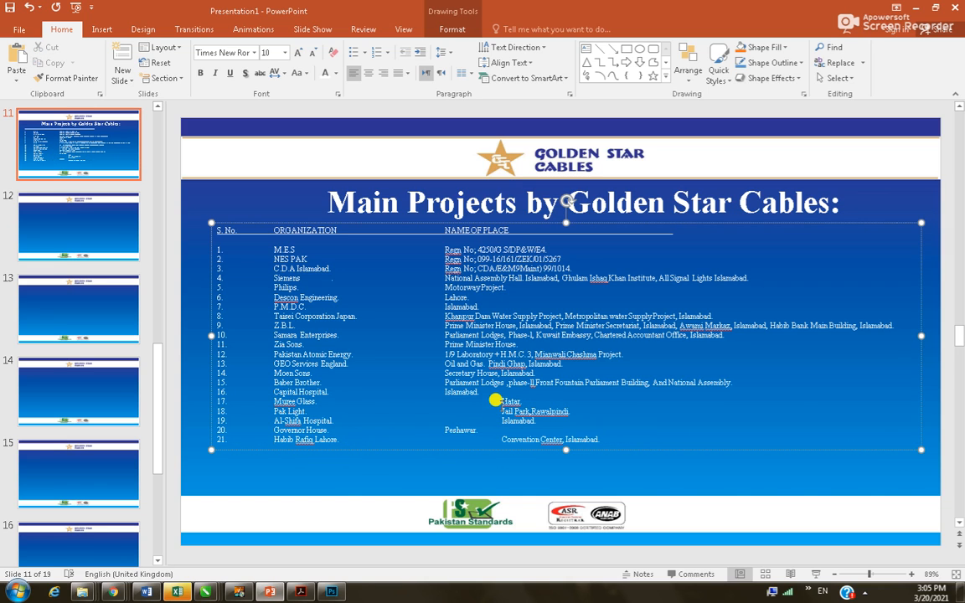
Remove blanks before Hatar, Jail Park Rawalpindi, Islamabad and Convention Center Islamabad so places align
double_click(490, 401)
key("Delete")
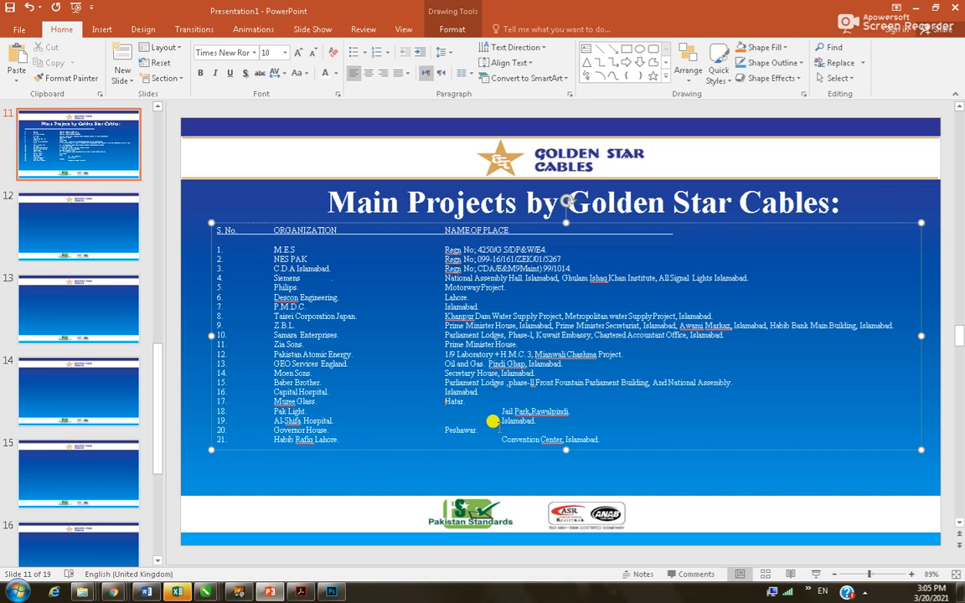
double_click(456, 411)
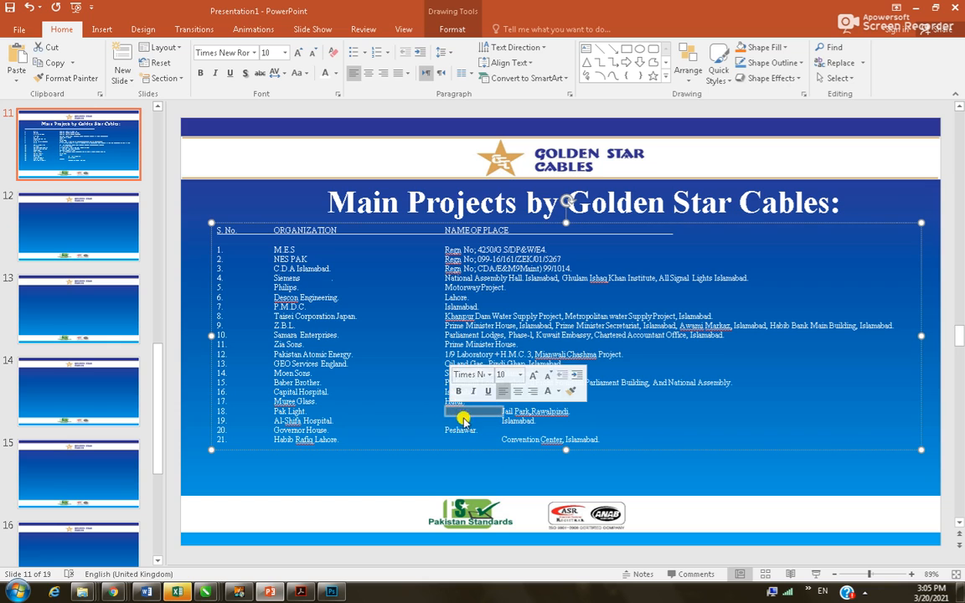
key("Delete")
double_click(493, 420)
key("Delete")
double_click(453, 439)
key("Delete")
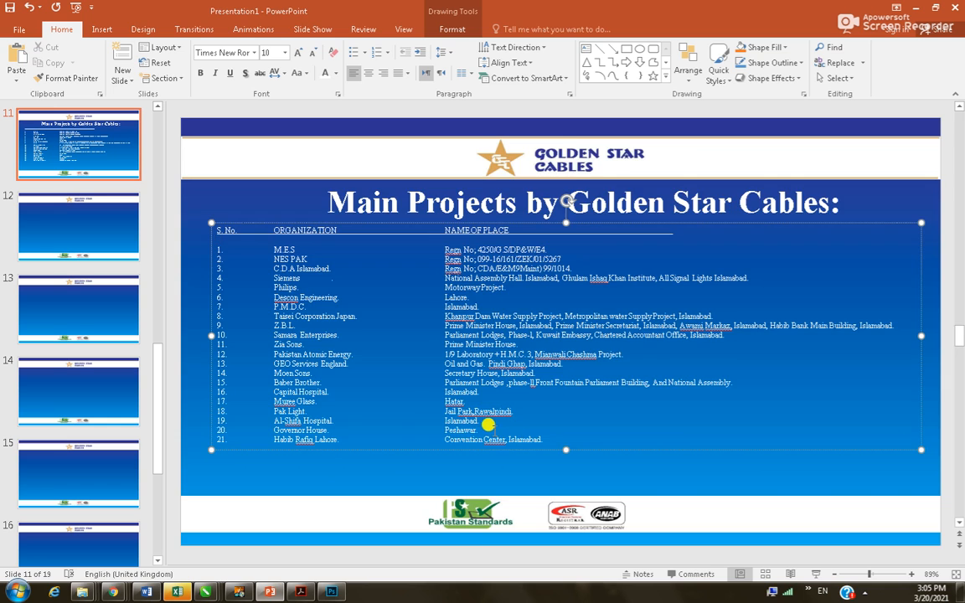
Apply 1.0 line spacing to all text in the slide 11 project list
scroll(490, 429, "up", 5, "ctrl")
scroll(463, 436, "down", 3, "ctrl")
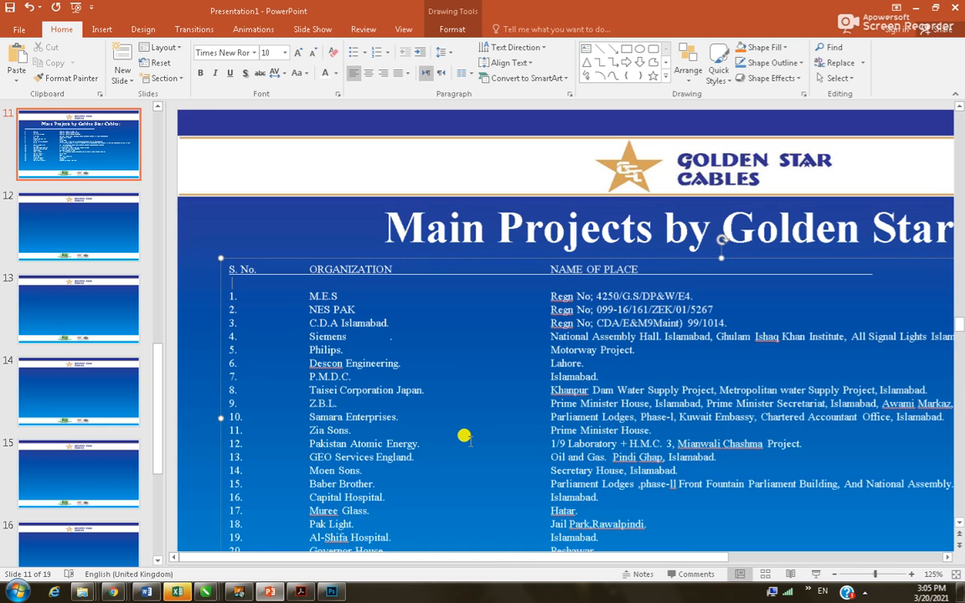
scroll(502, 480, "down", 3)
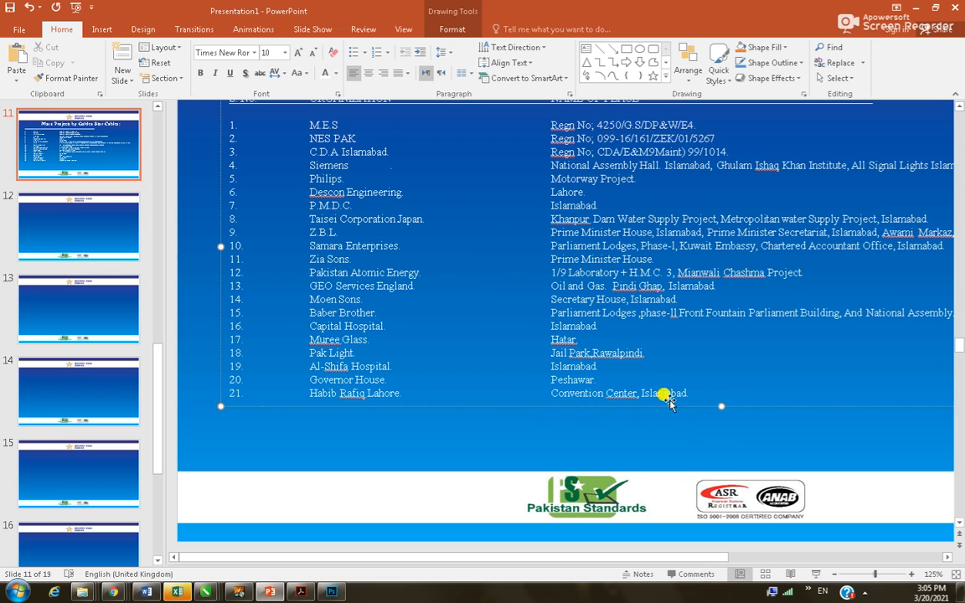
scroll(609, 378, "down", 3, "ctrl")
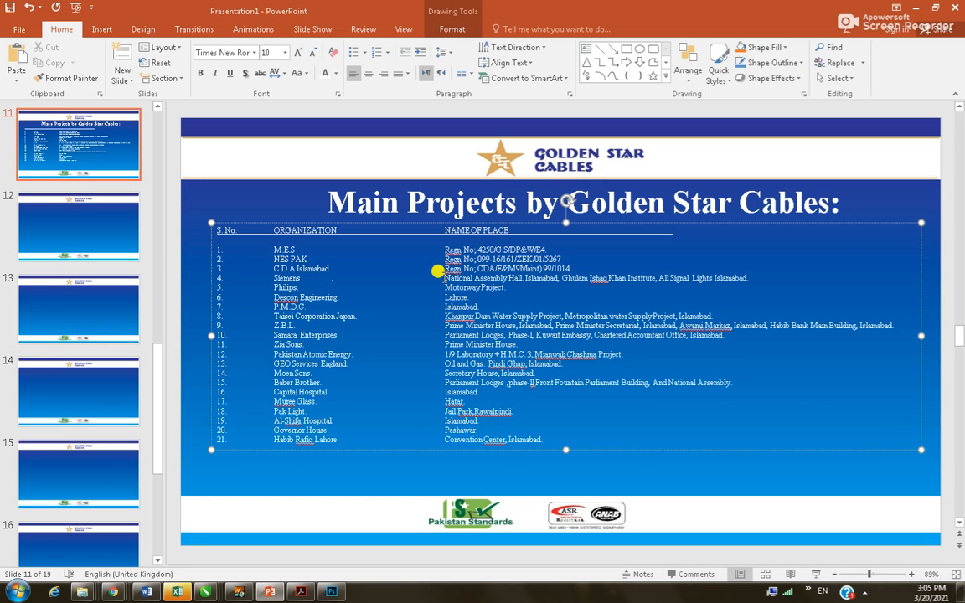
key("ctrl+a")
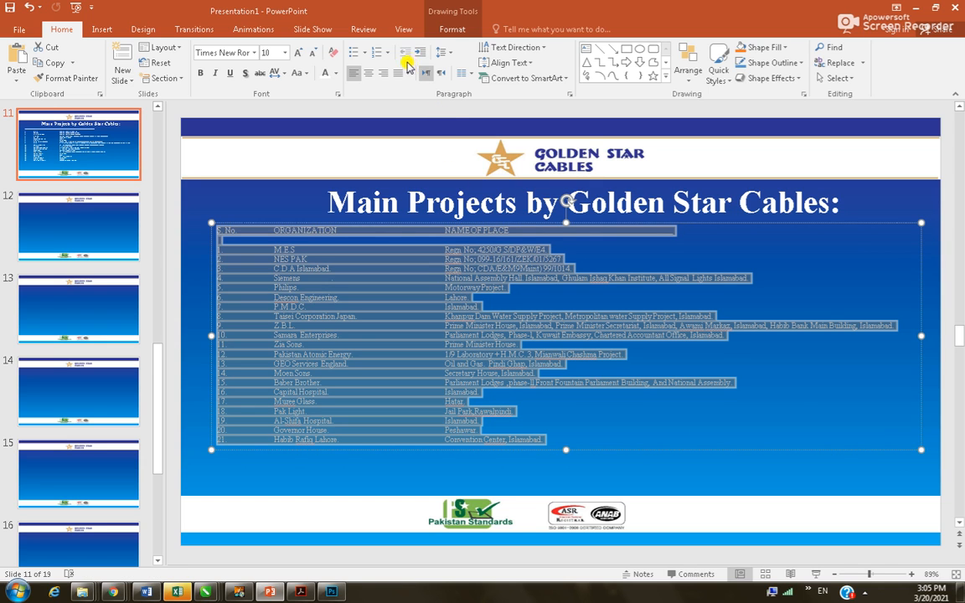
left_click(446, 55)
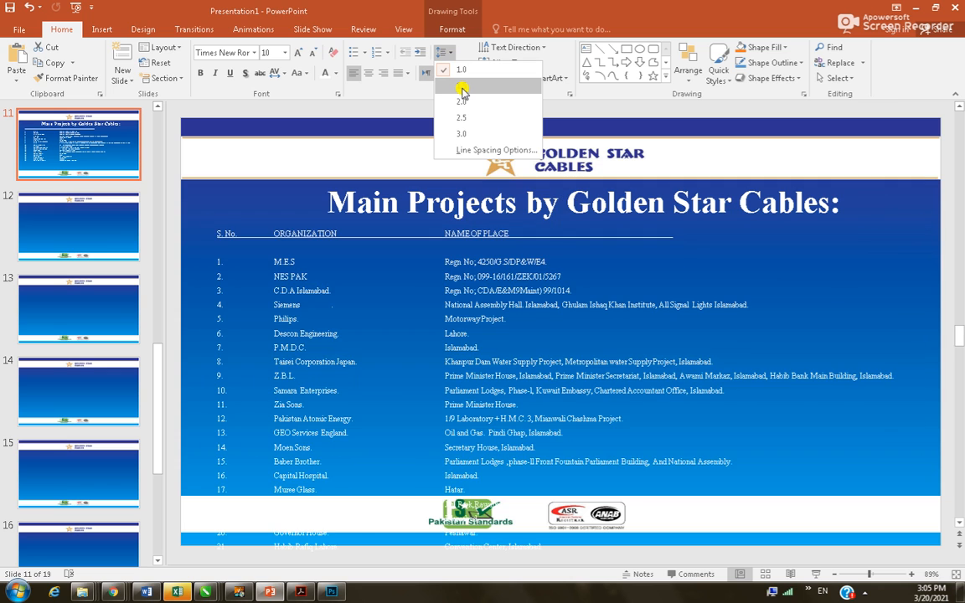
left_click(460, 81)
left_click(631, 436)
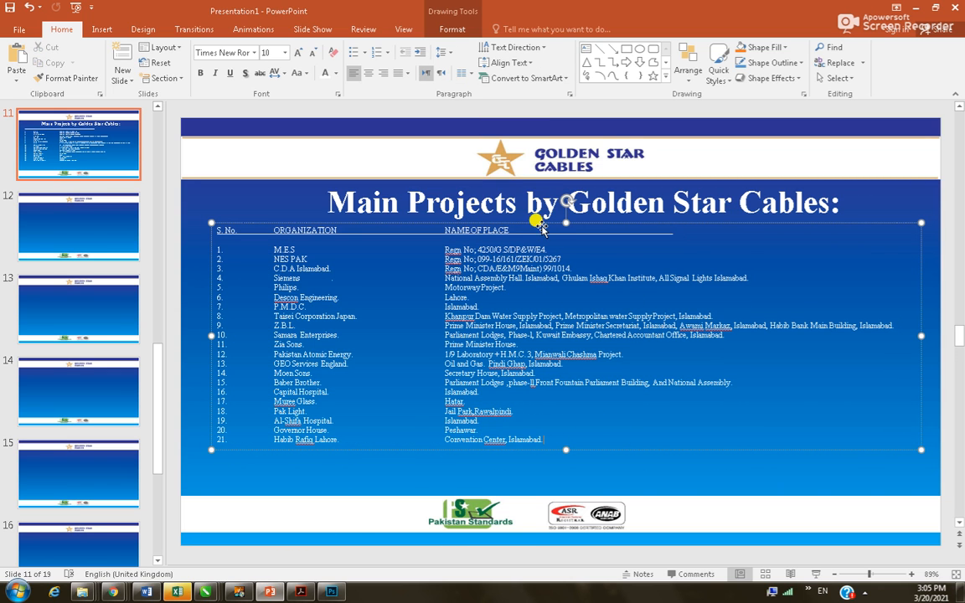
Nudge the list box down twice to sit above the logos, then go to slide 12
left_click(540, 222)
key("ctrl+Down")
key("ctrl+Down")
key("ctrl+Down")
left_click(509, 310)
key("ctrl+a")
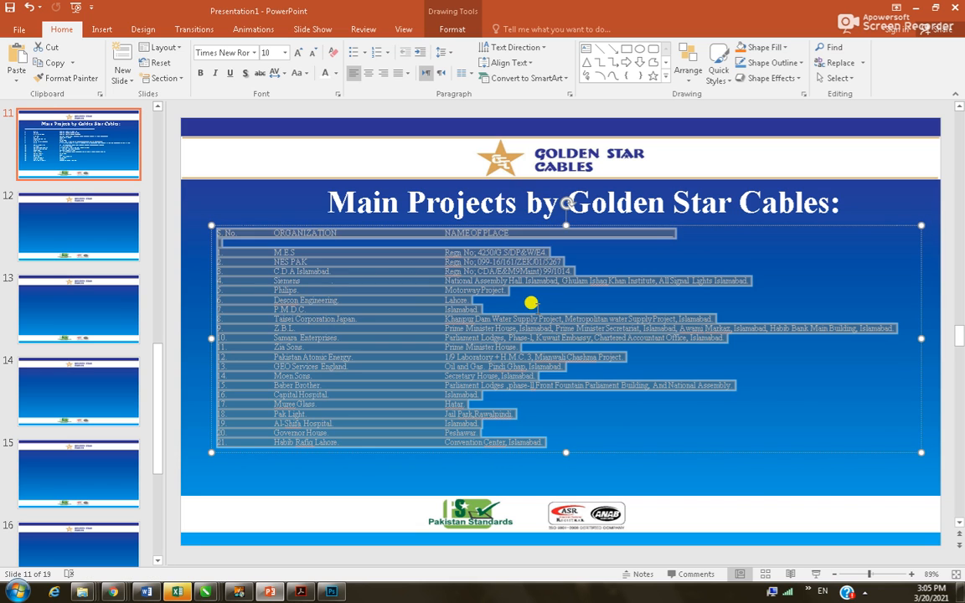
left_click(483, 423)
left_click(414, 224)
key("ctrl+Down")
key("ctrl+Down")
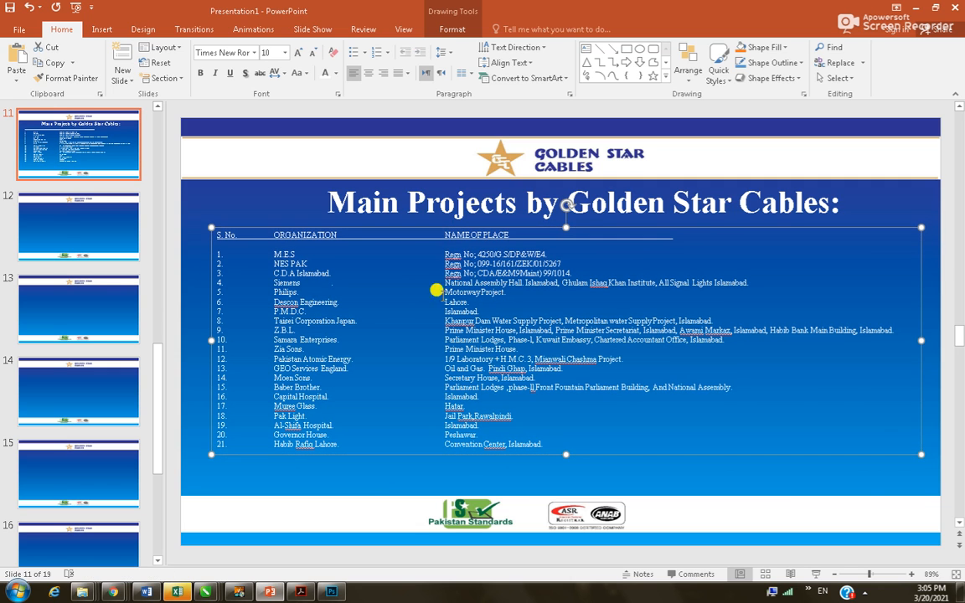
left_click(56, 208)
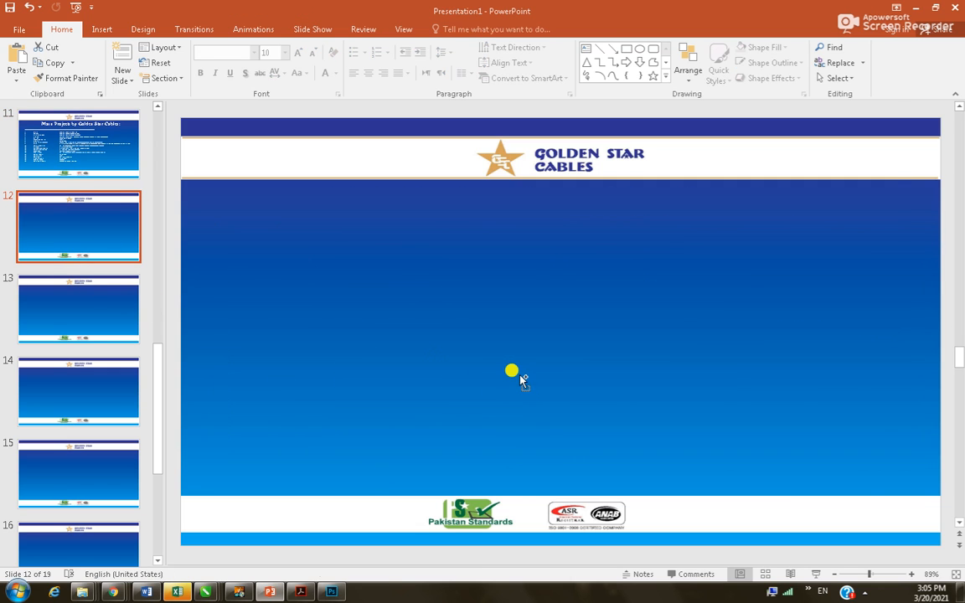
Copy project rows 22–48 from the Word list and paste them onto slide 12
key("alt+Tab")
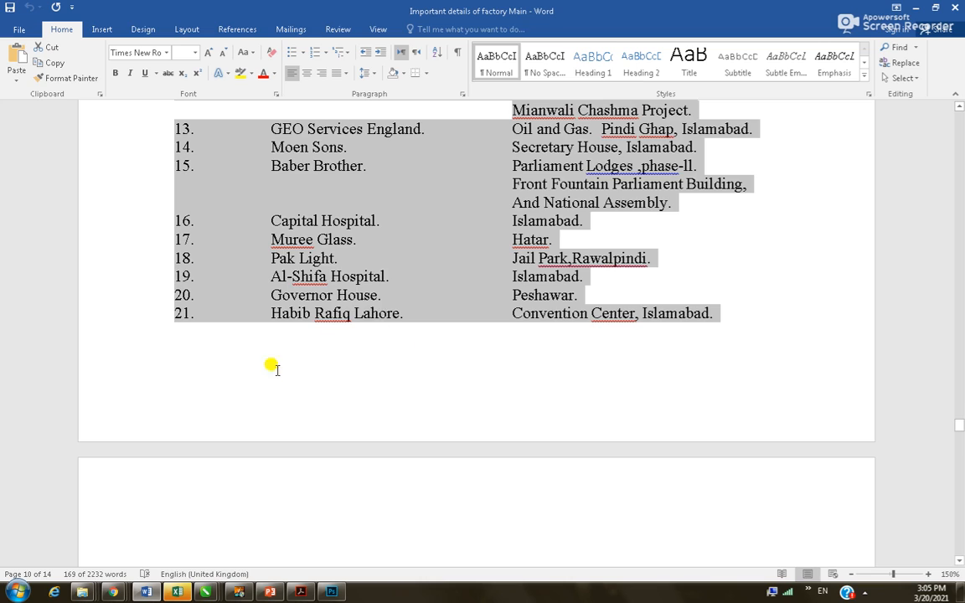
scroll(280, 369, "down", 6)
left_click_drag(166, 228, 653, 446)
scroll(620, 366, "down", 8)
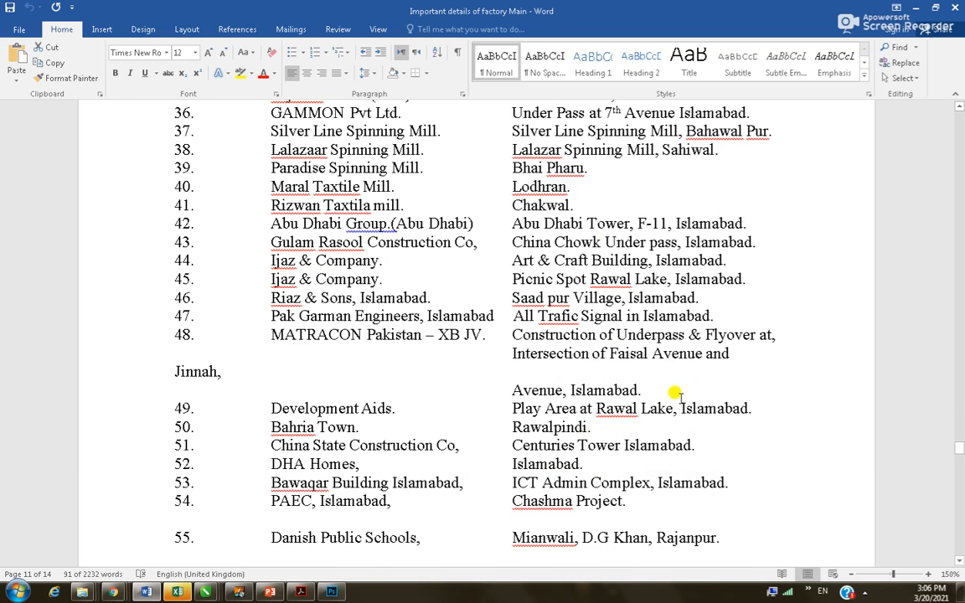
left_click(722, 353, "shift")
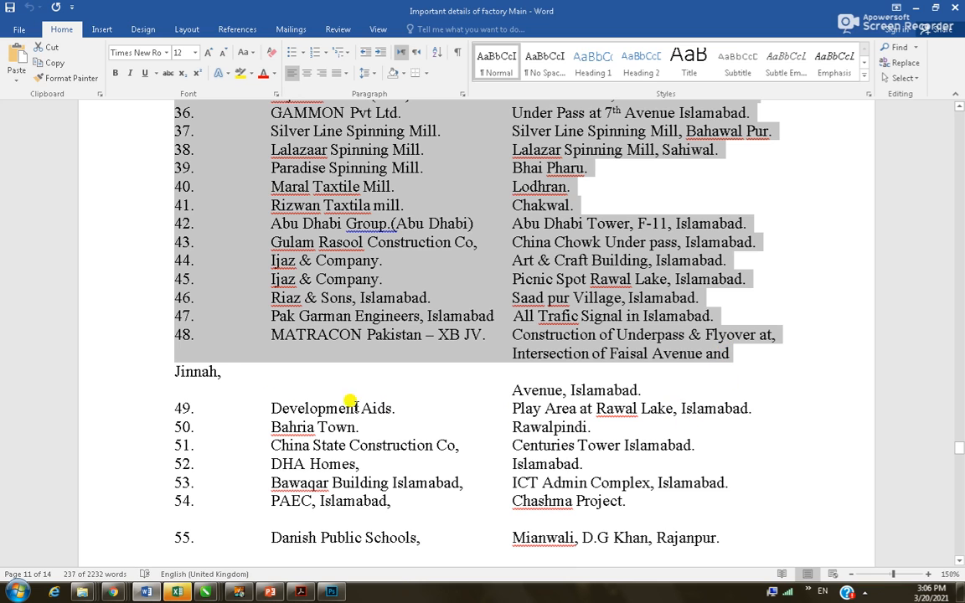
left_click(249, 381, "shift")
scroll(463, 433, "down", 5)
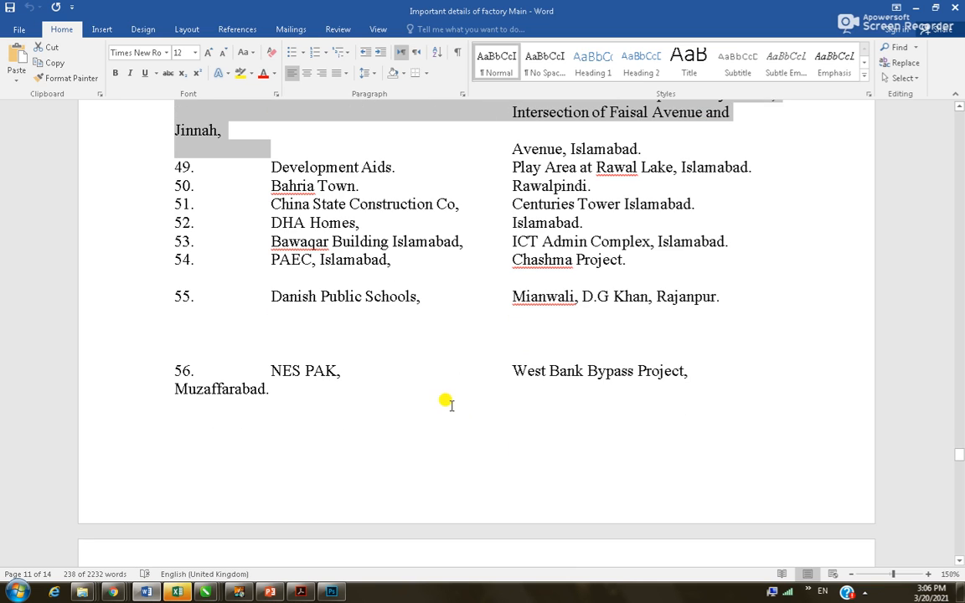
key("alt+Tab")
key("ctrl+v")
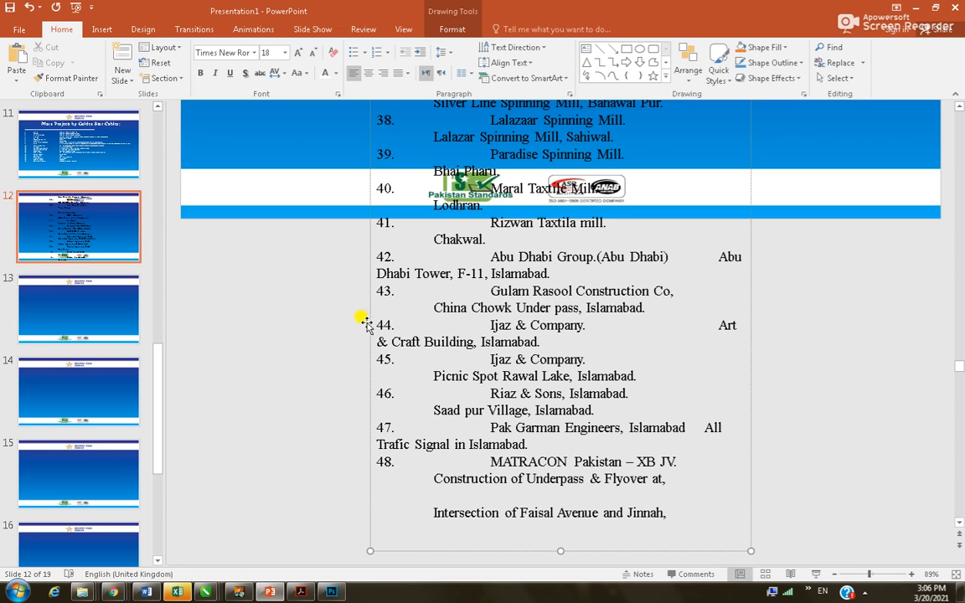
Widen the pasted text box, move it below the logo banner, and select all its text
scroll(374, 314, "down", 4)
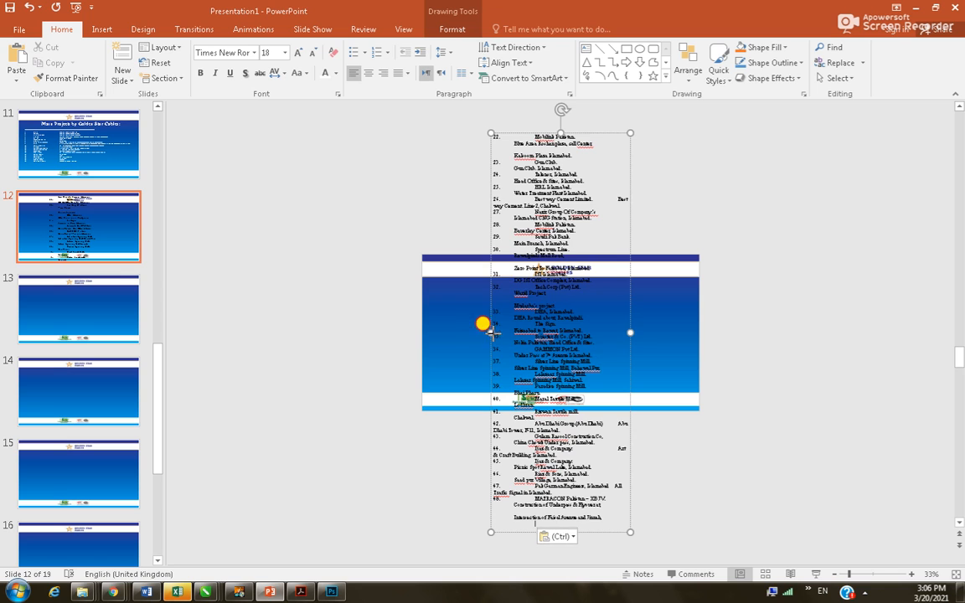
left_click_drag(432, 330, 423, 329)
left_click_drag(632, 253, 694, 251)
left_click(508, 191)
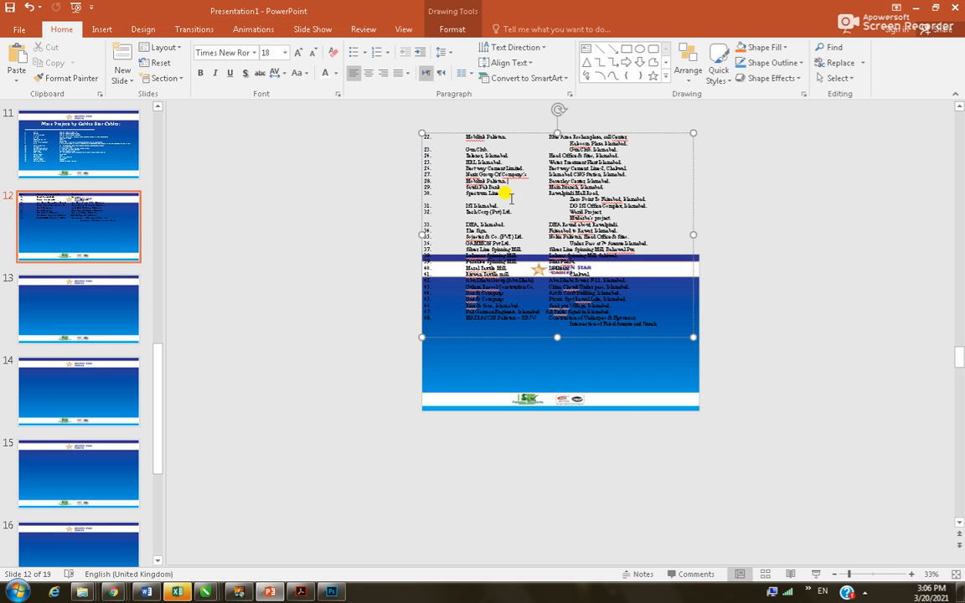
left_click_drag(530, 134, 543, 281)
left_click(517, 269)
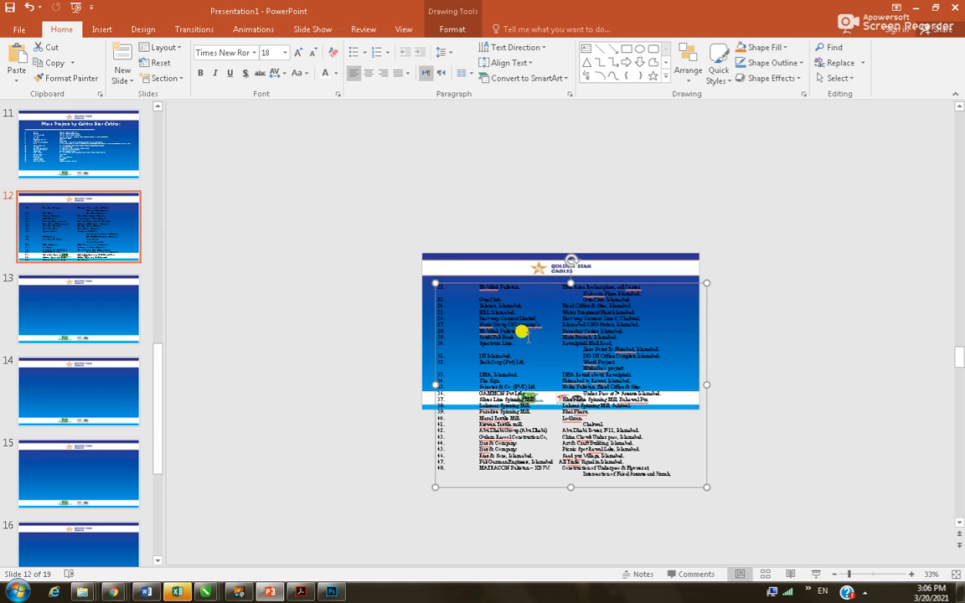
key("ctrl+a")
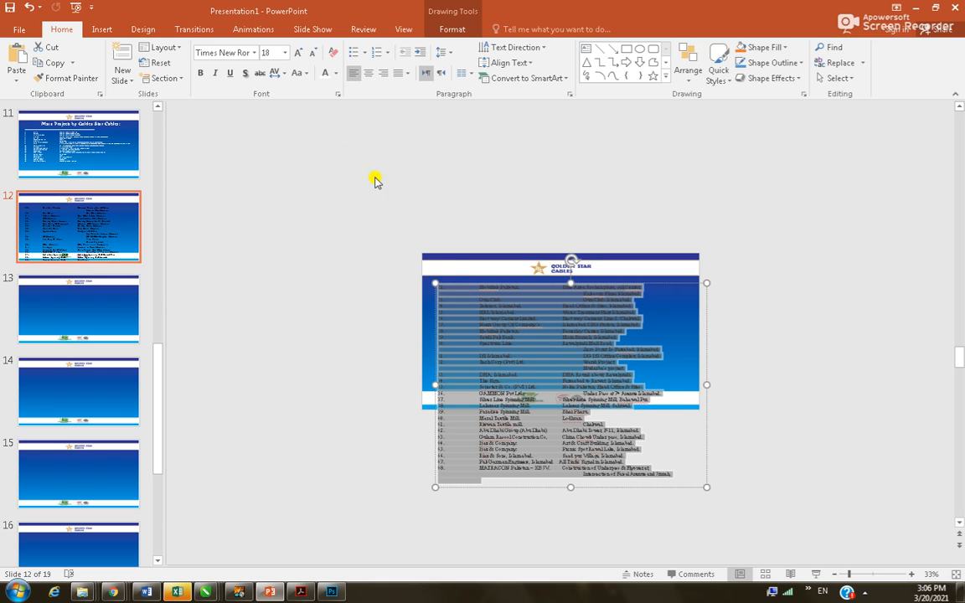
left_click(285, 53)
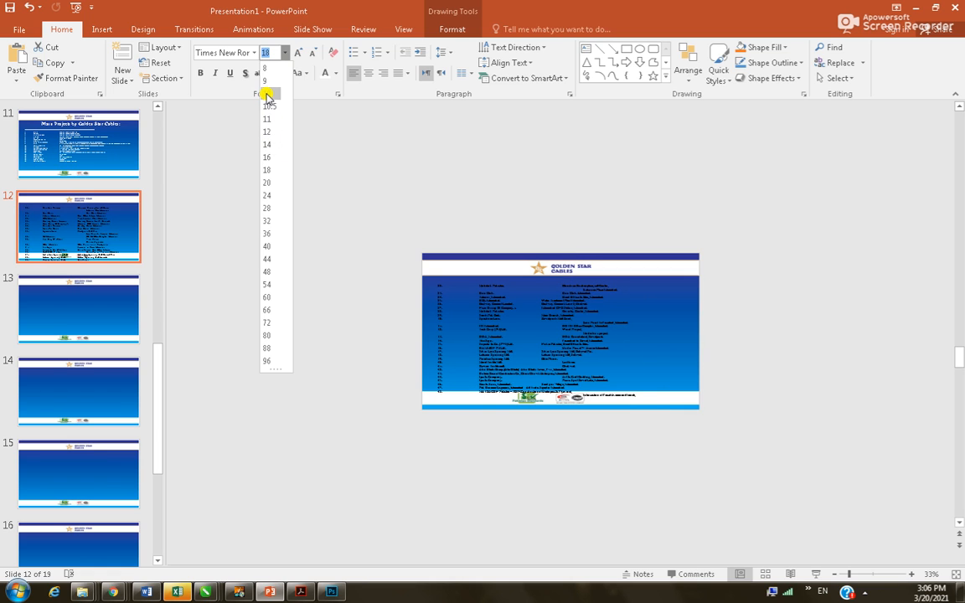
Set the slide 12 project list text to font size 10
left_click(265, 93)
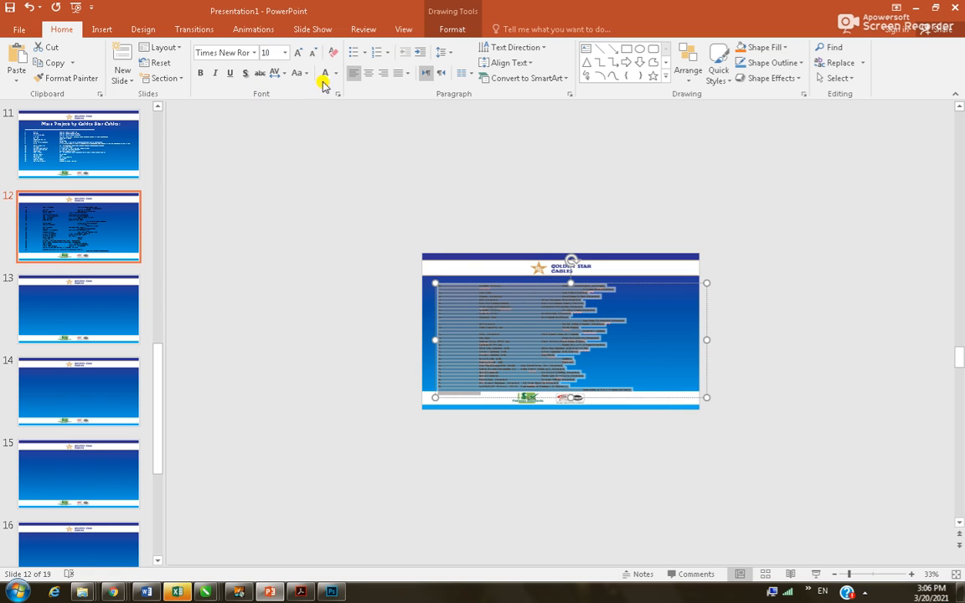
left_click(725, 310)
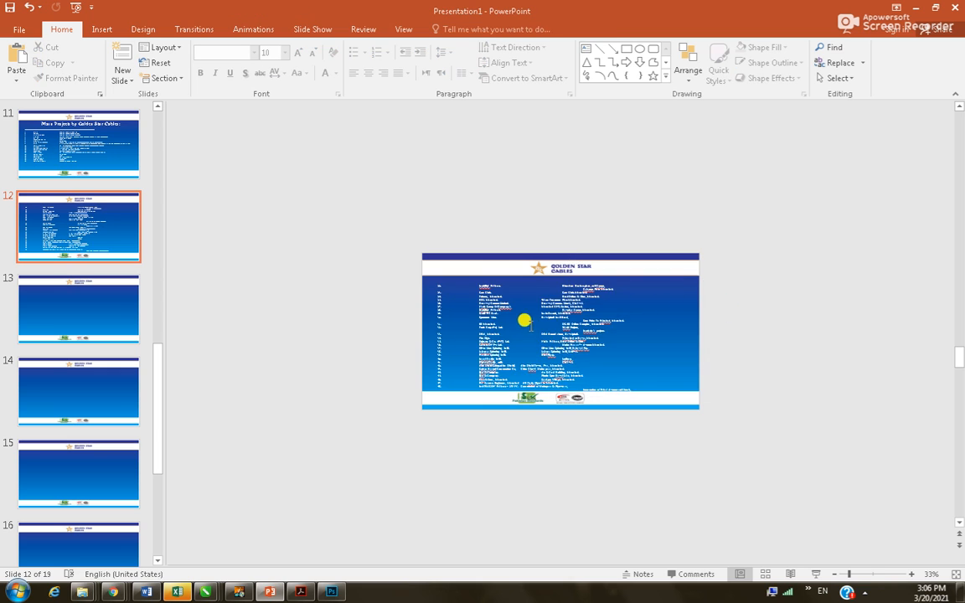
scroll(523, 321, "up", 5)
scroll(358, 310, "up", 3)
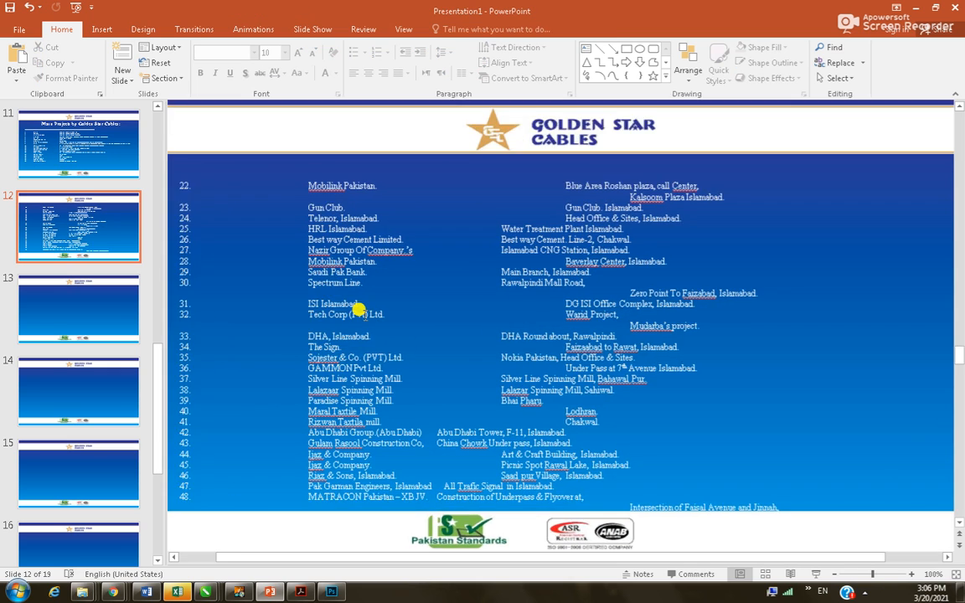
scroll(411, 323, "down", 3)
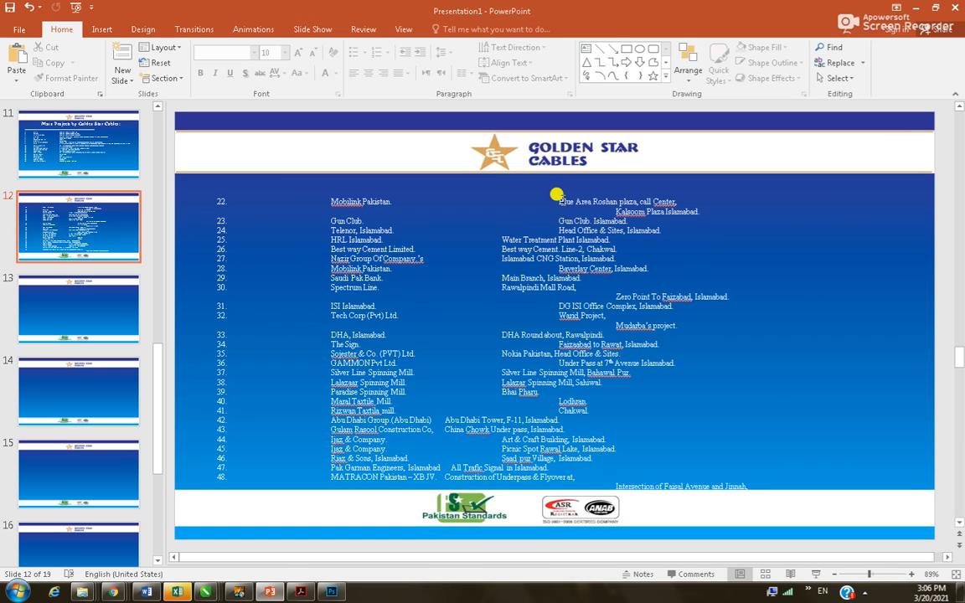
Delete the gaps before Blue Area, Kalsoom, Gun Club and row 24's Head Office address
left_click_drag(556, 196, 500, 189)
key("Delete")
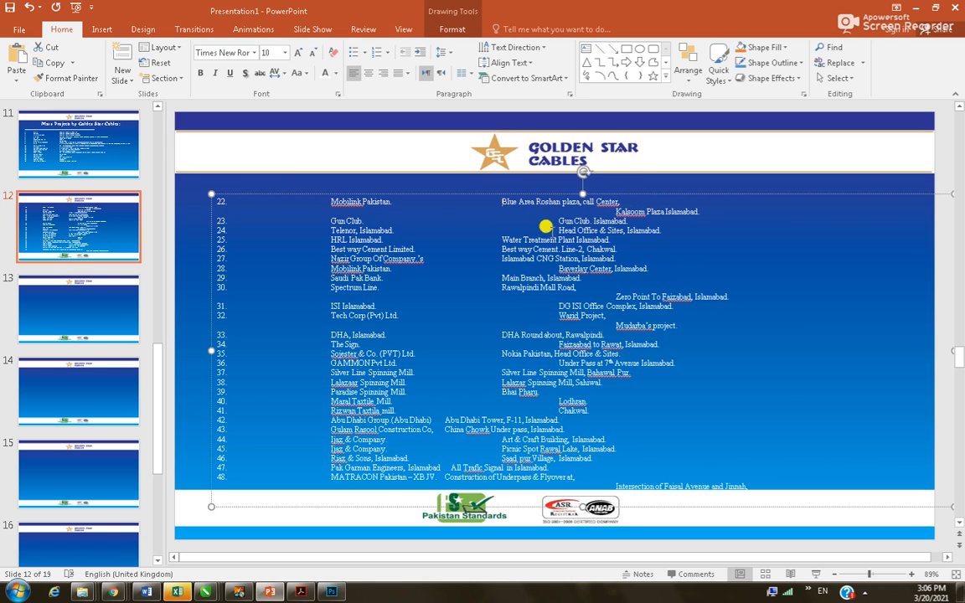
key("Down")
key("shift+Right")
key("shift+Right")
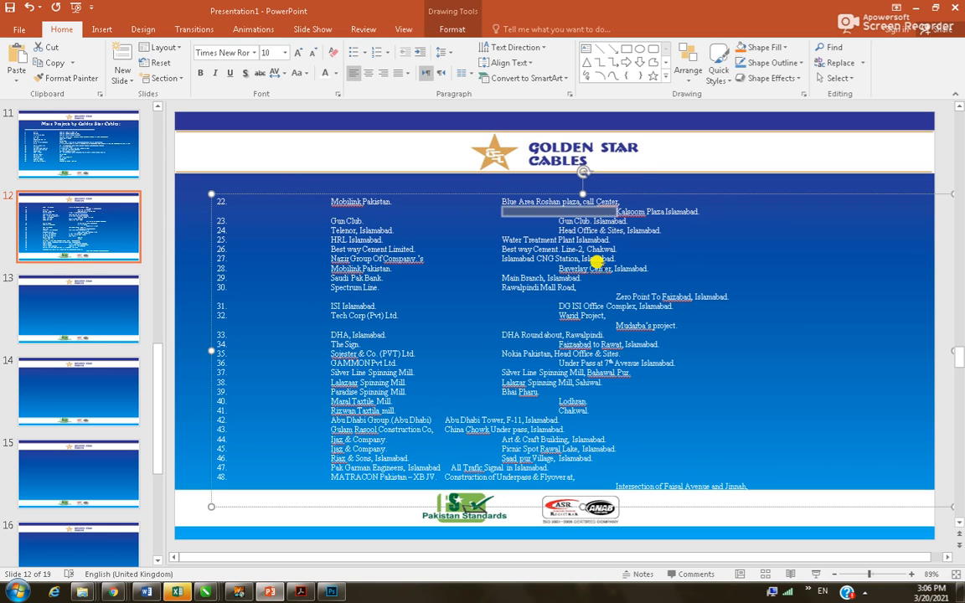
key("Delete")
key("Down")
key("shift+Right")
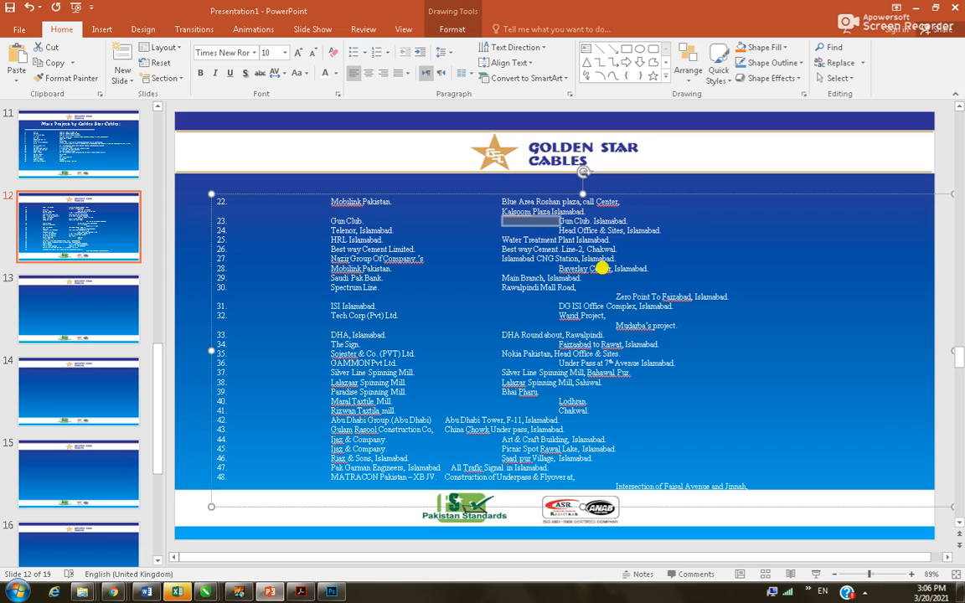
key("Delete")
key("Down")
key("shift+Right")
Align the row 24 and 28 addresses, and join 'Zero Point To Faizabad' onto row 30's address
key("Delete")
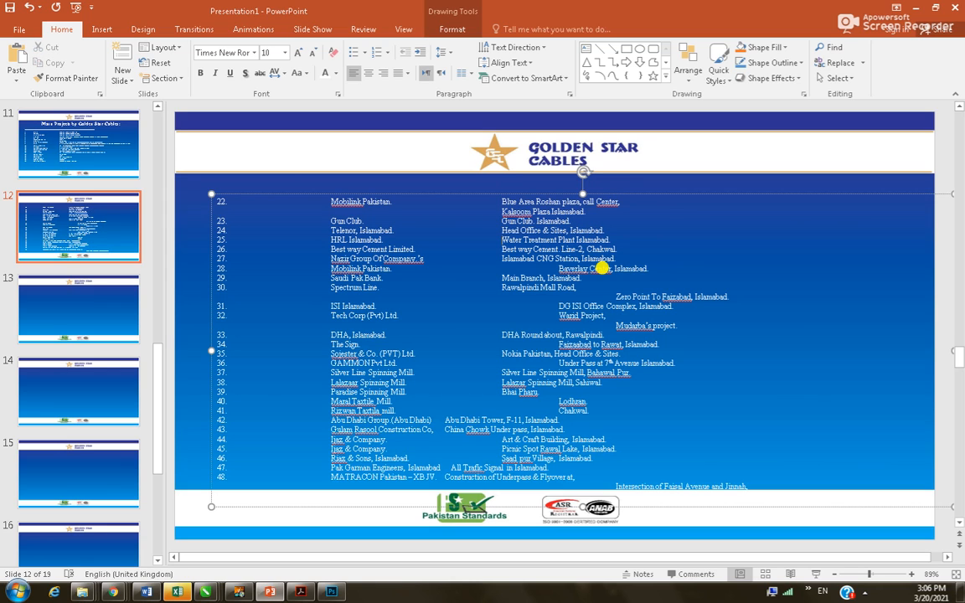
key("shift+Right")
key("Delete")
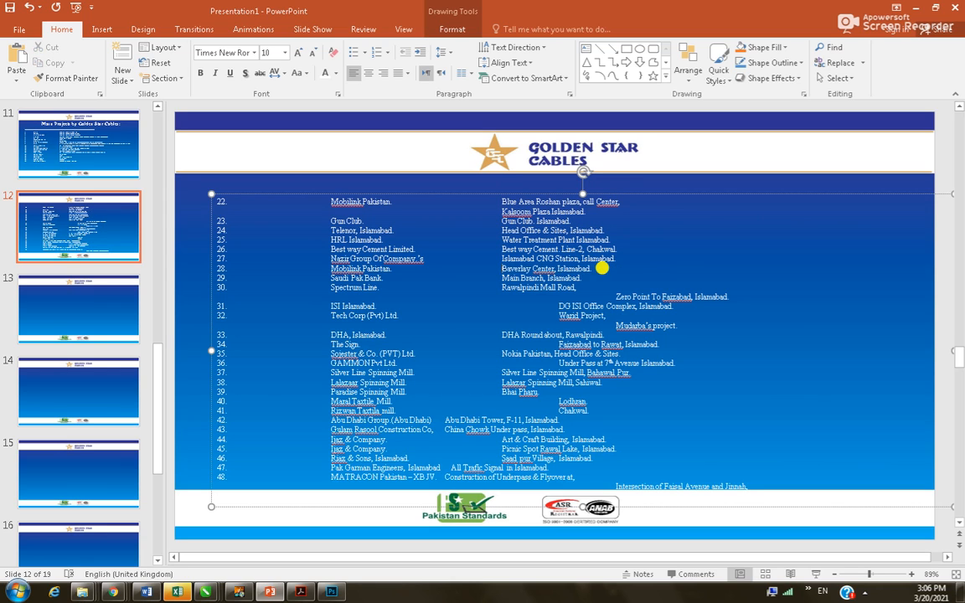
key("Down")
key("Down")
key("Down")
key("shift+Right")
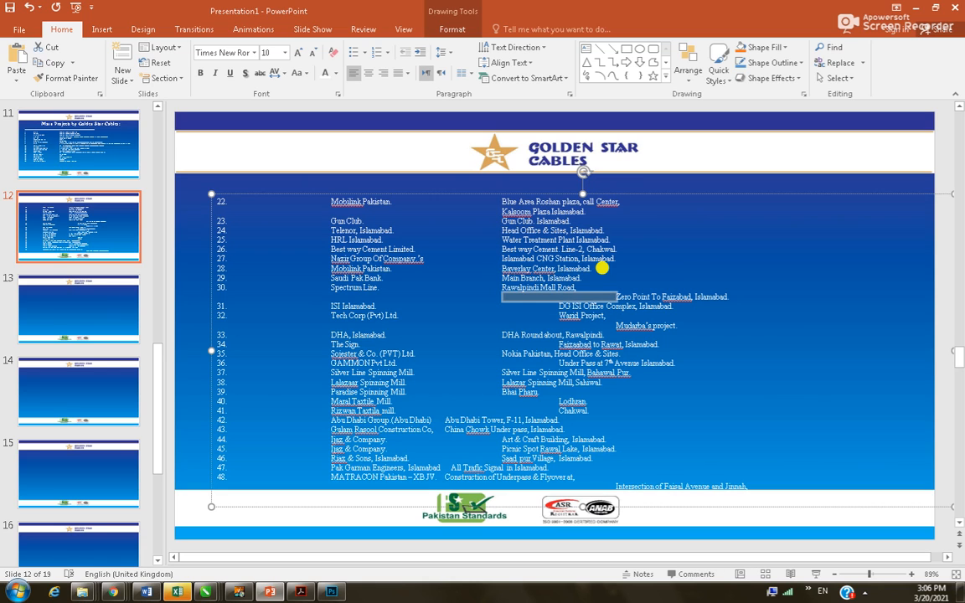
key("Delete")
key("BackSpace")
key("BackSpace")
key("BackSpace")
key("BackSpace")
key("BackSpace")
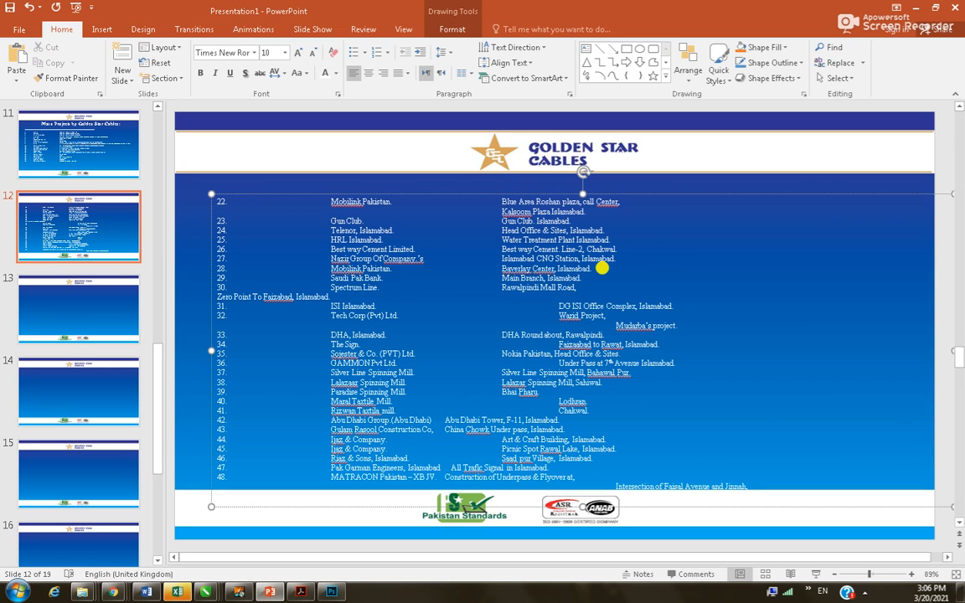
key("BackSpace")
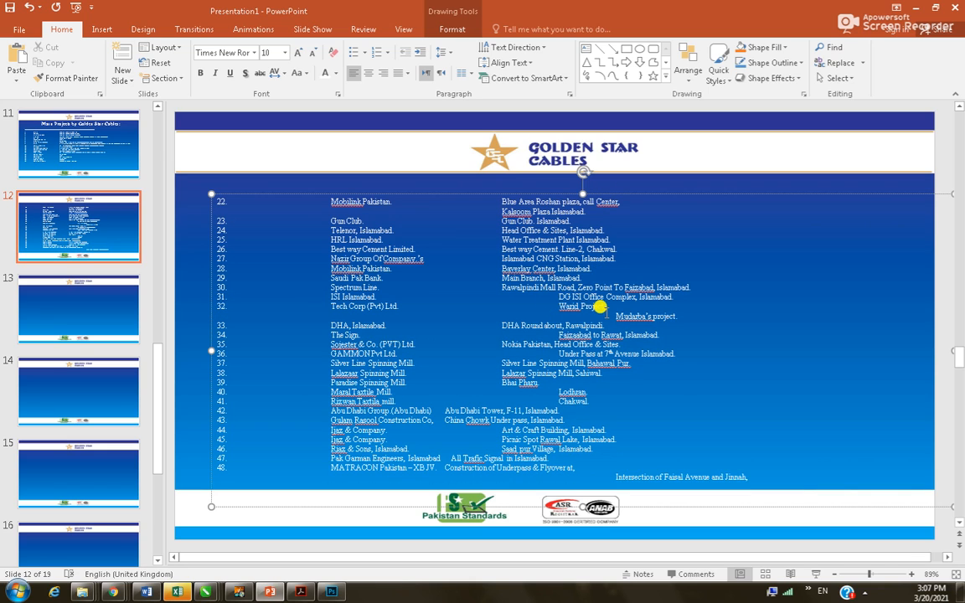
Remove the gaps before DG ISI Office Complex, Warid Project on row 32, and Mudarba's project
key("shift+Home")
key("Delete")
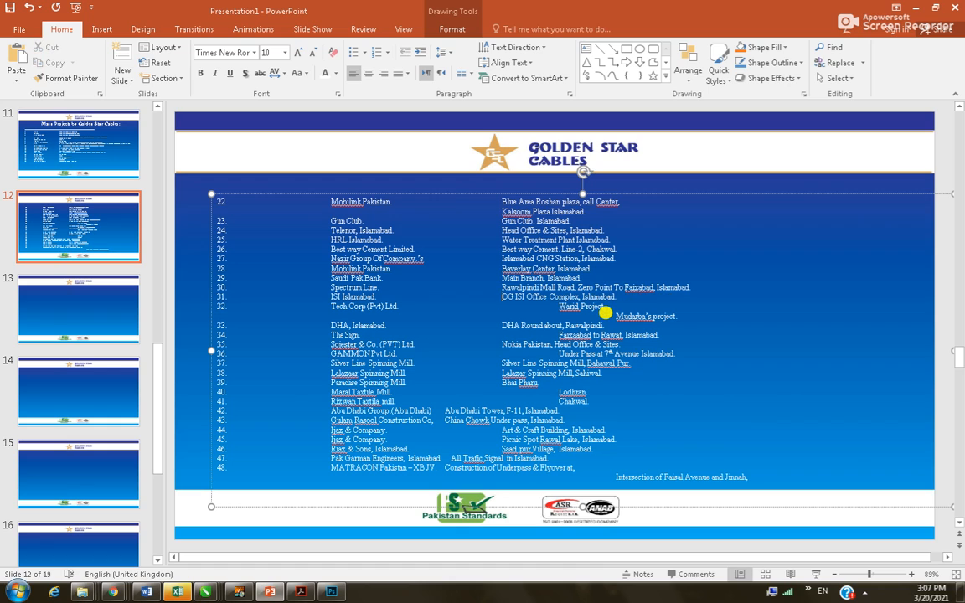
key("Down")
key("shift+Right")
key("Delete")
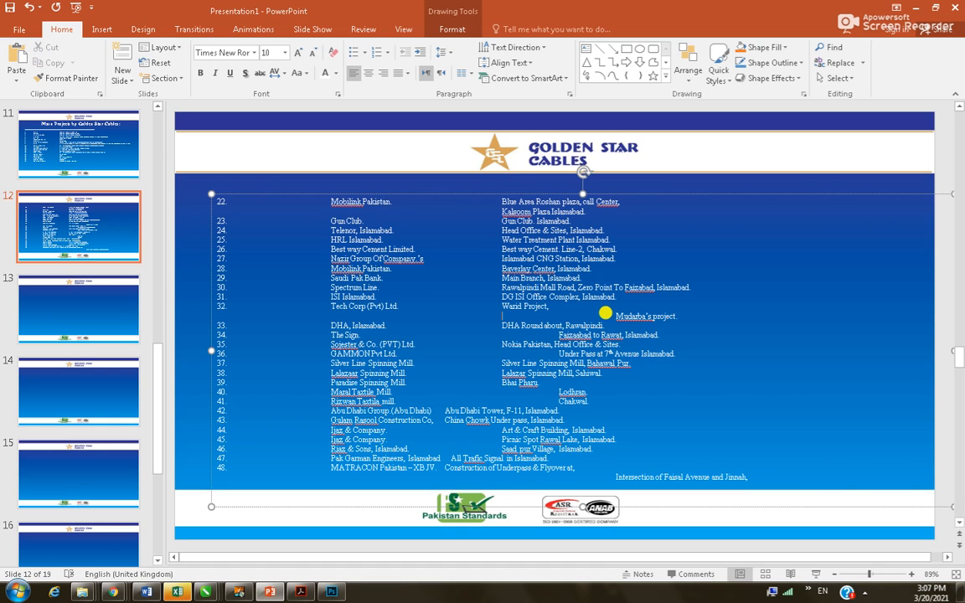
key("shift+Right")
key("shift+Right")
key("BackSpace")
key("BackSpace")
key("BackSpace")
key("BackSpace")
key("BackSpace")
key("BackSpace")
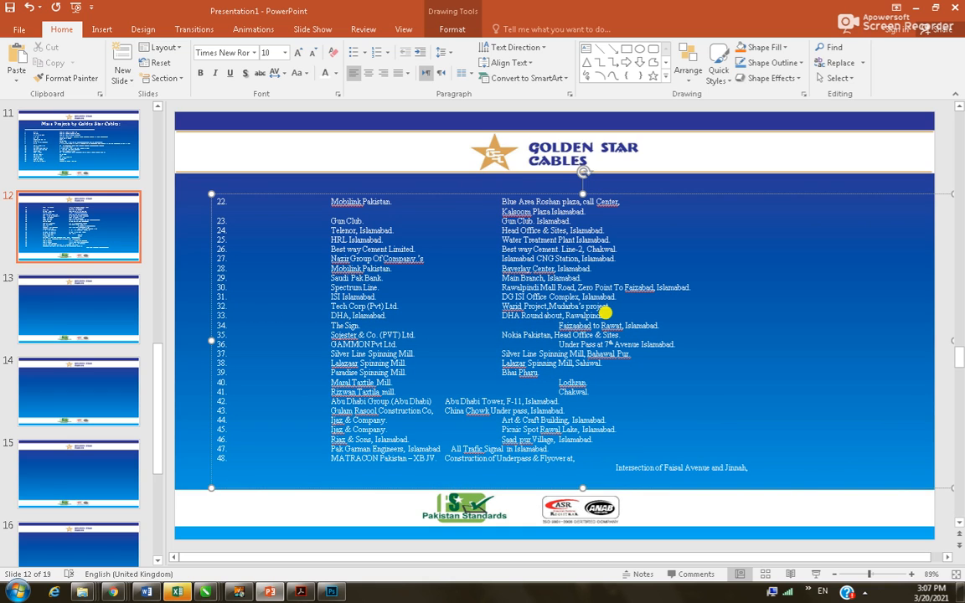
Pull Faizabad to Rawat, Under Pass at 7th Avenue, Lodhran and Chakwal into the address column
left_click(553, 324)
key("BackSpace")
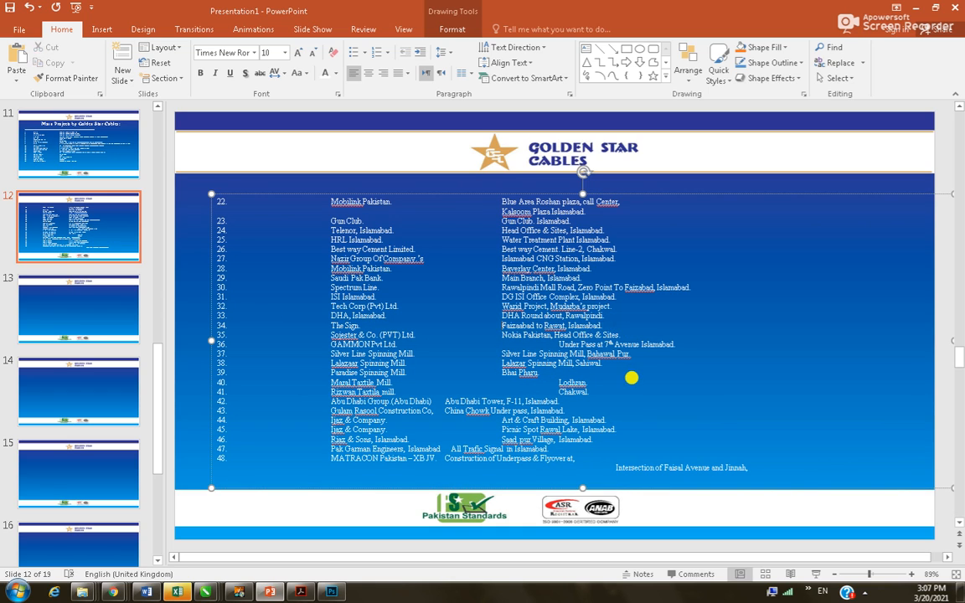
key("Down")
key("shift+Right")
key("BackSpace")
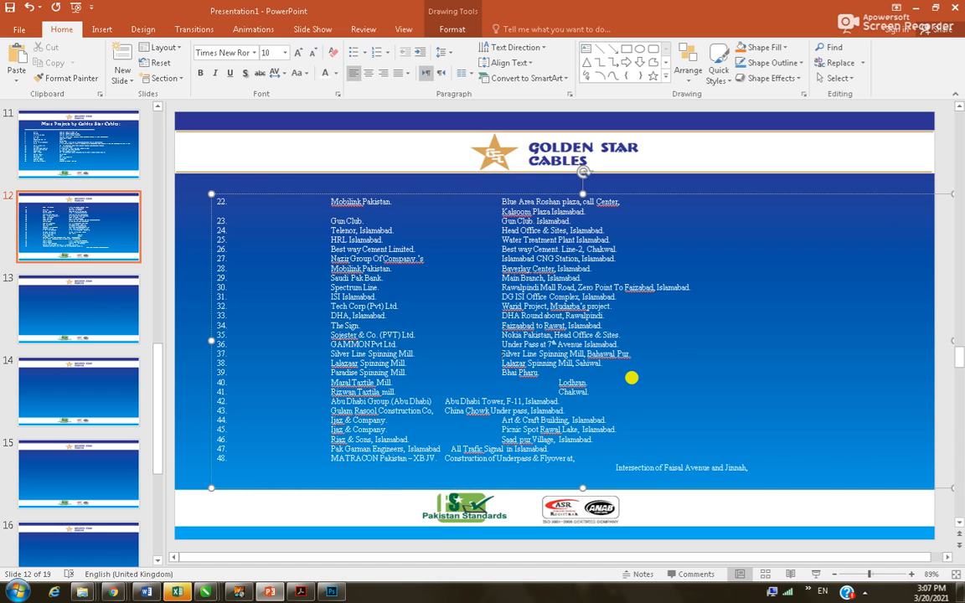
key("shift+Right")
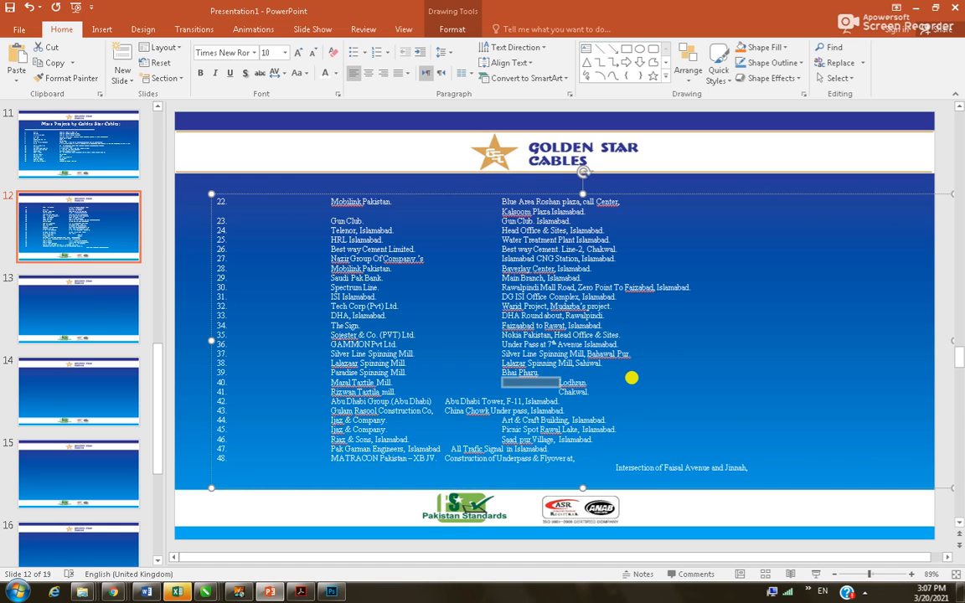
key("BackSpace")
key("Down")
key("shift+Right")
key("BackSpace")
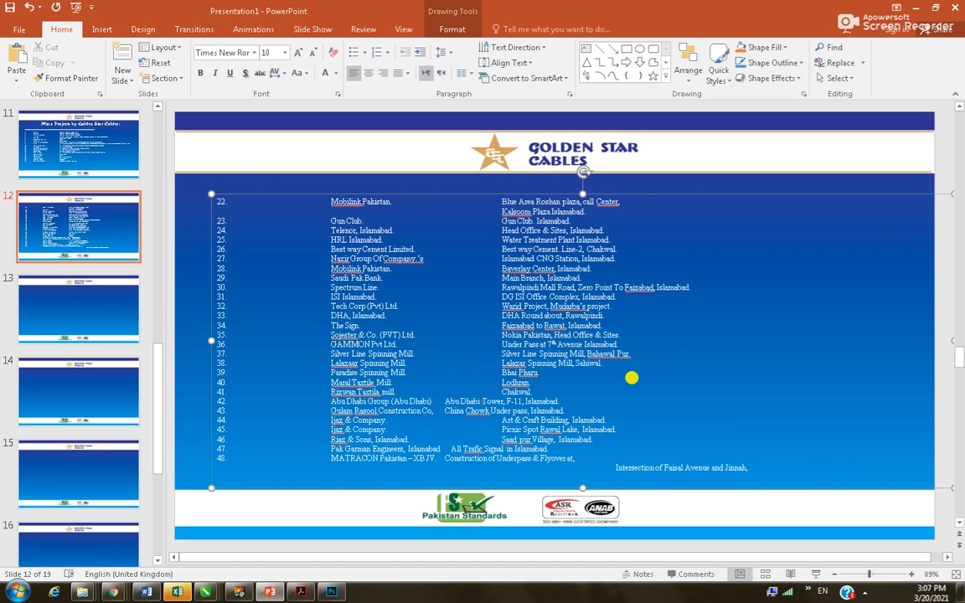
Tab rows 42, 43, 47 and 48 into the column; join 'Intersection of Faisal Avenue' onto row 48
key("Tab")
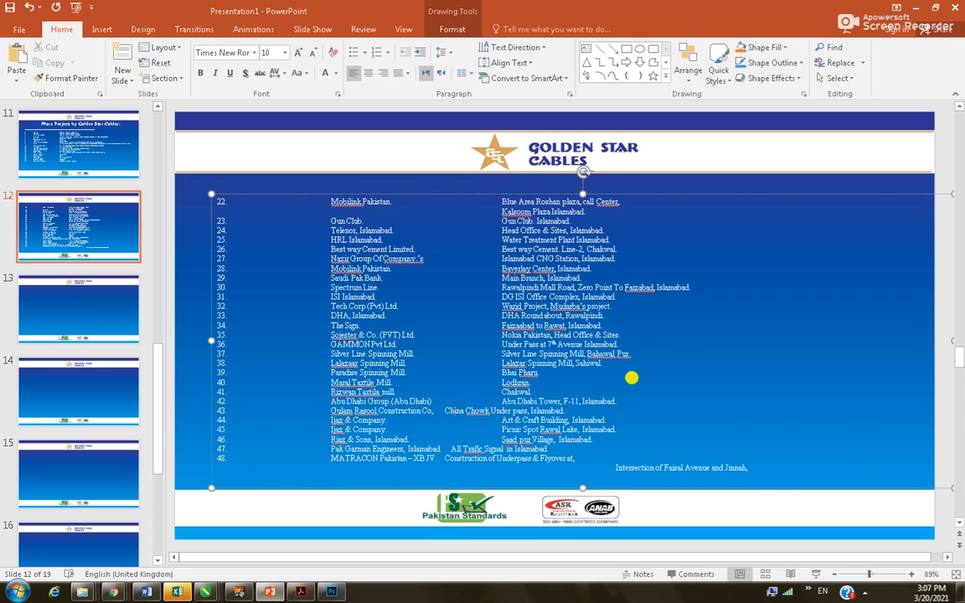
key("Tab")
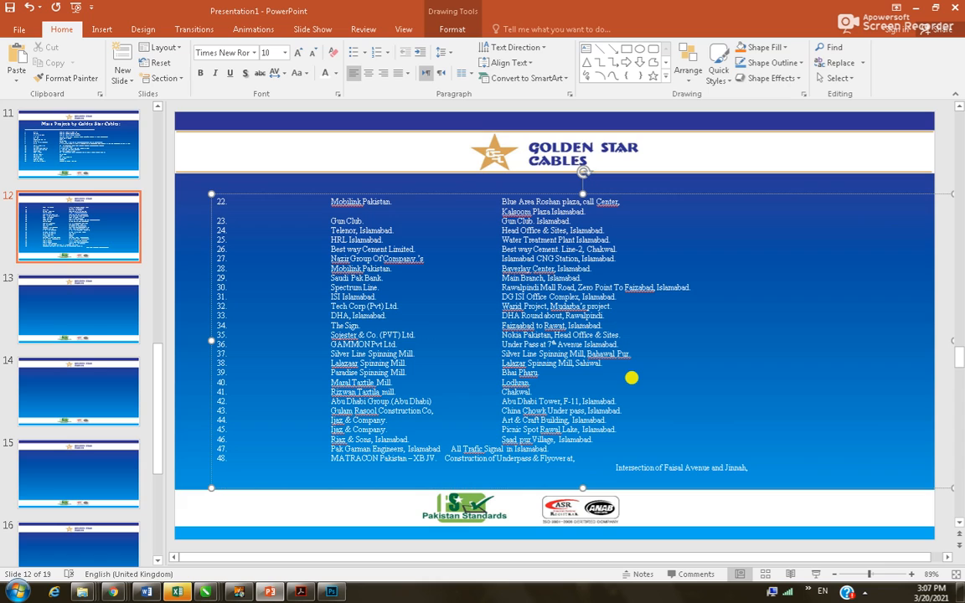
key("Tab")
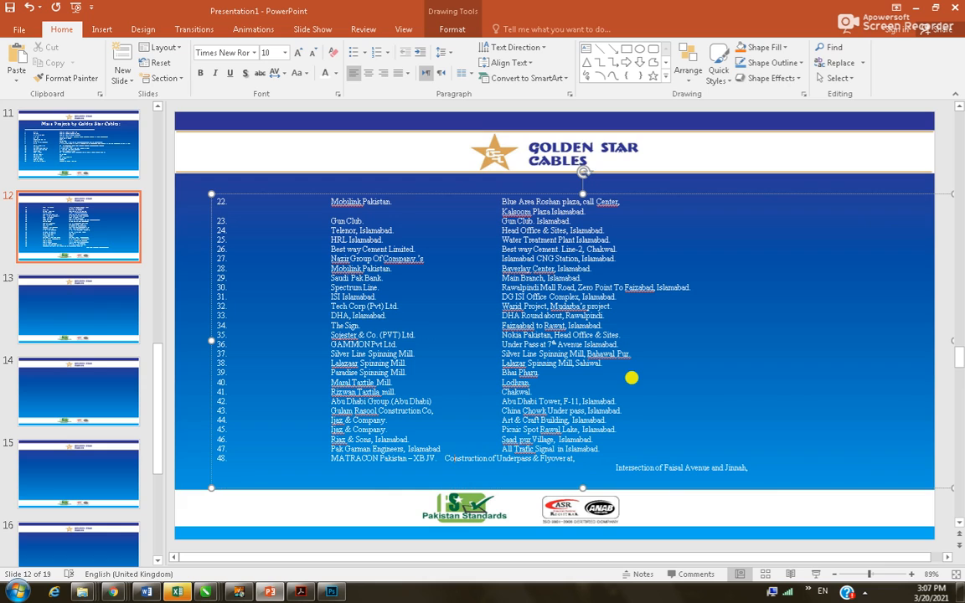
key("Tab")
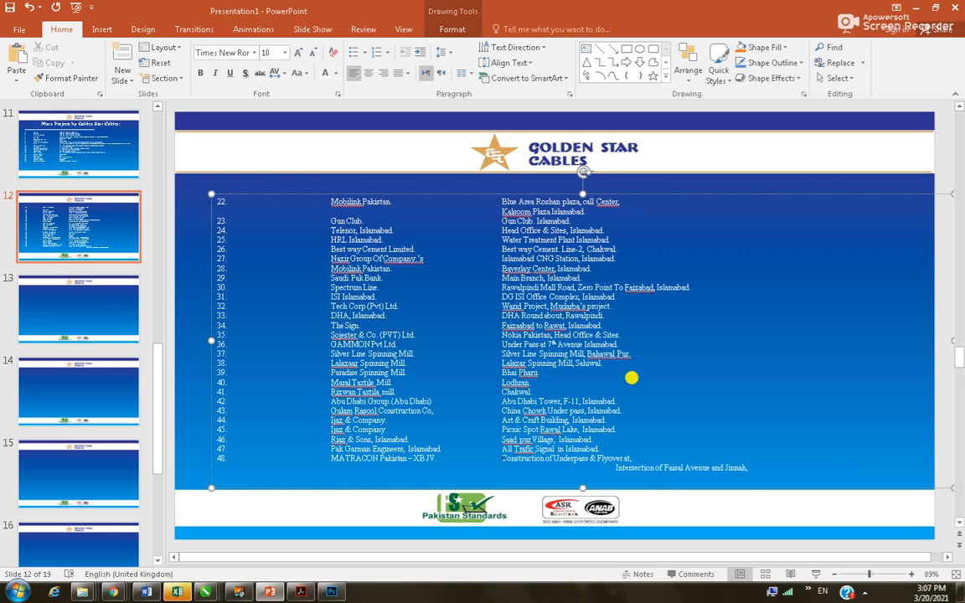
key("Tab")
key("Tab")
key("Tab")
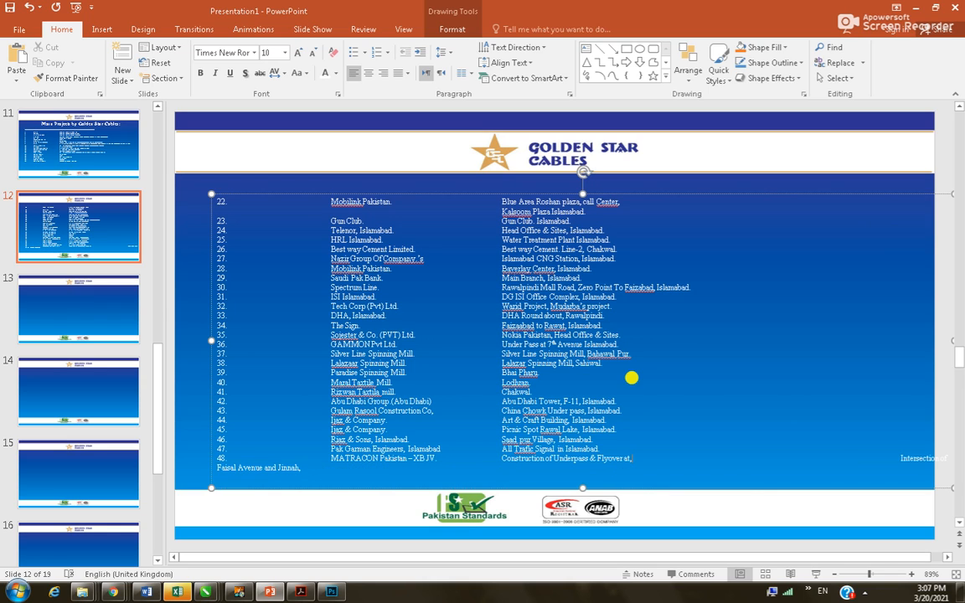
key("BackSpace")
key("BackSpace")
key("BackSpace")
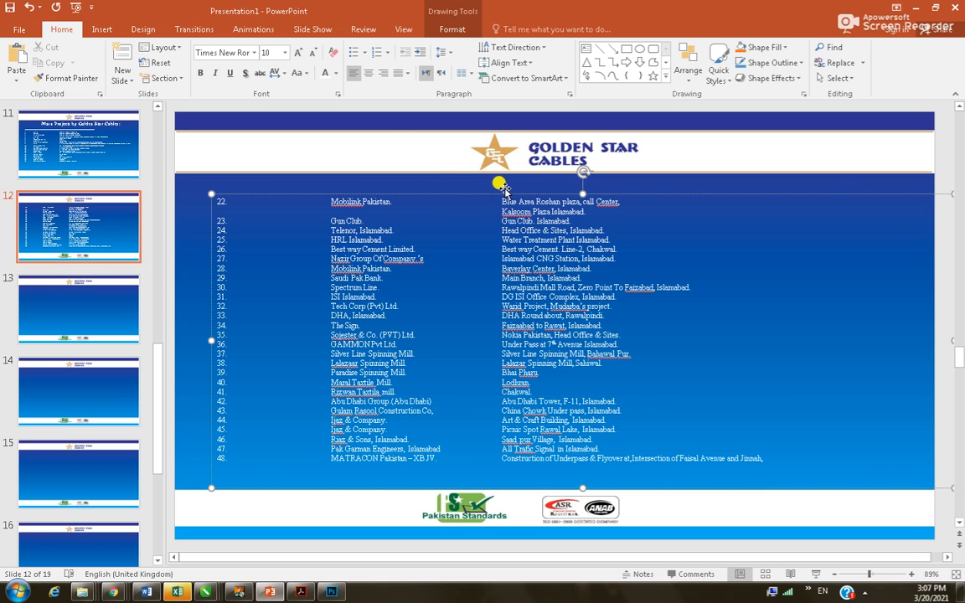
Move slide 12's project list box slightly up and to the left
left_click_drag(497, 192, 481, 180)
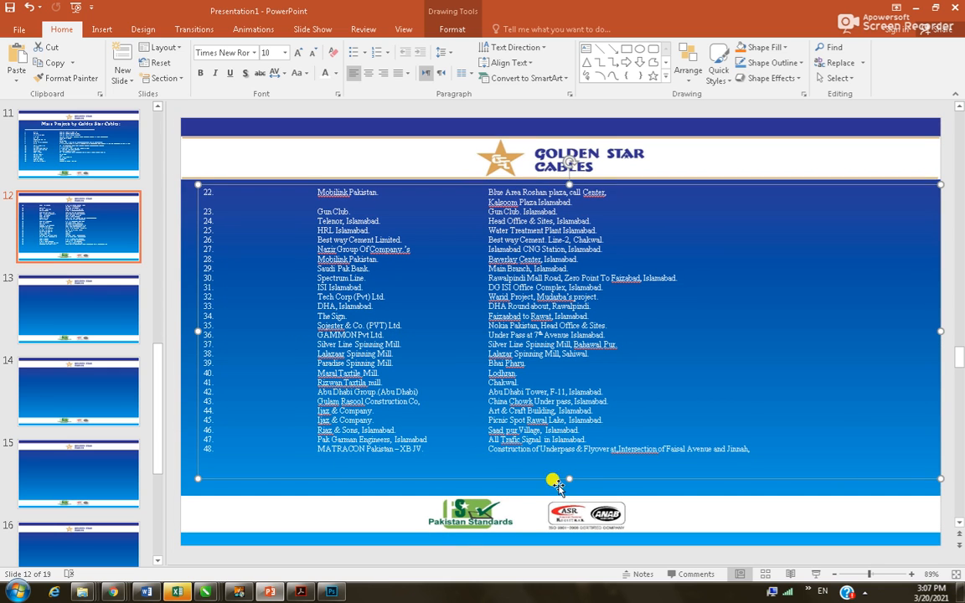
left_click(527, 429)
scroll(552, 430, "down", 2)
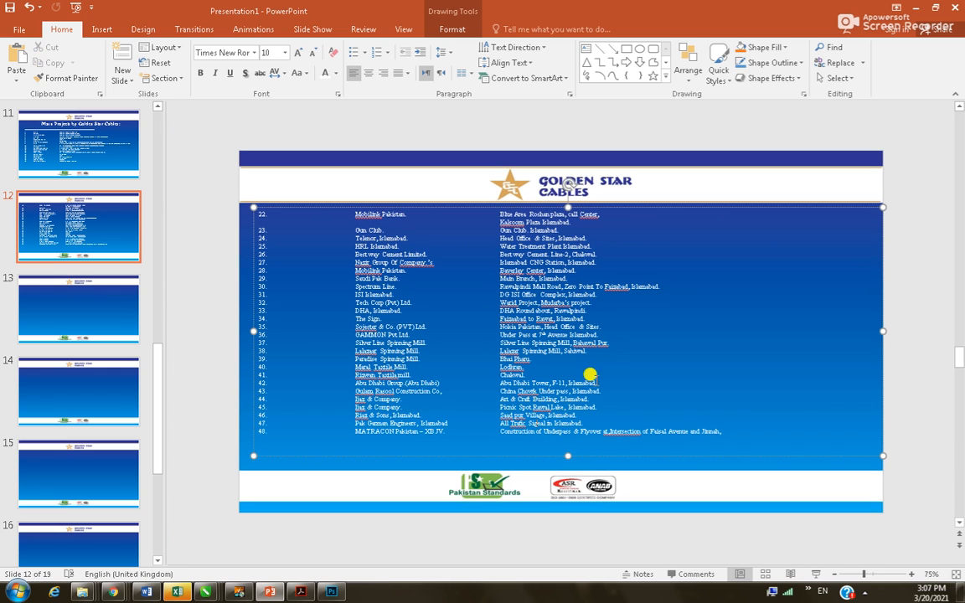
left_click(786, 201)
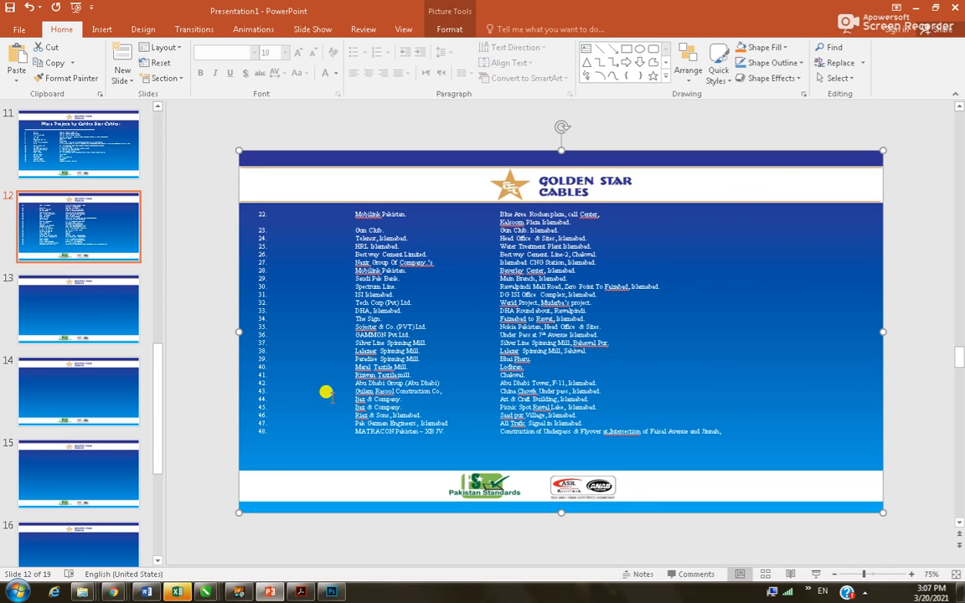
Go to slide 13, then in Word select items 49–55 and the leftover 'Avenue, Islamabad.' line
left_click(70, 318)
key("alt+Tab")
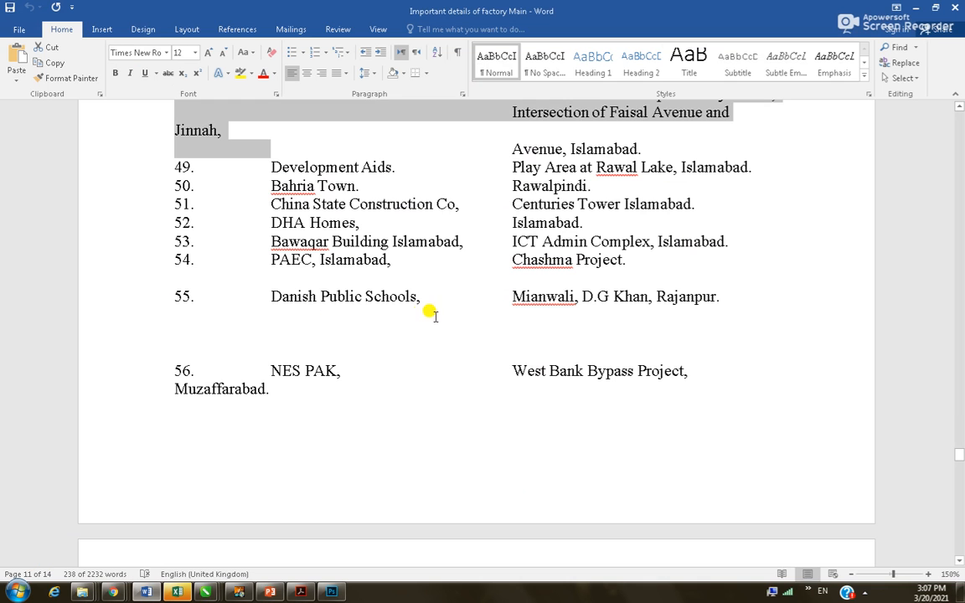
left_click_drag(170, 165, 674, 288)
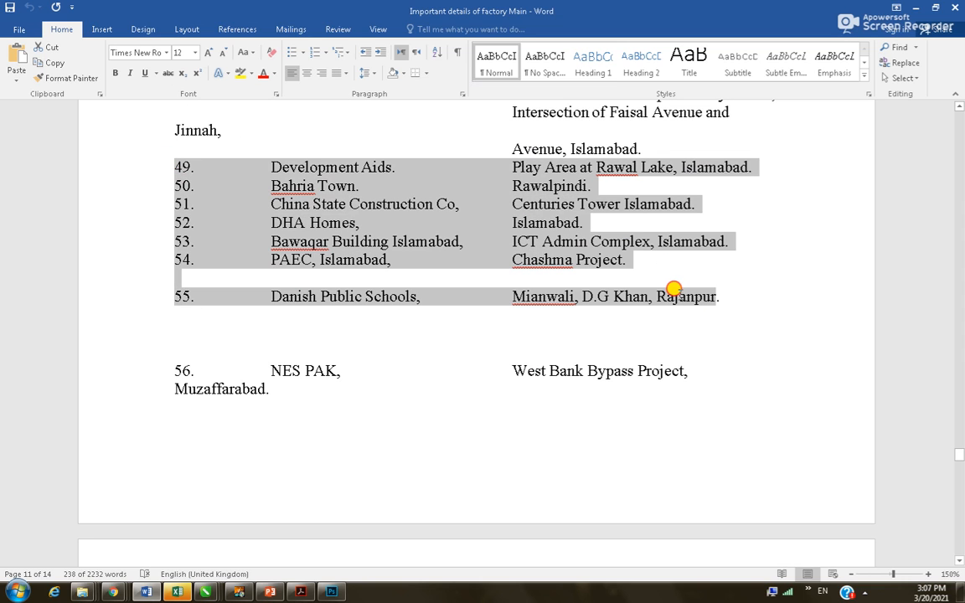
left_click_drag(640, 151, 521, 135)
key("alt+Tab")
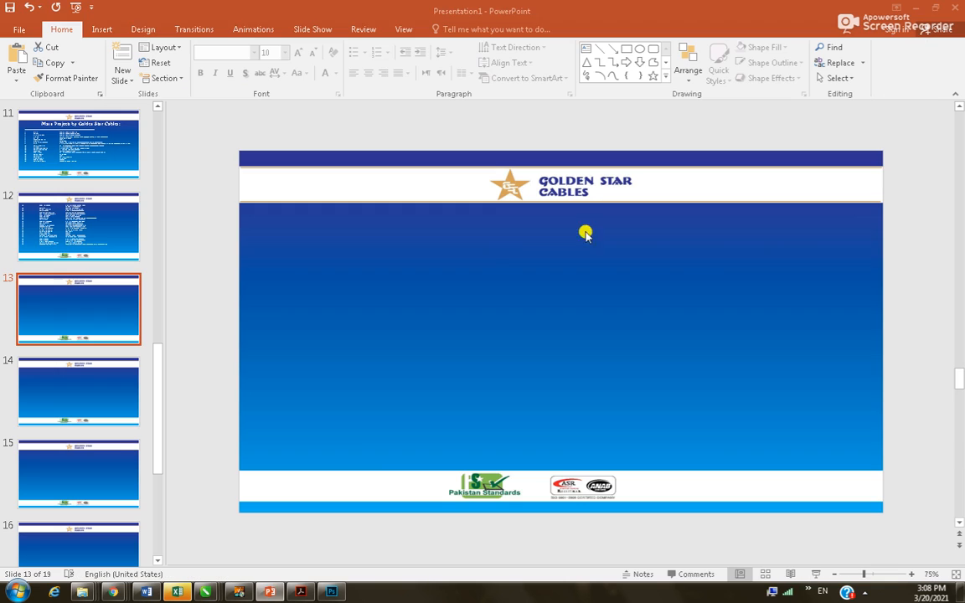
Paste 'Avenue, Islamabad.' at the end of slide 12's row 48 and set it to size 10
left_click(135, 223)
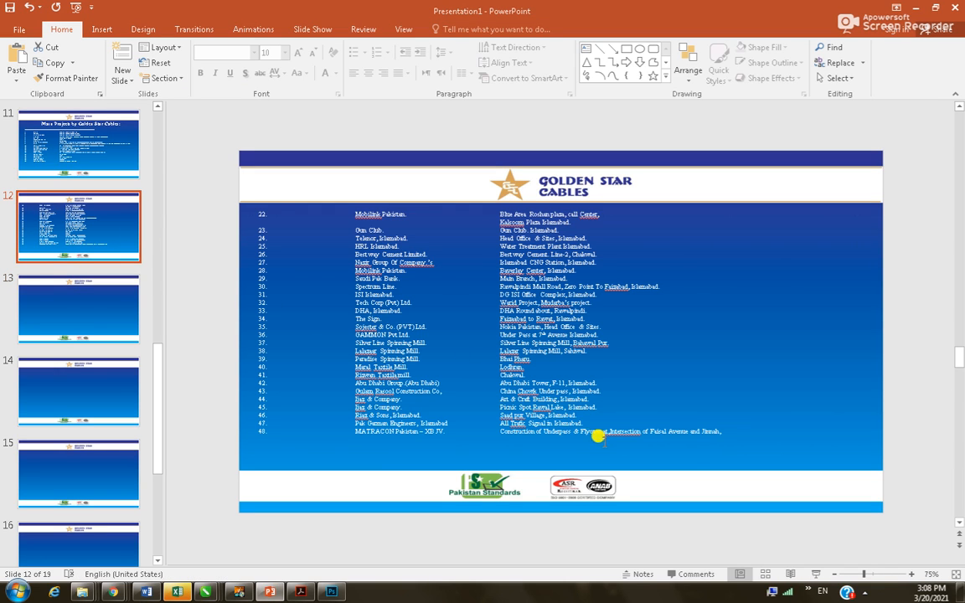
left_click(713, 430)
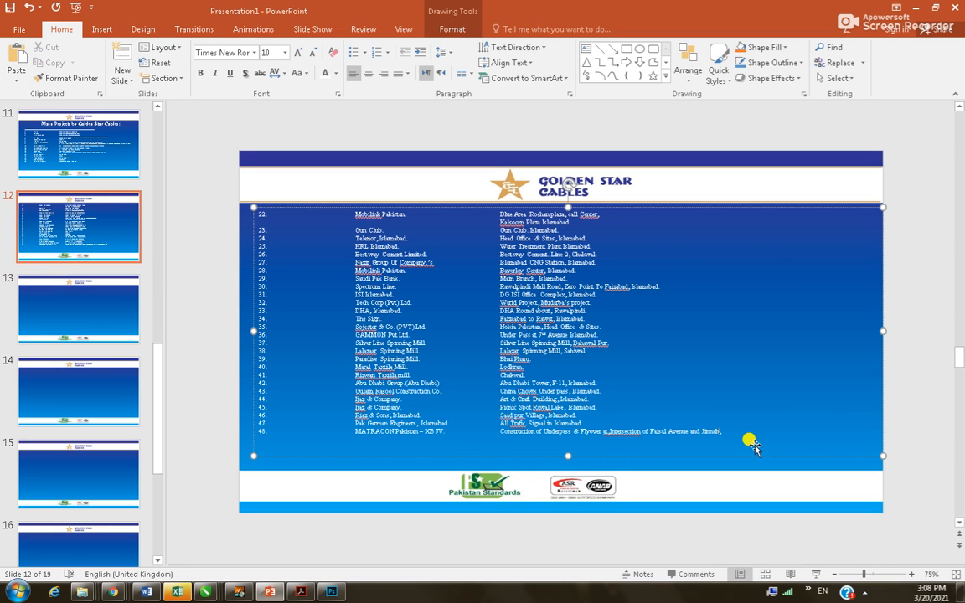
key("ctrl+v")
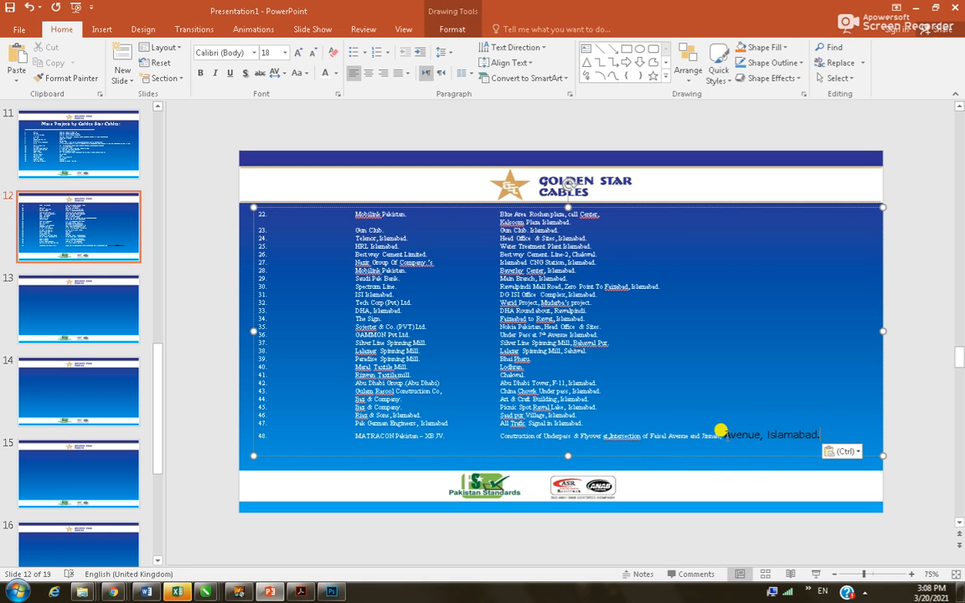
left_click_drag(721, 430, 820, 435)
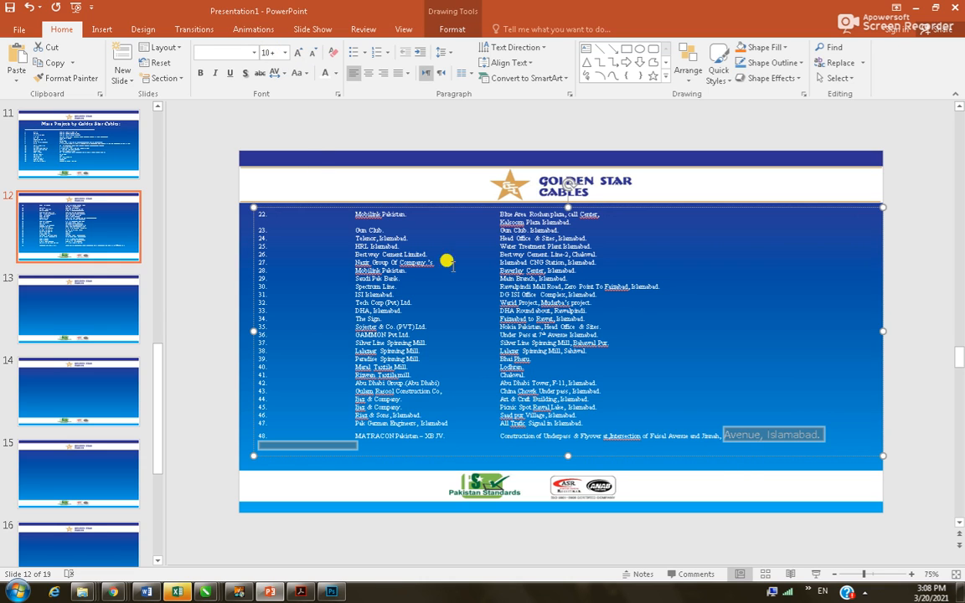
left_click(285, 53)
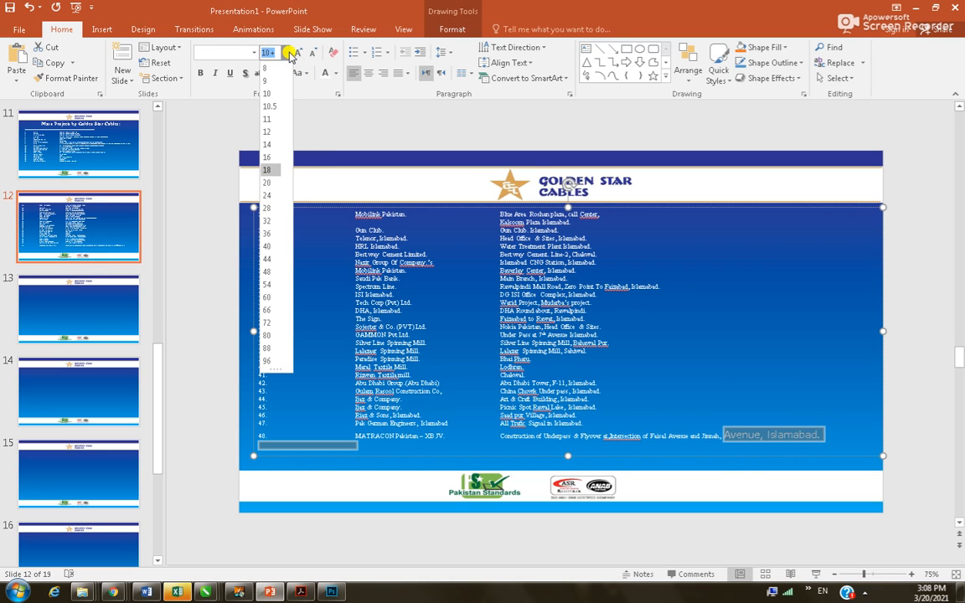
left_click(267, 93)
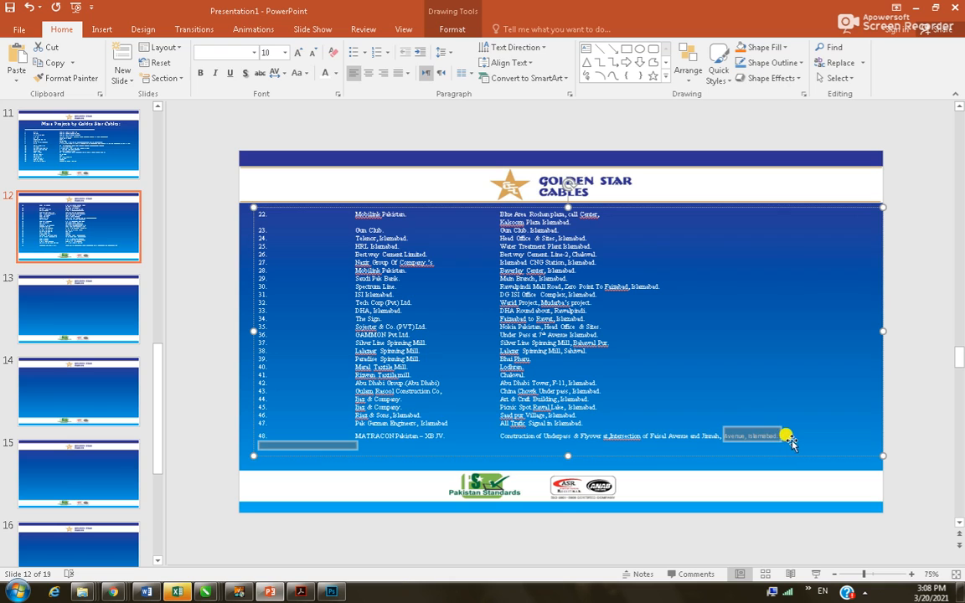
Finish editing slide 12, select the empty slide 13, and switch to Word
left_click(742, 434)
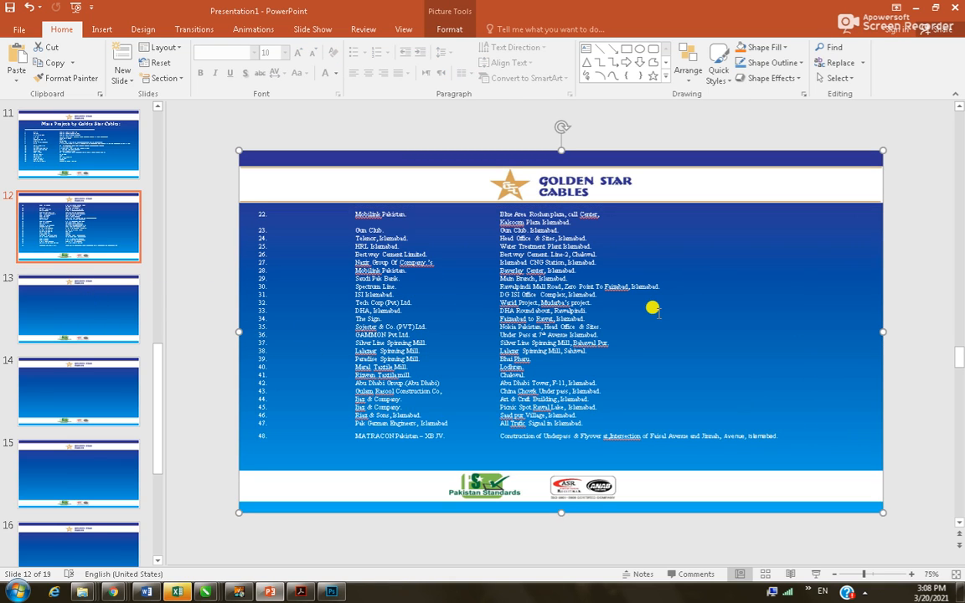
left_click(95, 283)
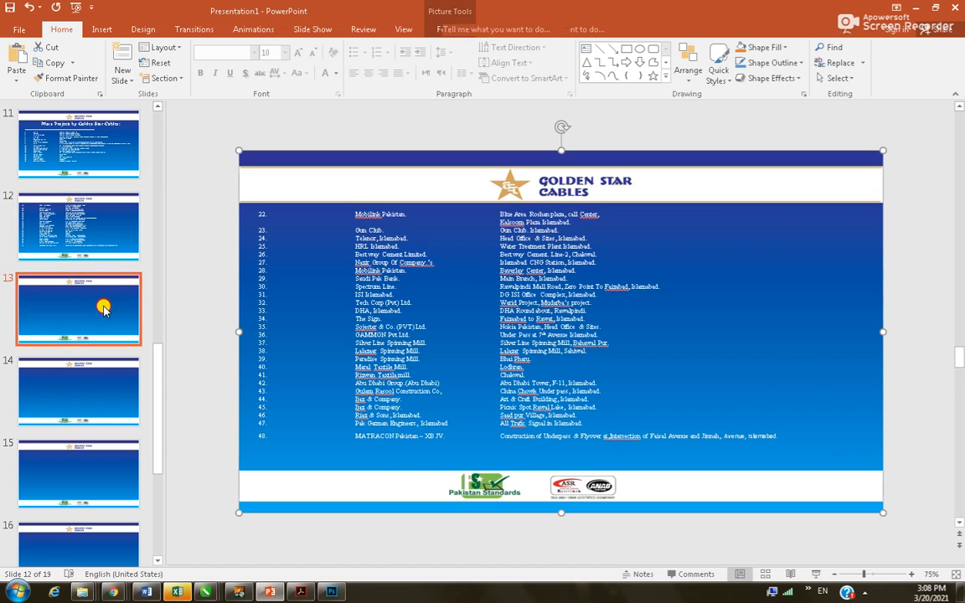
key("alt+Tab")
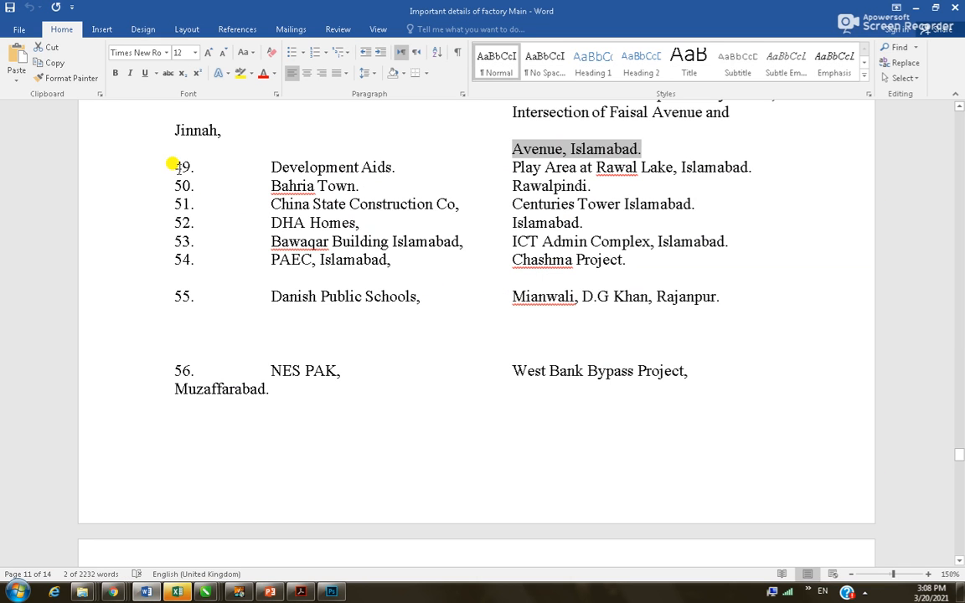
Select Word's project rows from item 49 through row 65, then return to PowerPoint
left_click_drag(174, 162, 729, 407)
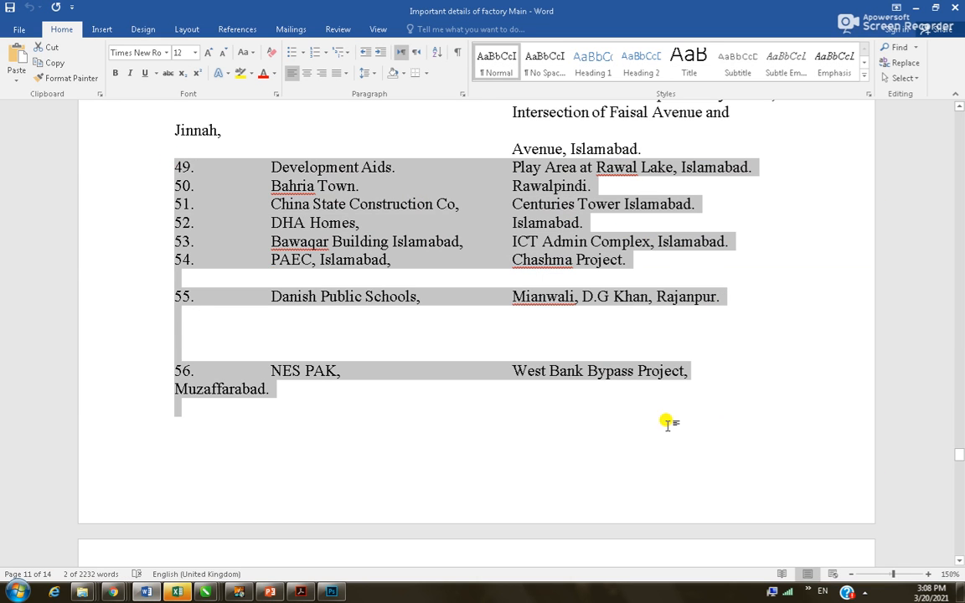
scroll(401, 430, "down", 10)
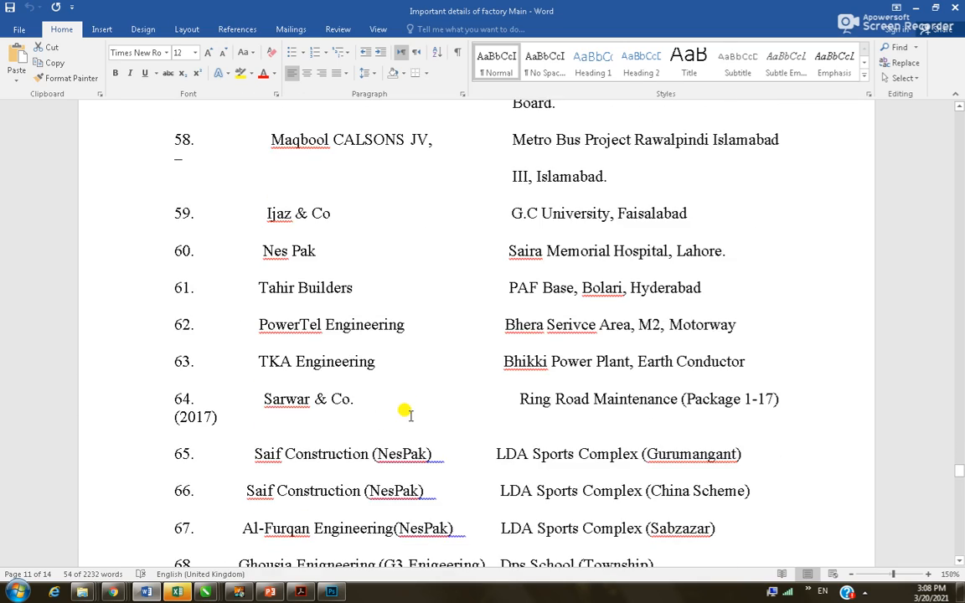
scroll(464, 383, "down", 12)
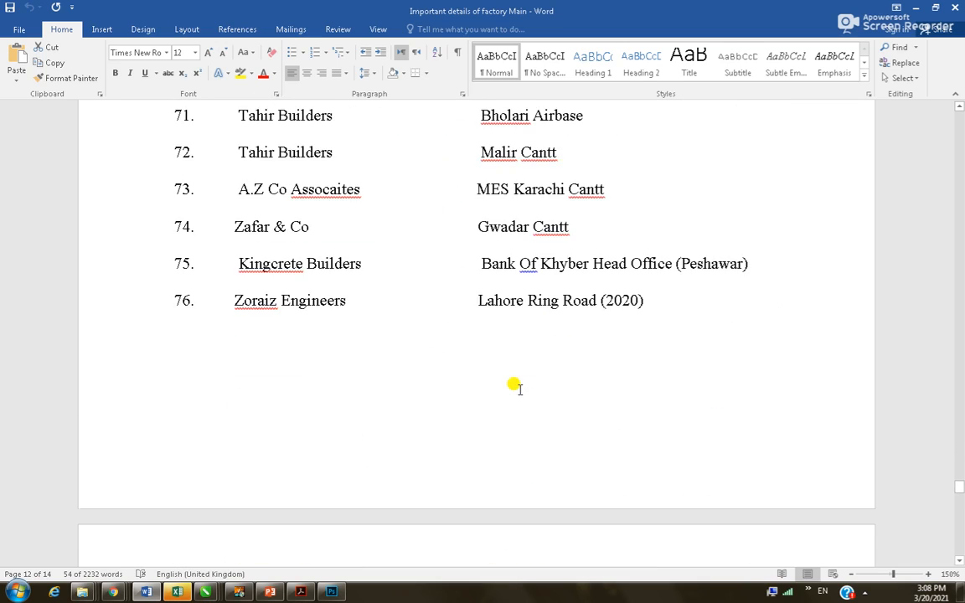
scroll(491, 391, "up", 11)
scroll(490, 389, "up", 3)
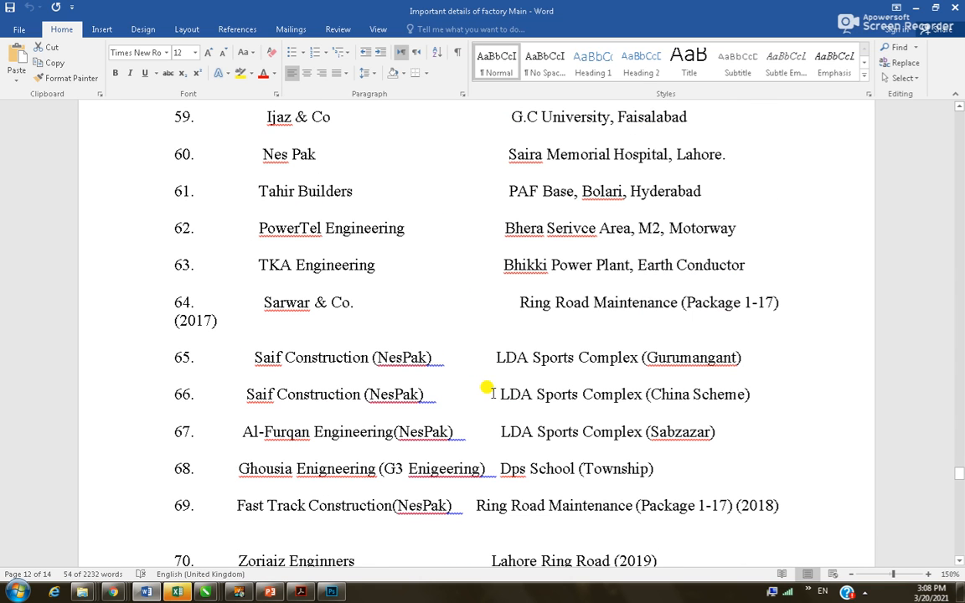
left_click(692, 358, "shift")
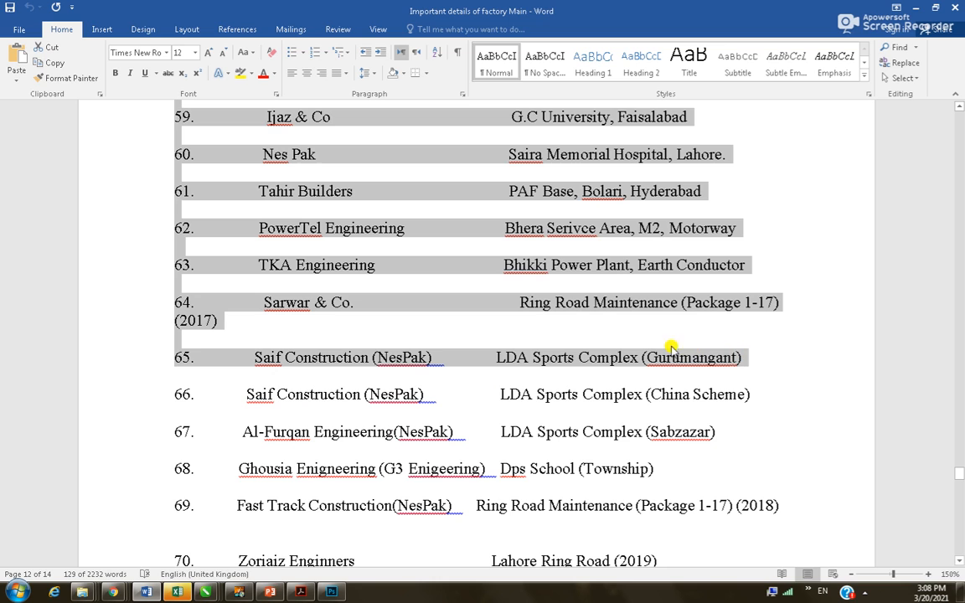
key("alt+Tab")
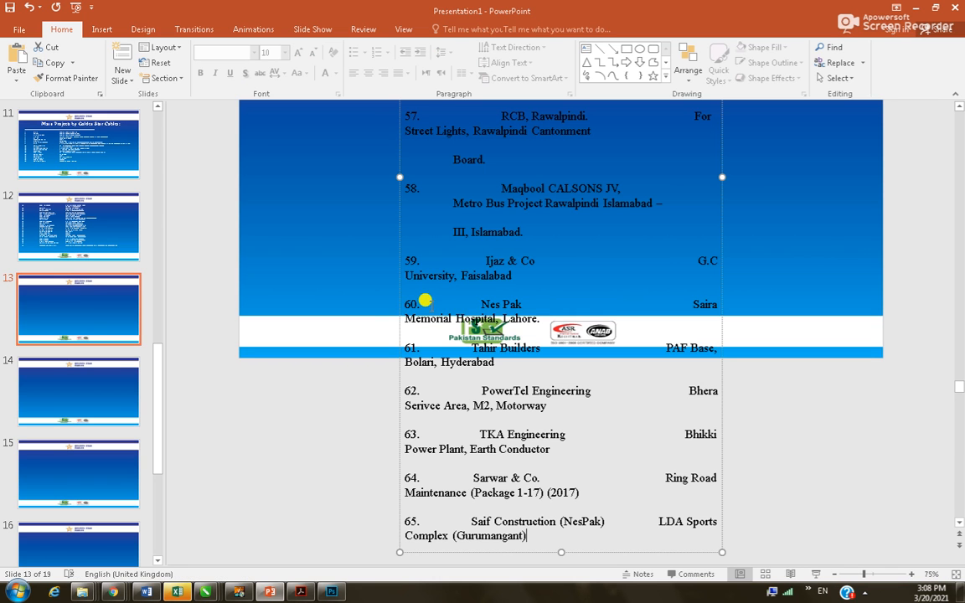
Paste the copied project rows onto slide 13 and widen the text box on both sides
key("ctrl+v")
left_click_drag(394, 176, 251, 171)
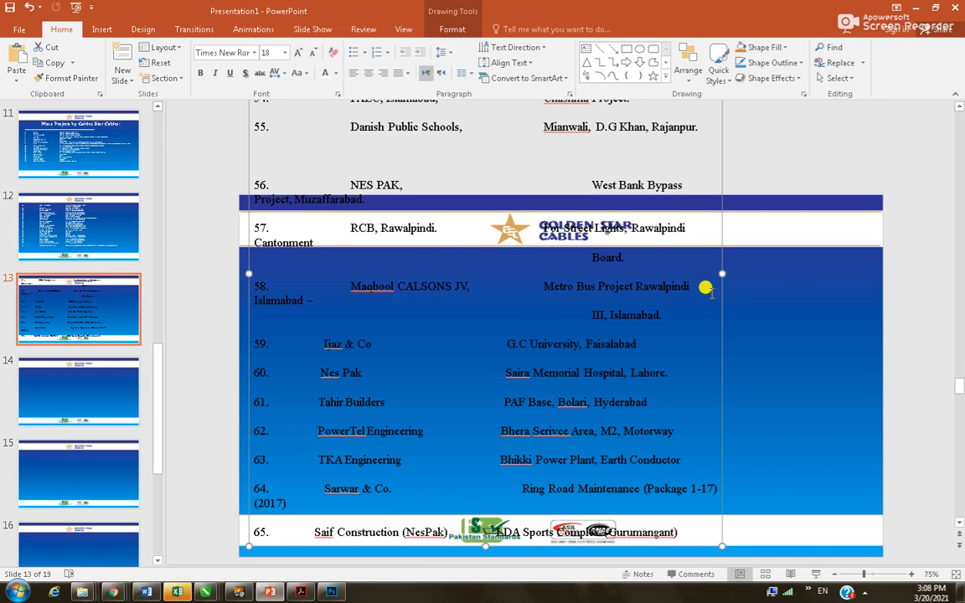
left_click_drag(718, 274, 859, 266)
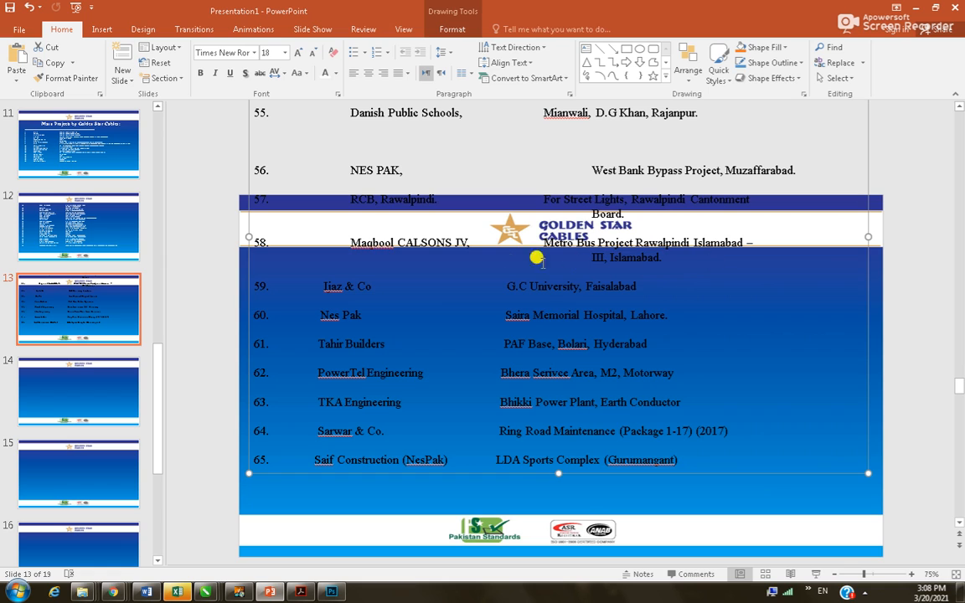
Make all the list text white, then reselect the project-list text box on slide 13
left_click(359, 293)
key("ctrl+a")
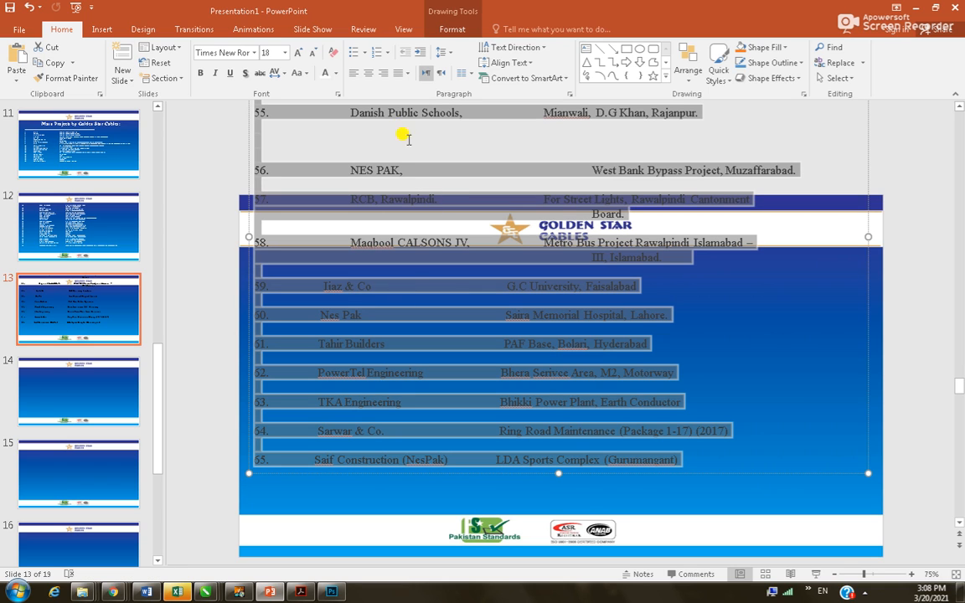
left_click(326, 76)
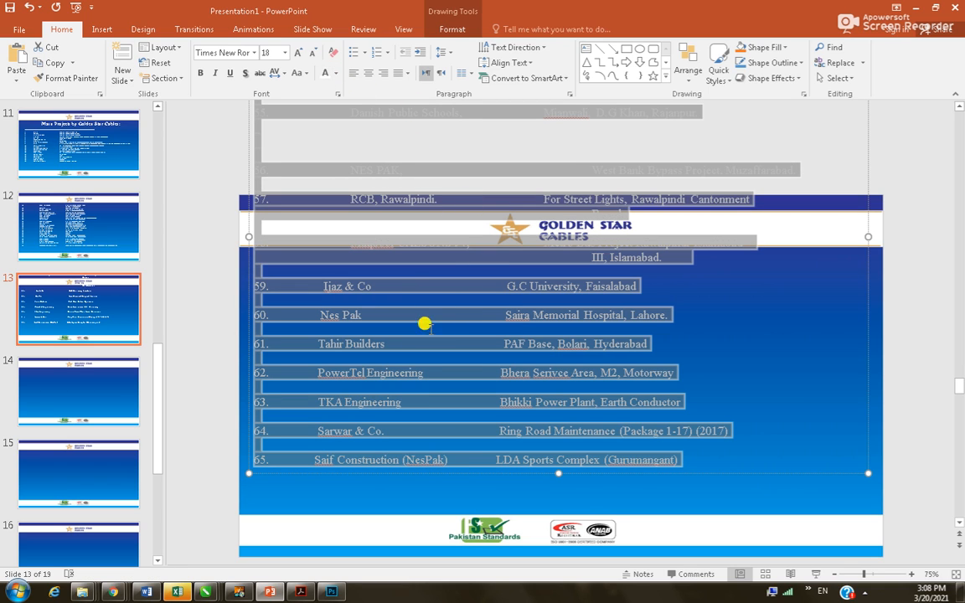
scroll(520, 299, "up", 3)
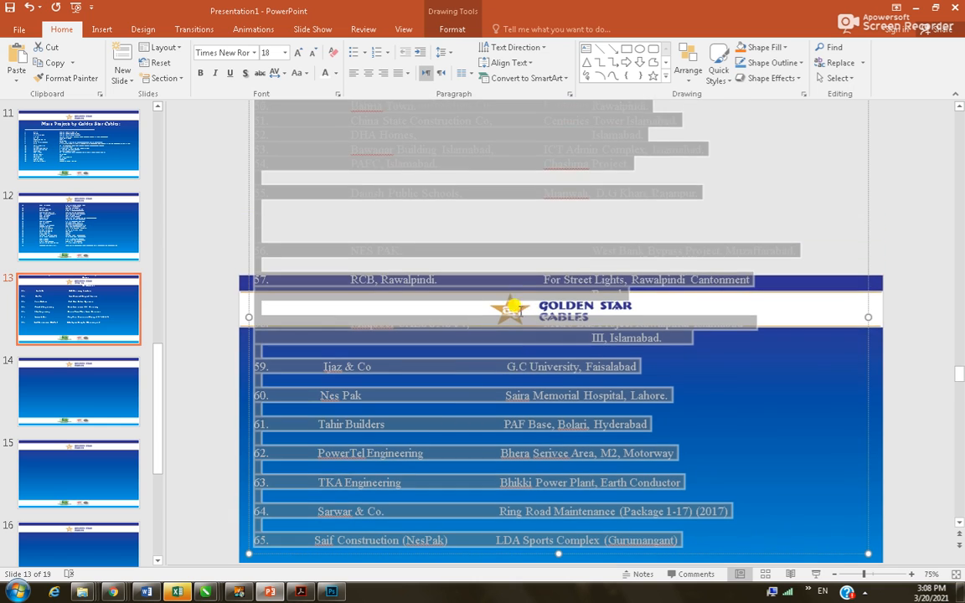
scroll(520, 299, "up", 5)
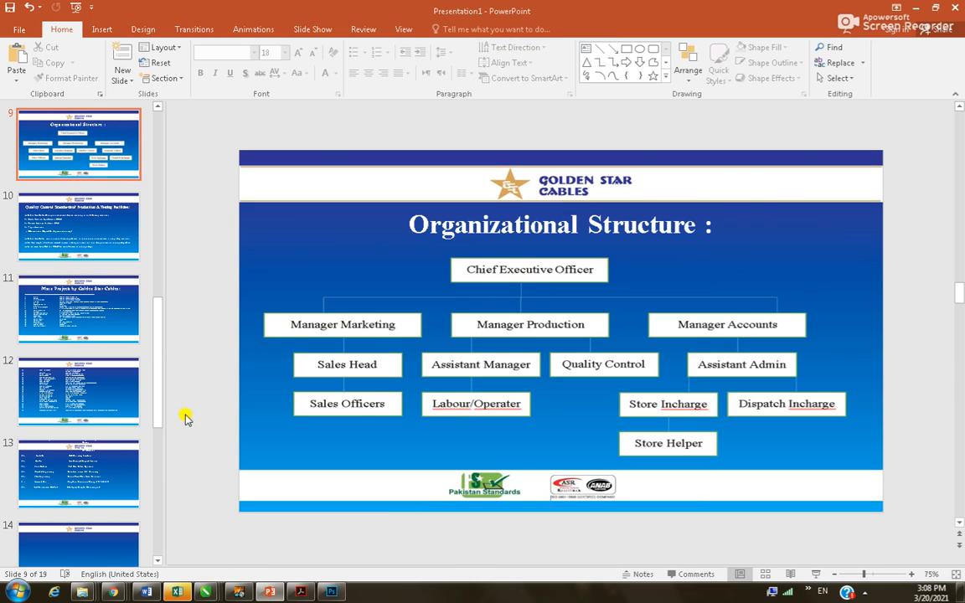
left_click(117, 473)
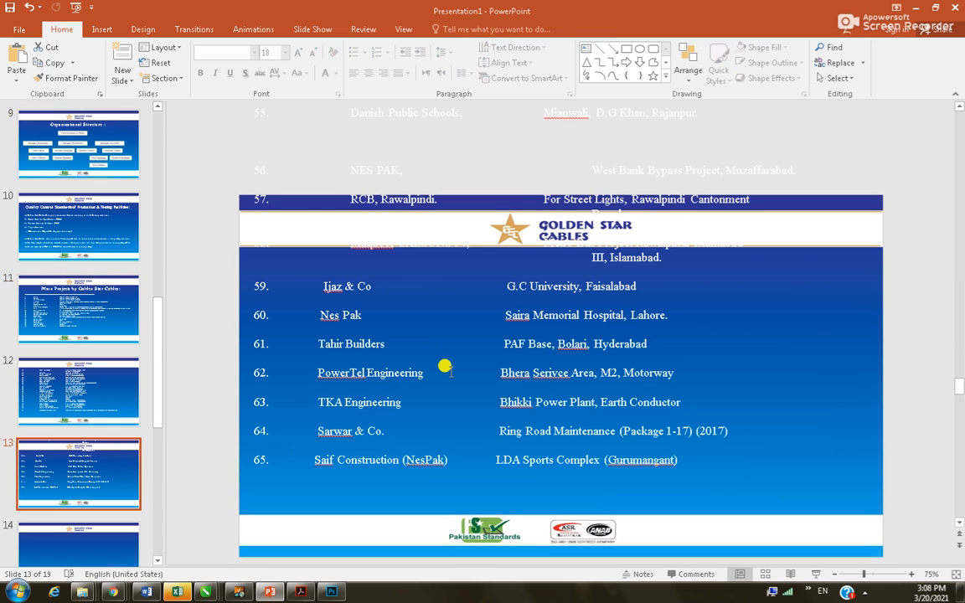
scroll(444, 366, "down", 2)
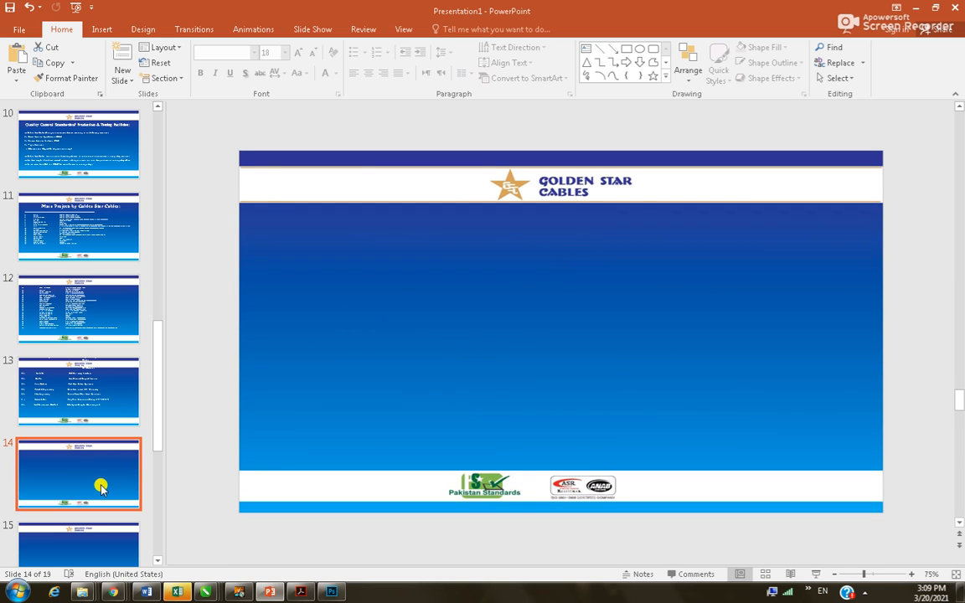
left_click(93, 414)
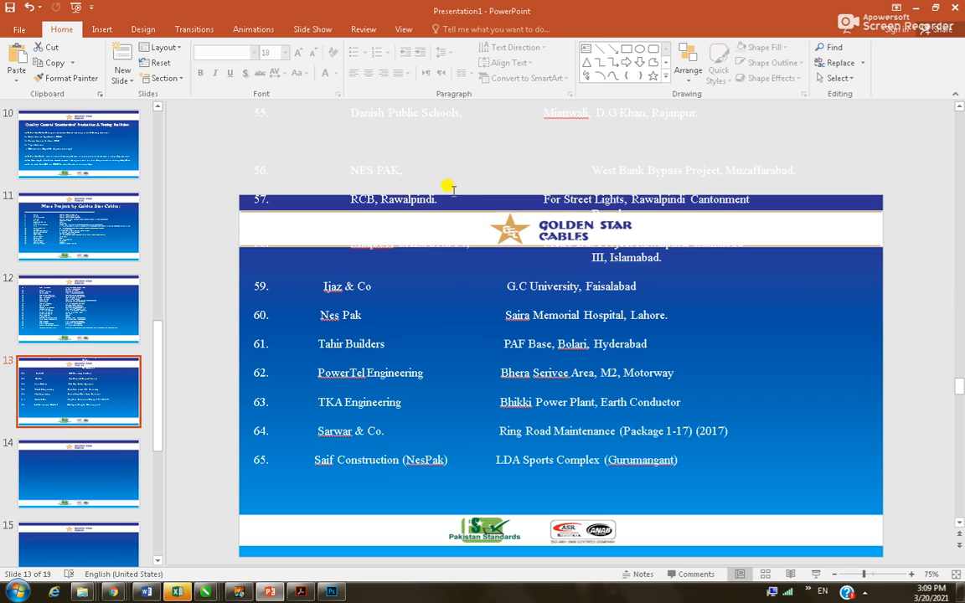
left_click(334, 287)
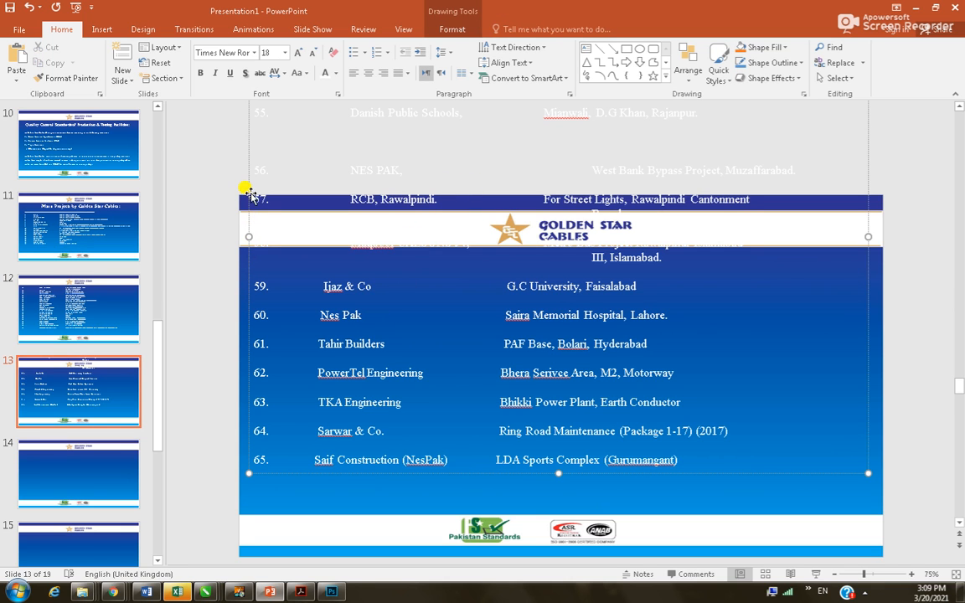
Move the project list down onto slide 13 and set all its text to size 10
left_click_drag(244, 186, 263, 438)
left_click(423, 247)
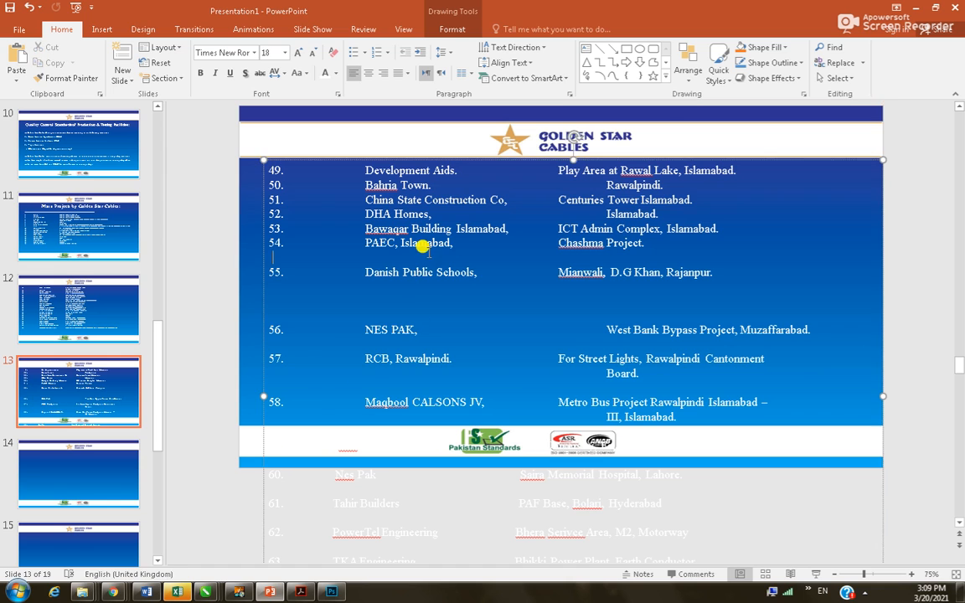
key("ctrl+a")
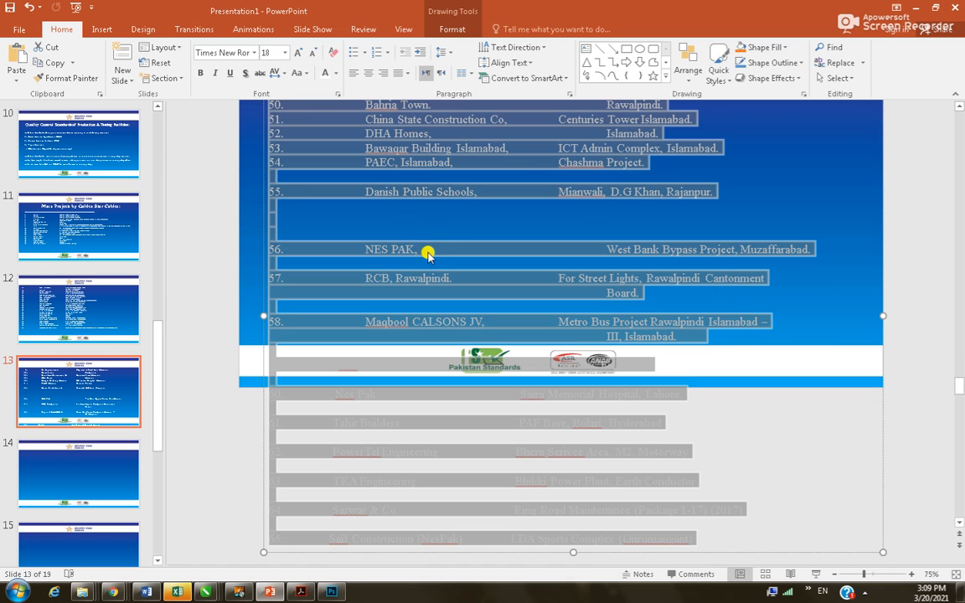
left_click(285, 53)
left_click(268, 93)
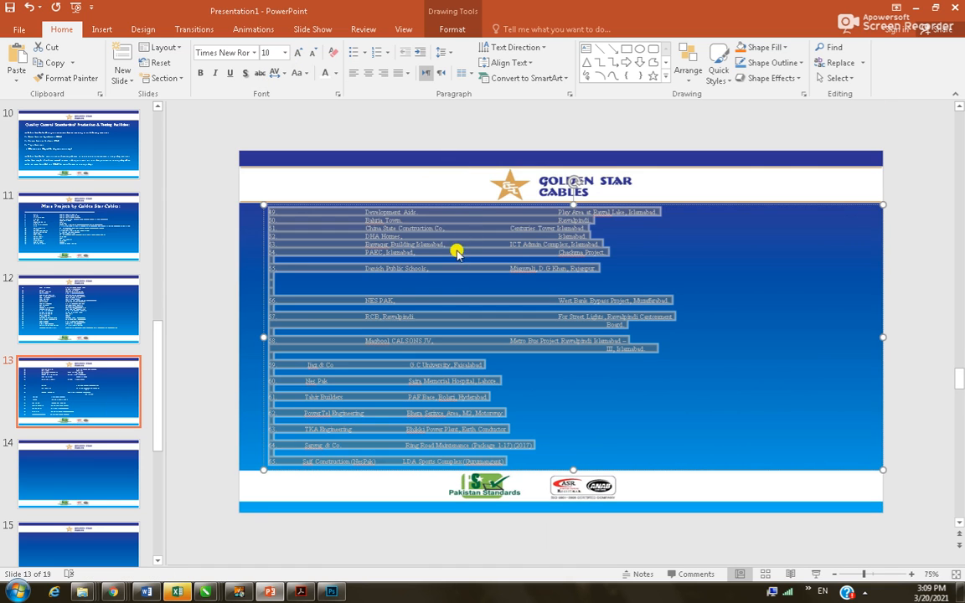
Remove leading gaps before Development Aids, China State Construction Co, DHA Homes and Bahria Town
left_click(354, 208)
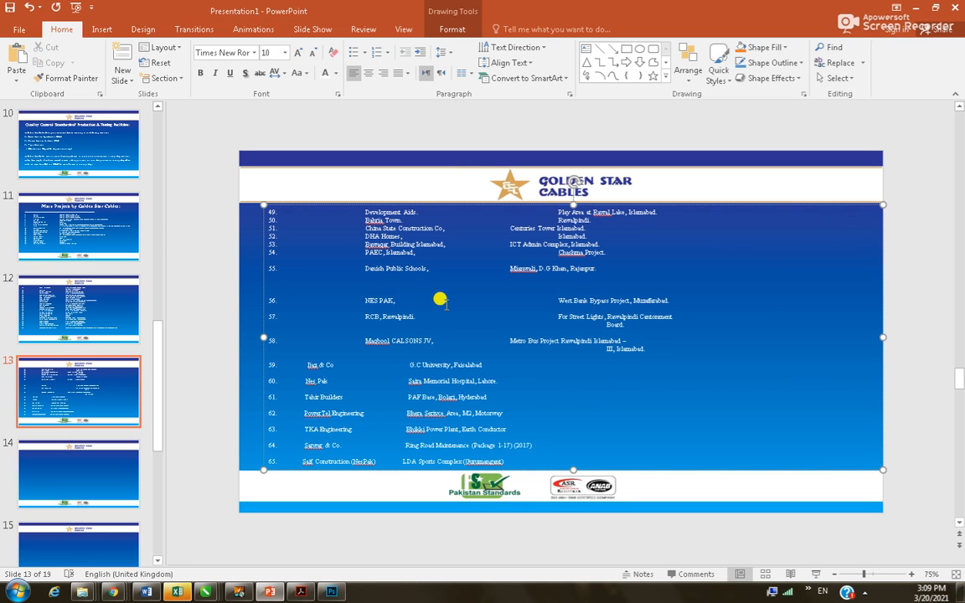
key("shift+Home")
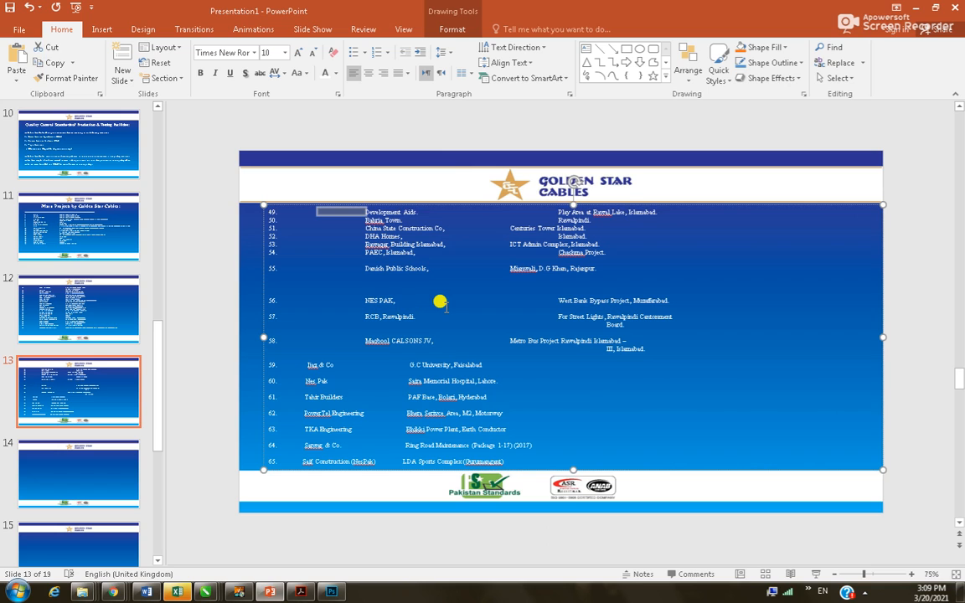
key("BackSpace")
key("BackSpace")
key("Down")
key("shift+Right")
key("BackSpace")
key("Down")
key("shift+Right")
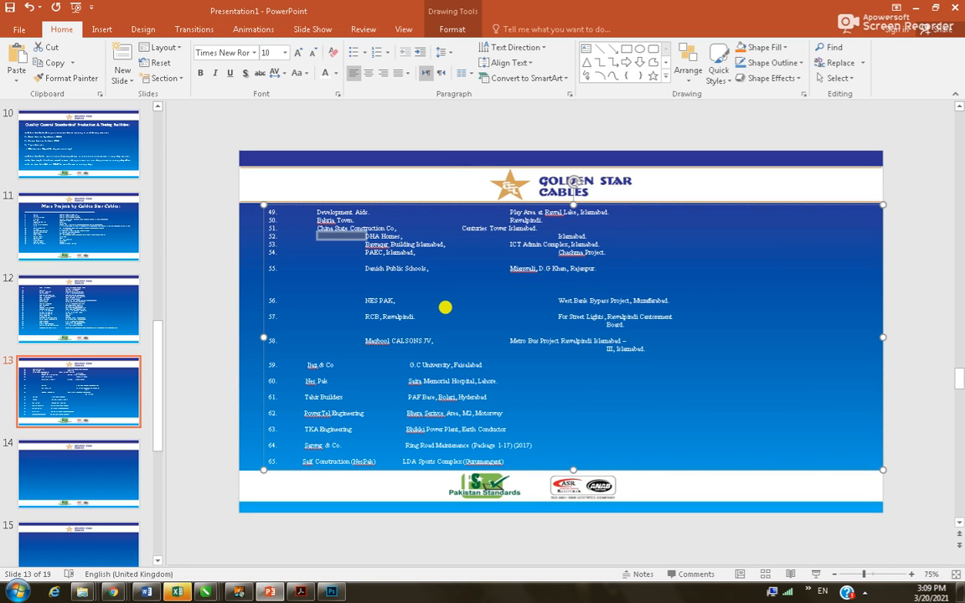
key("BackSpace")
Remove the indents before Bawaqar Building Islamabad and PAEC, Islamabad
key("Down")
key("shift+Right")
key("BackSpace")
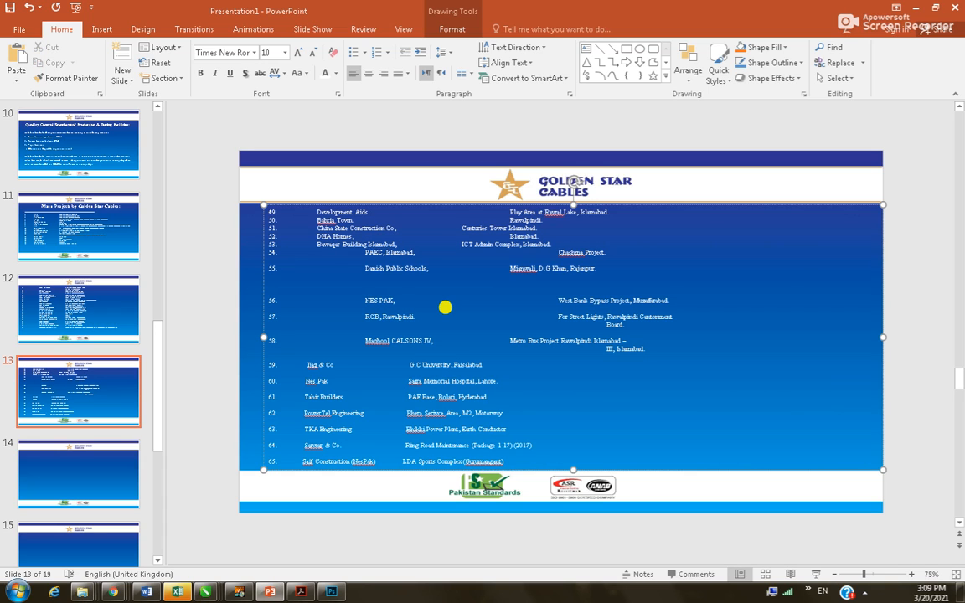
key("shift+Right")
key("BackSpace")
key("Down")
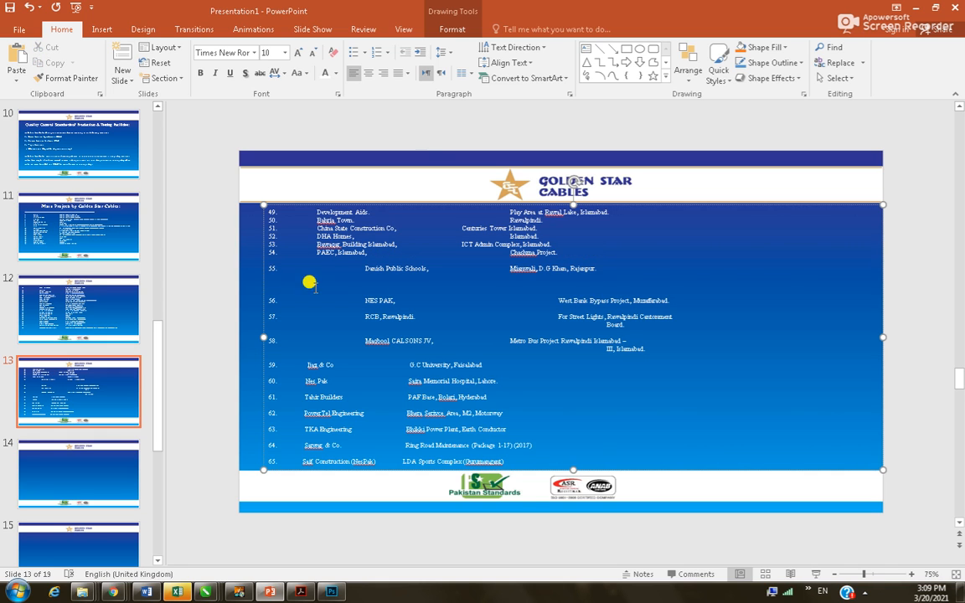
scroll(445, 308, "up", 3, "ctrl")
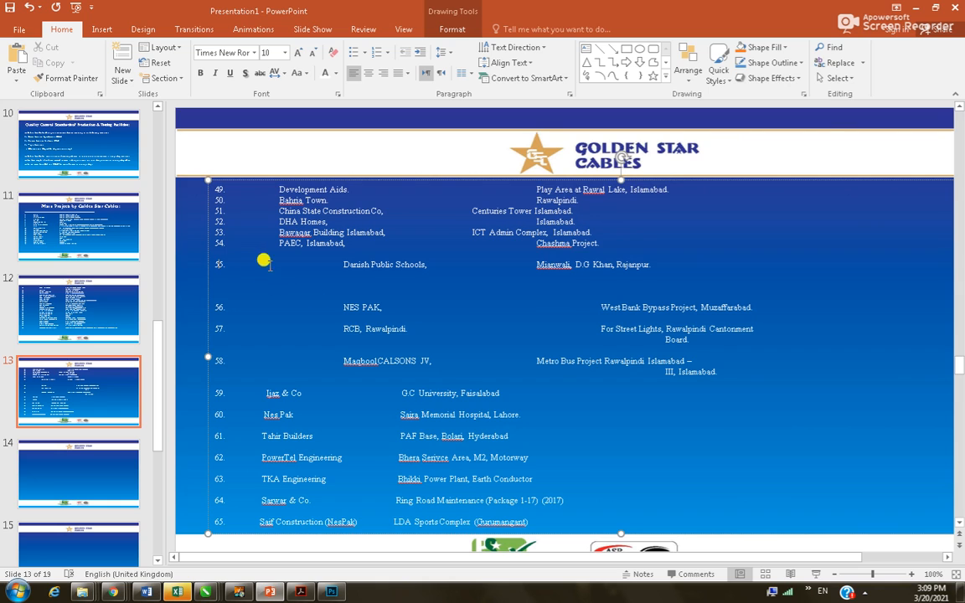
Delete the gaps before Danish Public Schools and NES PAK, and remove the empty line below row 55
key("shift+Right")
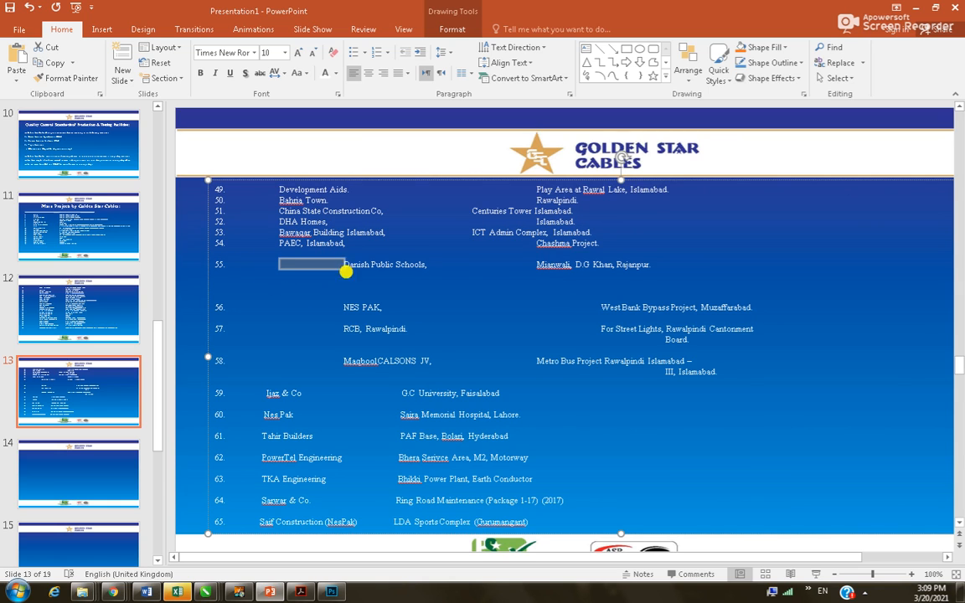
key("Delete")
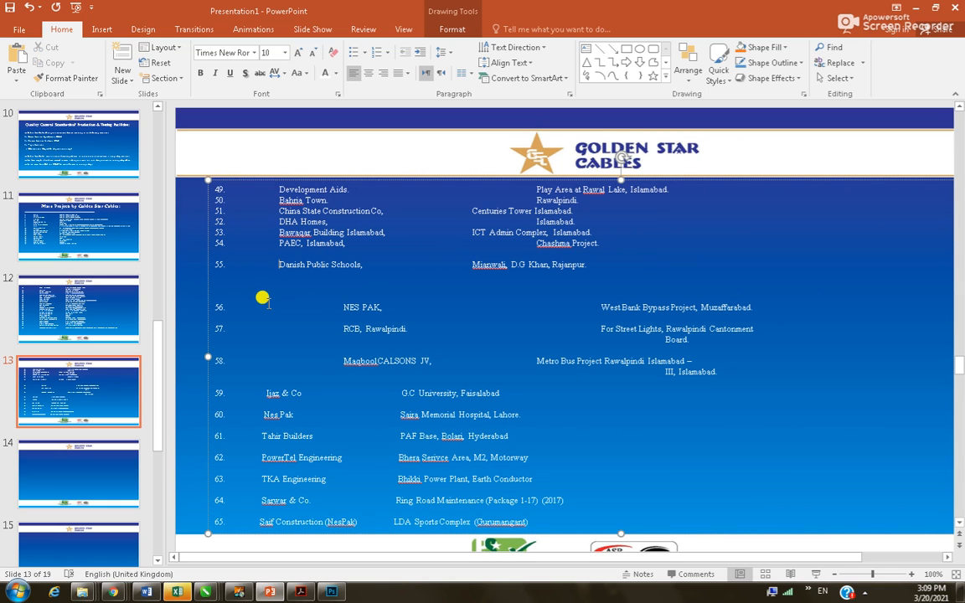
left_click(371, 284)
key("BackSpace")
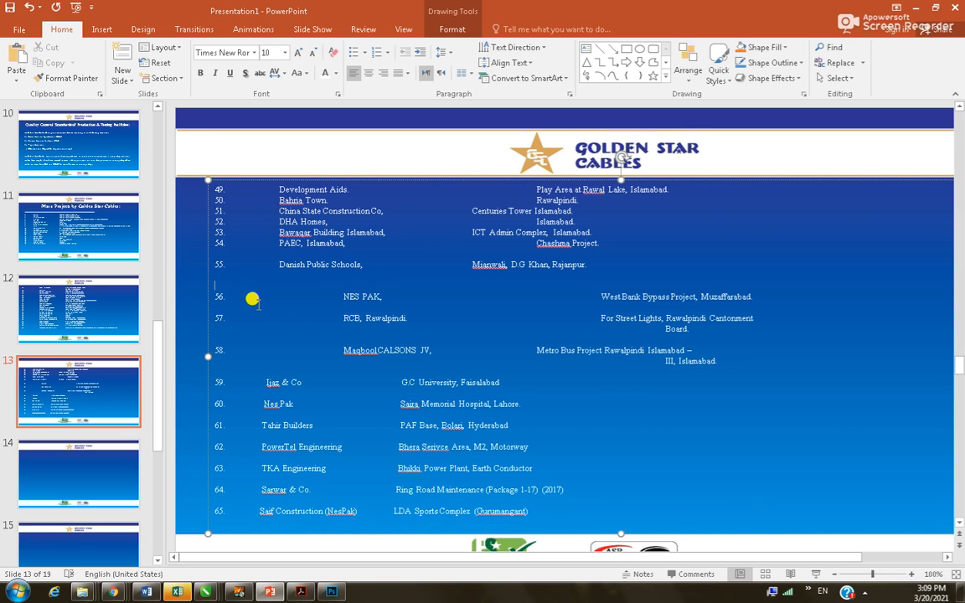
key("Delete")
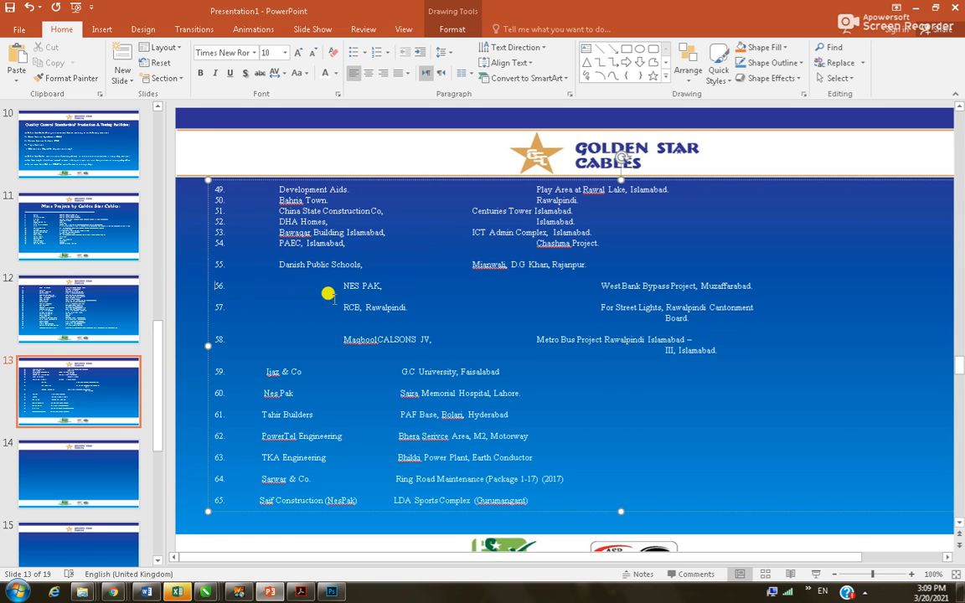
left_click_drag(339, 286, 275, 284)
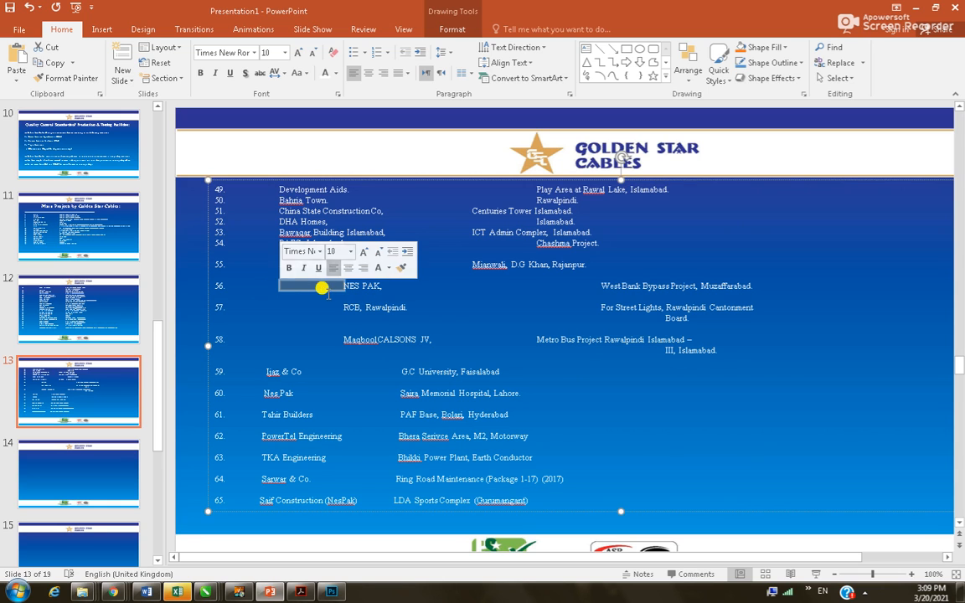
key("Delete")
Remove the empty lines around rows 55–56 and pull the Board. line back one tab stop
left_click(216, 249)
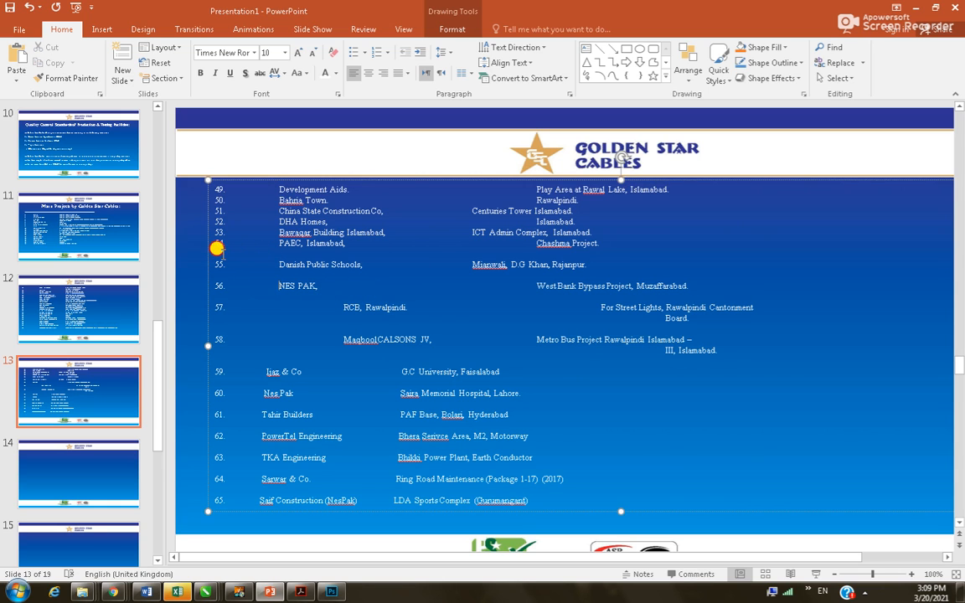
key("Delete")
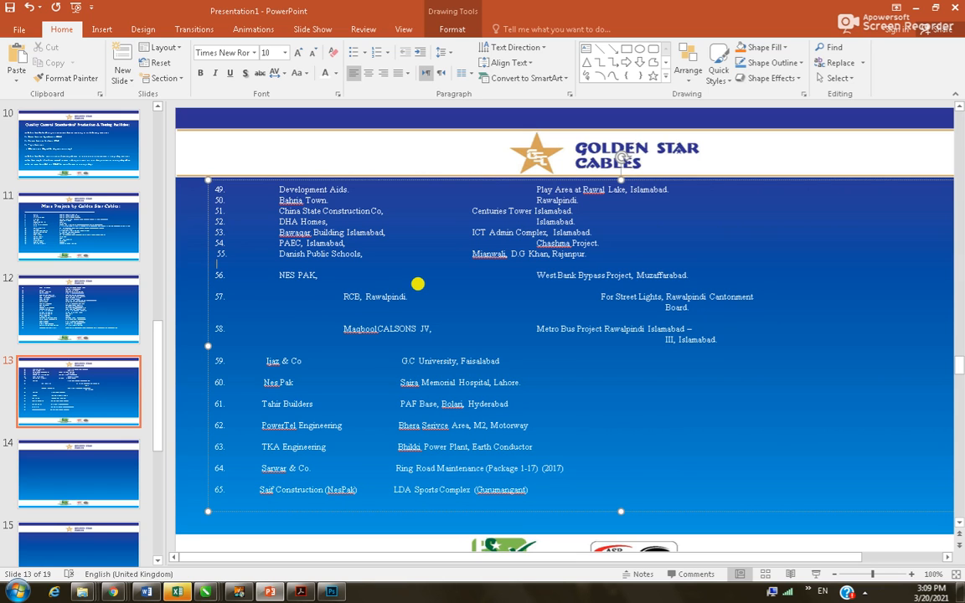
key("BackSpace")
key("Down")
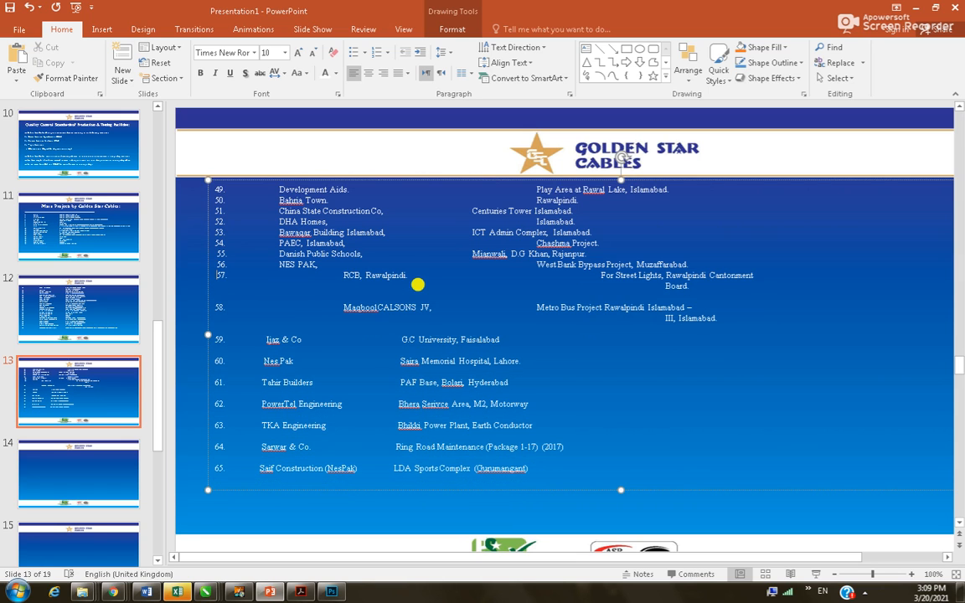
key("Down")
key("Delete")
left_click(214, 250)
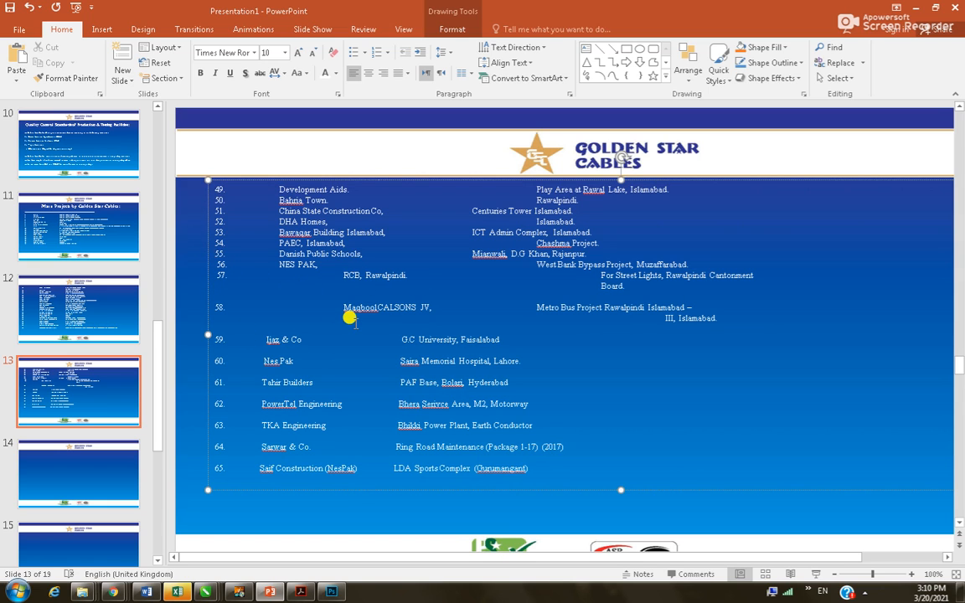
key("Down")
key("Down")
key("Up")
scroll(573, 284, "up", 3)
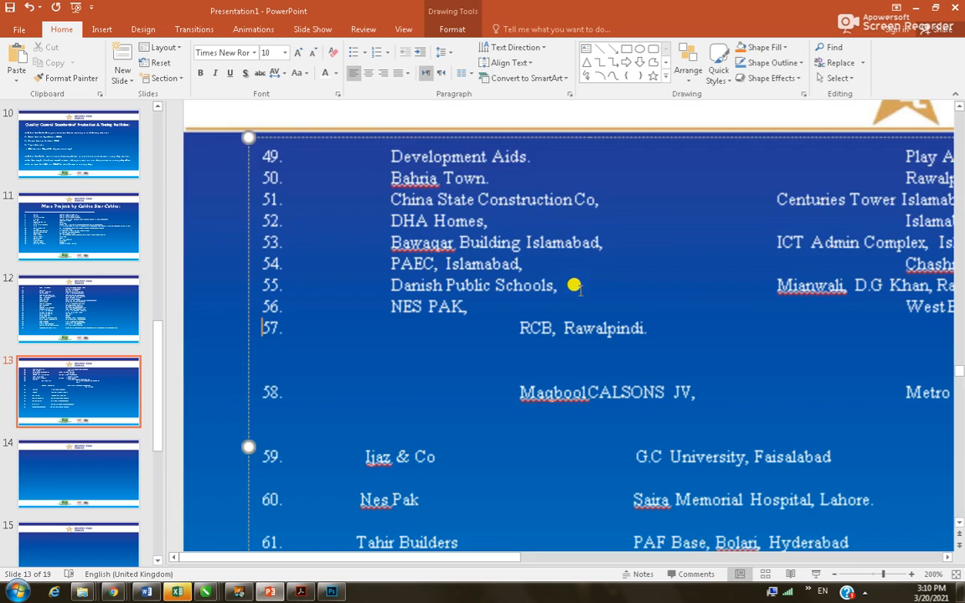
Align Play Area, Rawalpindi., Islamabad. and Chashma Project. in the second column
scroll(435, 326, "down", 2)
scroll(442, 332, "down", 1)
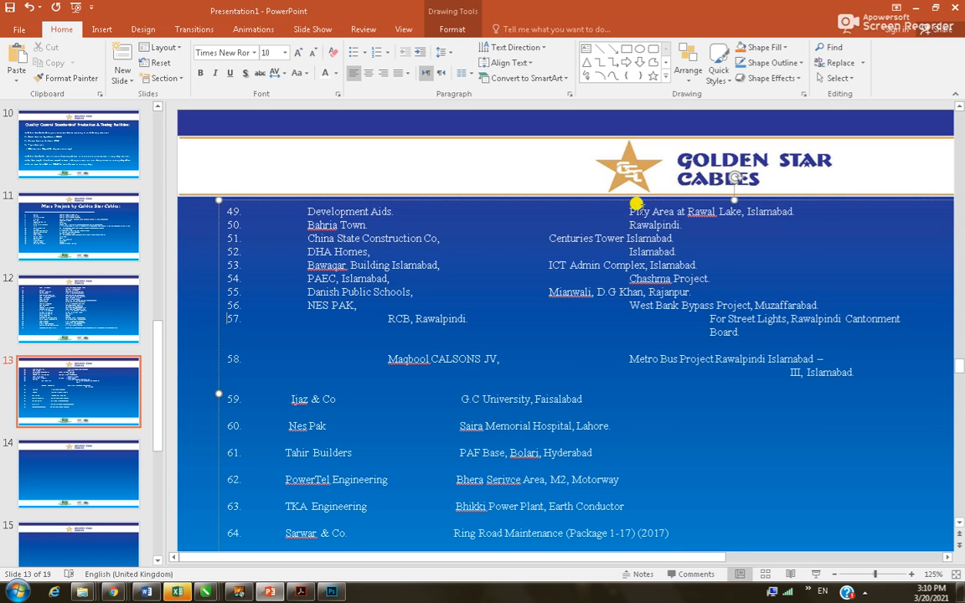
left_click_drag(629, 212, 536, 212)
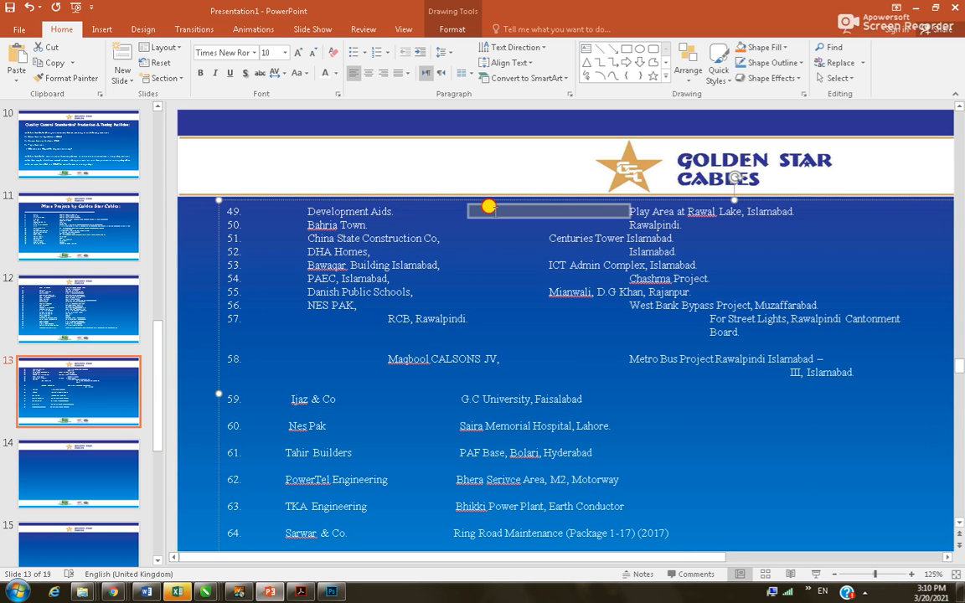
key("Delete")
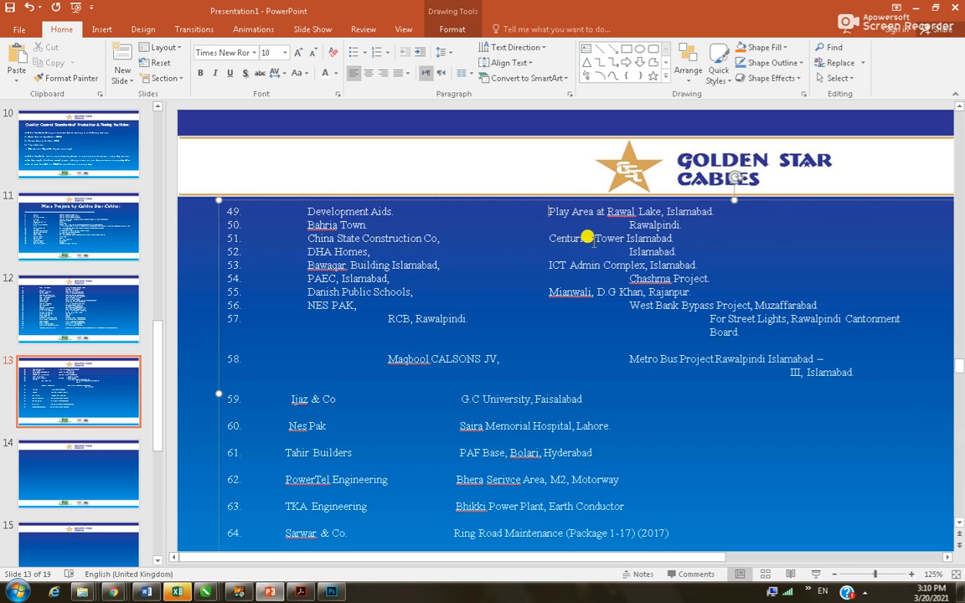
double_click(589, 231)
key("Delete")
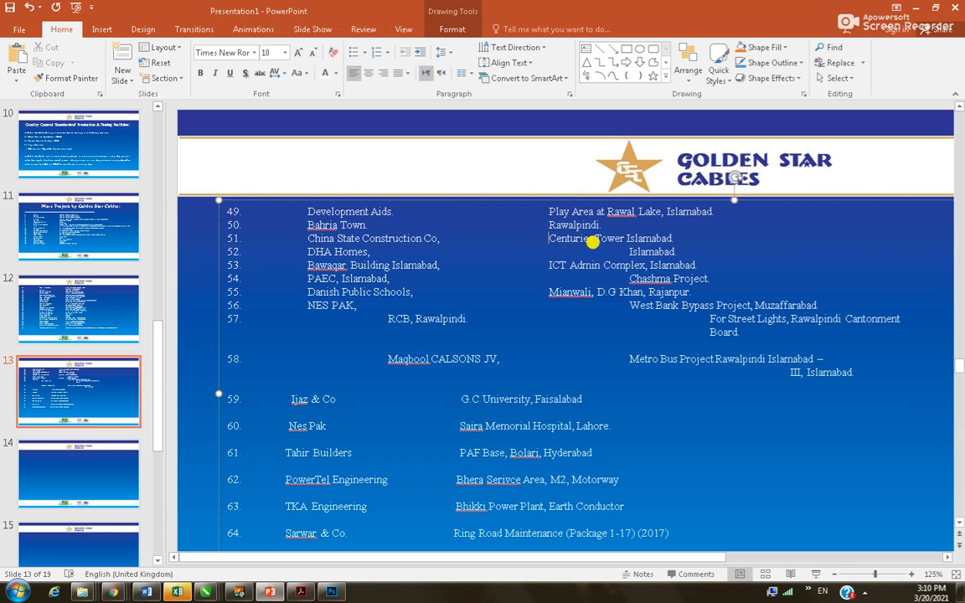
double_click(593, 243)
key("Delete")
key("Down")
key("Down")
key("shift+Right")
key("Delete")
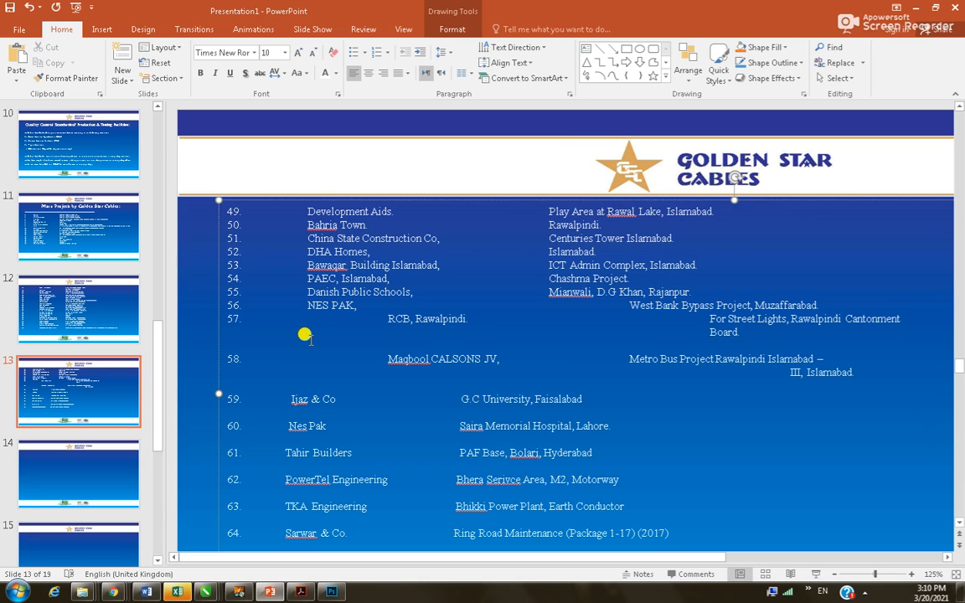
Delete the gaps before RCB, Rawalpindi., West Bank Bypass Project and For Street Lights
left_click_drag(382, 316, 311, 316)
key("Delete")
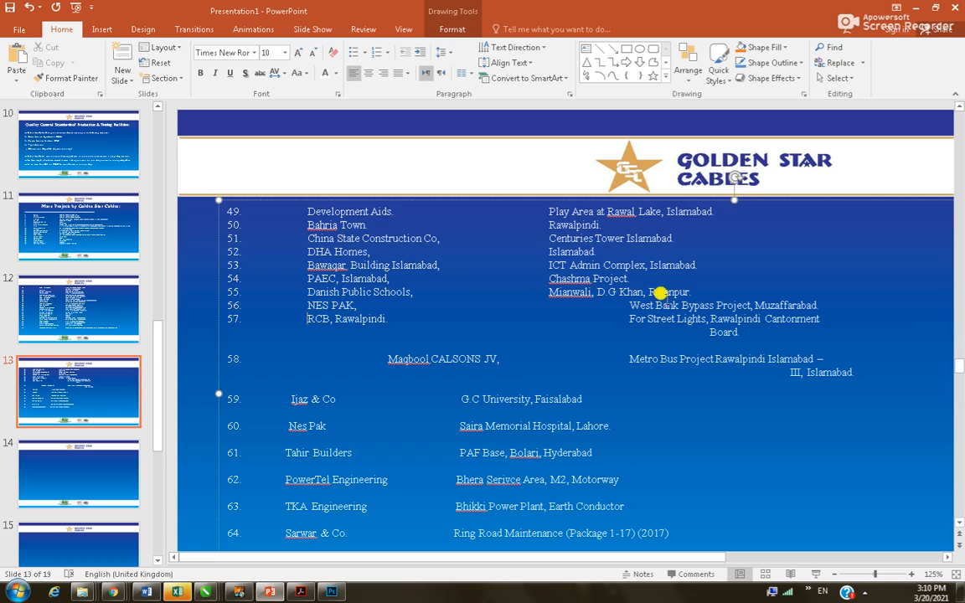
left_click_drag(626, 305, 553, 318)
key("Delete")
left_click(605, 316)
key("Delete")
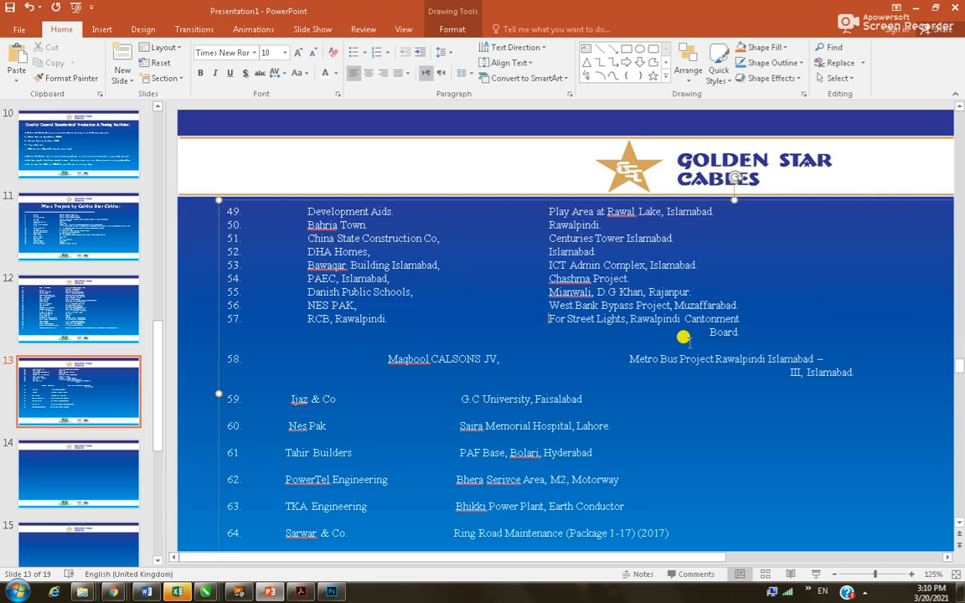
Join 'Board.' onto the Cantonment line and pull row 58 up against row 57
double_click(710, 333)
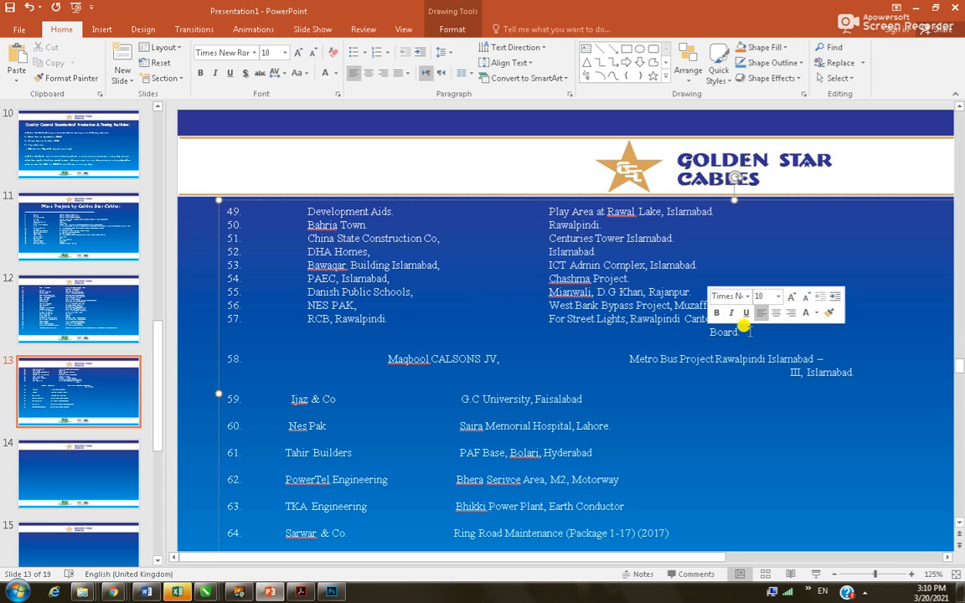
left_click(751, 330)
left_click(746, 317)
key("Delete")
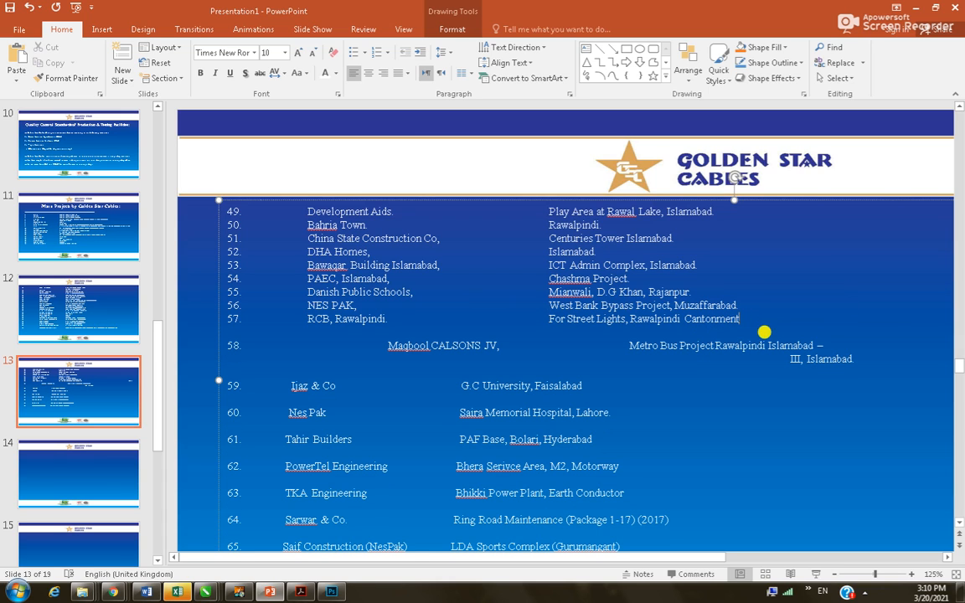
key("Delete")
key("Delete")
key("Delete")
key("Delete")
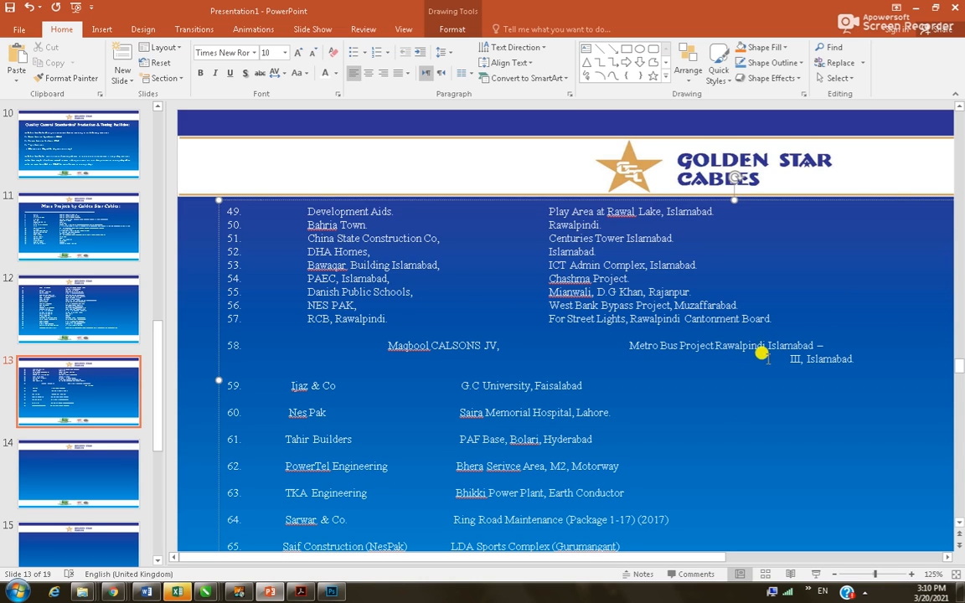
left_click(795, 319)
key("Delete")
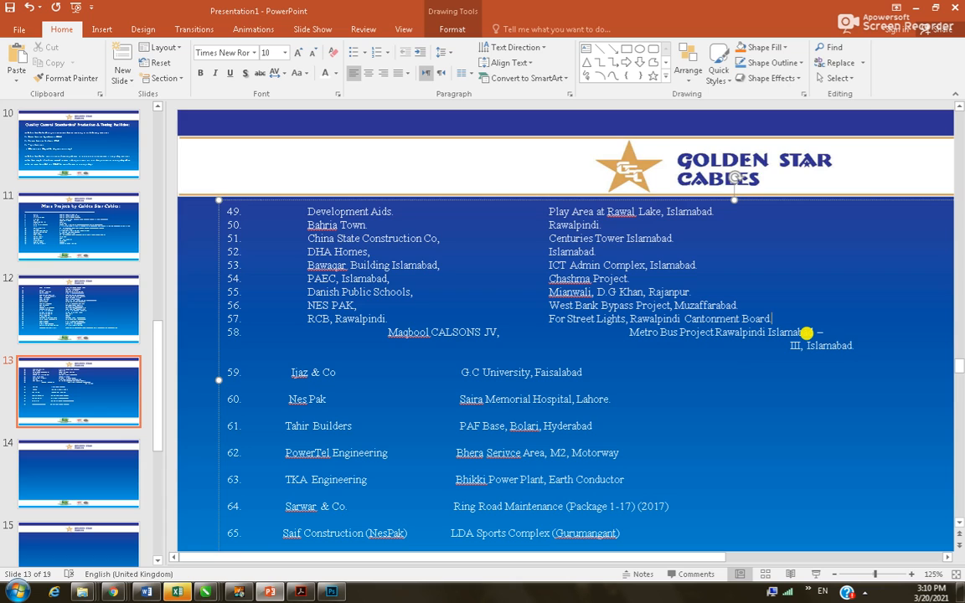
key("Delete")
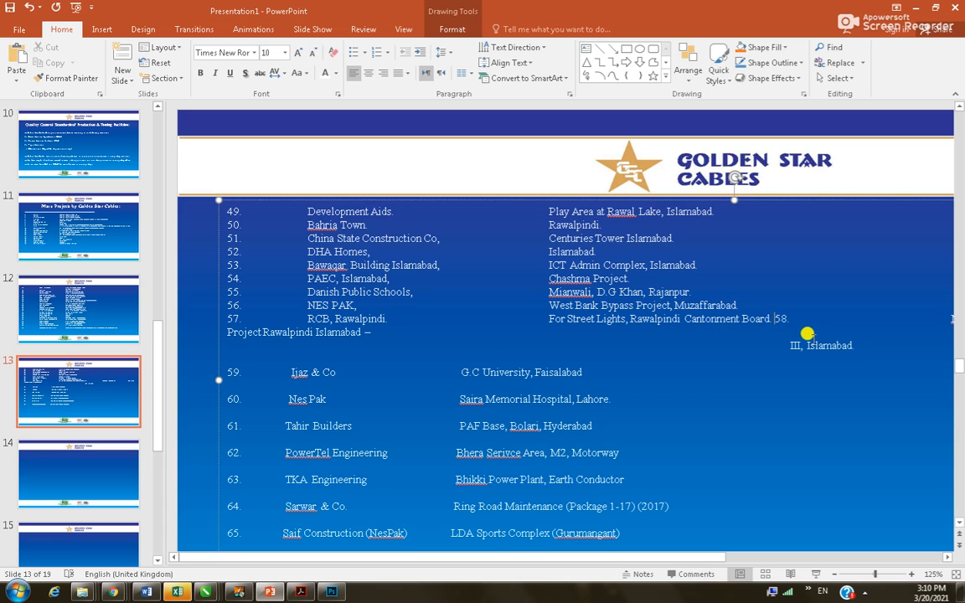
Delete the tab after '58.', align 'III, Islamabad.' with the second column, then switch to Word
left_click(802, 317)
key("Delete")
key("Delete")
left_click(911, 326)
left_click(788, 331)
key("BackSpace")
key("BackSpace")
key("BackSpace")
key("BackSpace")
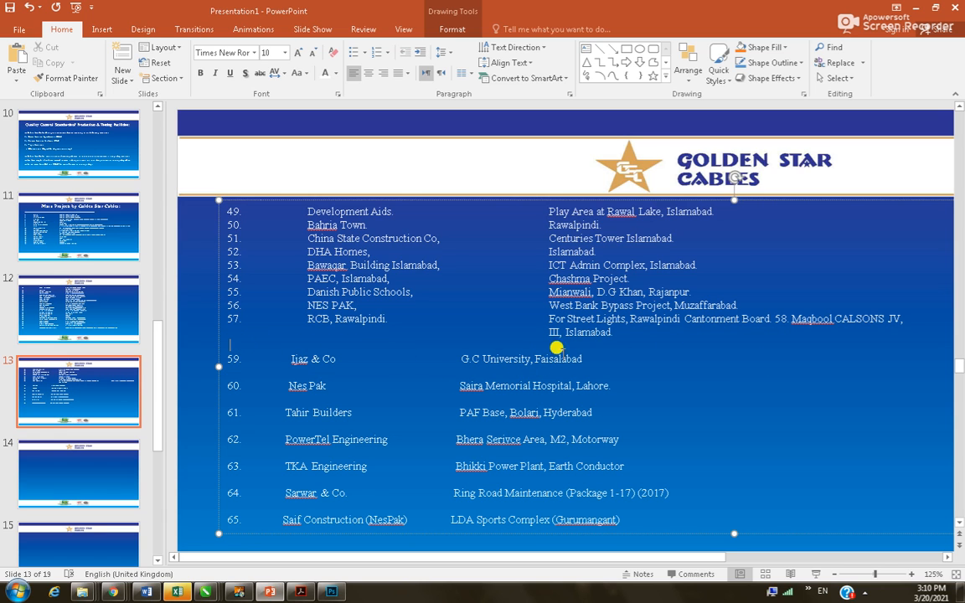
key("alt+Tab")
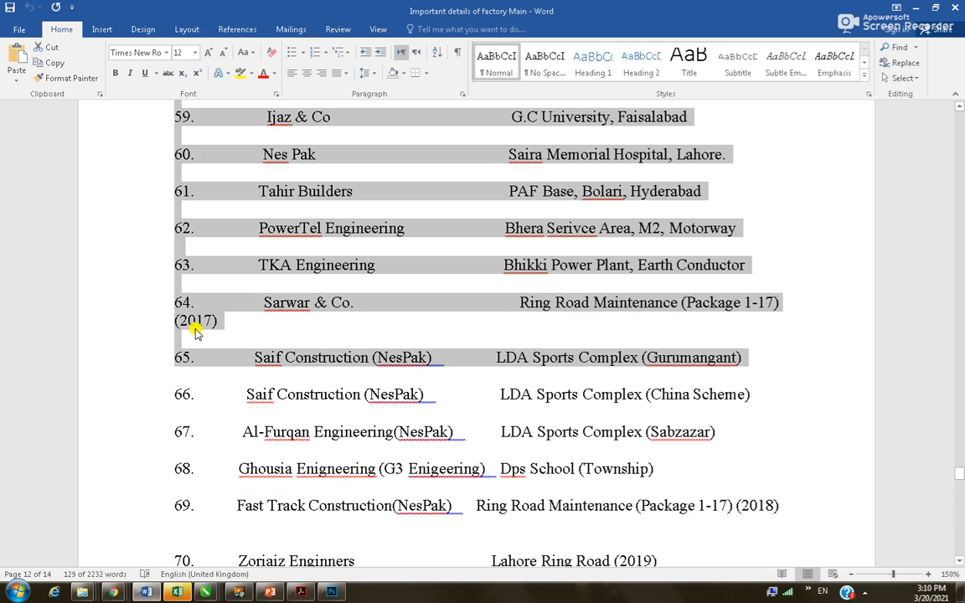
Find row 58 in the Word list, then start the blank line above row 59 on slide 13 with '58'
scroll(287, 285, "up", 1)
scroll(287, 285, "up", 1)
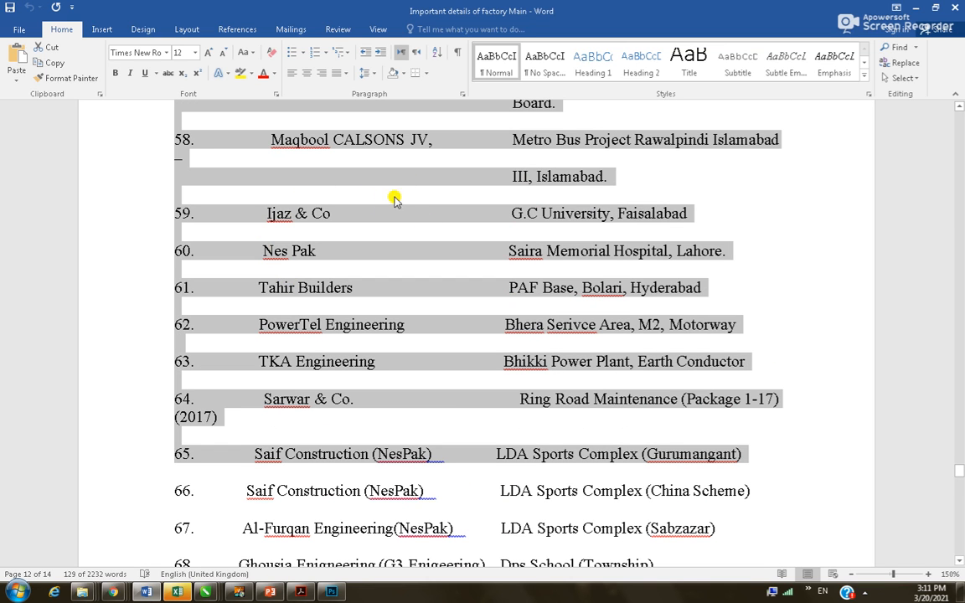
key("alt+Tab")
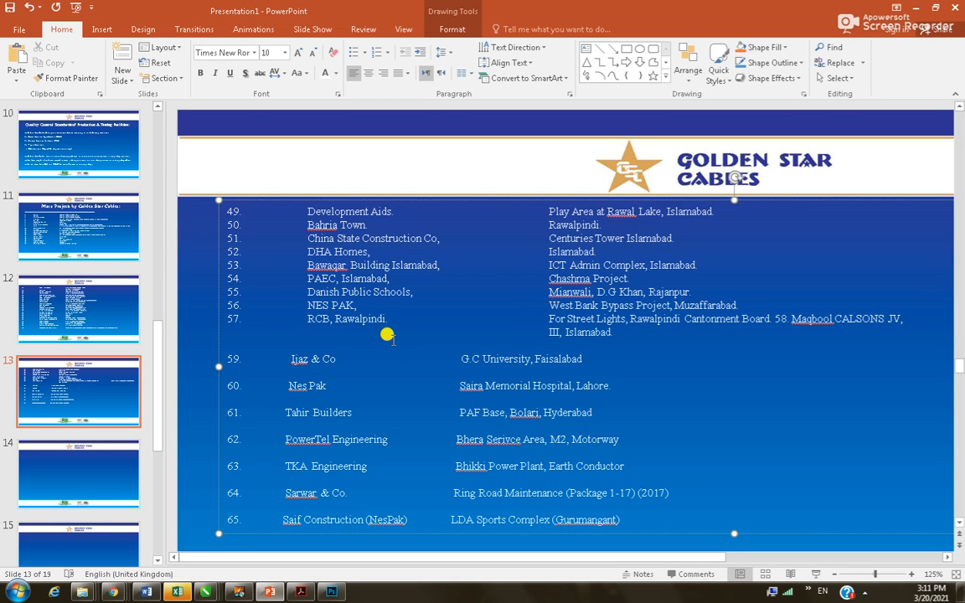
type("58")
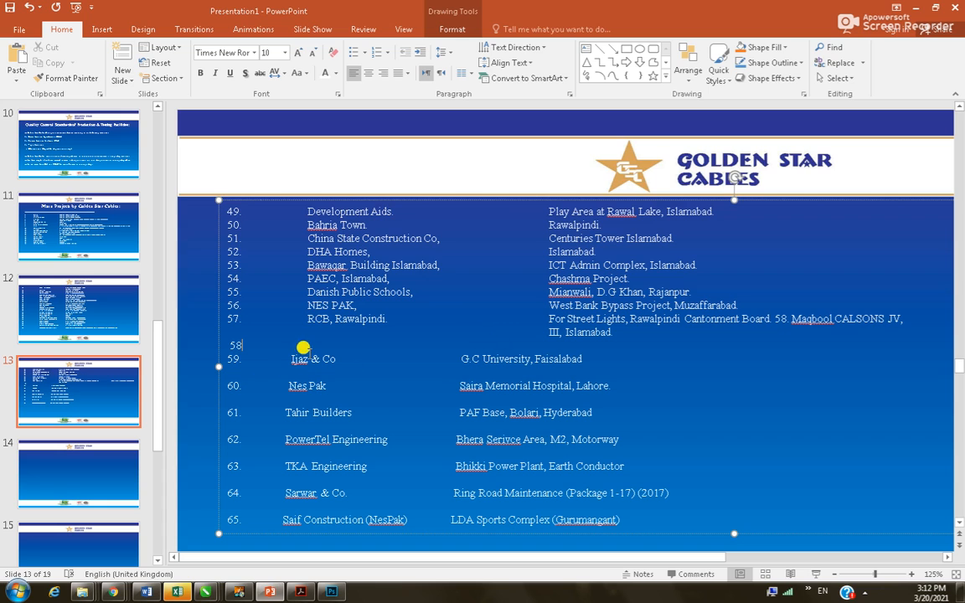
Delete the stray '58' line on slide 13 and check the source list in Word
left_click_drag(254, 344, 226, 347)
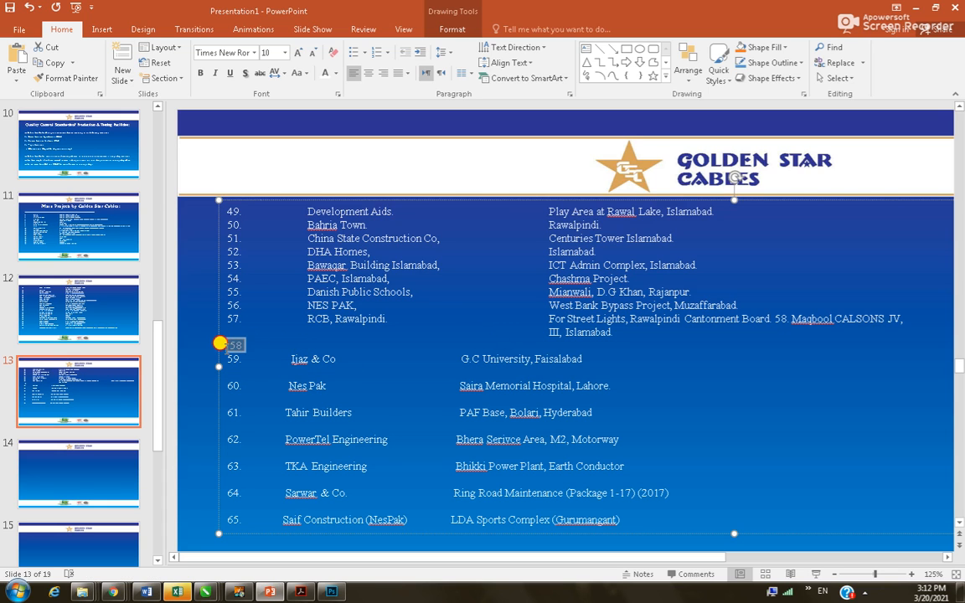
key("Delete")
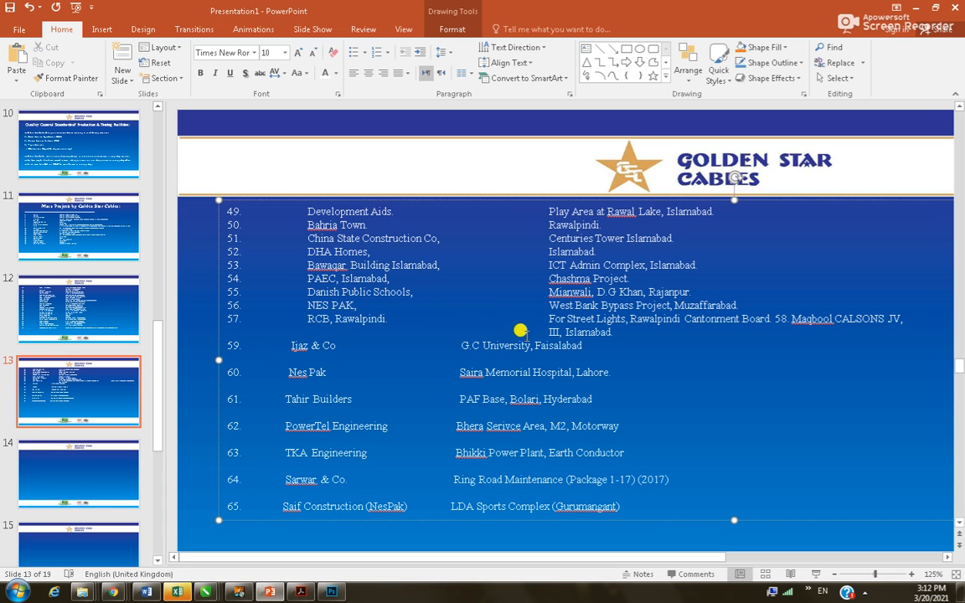
key("alt+Tab")
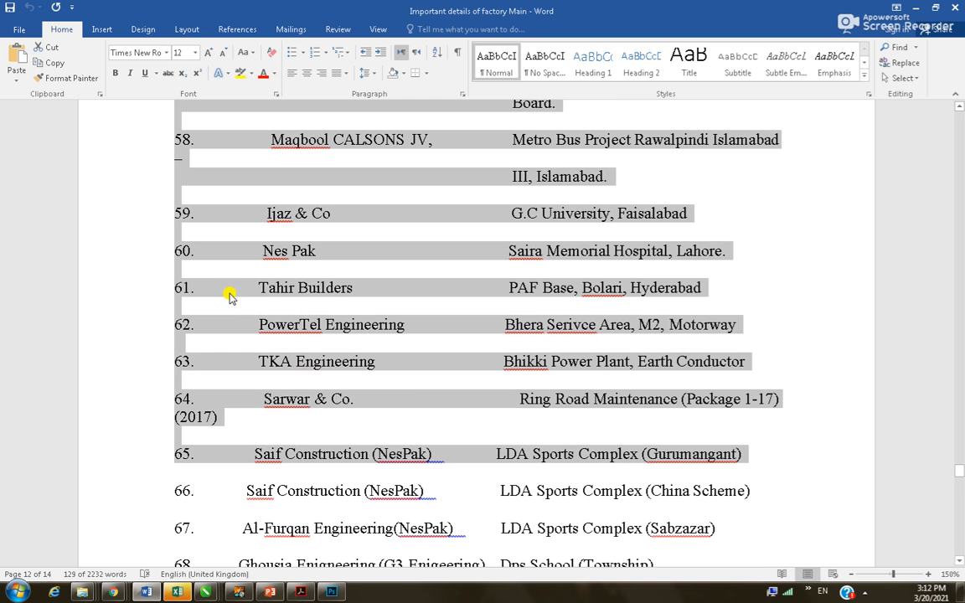
scroll(215, 232, "up", 2)
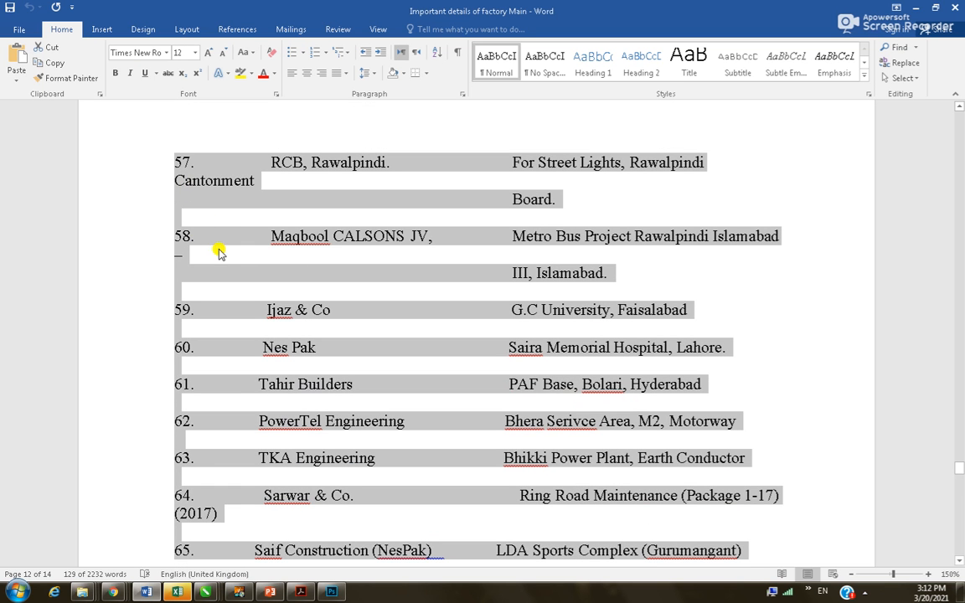
key("alt+Tab")
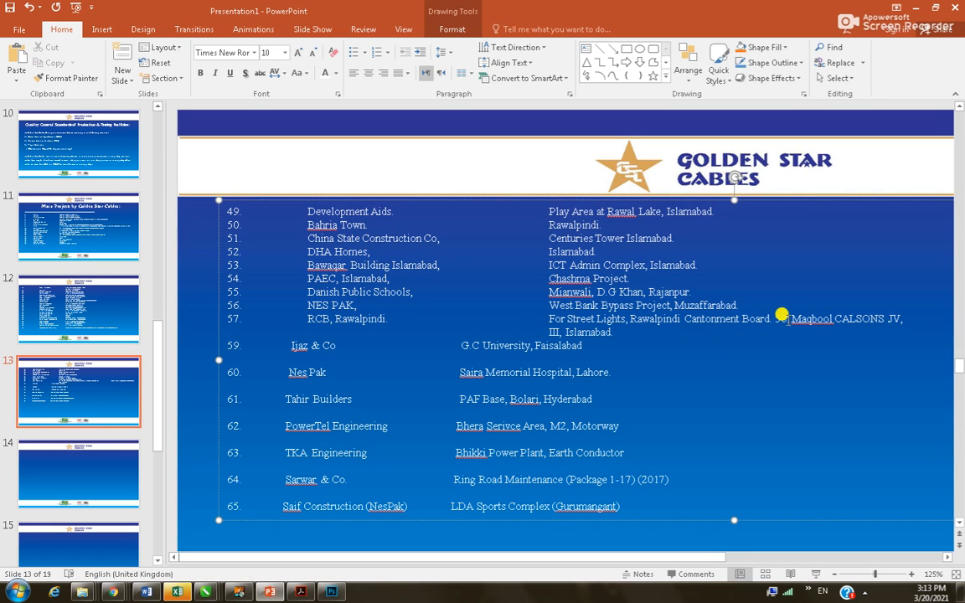
Break the '58.' entry out of item 57 onto its own line
left_click(779, 319)
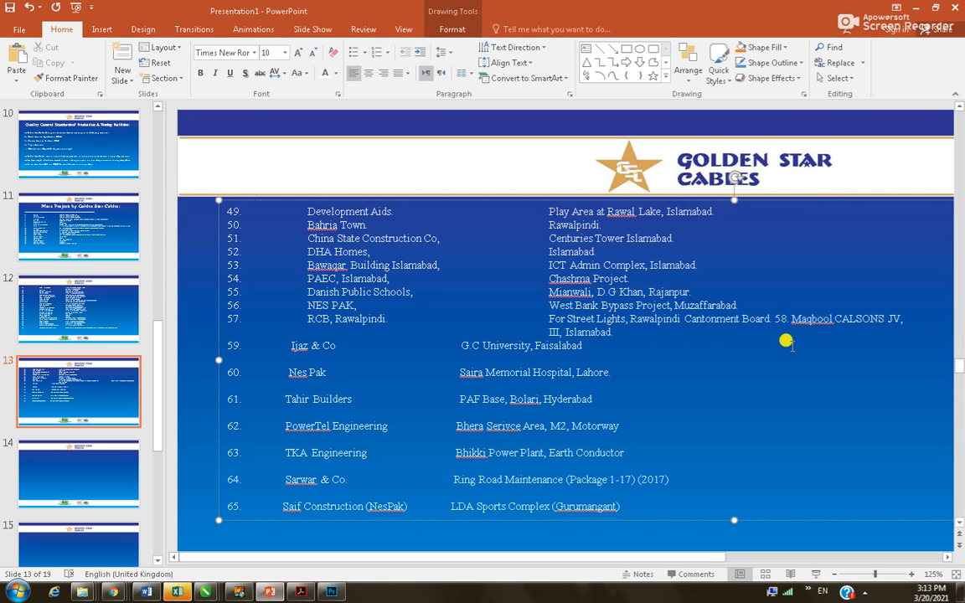
key("Return")
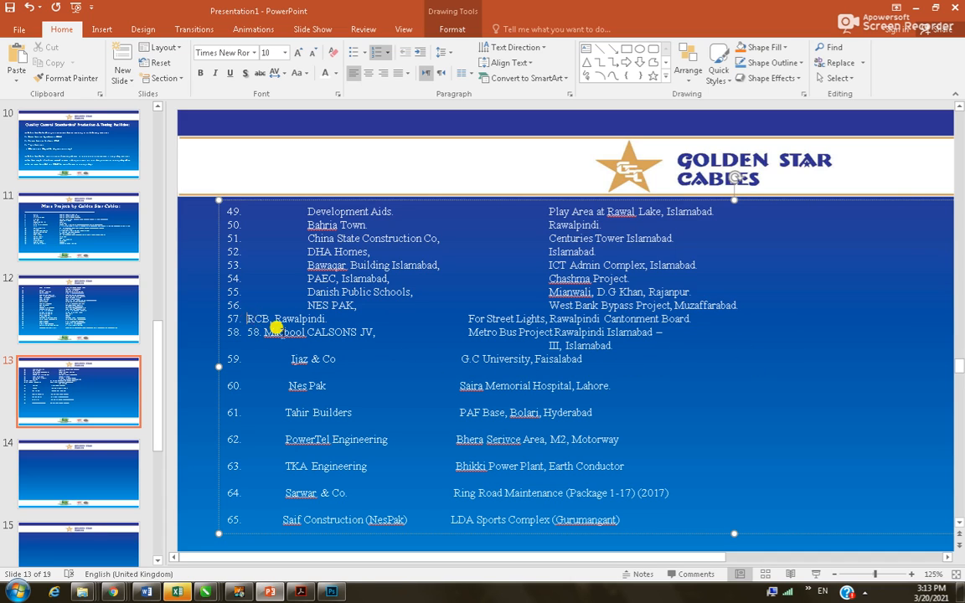
key("Tab")
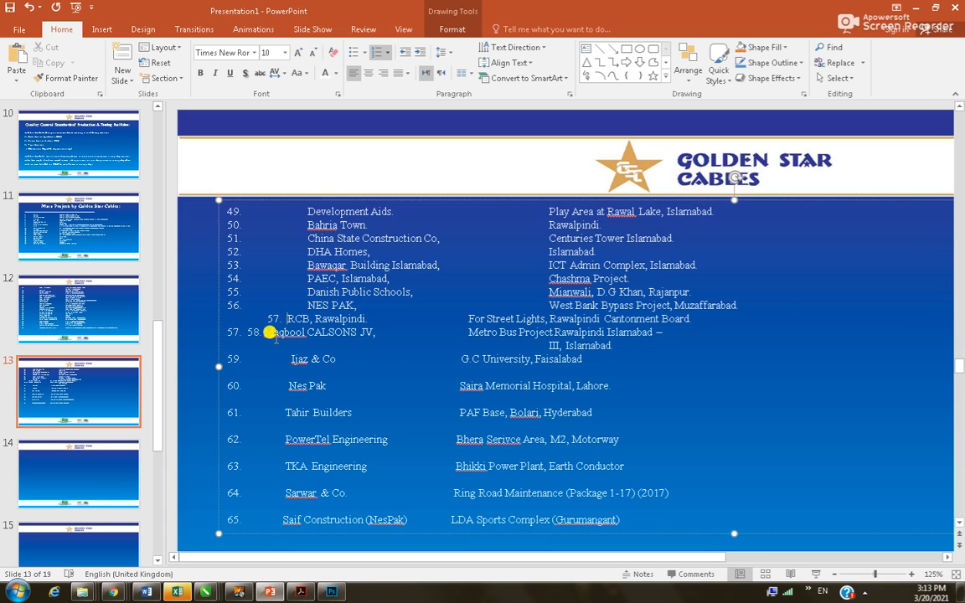
key("shift+Tab")
key("Down")
key("BackSpace")
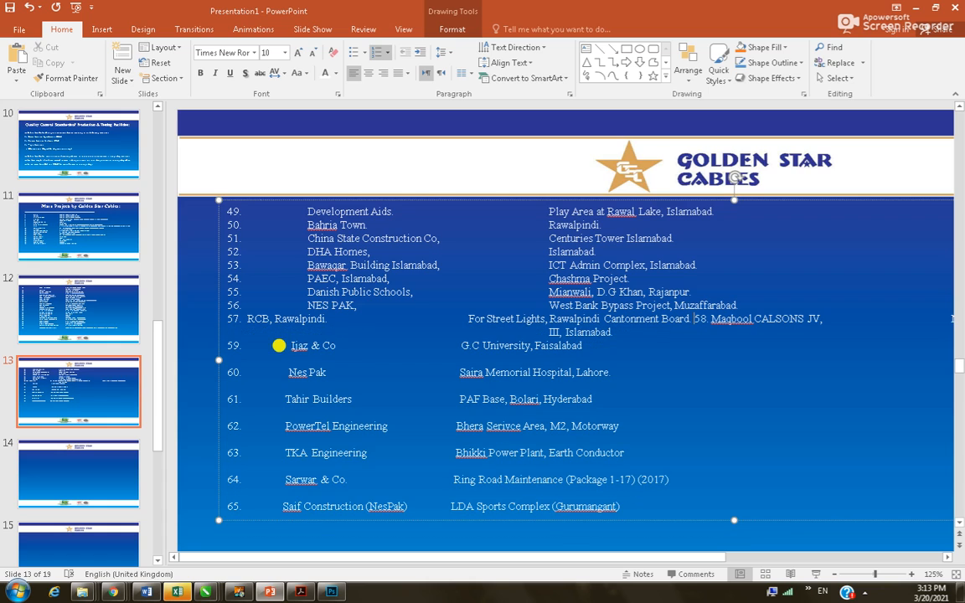
key("ctrl+z")
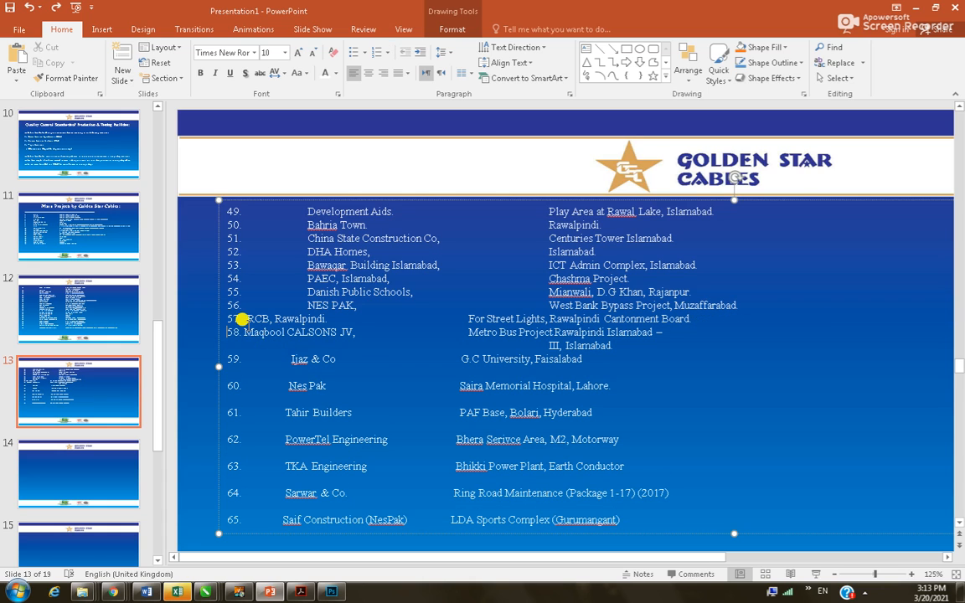
Tab RCB, Rawalpindi and Maqbool CALSONS JV into the name column and join 'III, Islamabad.' onto line 58
left_click(244, 318)
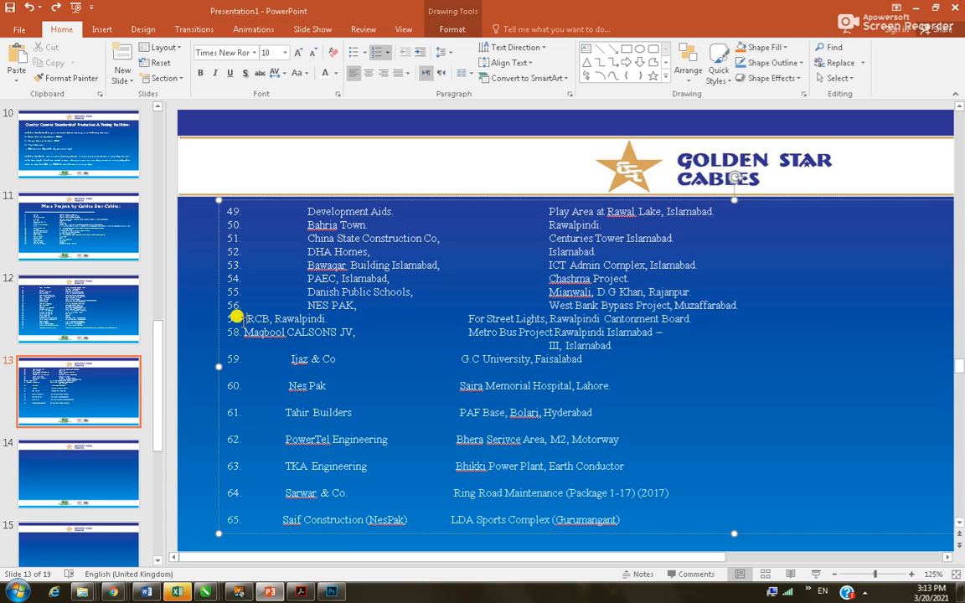
key("Tab")
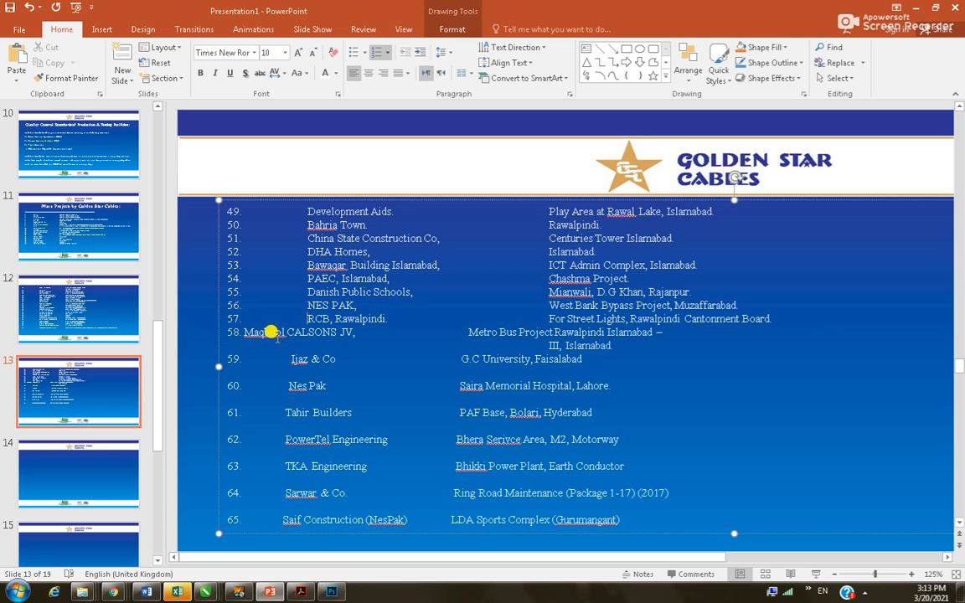
left_click(245, 332)
key("Tab")
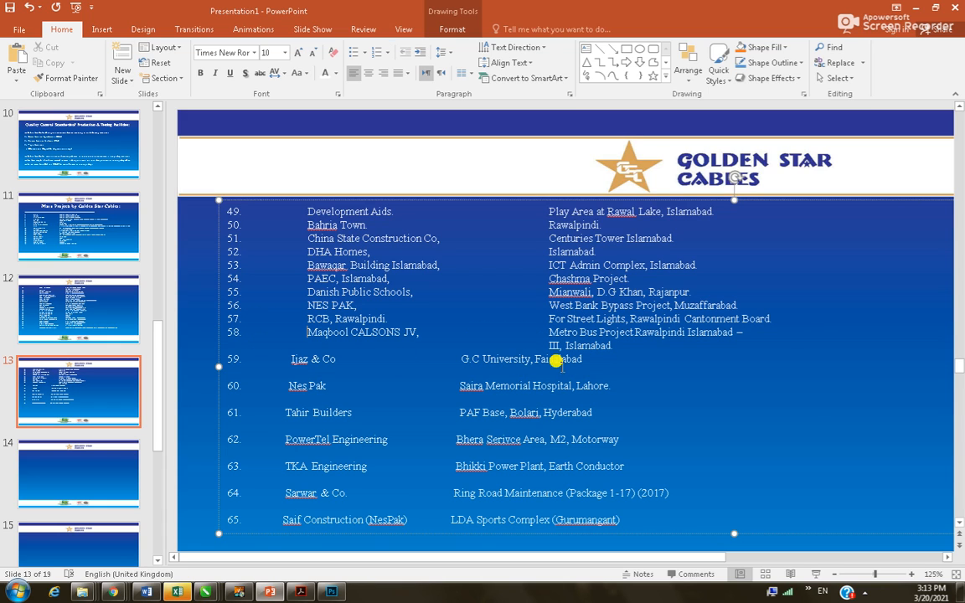
left_click(750, 332)
key("Delete")
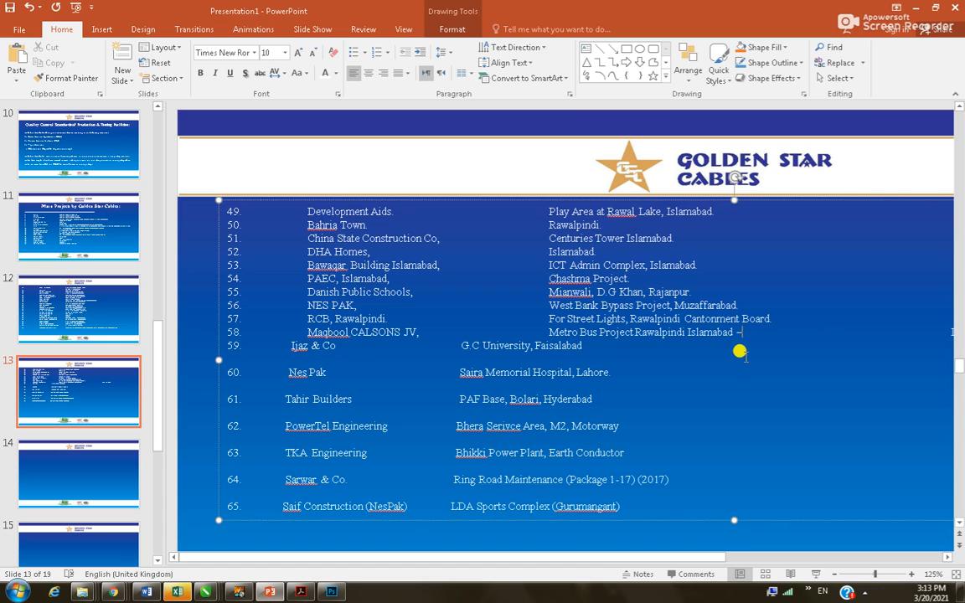
key("Delete")
key("Delete")
key("Delete")
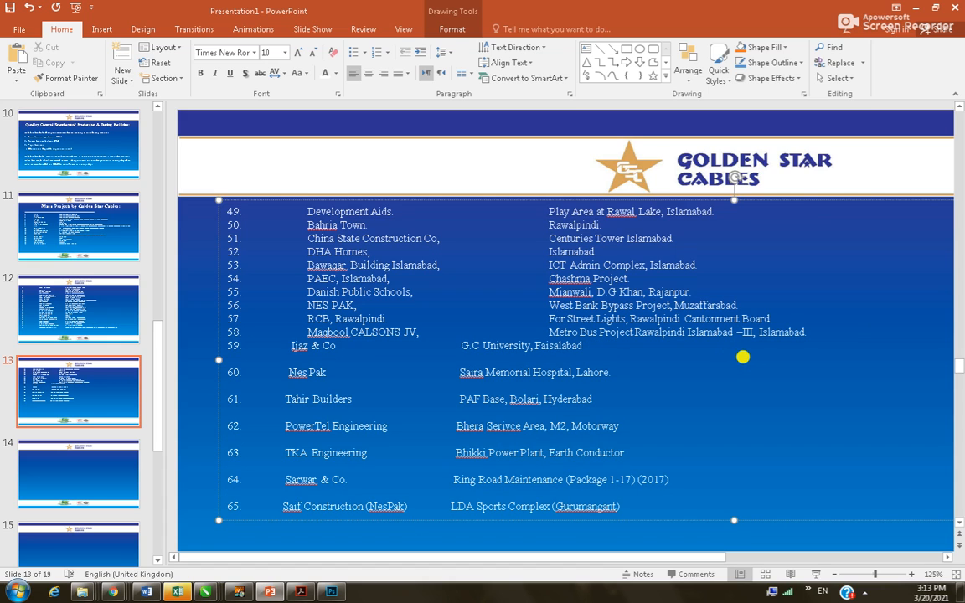
Align row 59's Ijaz & Co and G.C University, Faisalabad, and remove the empty line above 60
left_click(289, 345)
key("Tab")
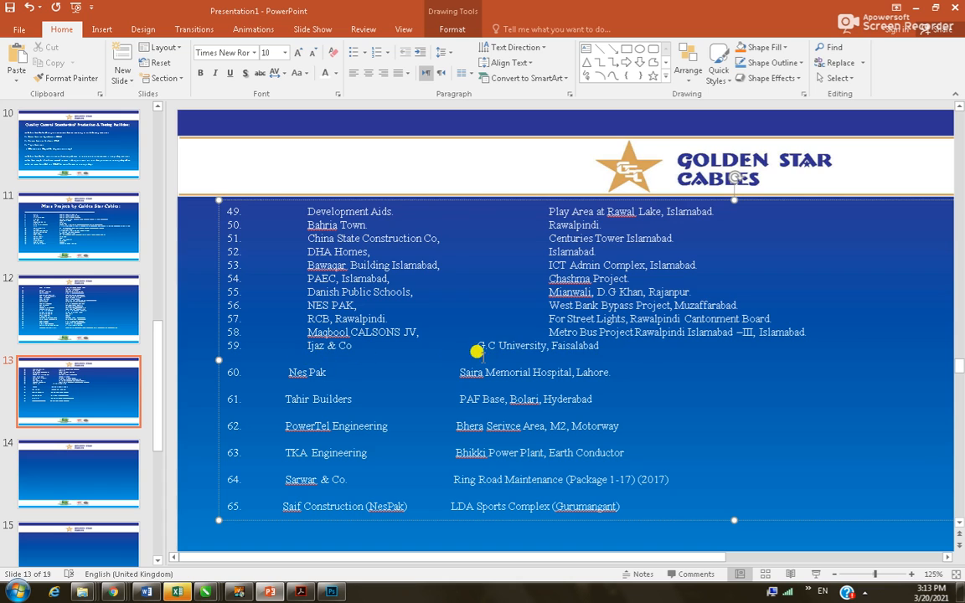
left_click(477, 346)
key("Tab")
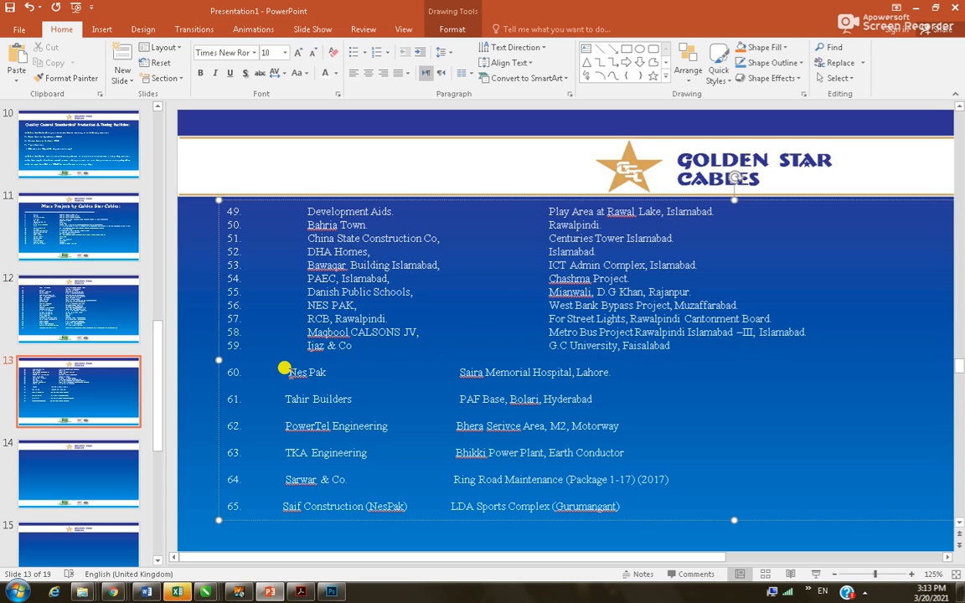
left_click(239, 358)
key("Delete")
Align row 60's Nes Pak and Saira Memorial Hospital, and remove the blank lines around item 61
left_click(289, 359)
key("Tab")
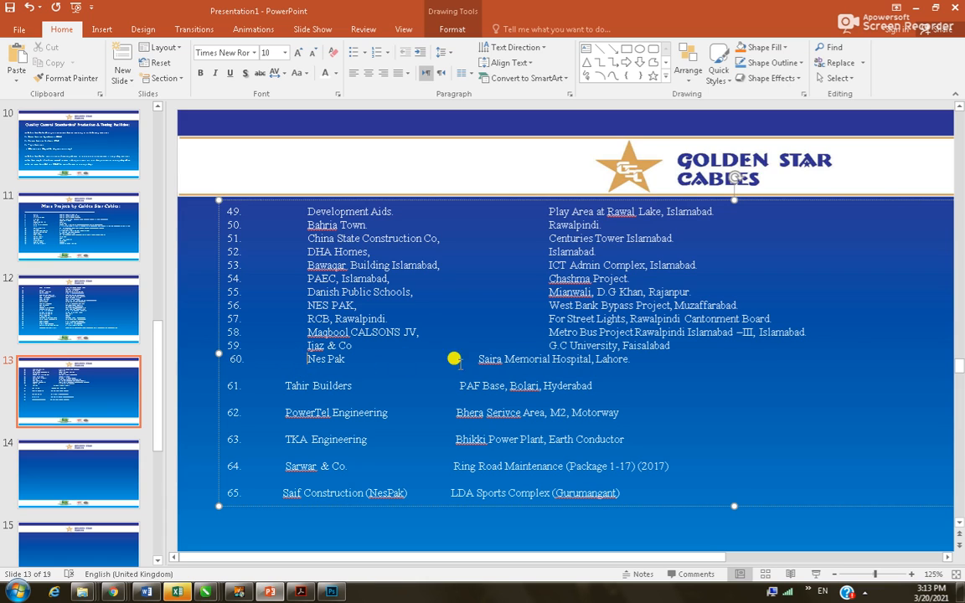
left_click(476, 358)
key("Tab")
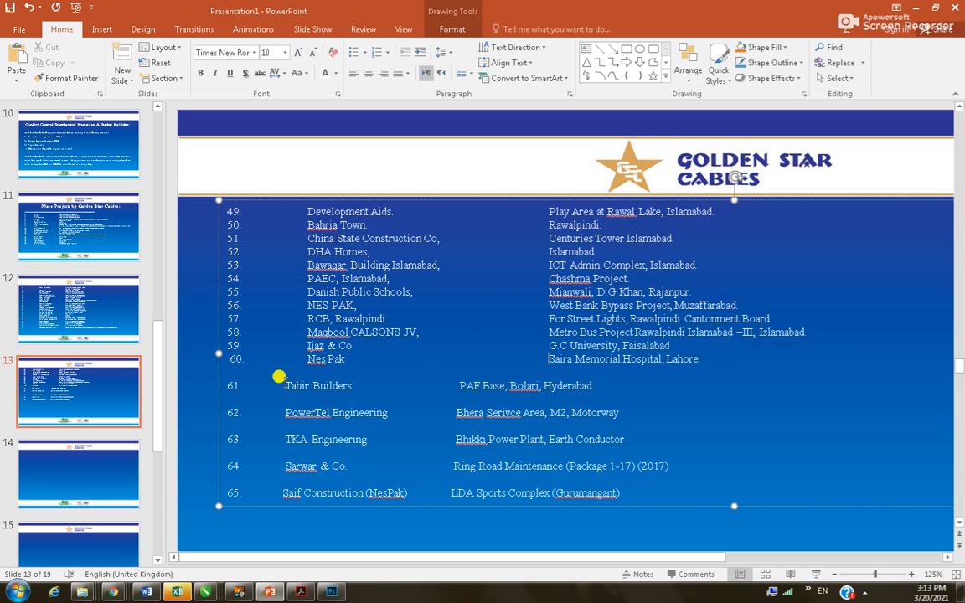
left_click(236, 371)
key("Delete")
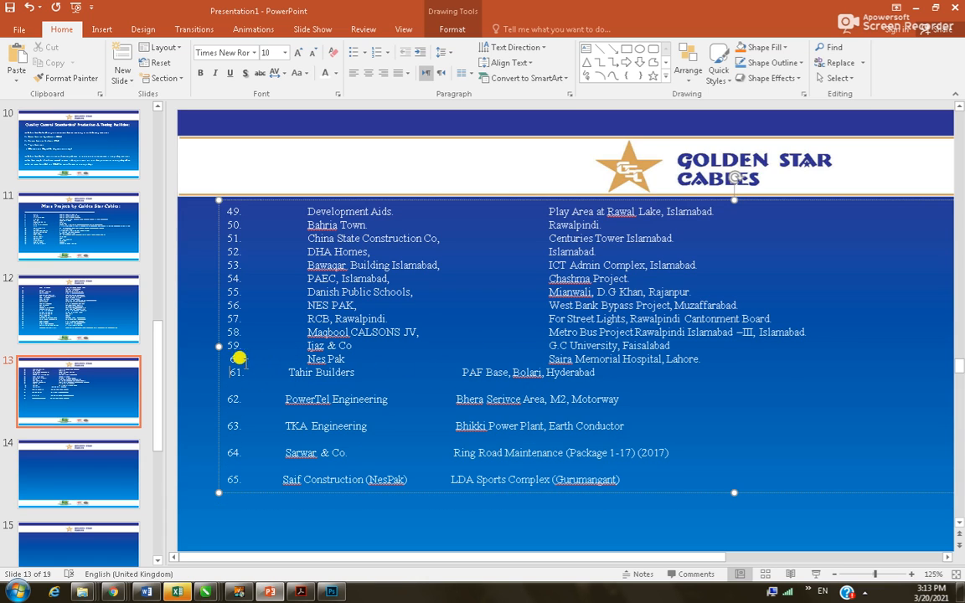
left_click(225, 356)
key("Delete")
Remove the empty lines above items 62 and 63 and align Tahir Builders in the name column
key("Delete")
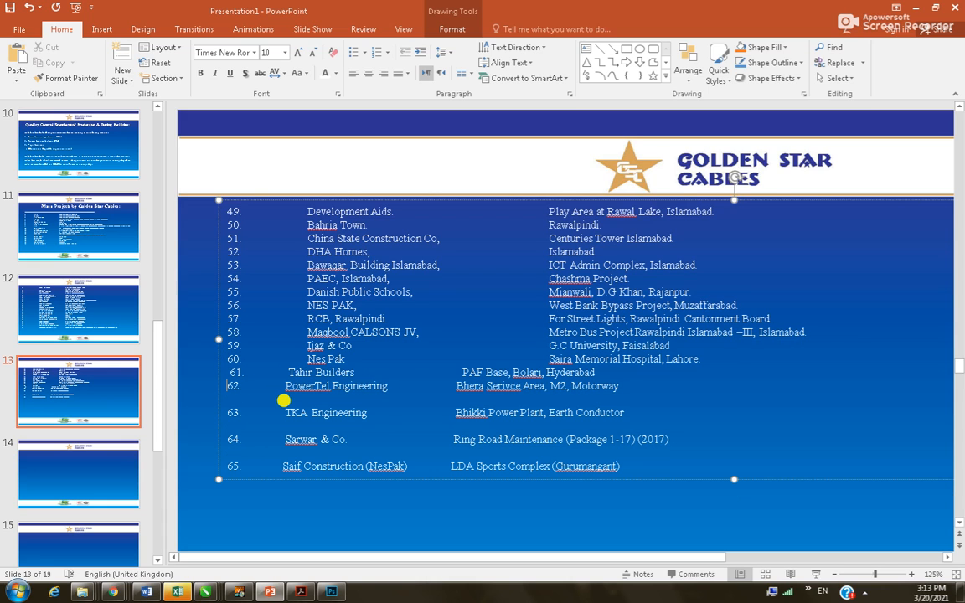
left_click(284, 400)
key("Delete")
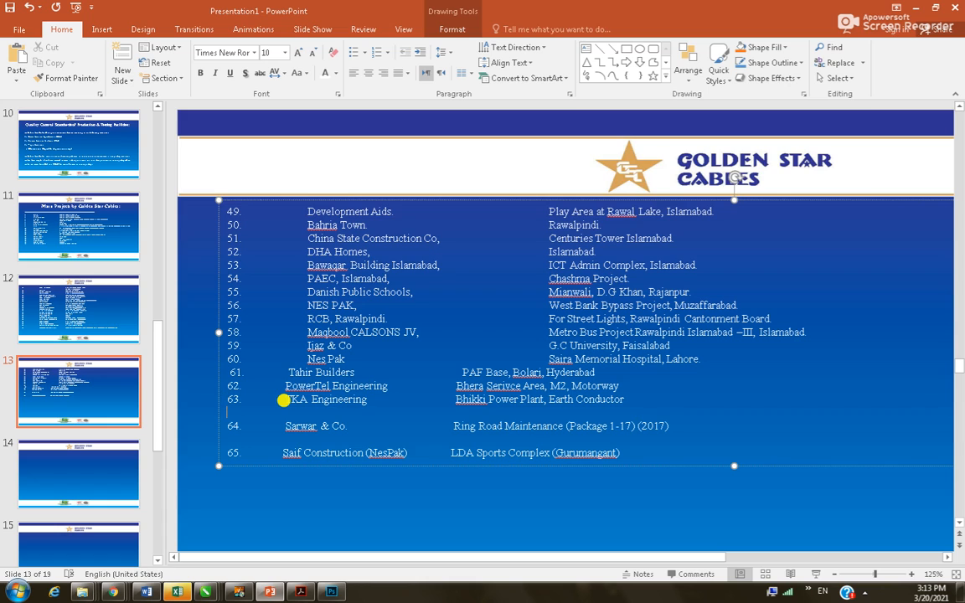
key("Delete")
key("Delete")
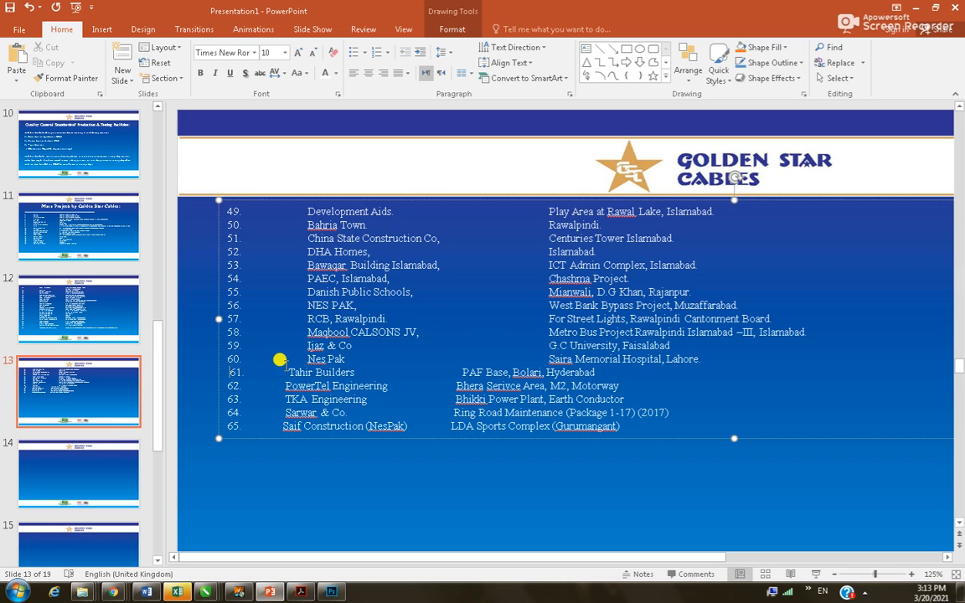
key("BackSpace")
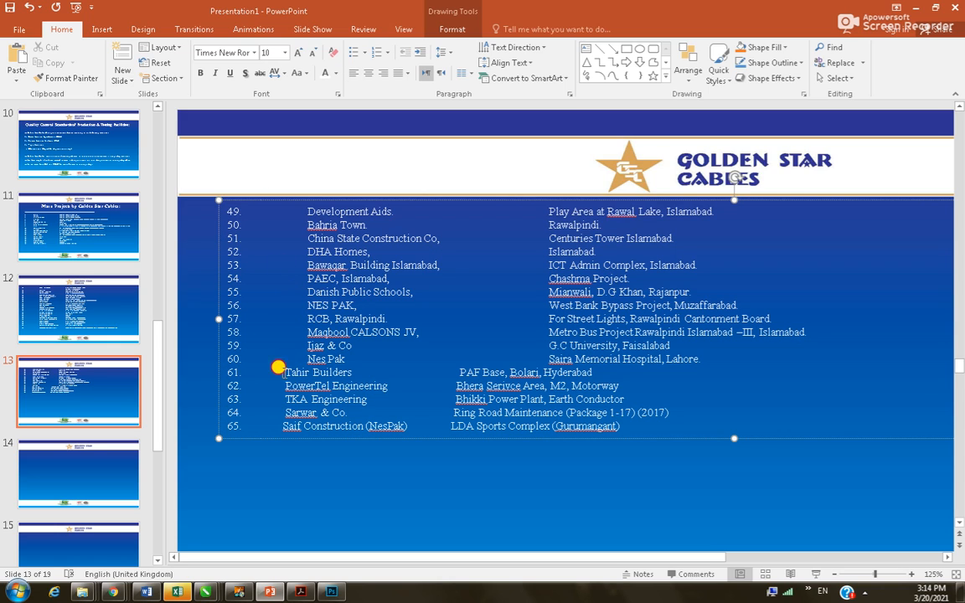
key("Tab")
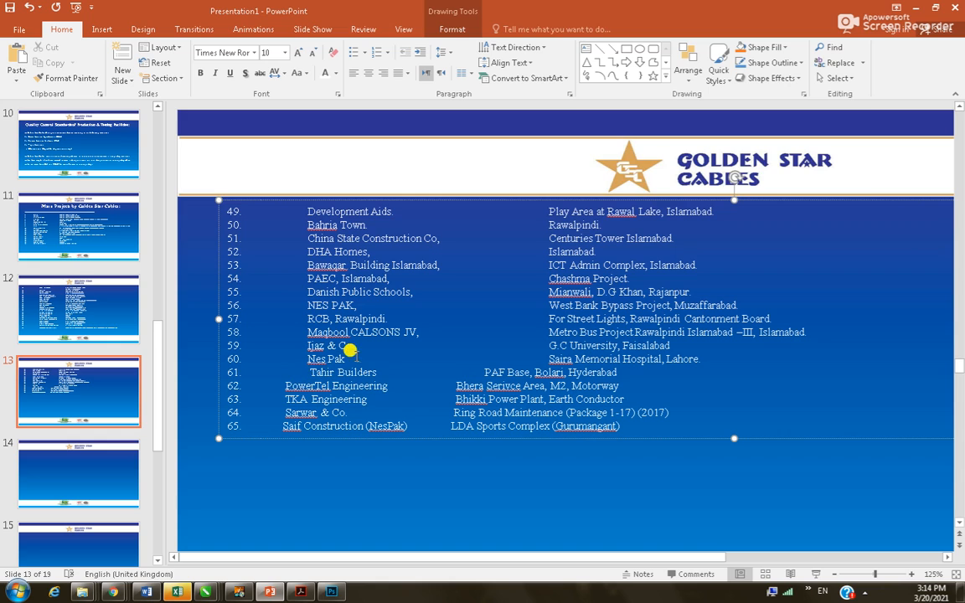
key("Delete")
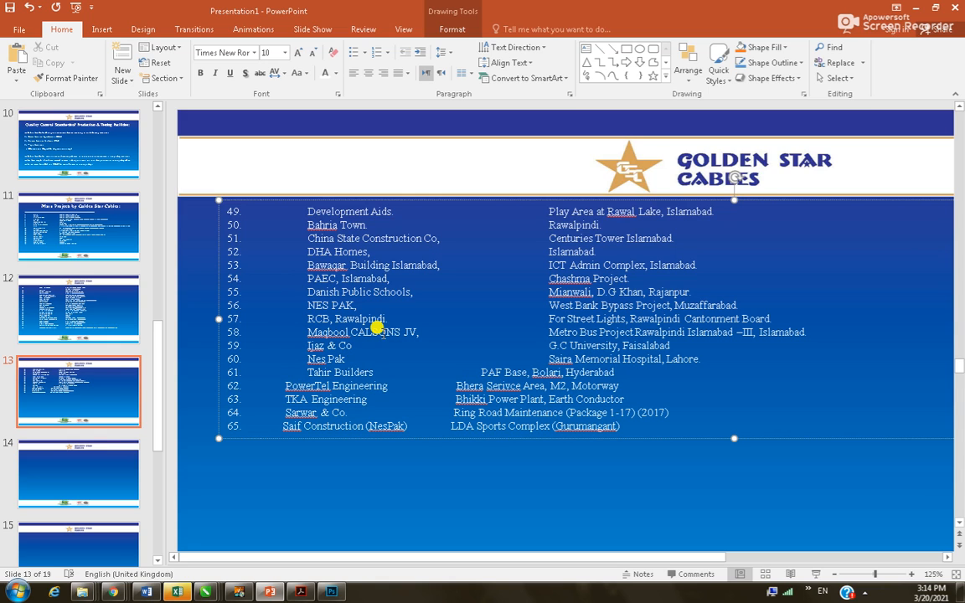
Align PowerTel Engineering, TKA Engineering, Sarwar & Co. and Saif Construction (NesPak) in the name column
left_click(285, 386)
key("Tab")
left_click(285, 400)
key("Tab")
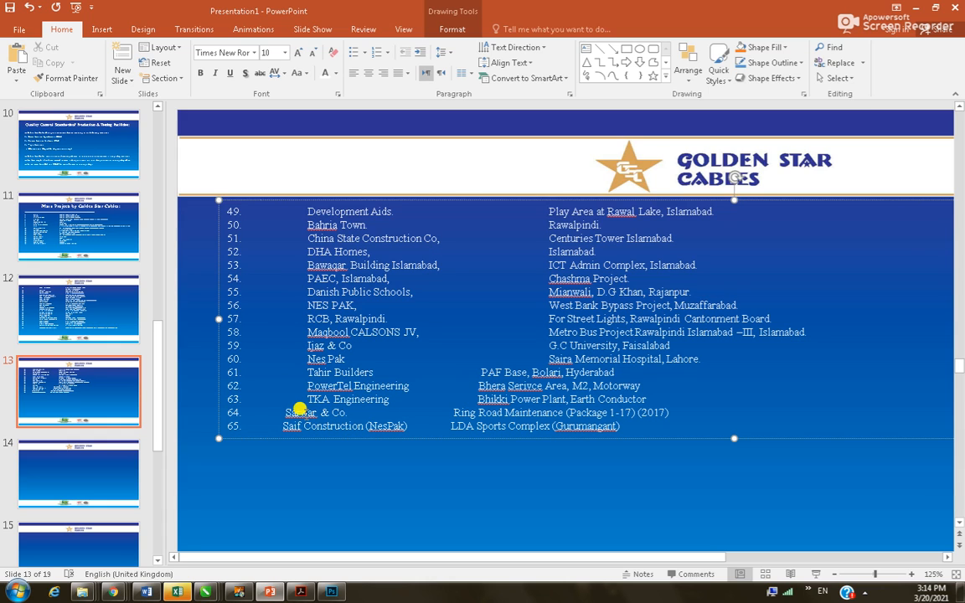
key("Tab")
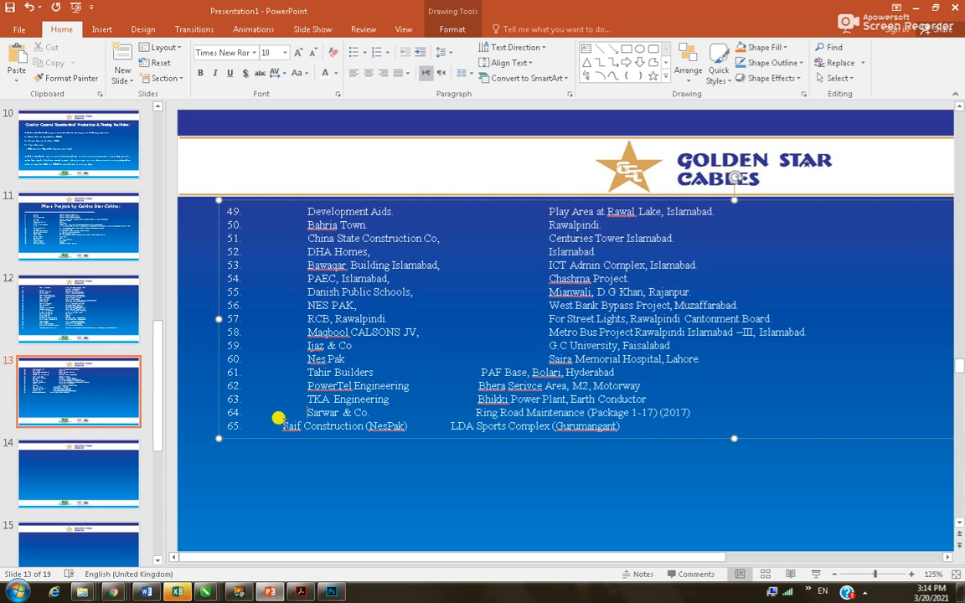
left_click(288, 425)
key("Tab")
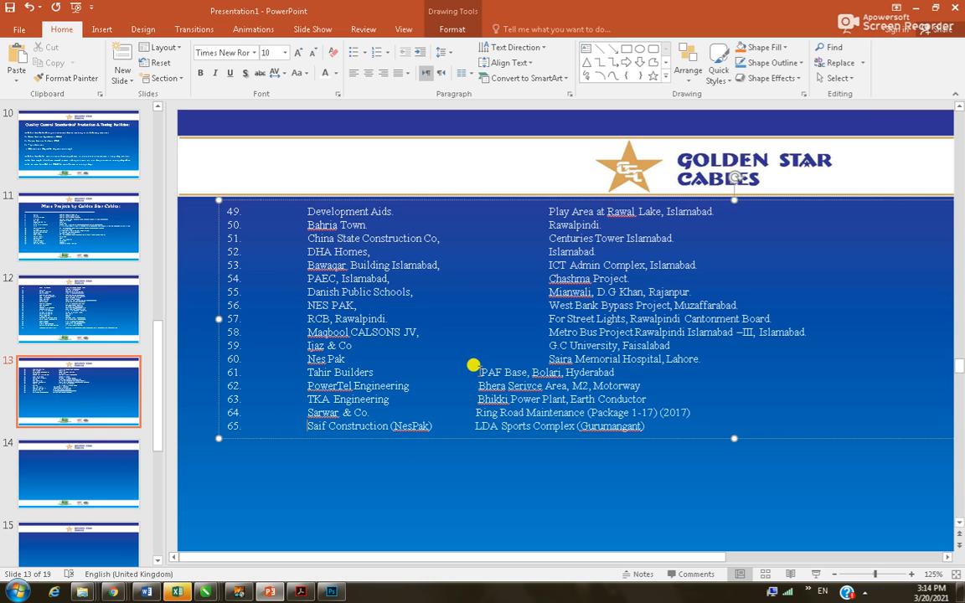
key("Tab")
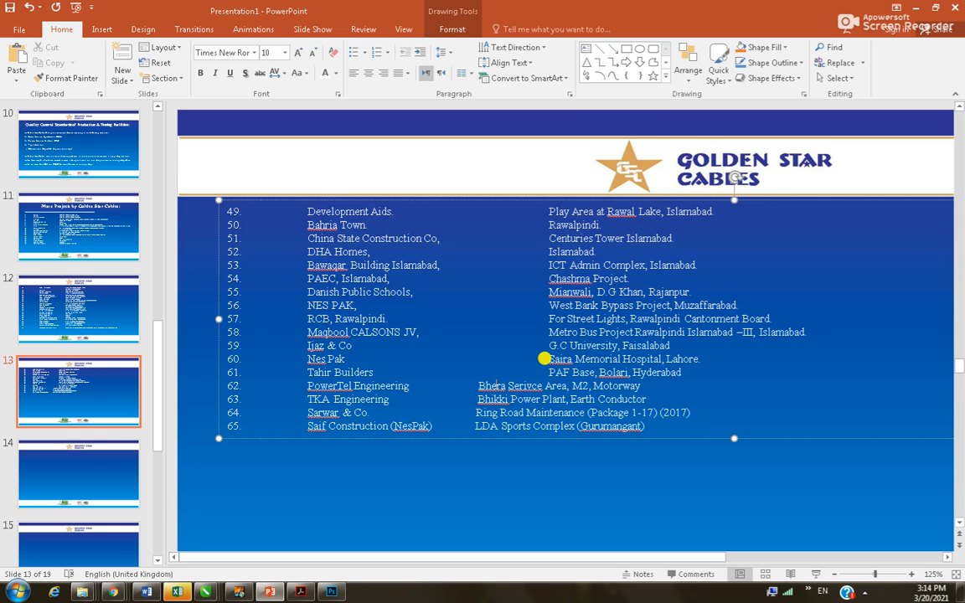
Line up the locations of rows 62–65 in the location column and select all the list text
key("Tab")
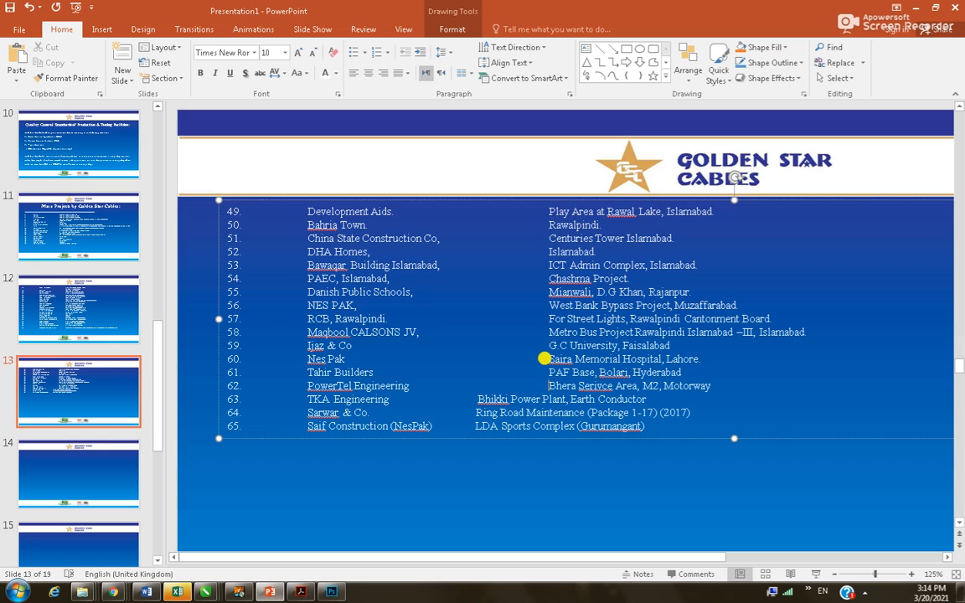
left_click(476, 394)
key("Tab")
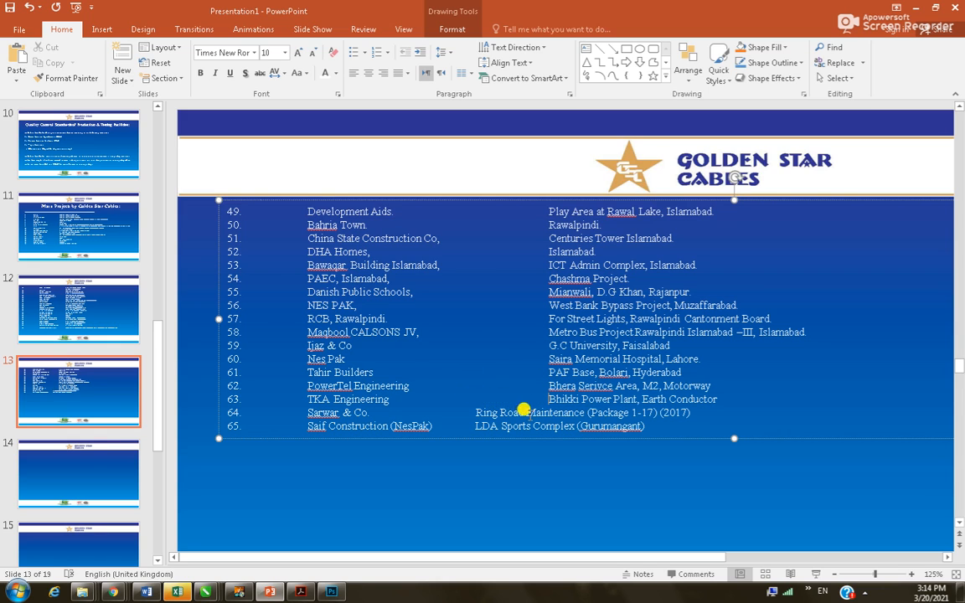
left_click(474, 411)
key("Tab")
left_click(477, 425)
key("Tab")
key("ctrl+a")
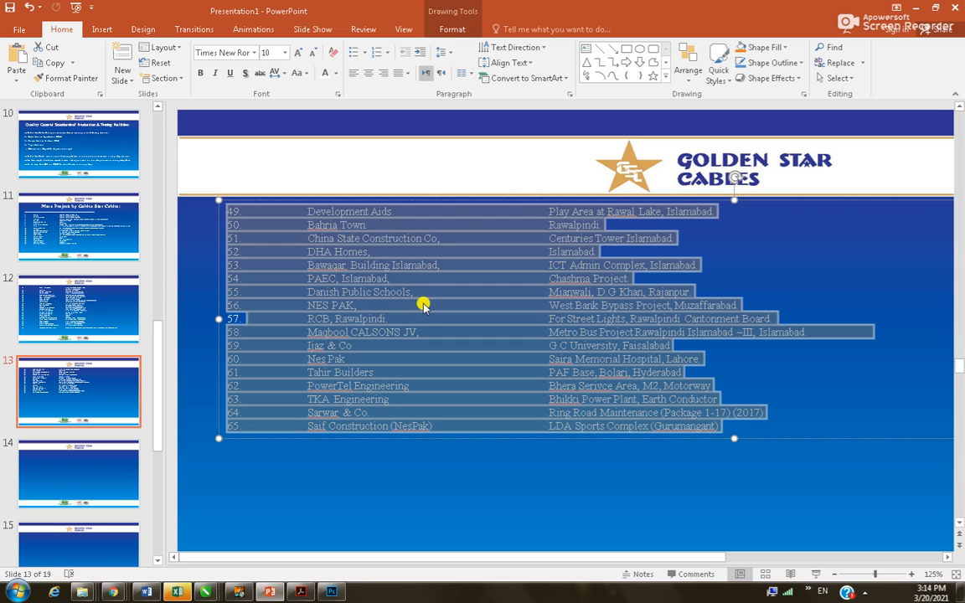
Set the list's line spacing to 1.5, then try 2.0
left_click(451, 53)
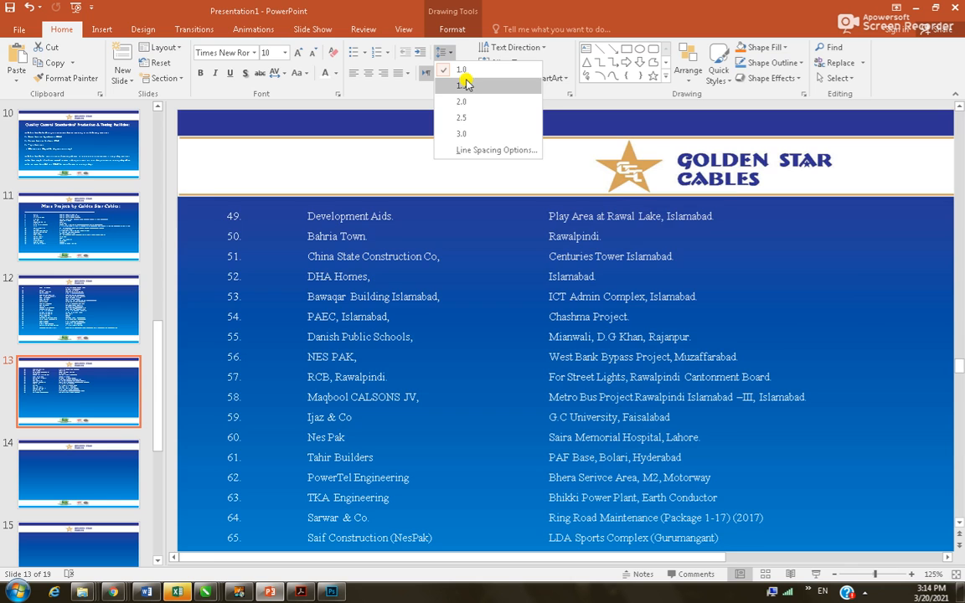
left_click(465, 84)
left_click(771, 299)
scroll(629, 384, "down", 2)
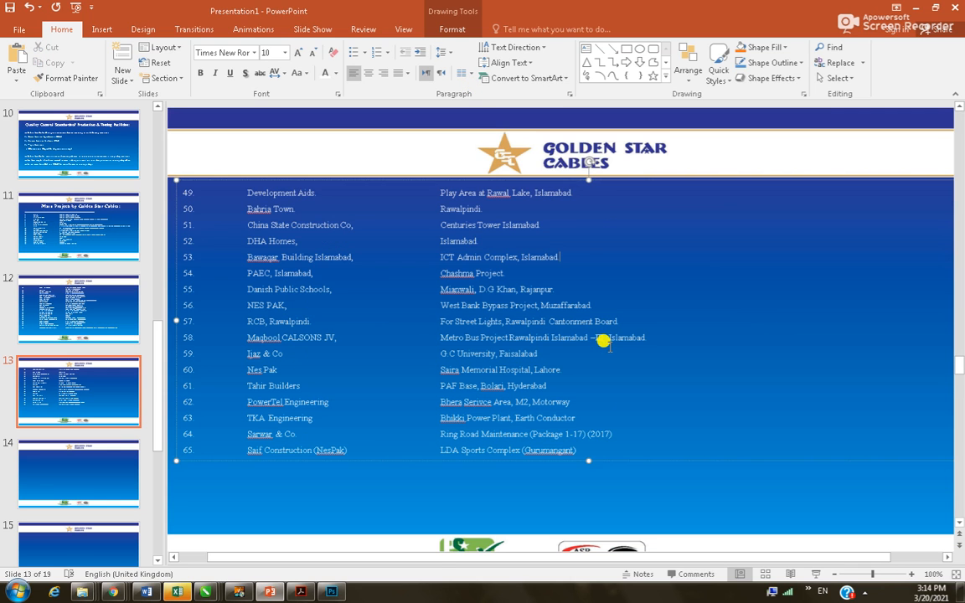
left_click(315, 241)
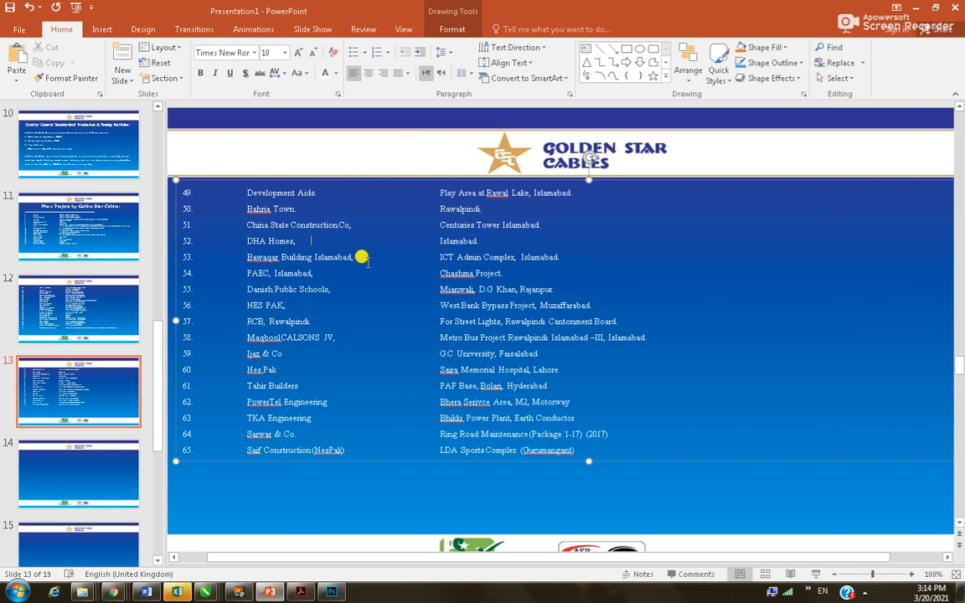
key("ctrl+a")
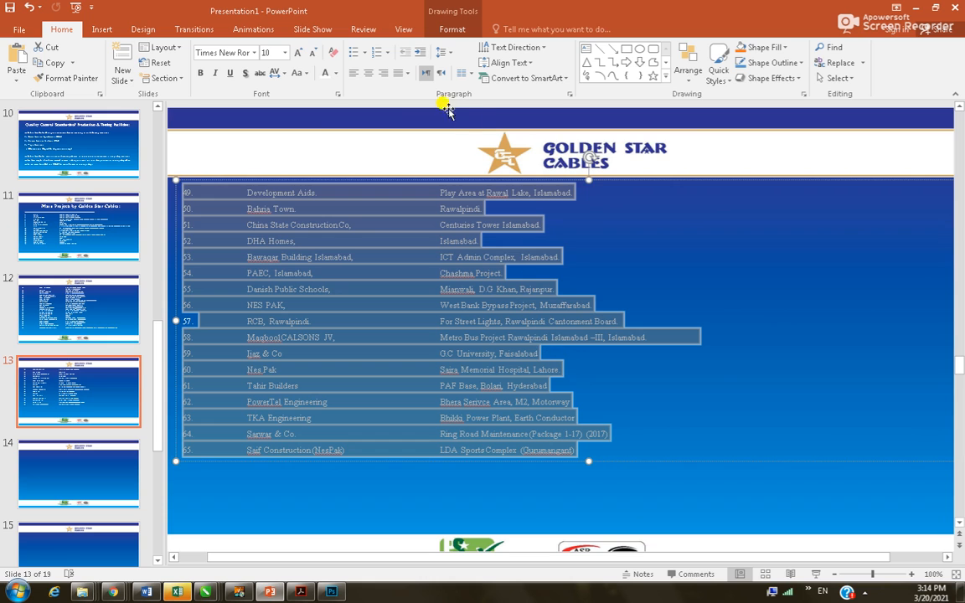
left_click(451, 53)
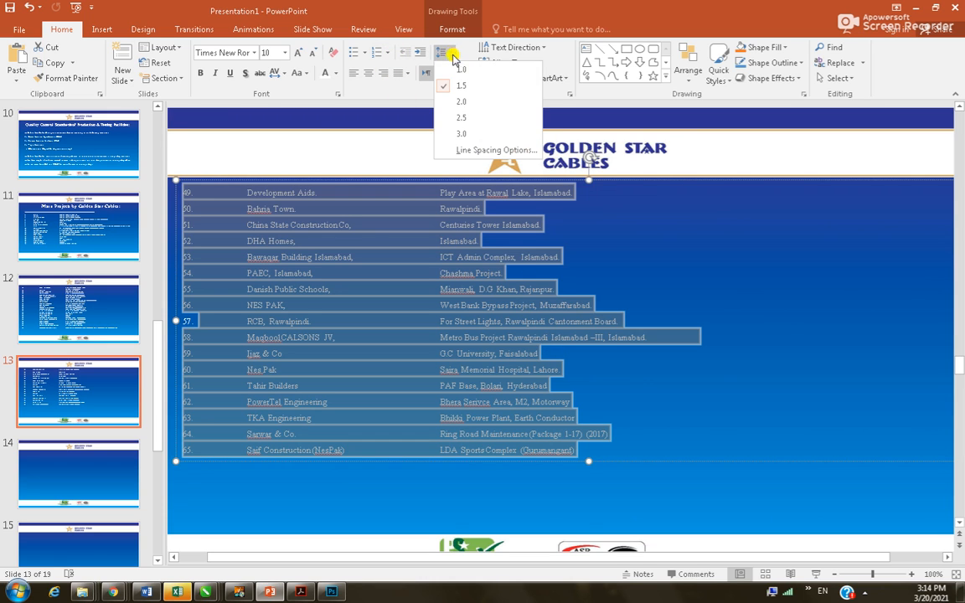
left_click(460, 104)
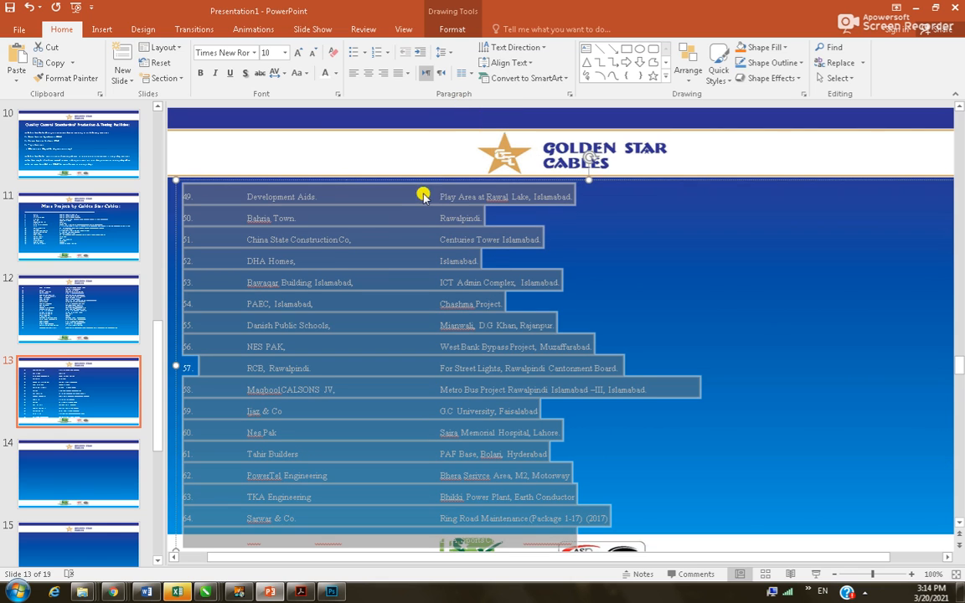
Nudge the list box slightly upward and set its line spacing back to 1.5
left_click(533, 273)
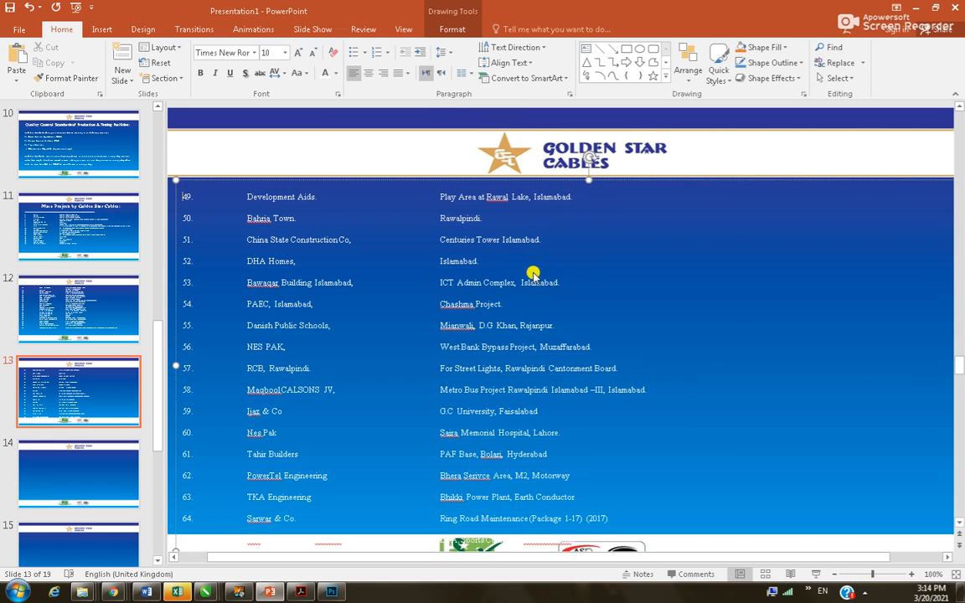
left_click(427, 177)
key("ctrl+Up")
key("ctrl+Up")
key("ctrl+Up")
key("ctrl+Up")
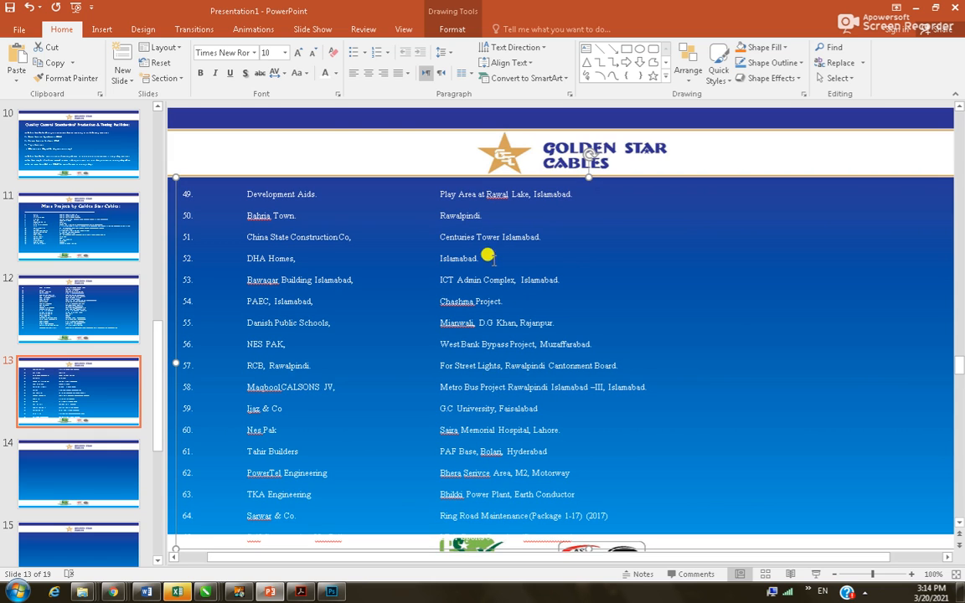
left_click(457, 204)
key("ctrl+a")
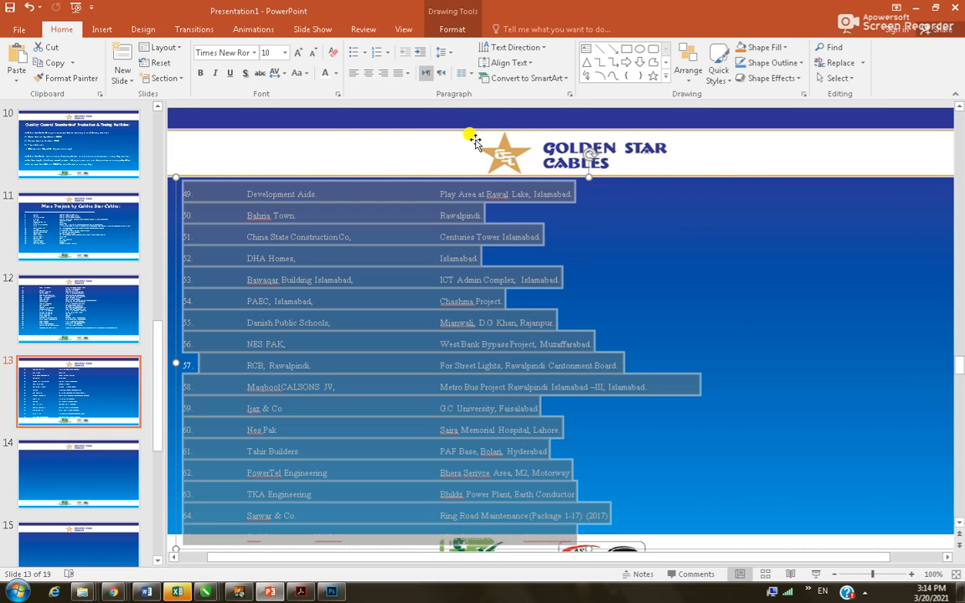
left_click(450, 53)
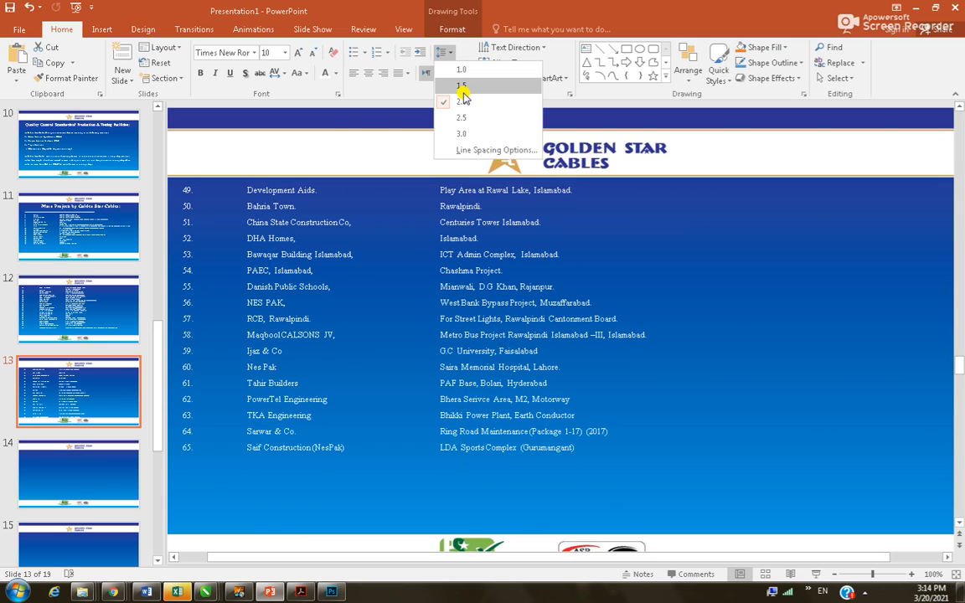
left_click(463, 91)
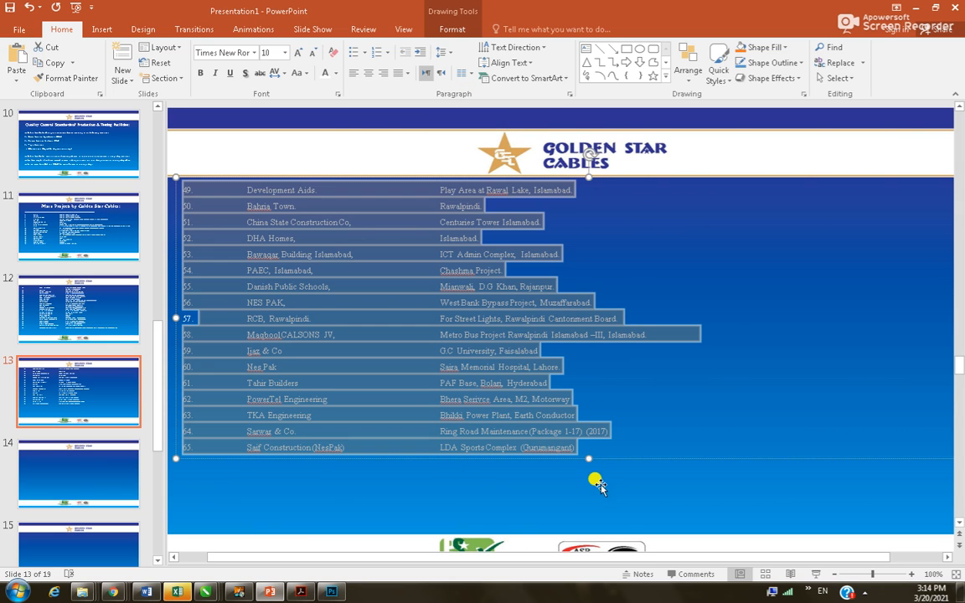
Try stretching the list box taller, then go to slide 14
left_click(573, 482)
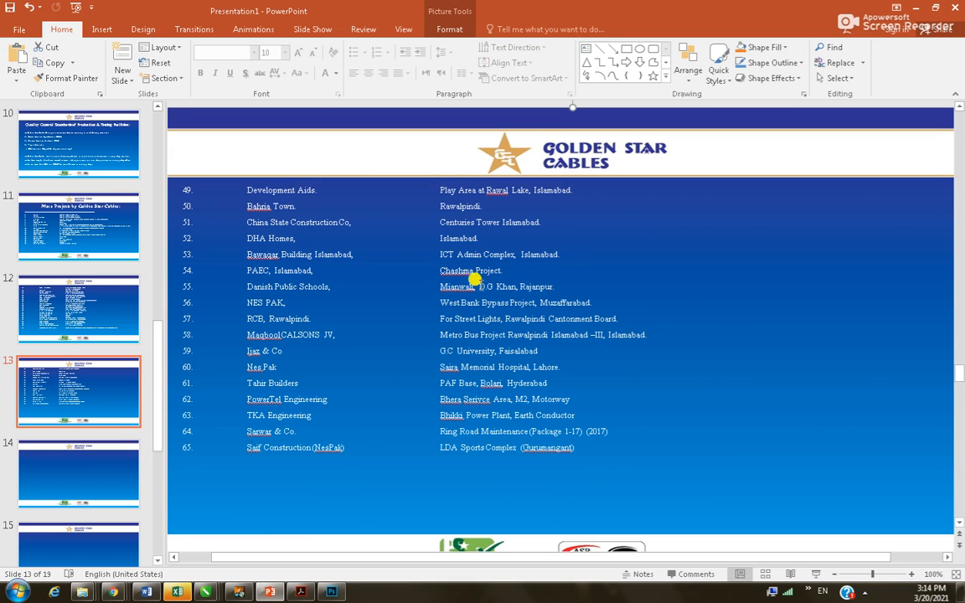
left_click(457, 190)
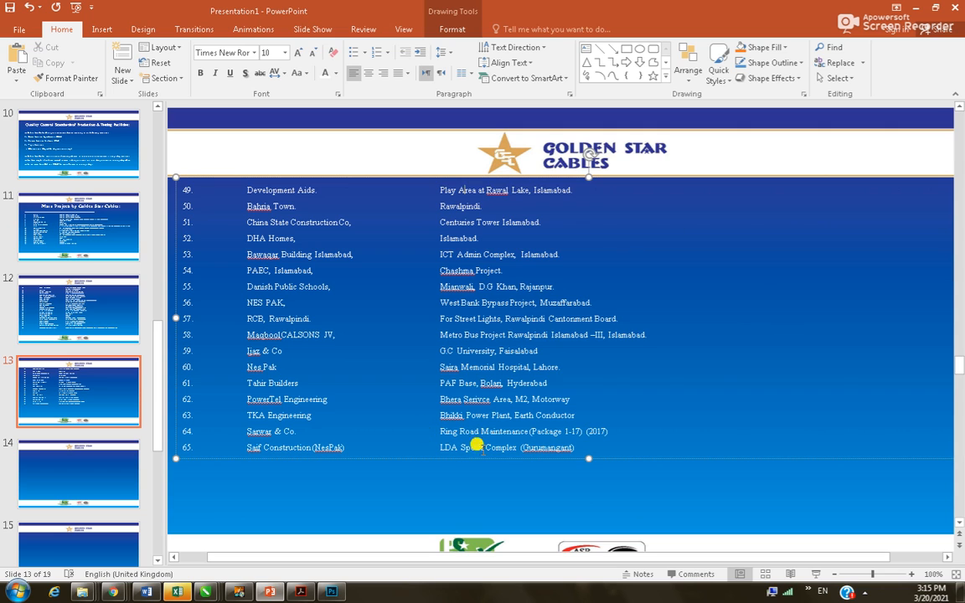
left_click_drag(588, 458, 592, 503)
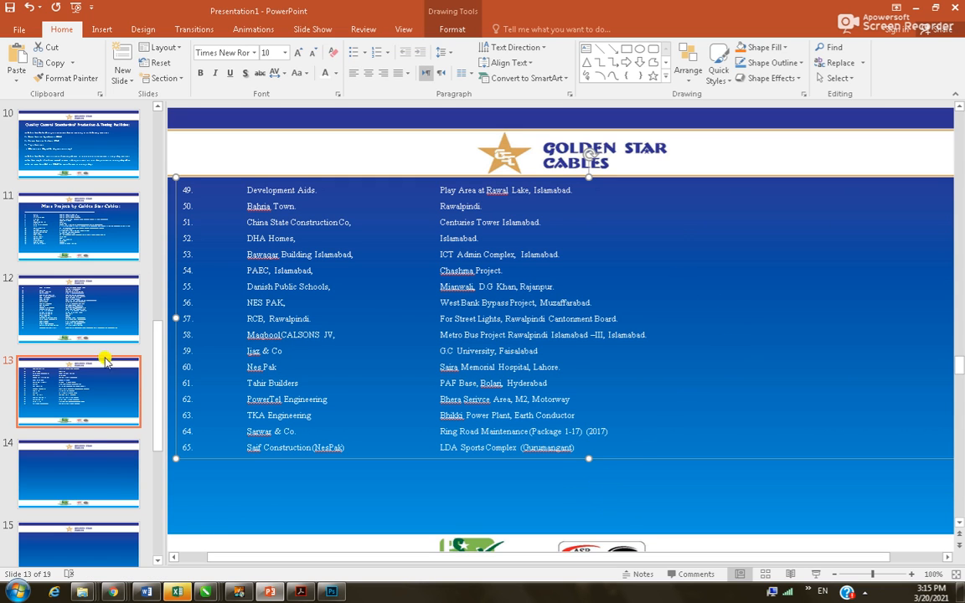
left_click(87, 442)
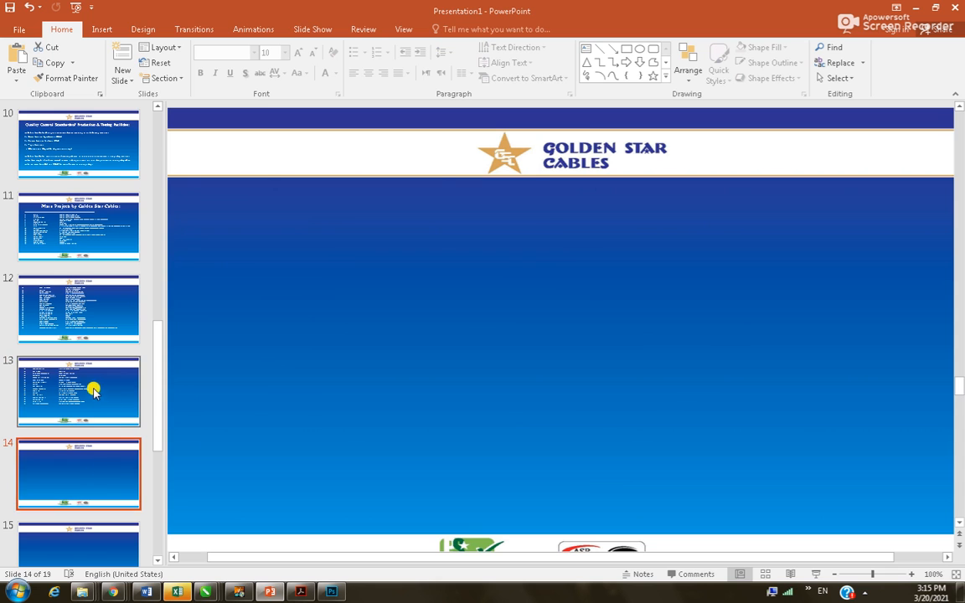
Select project rows 66 through 76 in the Word document and return to PowerPoint
left_click(97, 394)
left_click(78, 478)
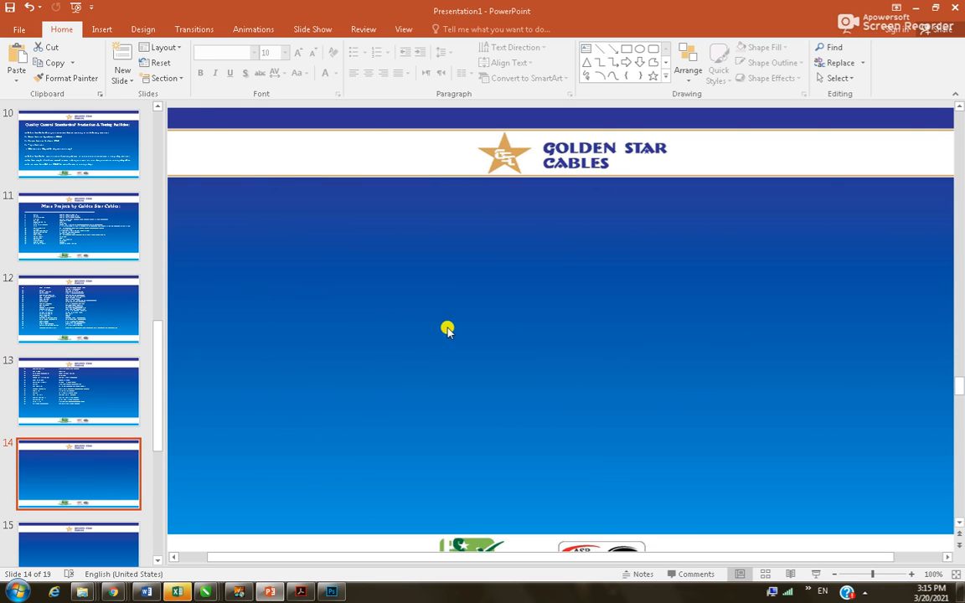
key("alt+Tab")
scroll(251, 346, "down", 2)
scroll(251, 346, "down", 2)
left_click(171, 388)
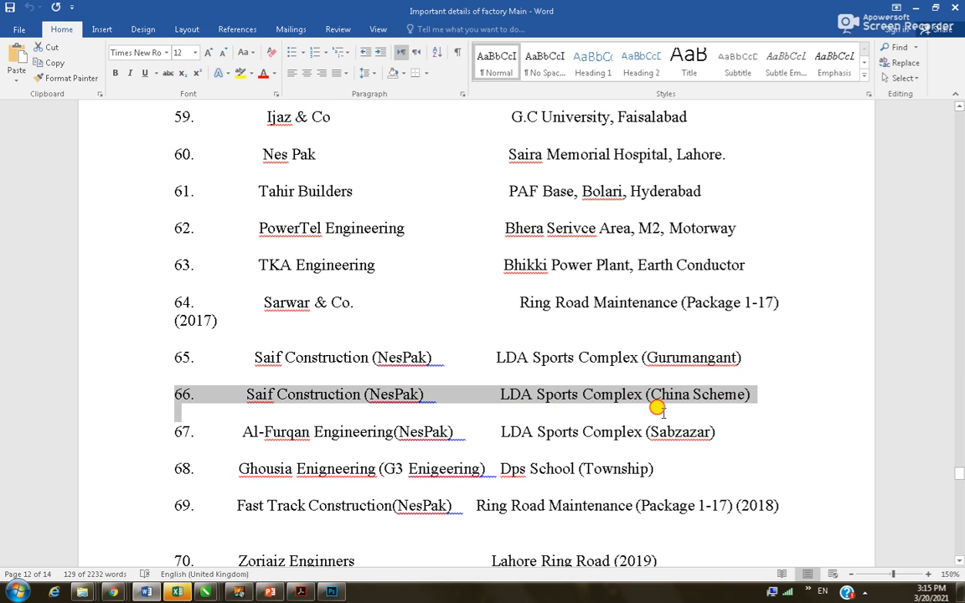
key("shift+Down")
key("shift+Down")
key("shift+Down")
key("shift+Down")
key("shift+Down")
key("shift+Down")
key("shift+Down")
key("shift+Down")
key("shift+Down")
key("shift+Down")
key("shift+Down")
key("shift+Down")
key("shift+Down")
key("shift+Down")
key("shift+Down")
key("shift+Down")
key("shift+Down")
key("shift+Down")
key("shift+Down")
key("shift+Down")
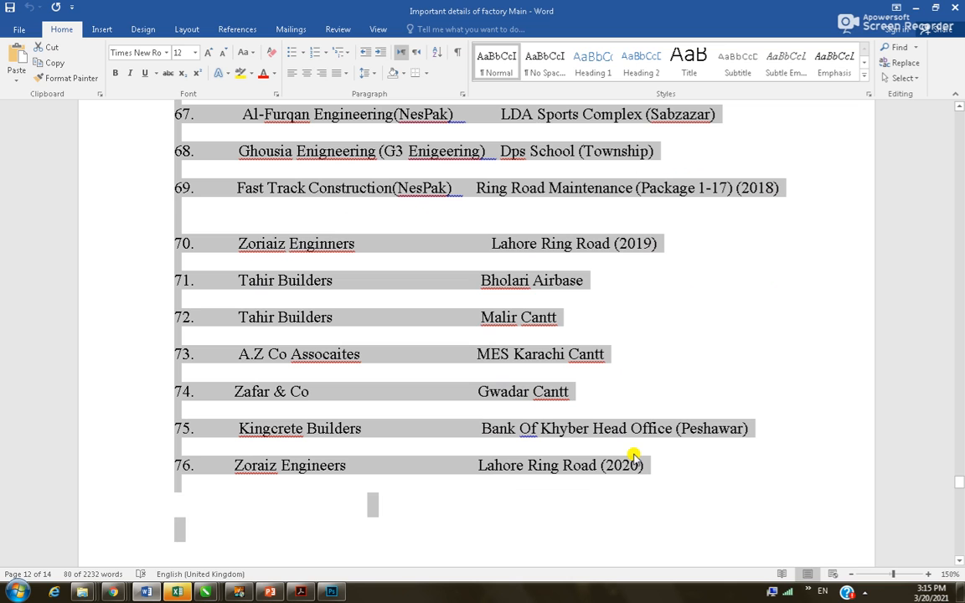
key("shift+Up")
key("shift+Up")
scroll(352, 391, "down", 5)
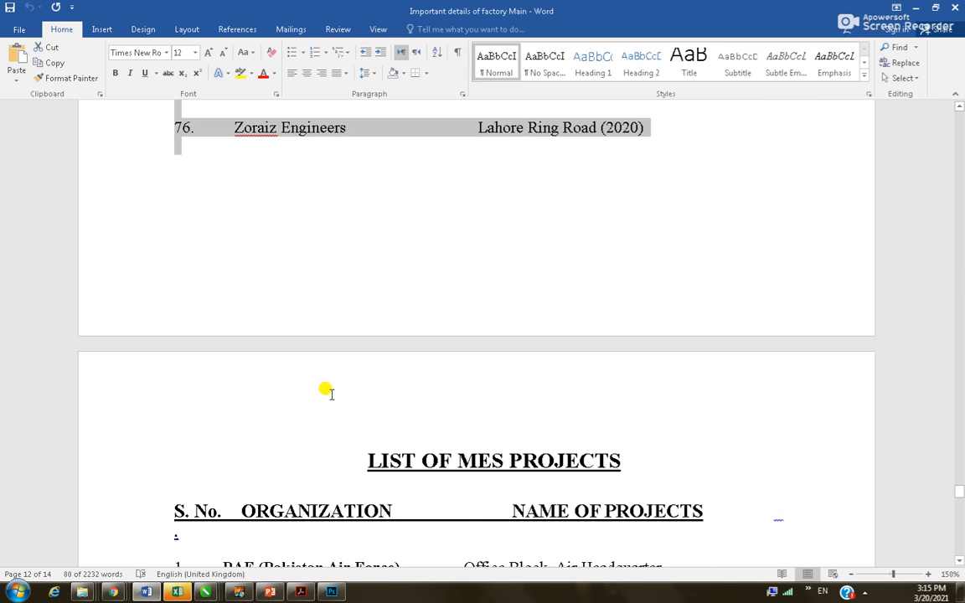
key("alt+Tab")
Paste rows 66–76 onto slide 14 and widen the text box to both sides
key("ctrl+v")
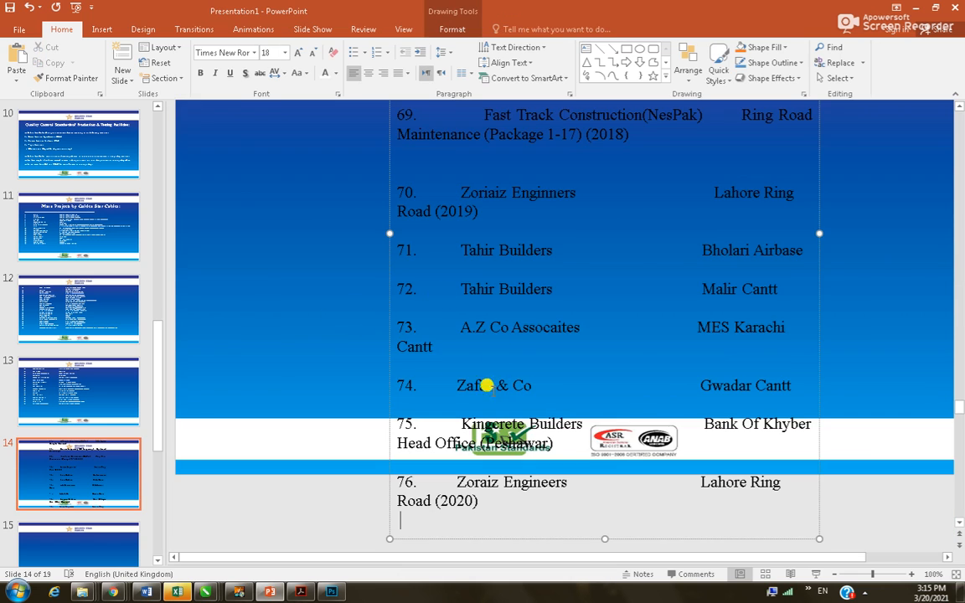
left_click_drag(387, 234, 190, 179)
left_click_drag(817, 223, 928, 209)
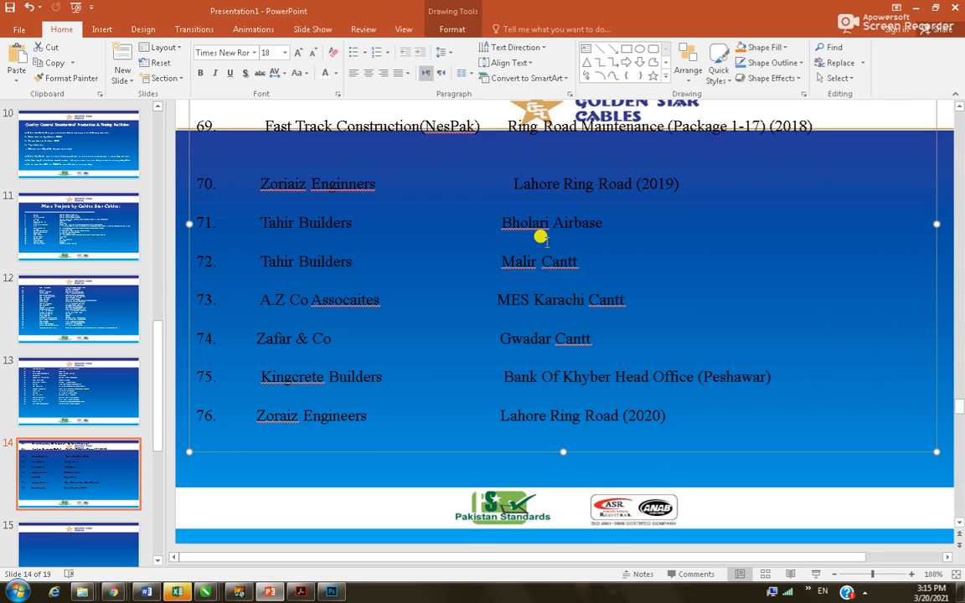
left_click(483, 215, "shift")
Shrink the pasted list to 10 pt and move it down below the logo
left_click(319, 234)
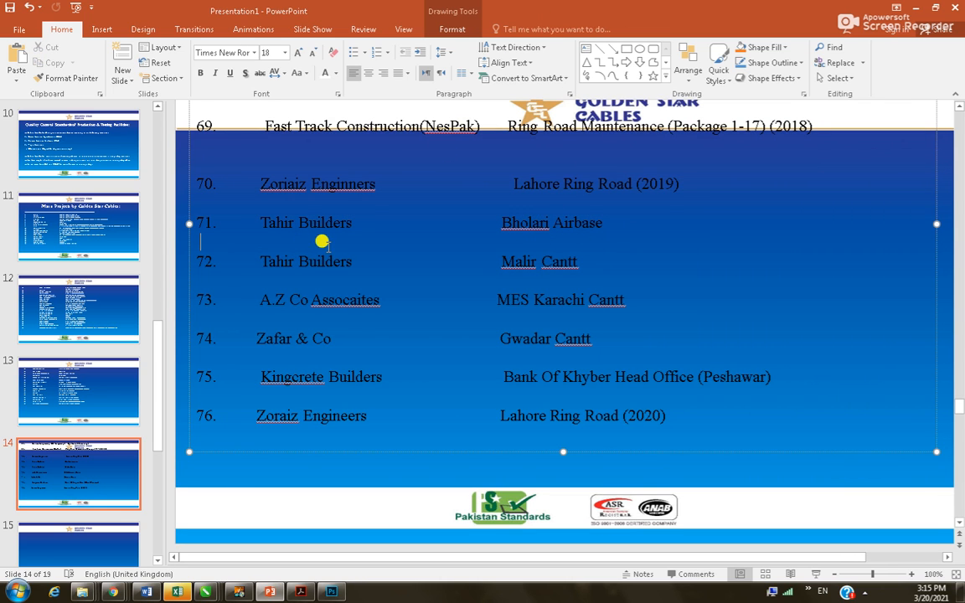
key("ctrl+a")
scroll(527, 263, "down", 1)
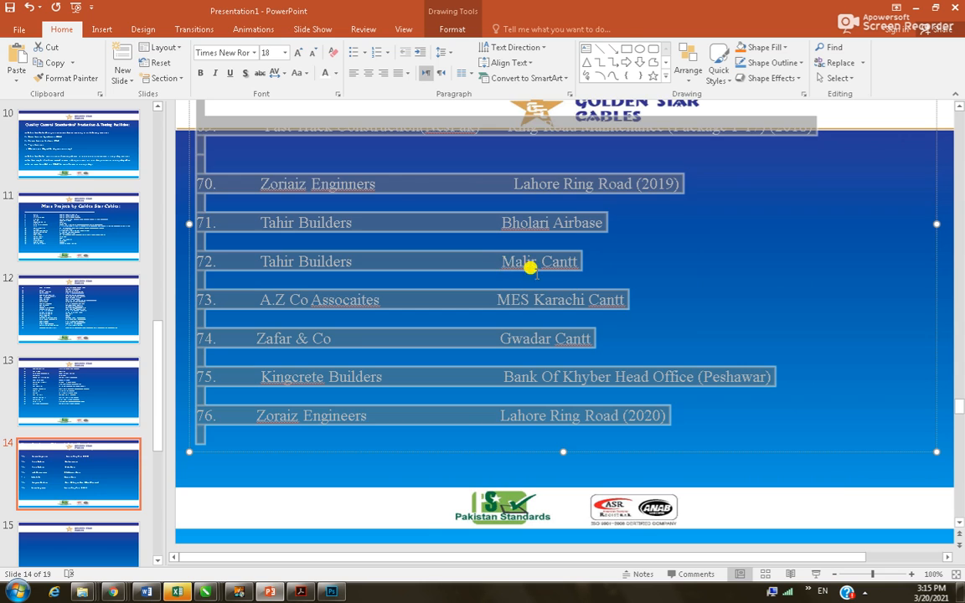
scroll(528, 274, "down", 3)
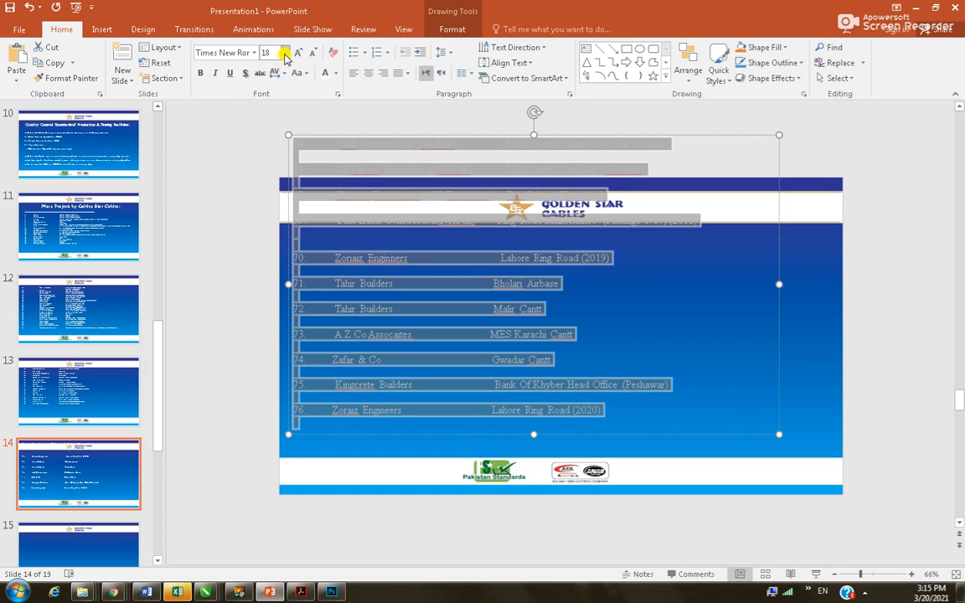
left_click(285, 53)
left_click(277, 93)
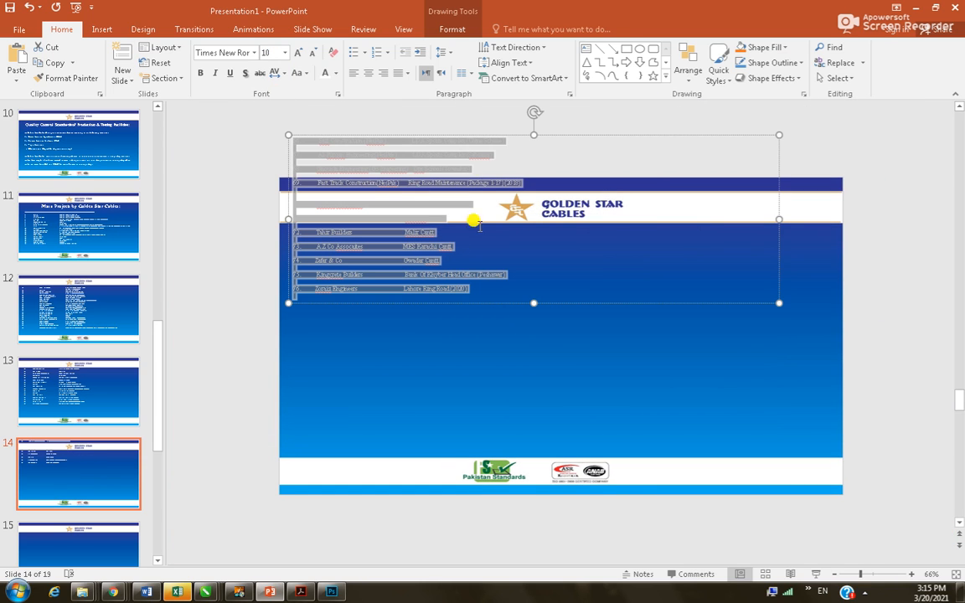
left_click_drag(508, 135, 503, 235)
Enlarge the slide 14 list text to 14 pt
left_click(347, 270)
key("ctrl+a")
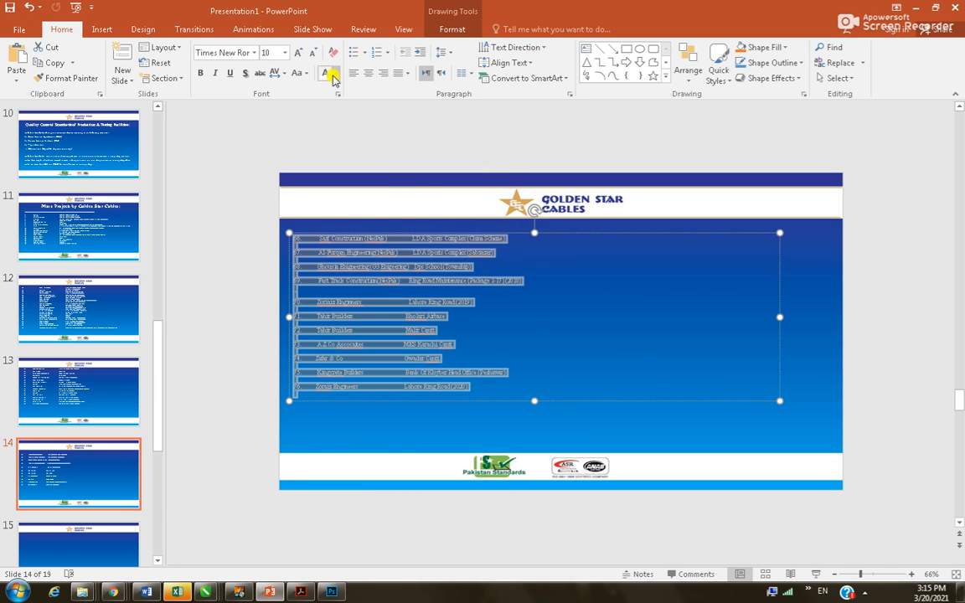
left_click(285, 53)
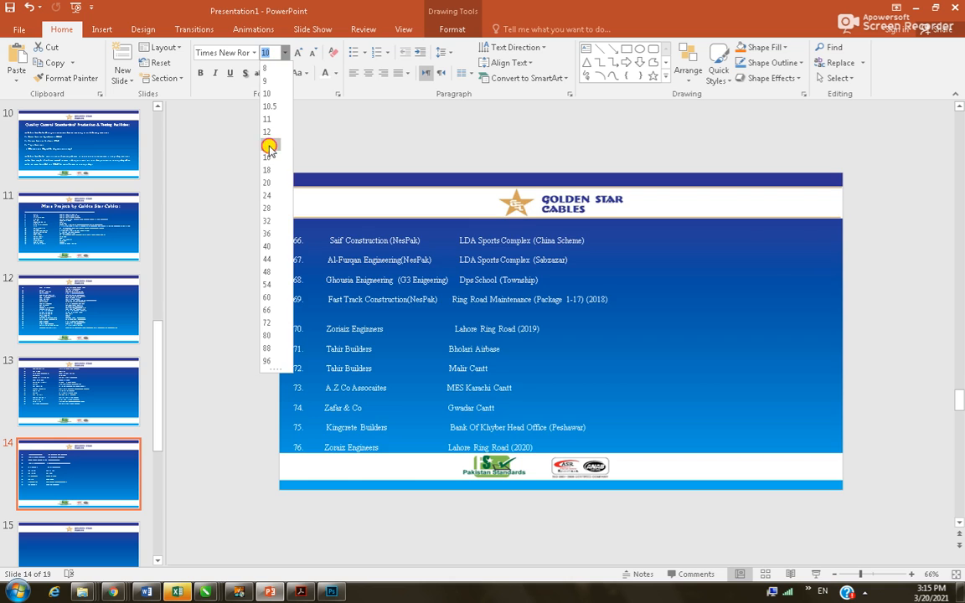
left_click(269, 148)
left_click(453, 217)
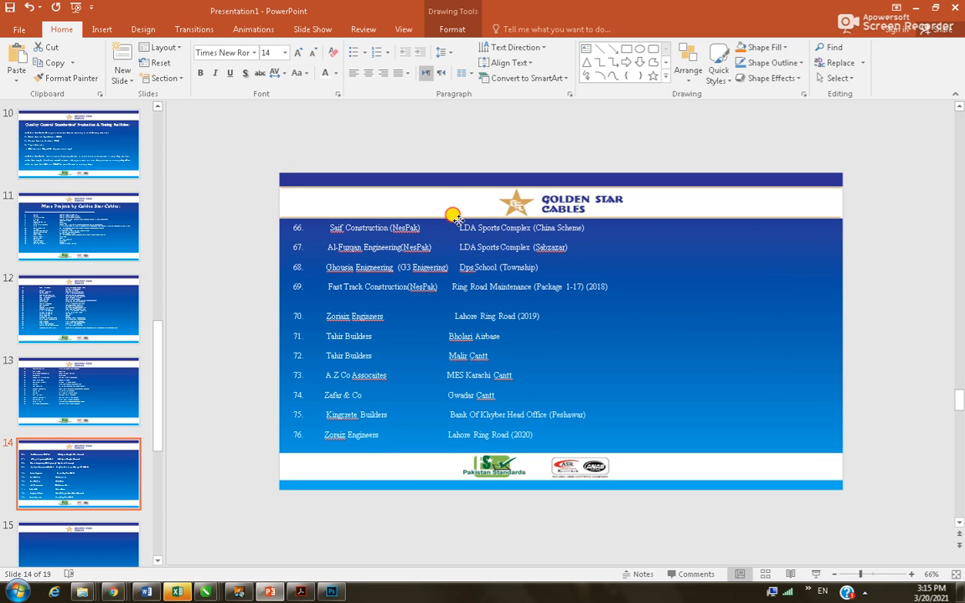
left_click(453, 218)
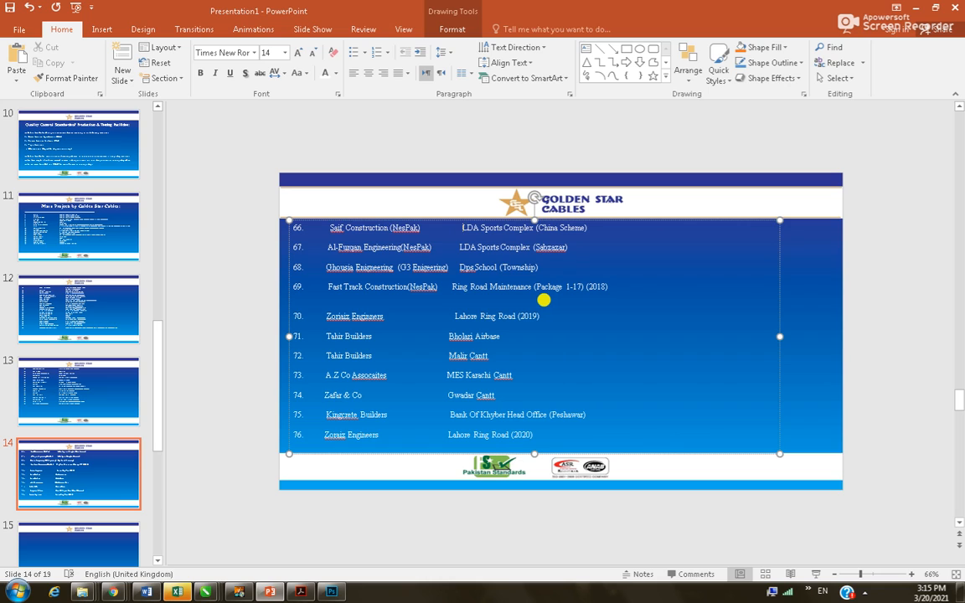
Tab the project names of rows 66–69, including Dps School (Township), into the second column
key("Tab")
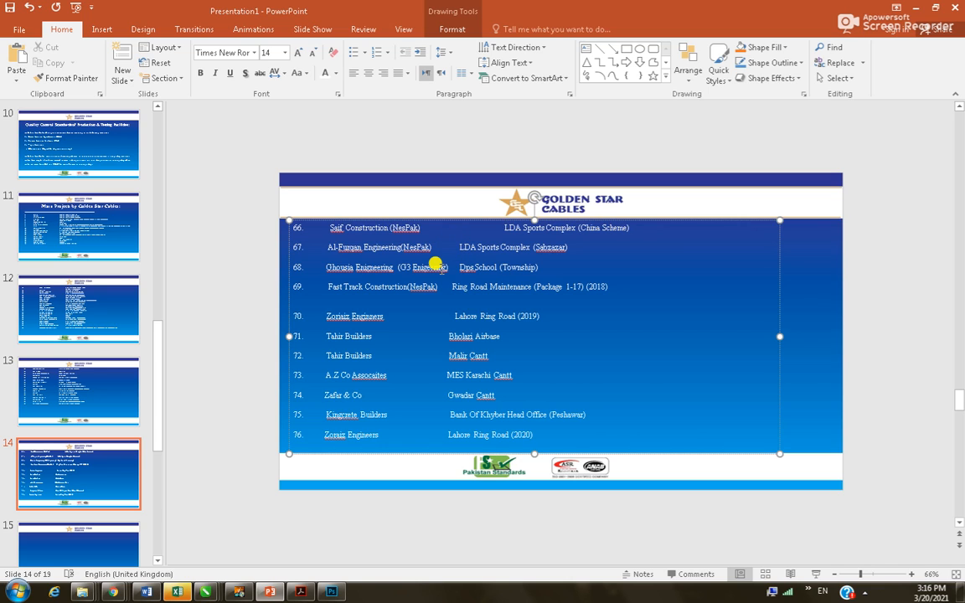
left_click(456, 244)
key("Tab")
left_click(458, 267)
key("Tab")
left_click(451, 287)
key("Tab")
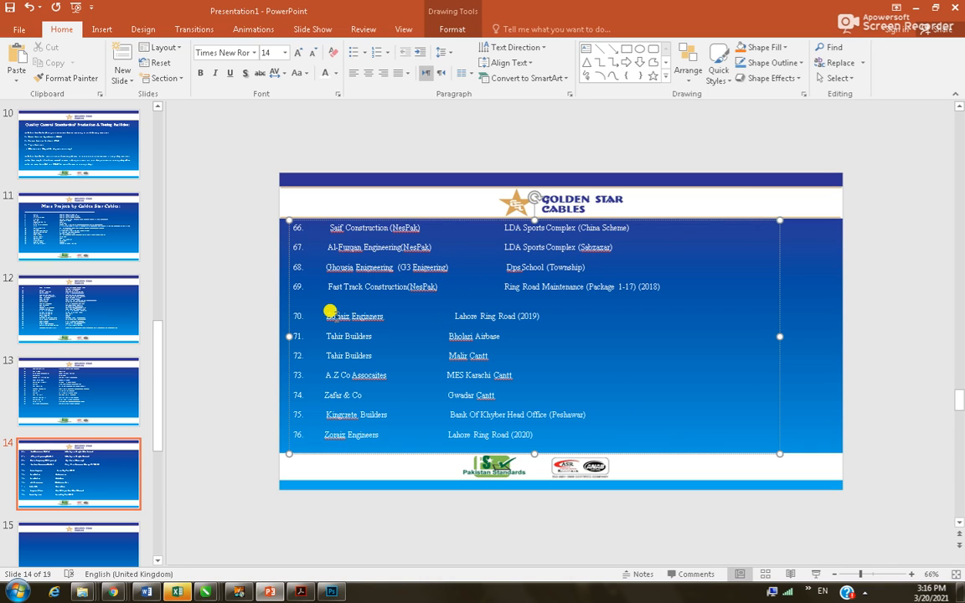
Remove the stray character before Saif and indent rows 66–70's organisations, Saif Construction through Zoraiz Engineers
left_click(326, 228)
key("shift+Left")
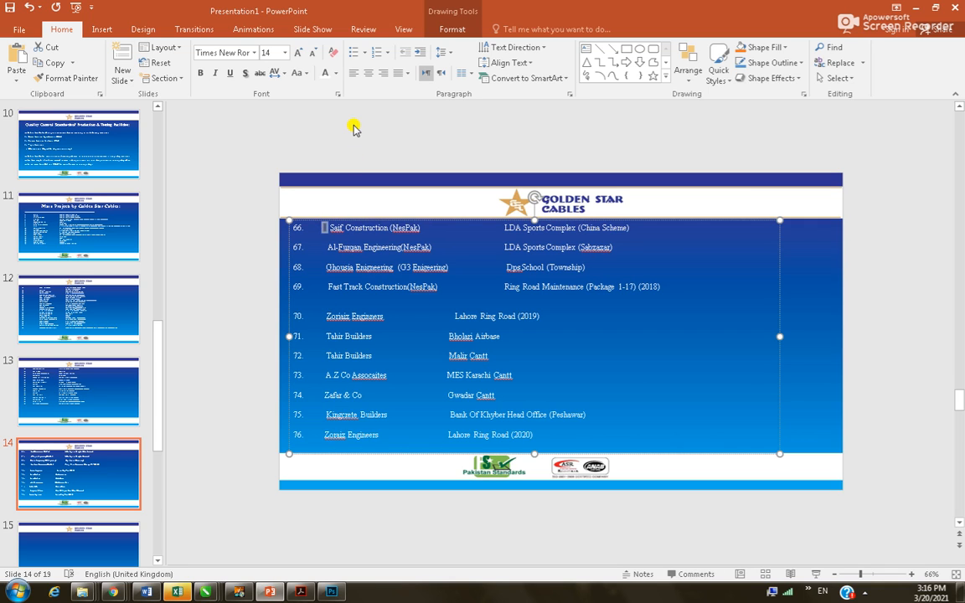
key("BackSpace")
key("Tab")
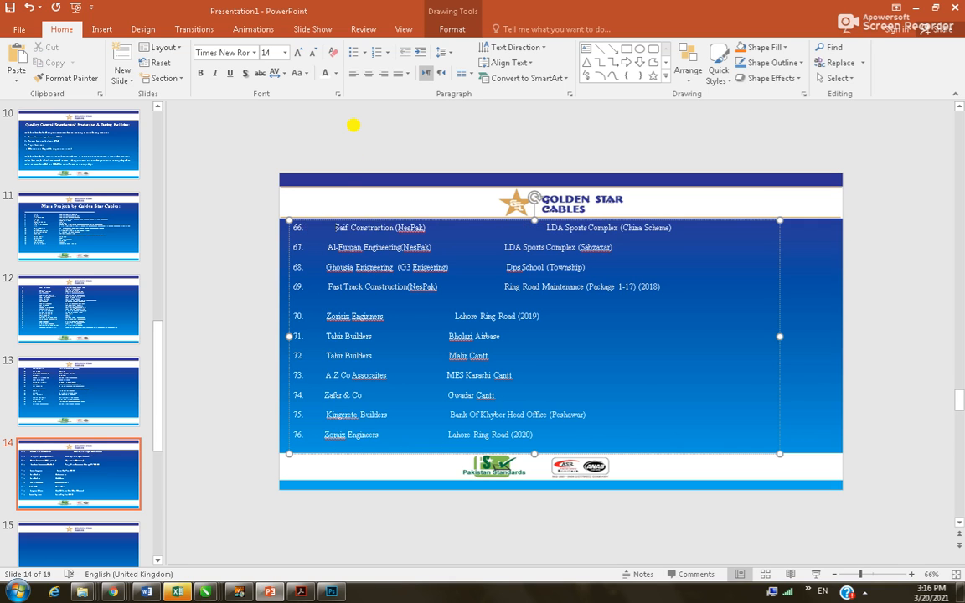
left_click(329, 248)
key("Tab")
left_click(324, 266)
key("Tab")
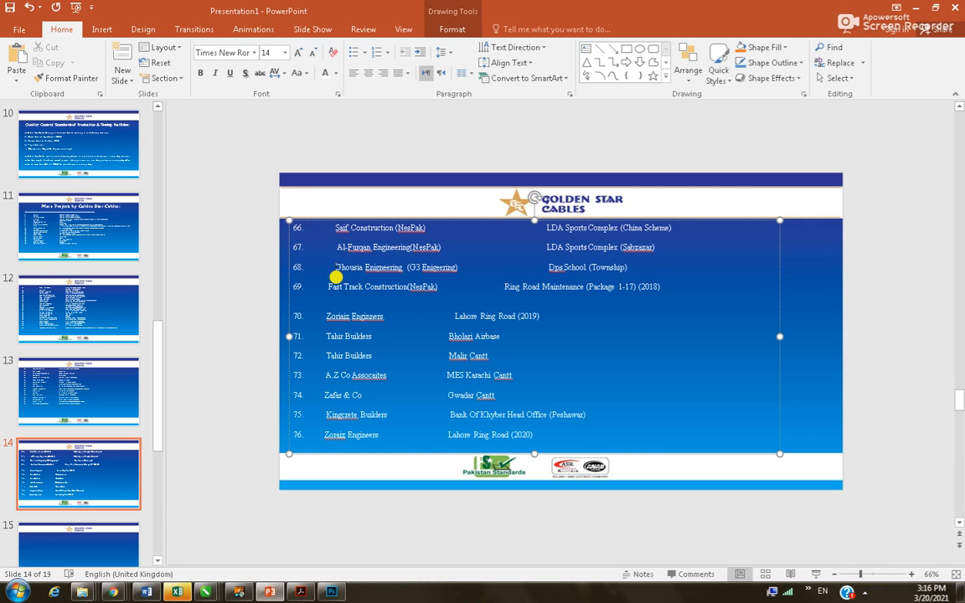
left_click(330, 287)
key("Tab")
left_click(328, 315)
key("Tab")
Indent rows 71–76's organisations: Tahir Builders (twice), Zafar & Co, Kingcrete Builders and Zoraiz Engineers
left_click(332, 337)
key("Tab")
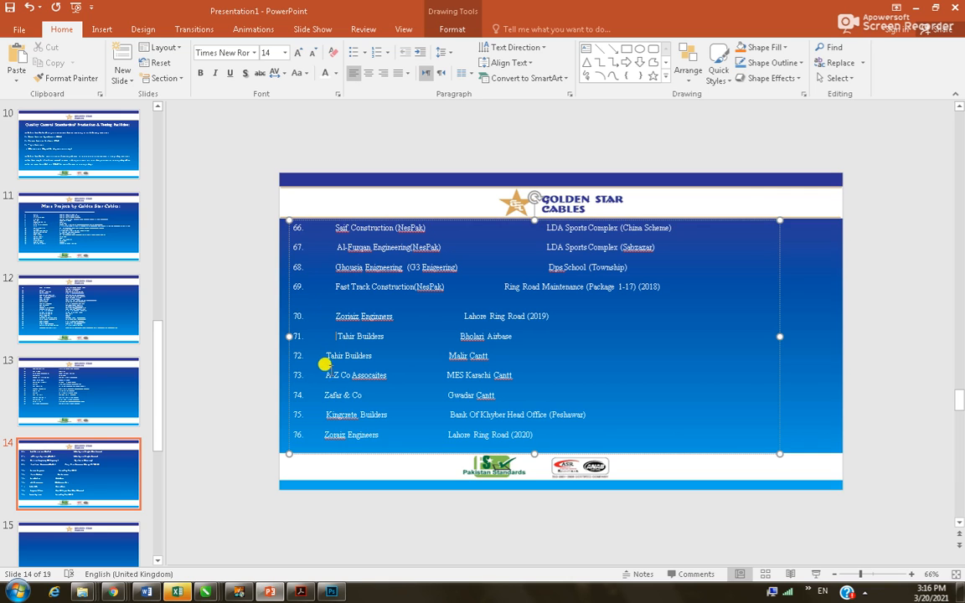
left_click(324, 355)
key("Tab")
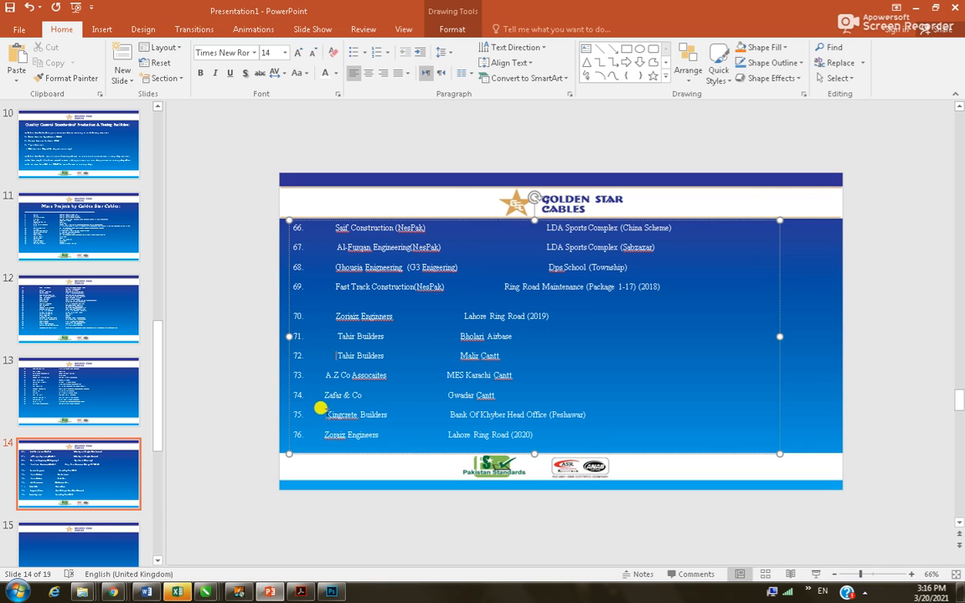
left_click(323, 394)
key("Tab")
left_click(323, 413)
key("Tab")
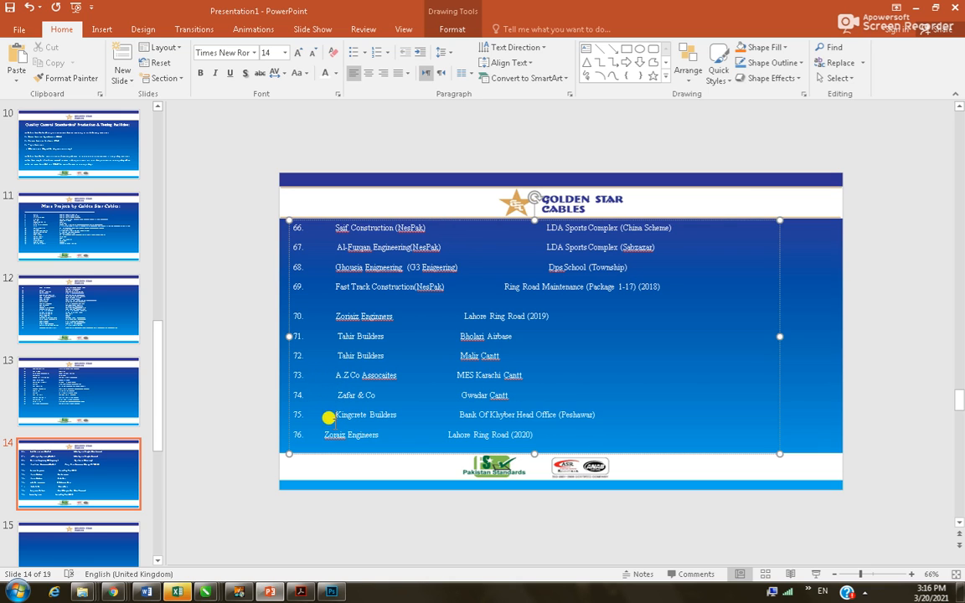
left_click(323, 433)
key("Tab")
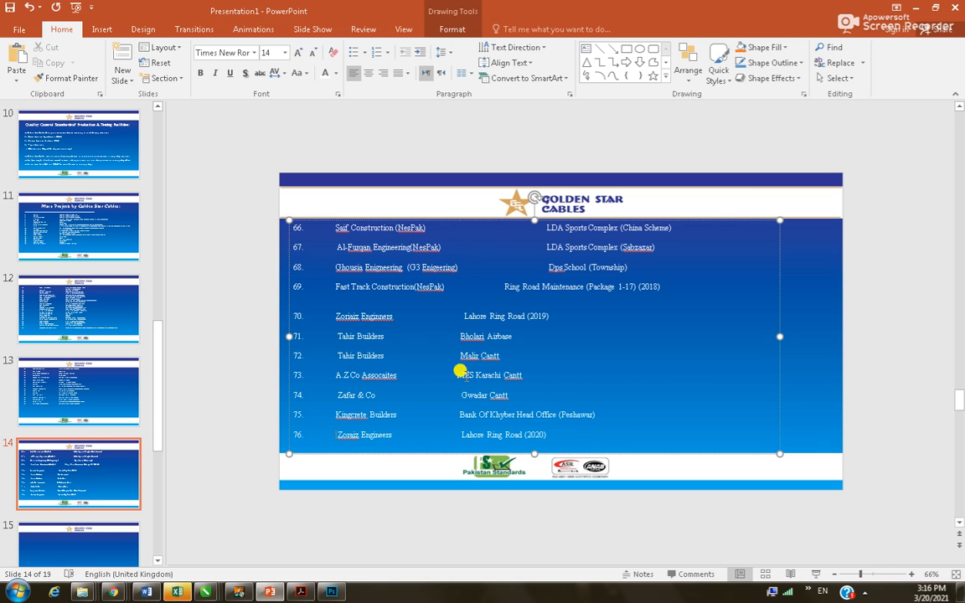
Align Ring Road Maintenance, Lahore Ring Road (2019), Bholari Airbase, Malir Cantt and MES Karachi Cantt in the project column
left_click(501, 285)
key("Tab")
left_click(463, 316)
key("Tab")
left_click(457, 335)
key("Tab")
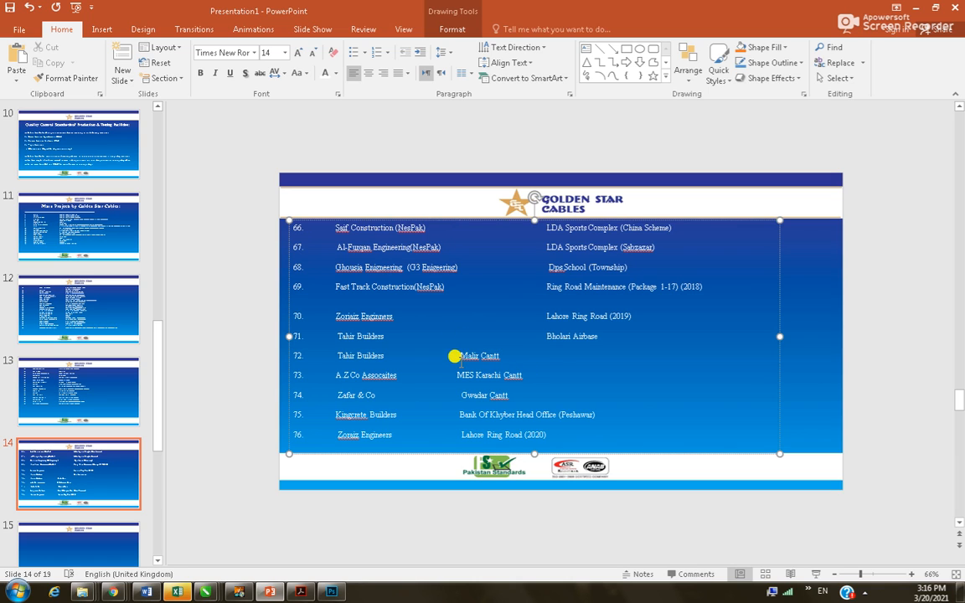
left_click(456, 354)
key("Tab")
key("Tab")
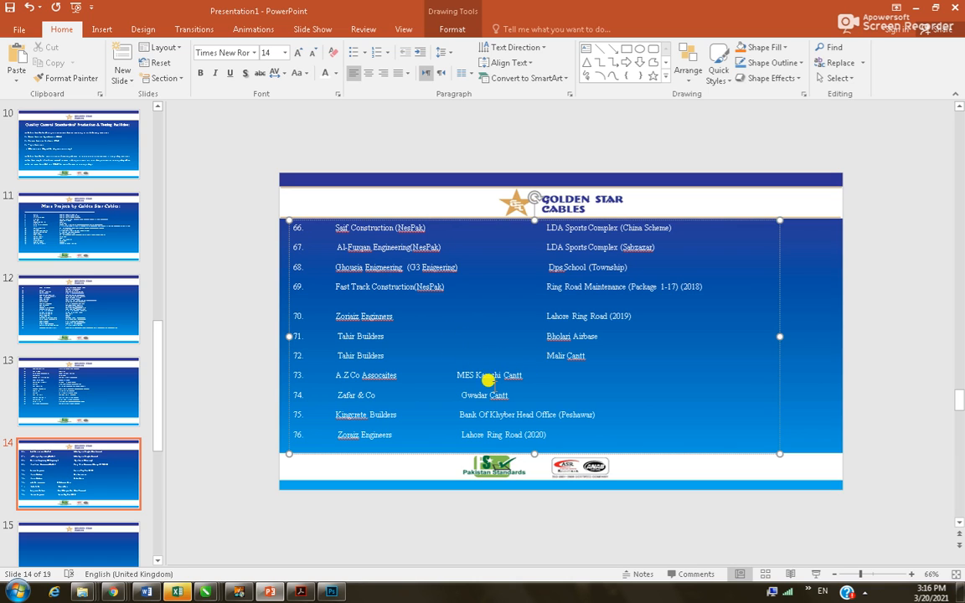
left_click(453, 369)
key("Tab")
key("Tab")
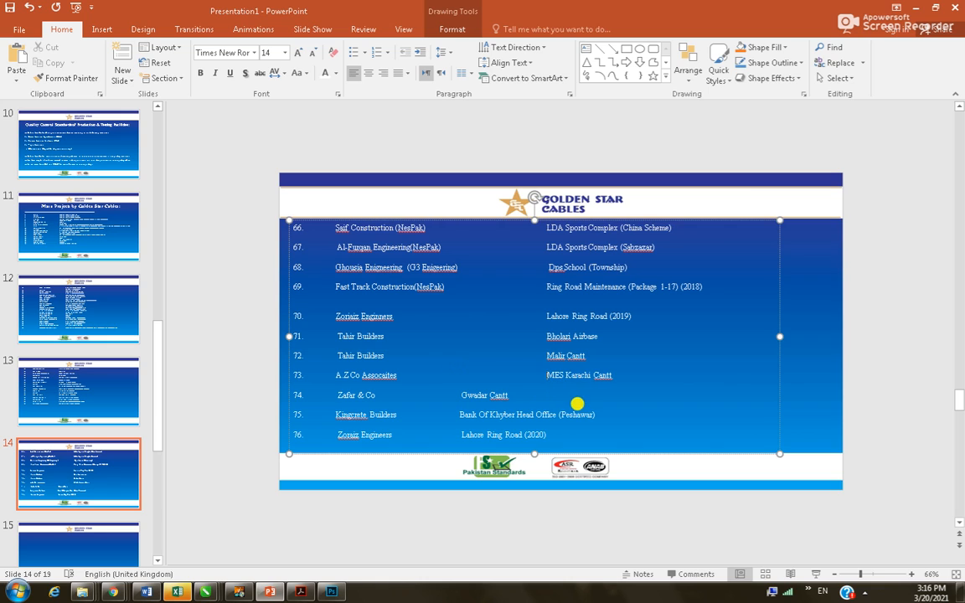
Align Gwadar Cantt, Bank Of Khyber and Lahore Ring Road (2020), then go to slide 15
left_click(457, 392)
key("Tab")
key("Tab")
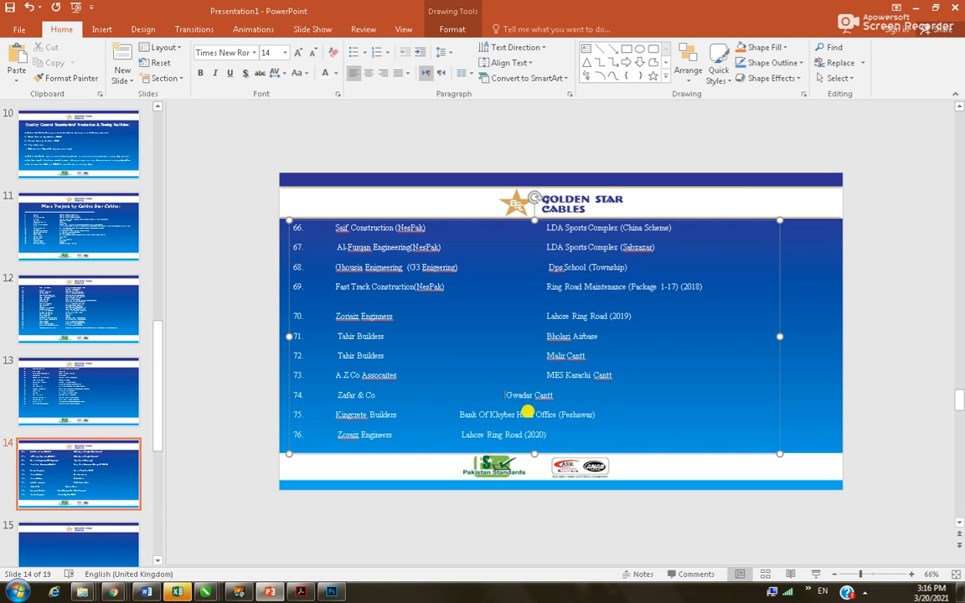
left_click(457, 411)
key("Tab")
key("Tab")
left_click(455, 430)
key("Tab")
key("Tab")
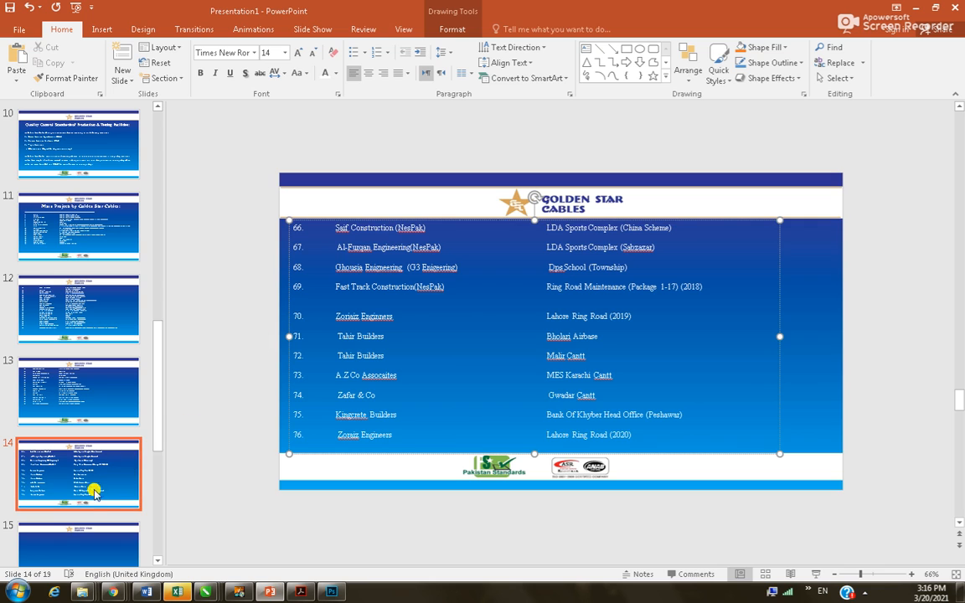
left_click(75, 543)
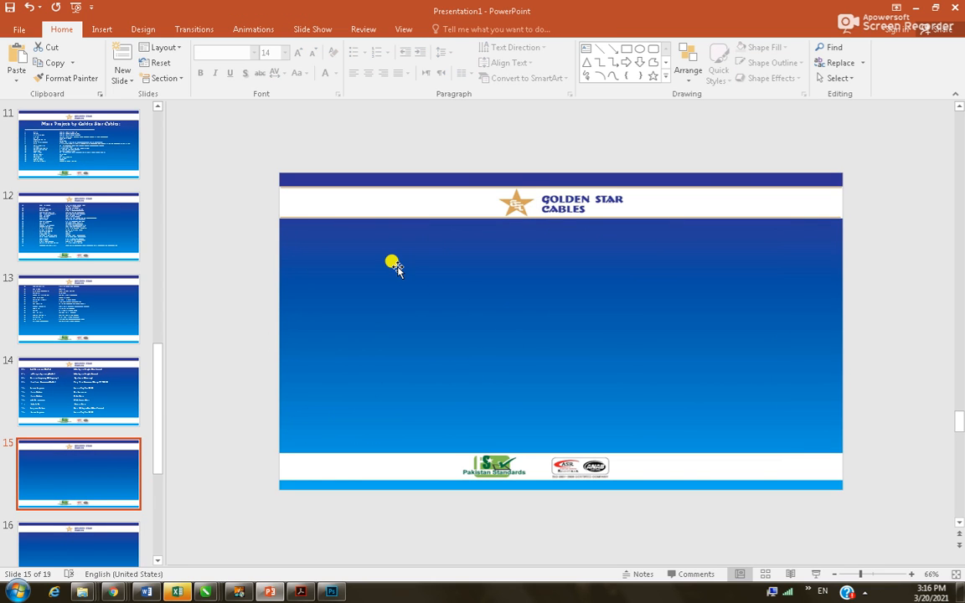
Copy the LIST OF MES PROJECTS heading from the Word document and paste it onto slide 15
left_click(78, 347)
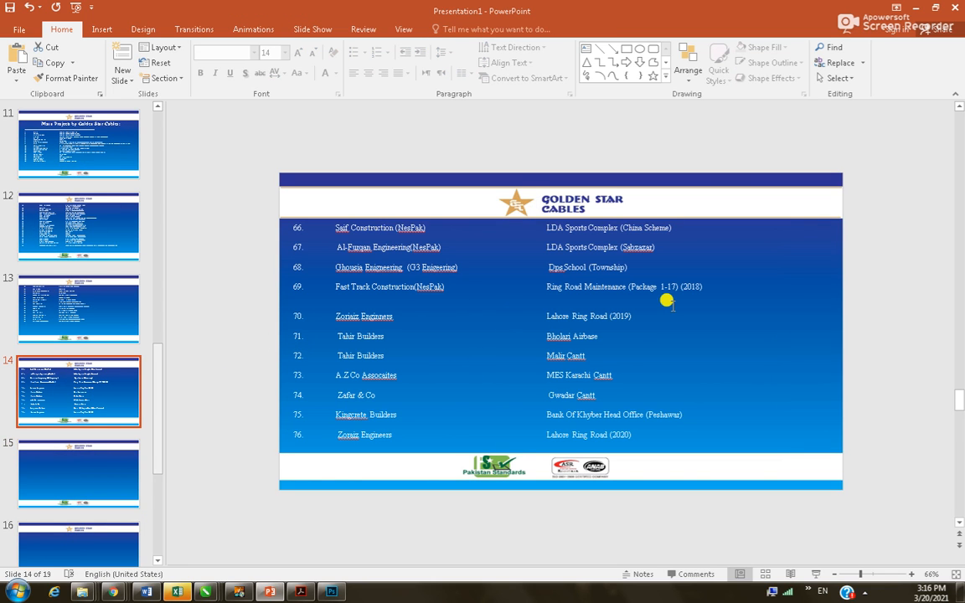
left_click(117, 448)
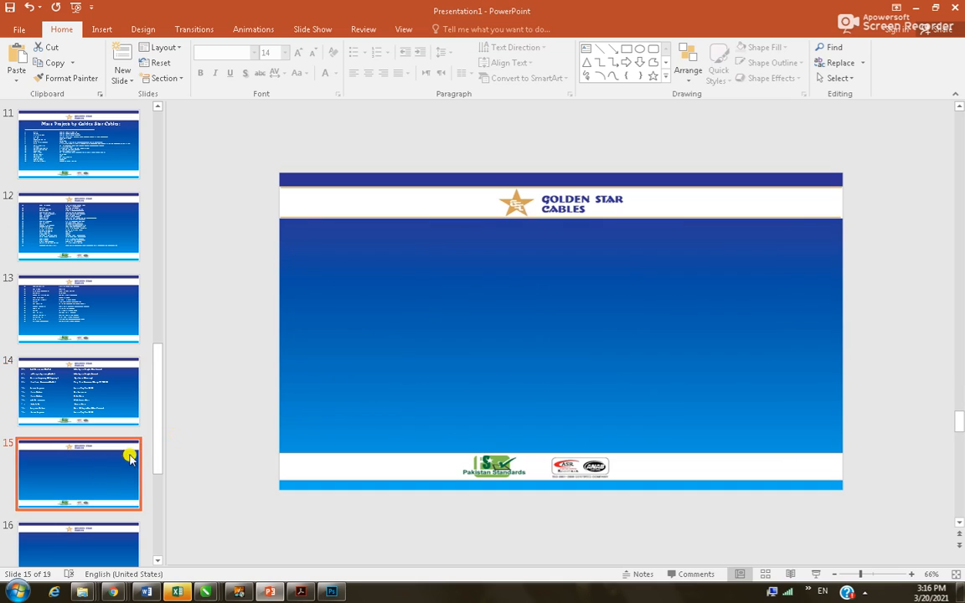
key("alt+Tab")
scroll(440, 358, "down", 6)
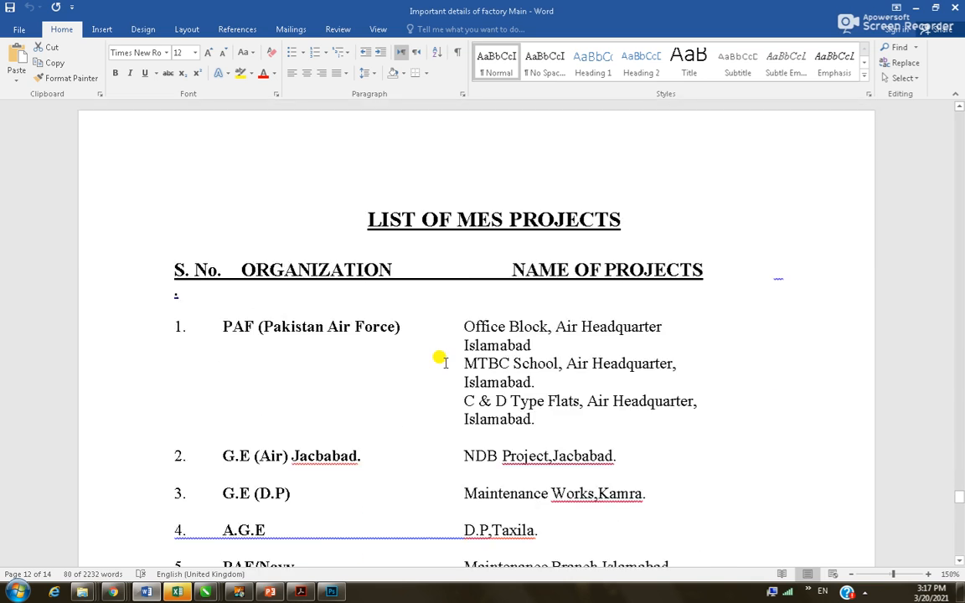
scroll(434, 318, "down", 15)
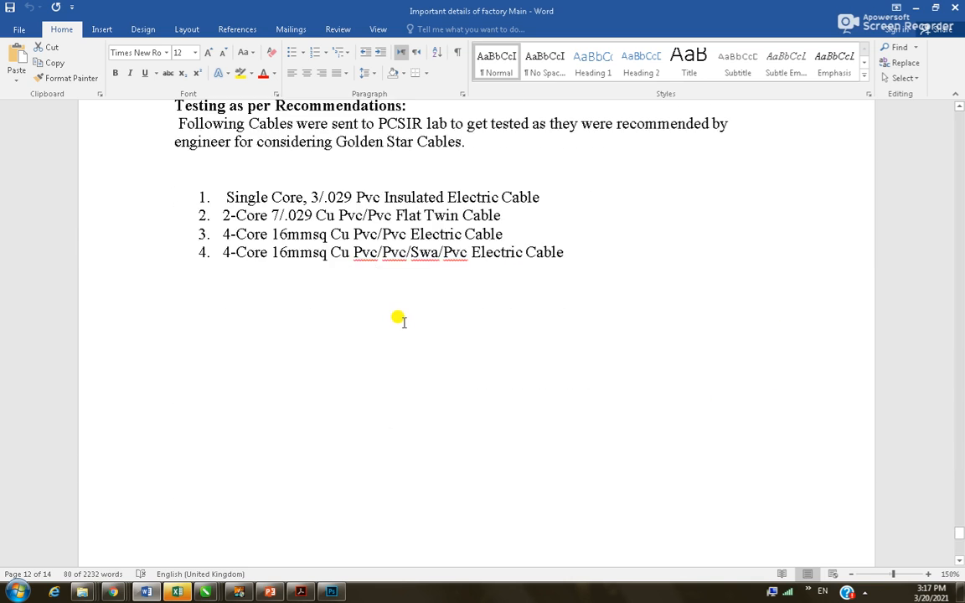
scroll(400, 323, "up", 18)
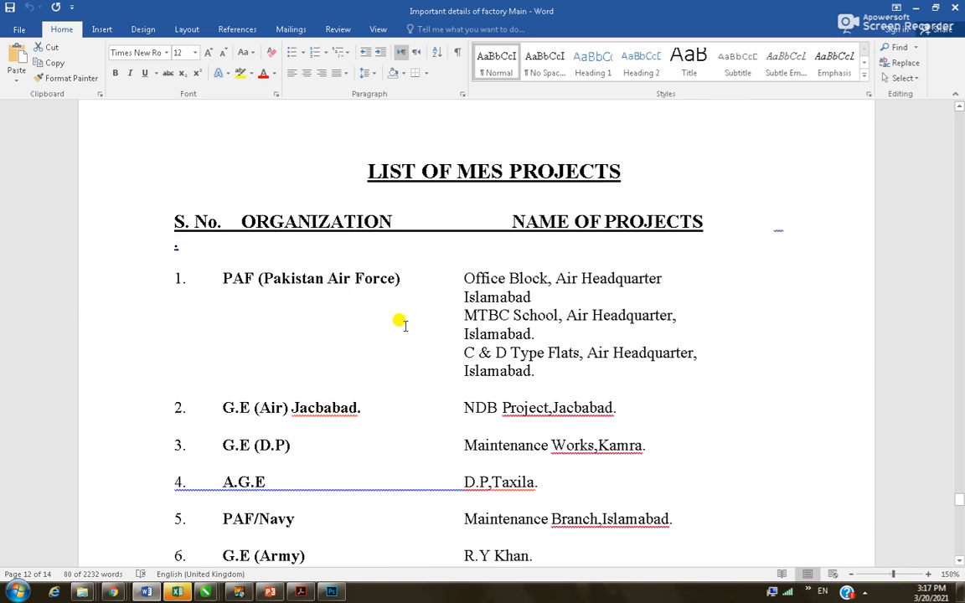
left_click_drag(369, 220, 644, 239)
key("ctrl+c")
key("alt+Tab")
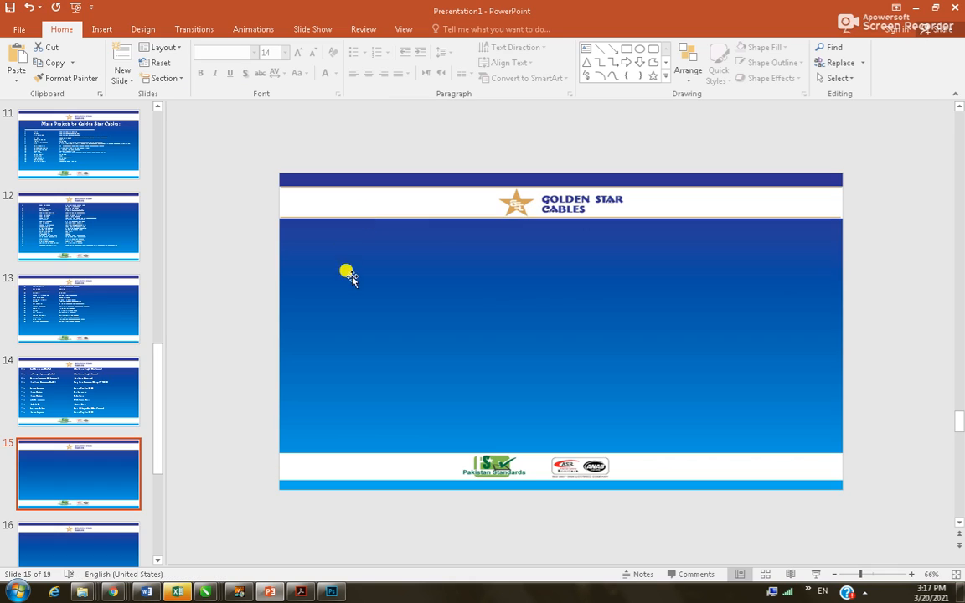
key("ctrl+v")
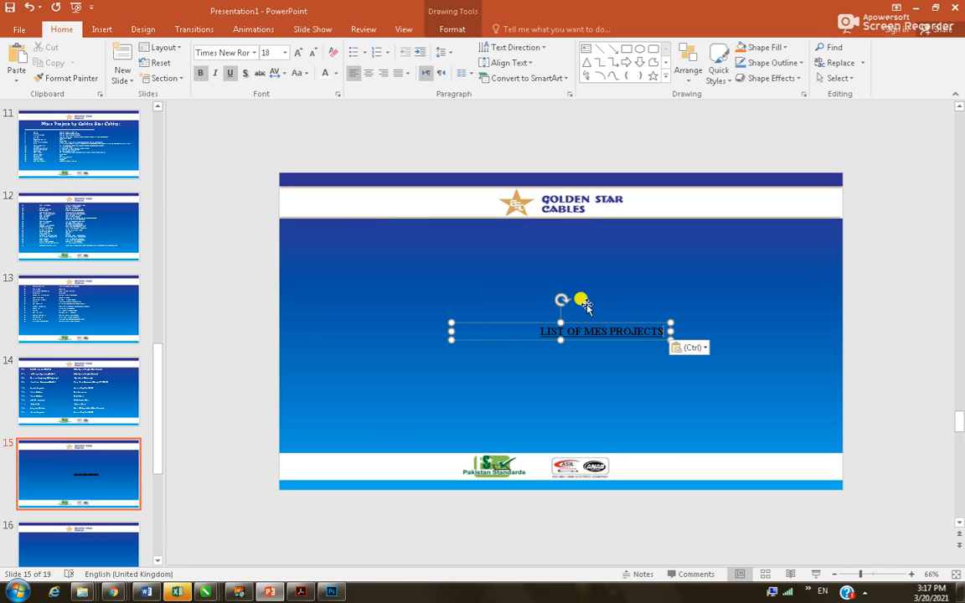
Make the heading white at 32 pt and centre it just below the header band
left_click_drag(587, 325, 567, 244)
triple_click(553, 237)
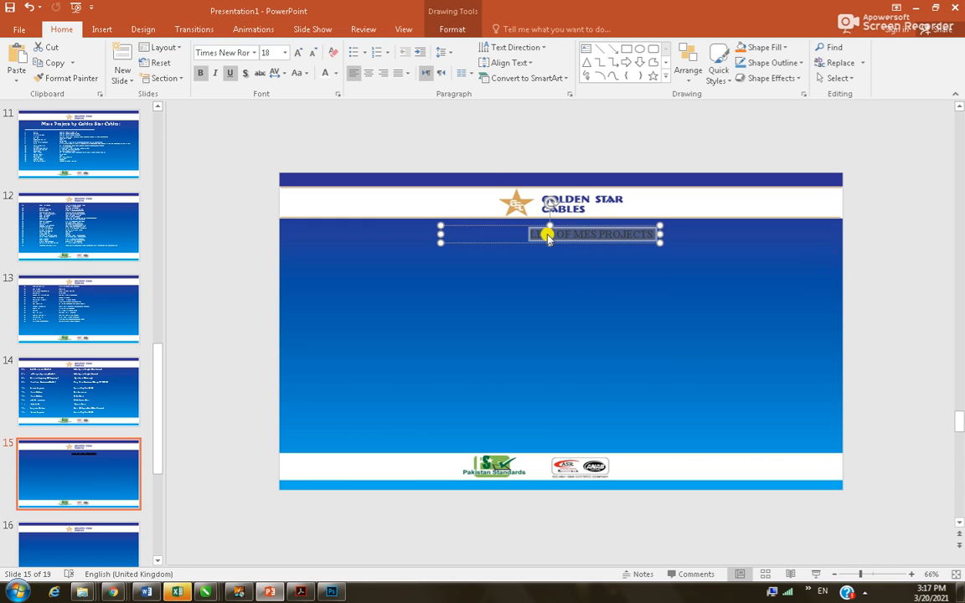
left_click(326, 73)
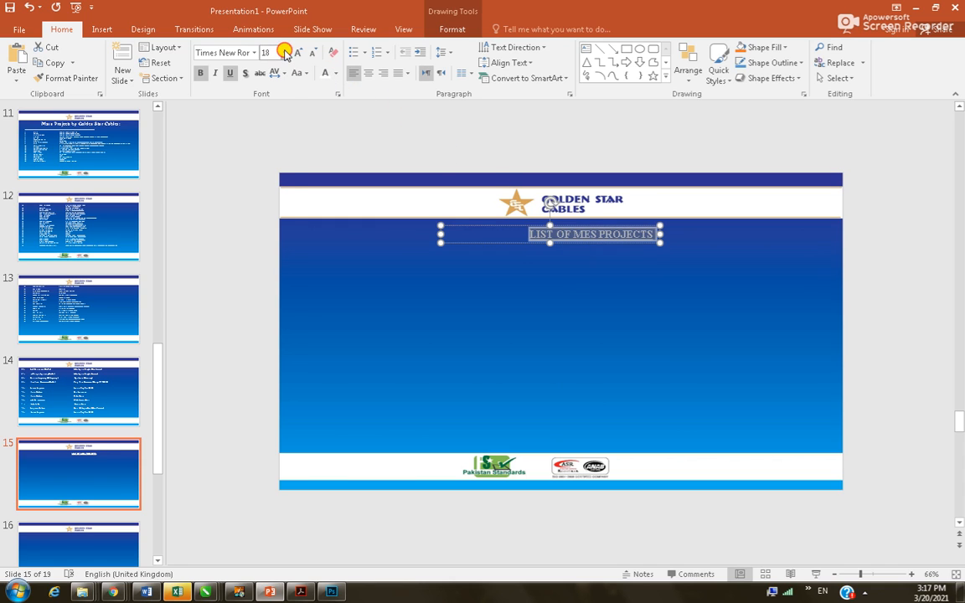
left_click(285, 53)
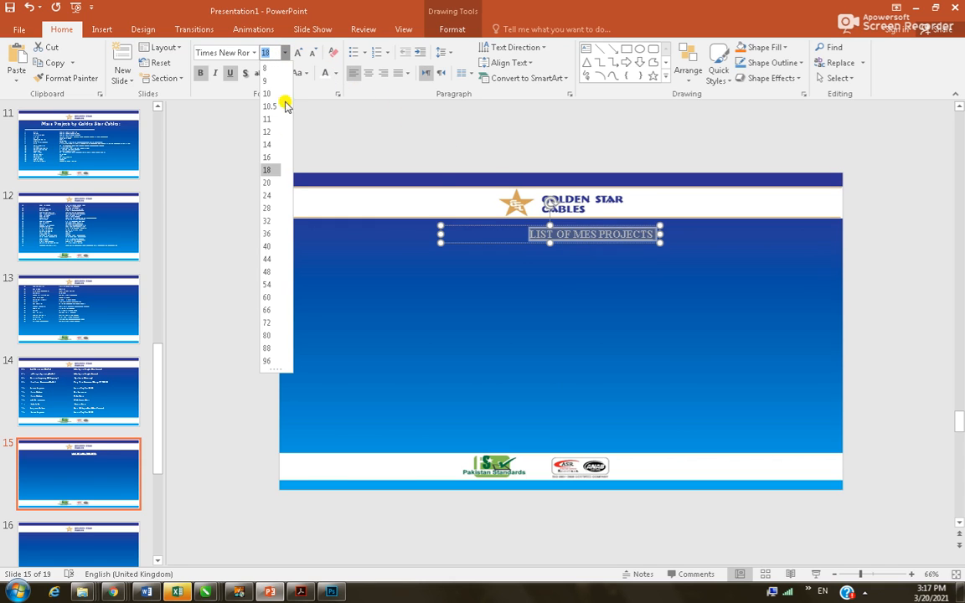
left_click(268, 220)
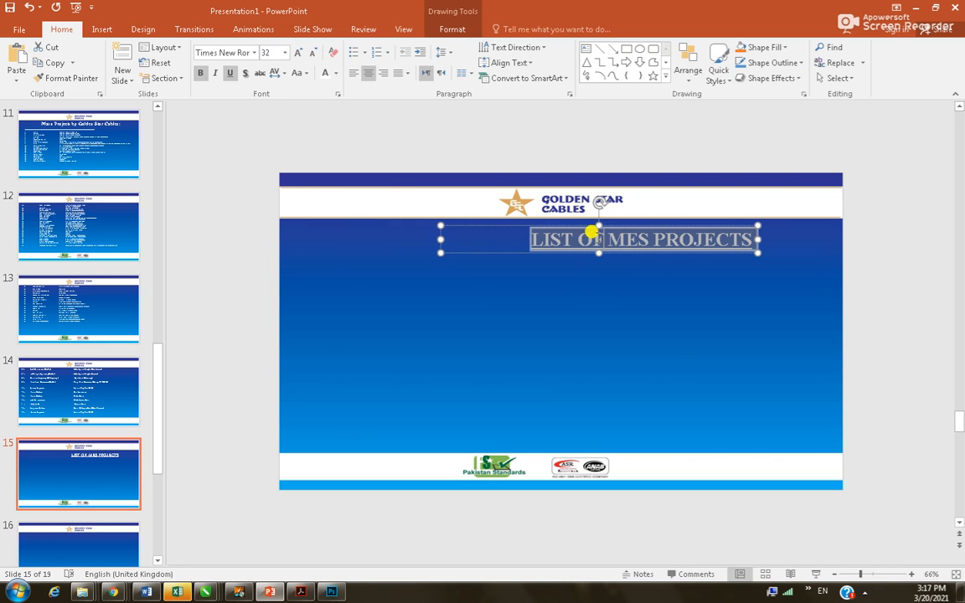
left_click(543, 236)
triple_click(549, 239)
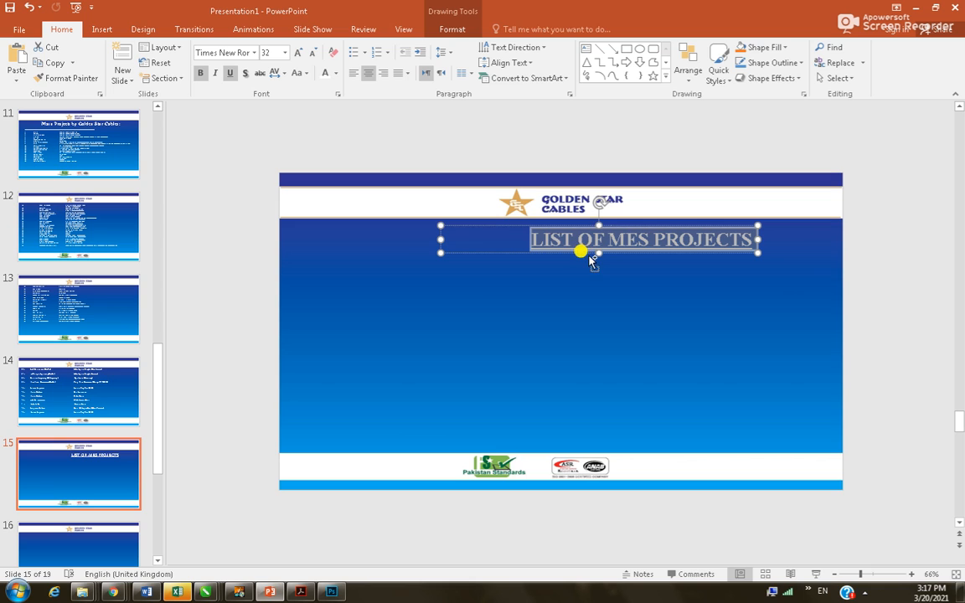
left_click_drag(572, 224, 549, 220)
left_click(544, 266)
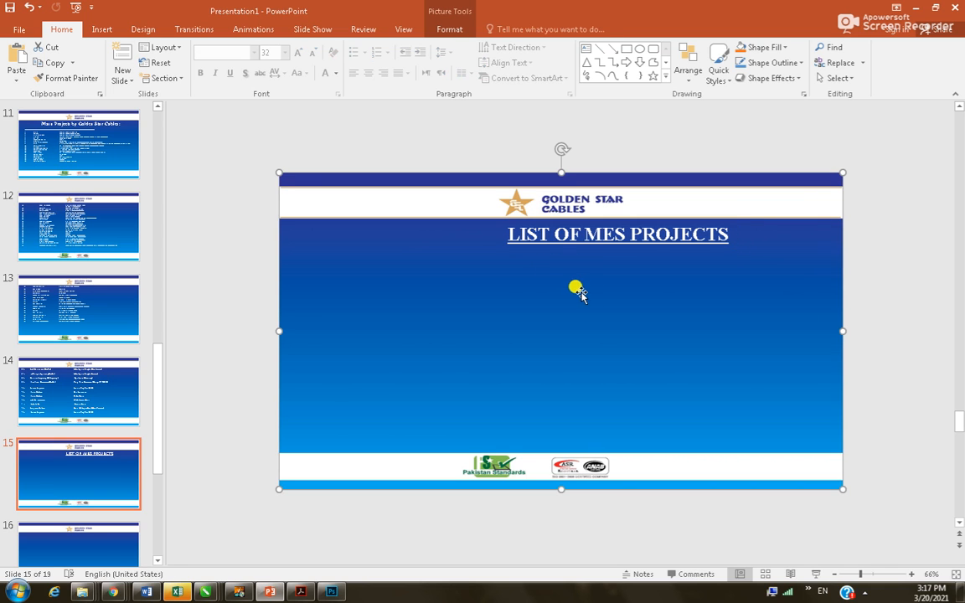
Select the Word table from its header row through the closing Cantonment sentence, then return to slide 15
key("alt+Tab")
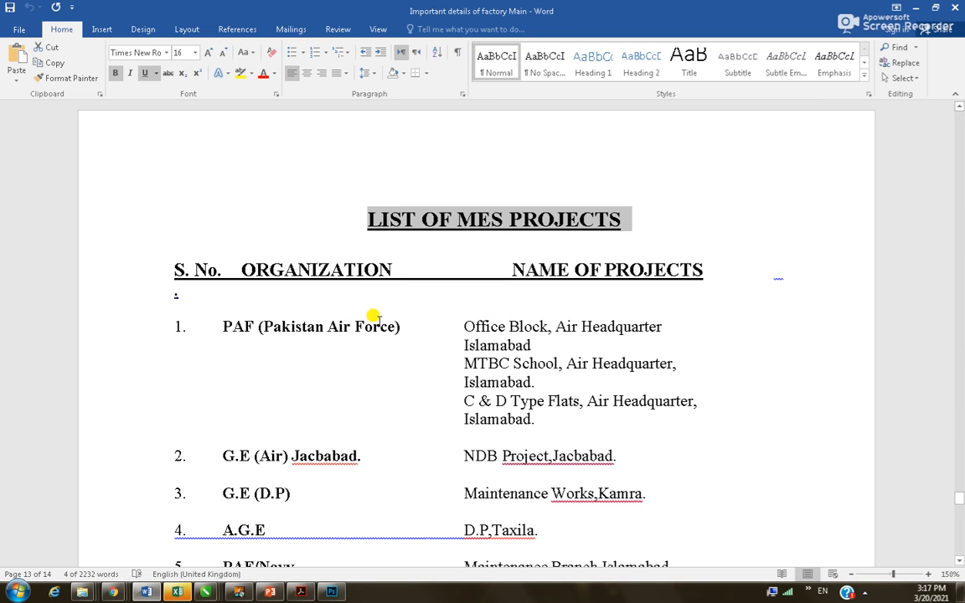
left_click_drag(173, 263, 637, 457)
scroll(629, 444, "down", 10)
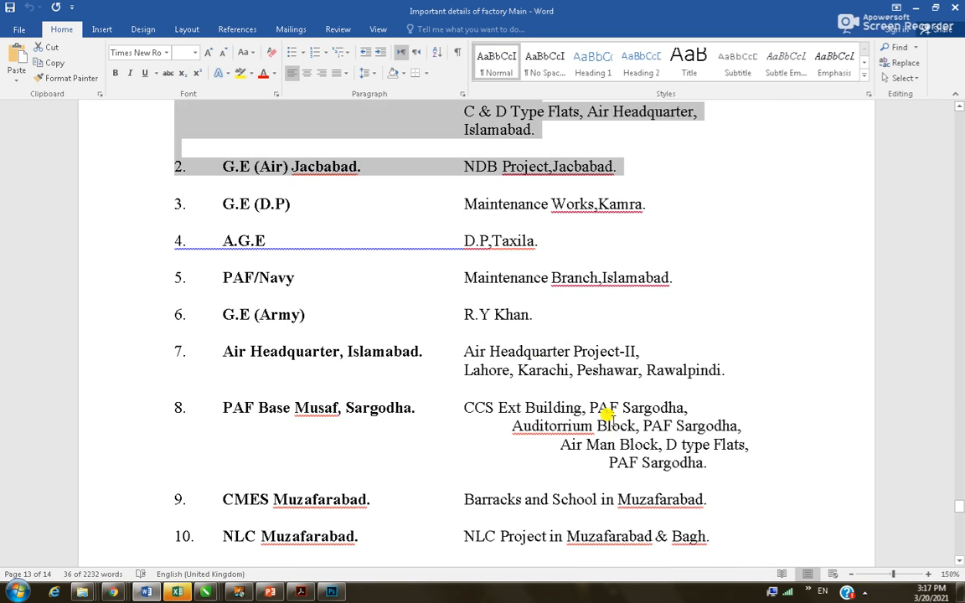
scroll(609, 421, "down", 4)
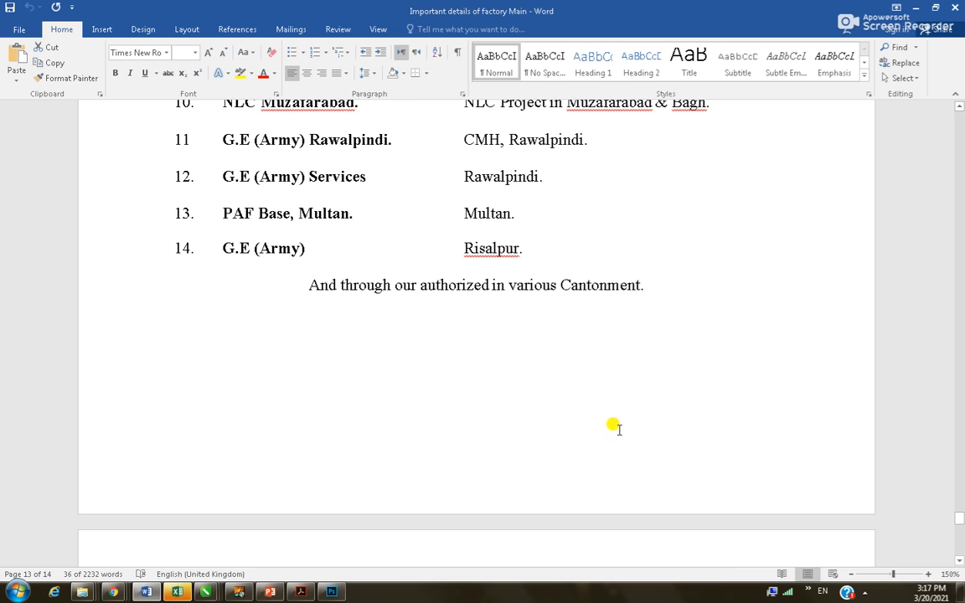
left_click(529, 249, "shift")
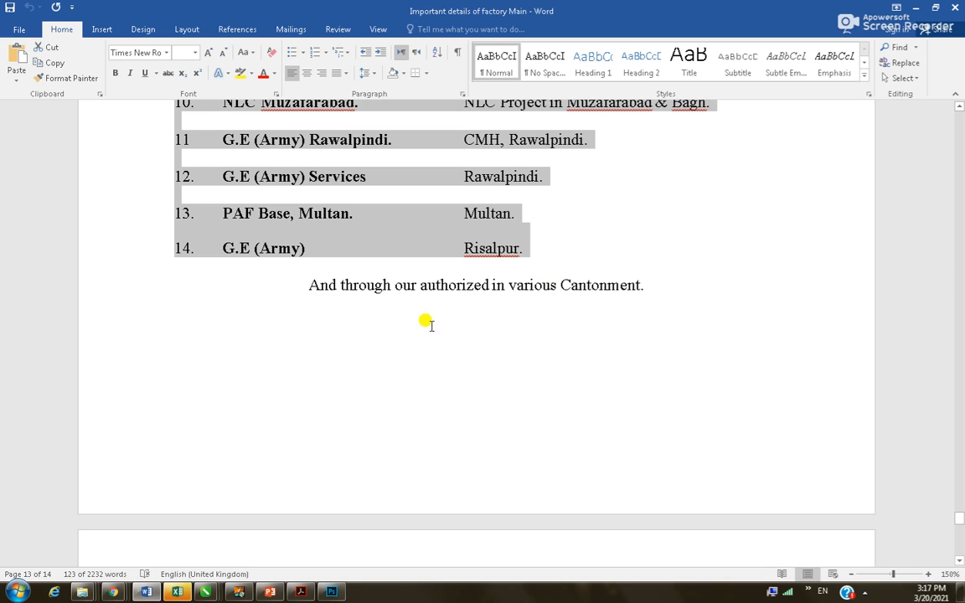
left_click(658, 309, "shift")
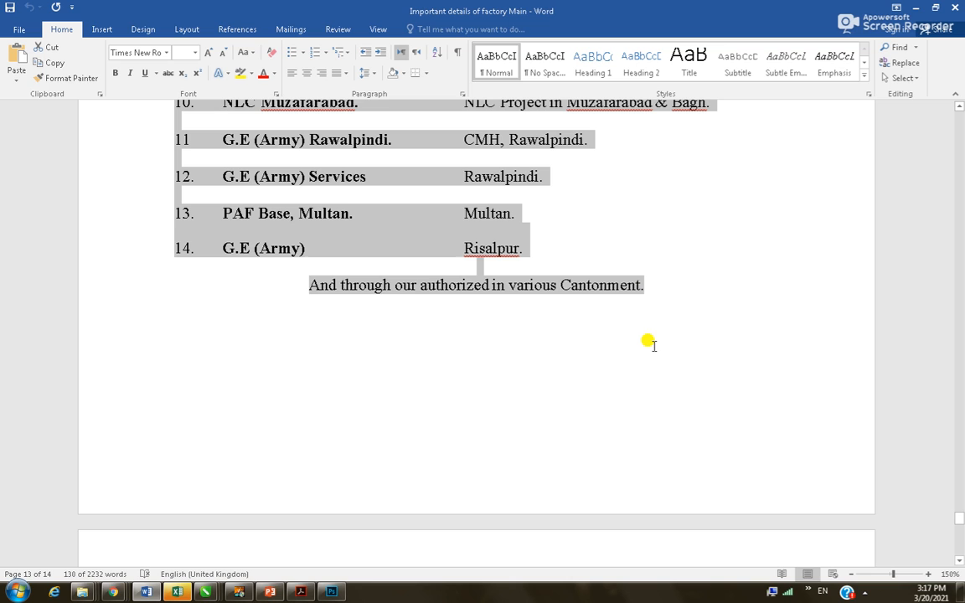
key("alt+Tab")
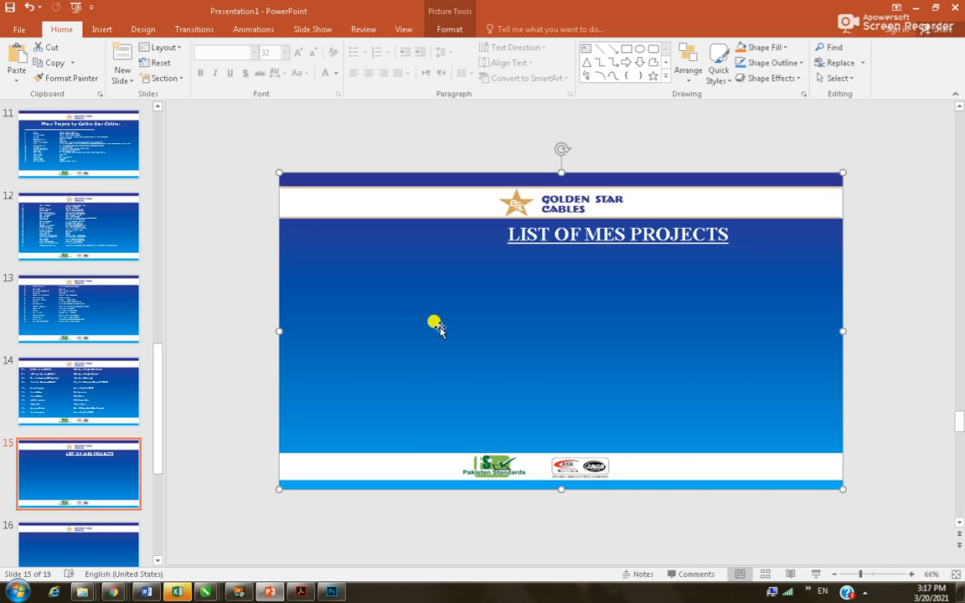
Paste the list, widen its box on both sides, set all text to 10 pt, and move it down onto the slide
key("ctrl+v")
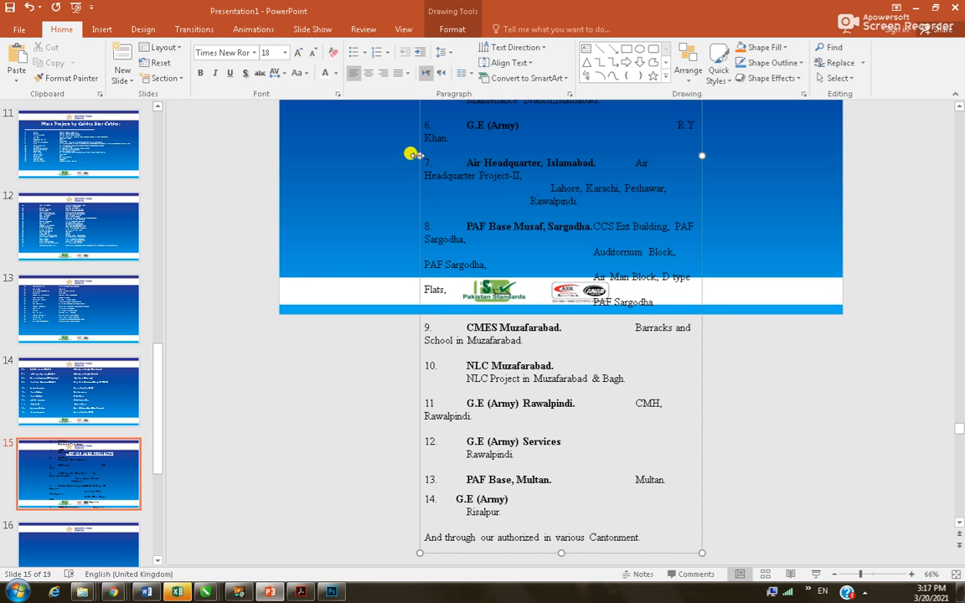
left_click_drag(338, 156, 290, 166)
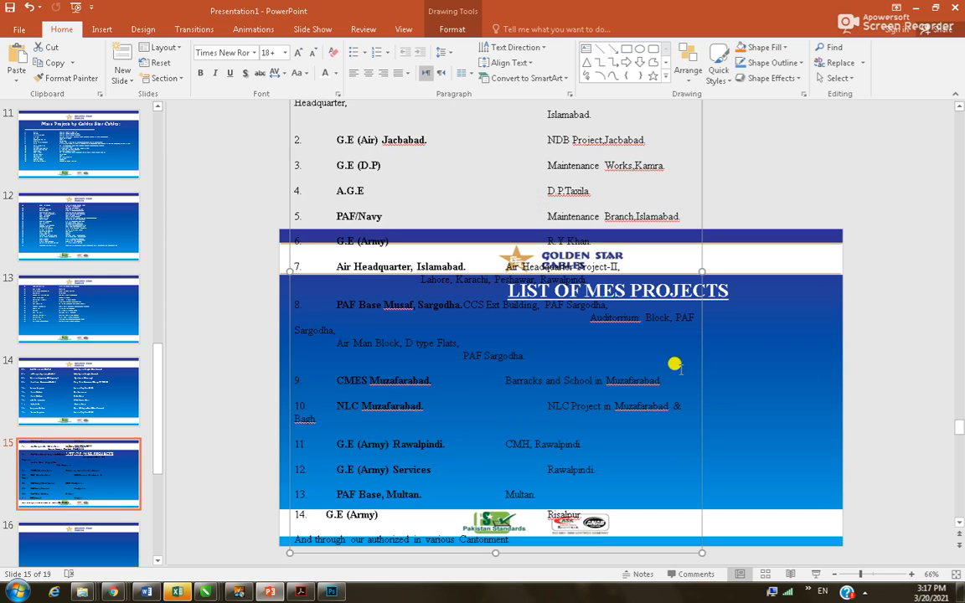
left_click_drag(709, 266, 830, 269)
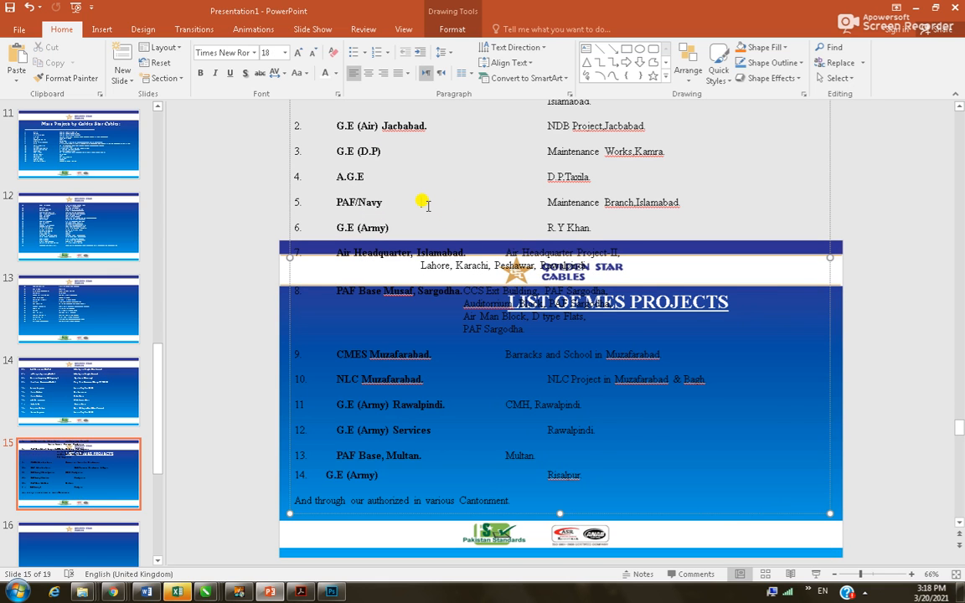
key("ctrl+a")
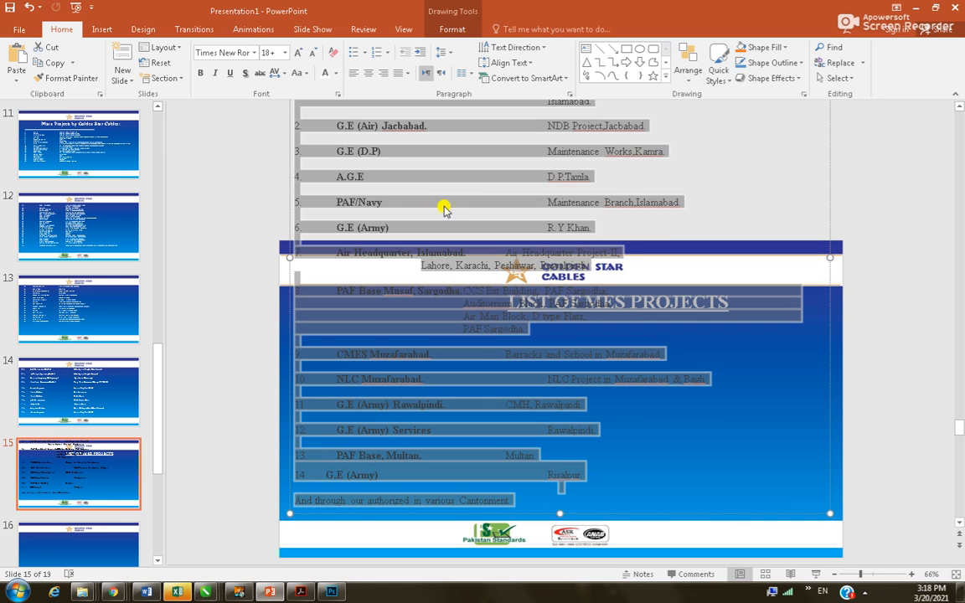
left_click(285, 53)
left_click(268, 92)
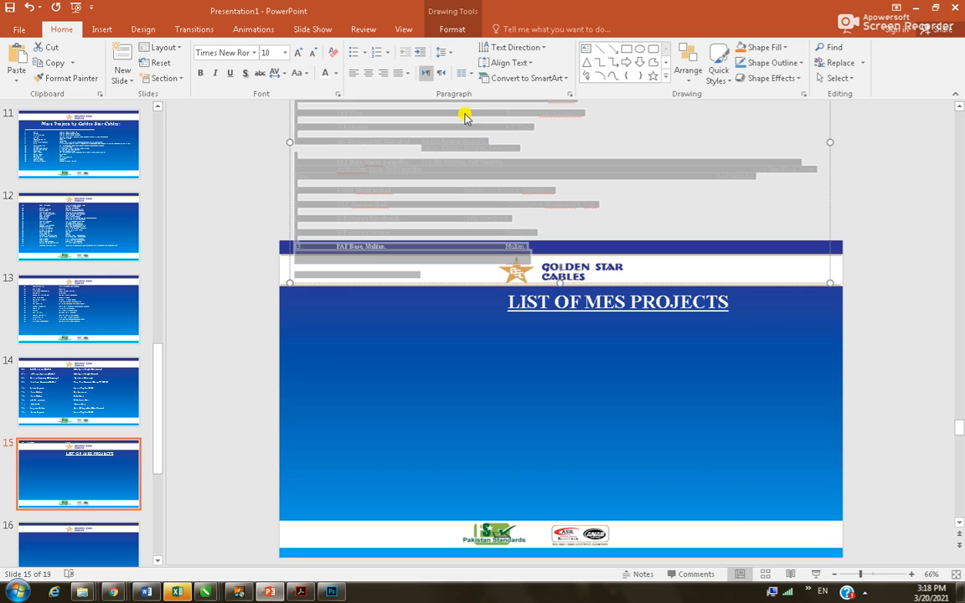
left_click_drag(287, 137, 291, 451)
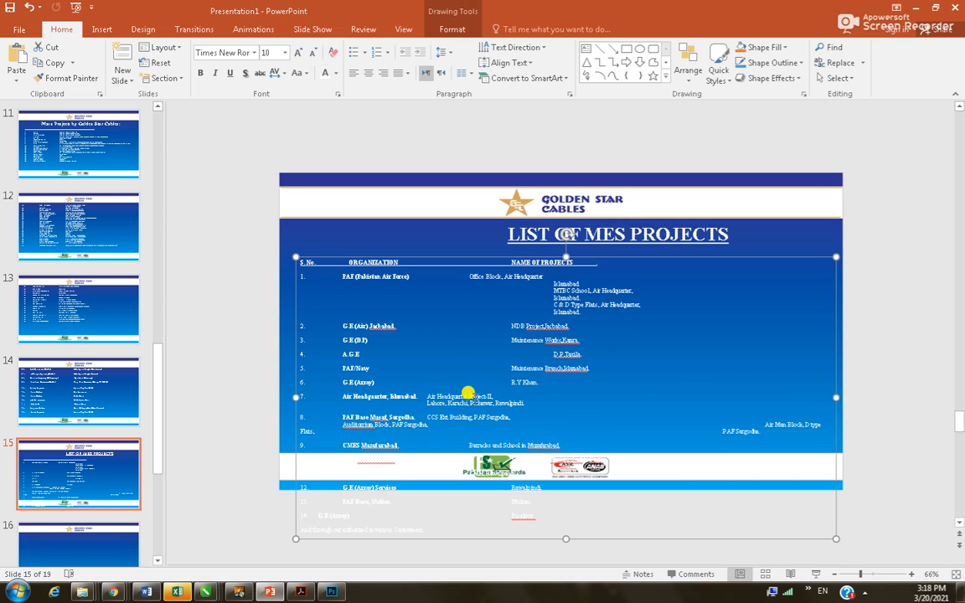
Remove the blank line above row 1 and the gap before NAME OF PROJECTS
scroll(482, 325, "up", 6, "ctrl")
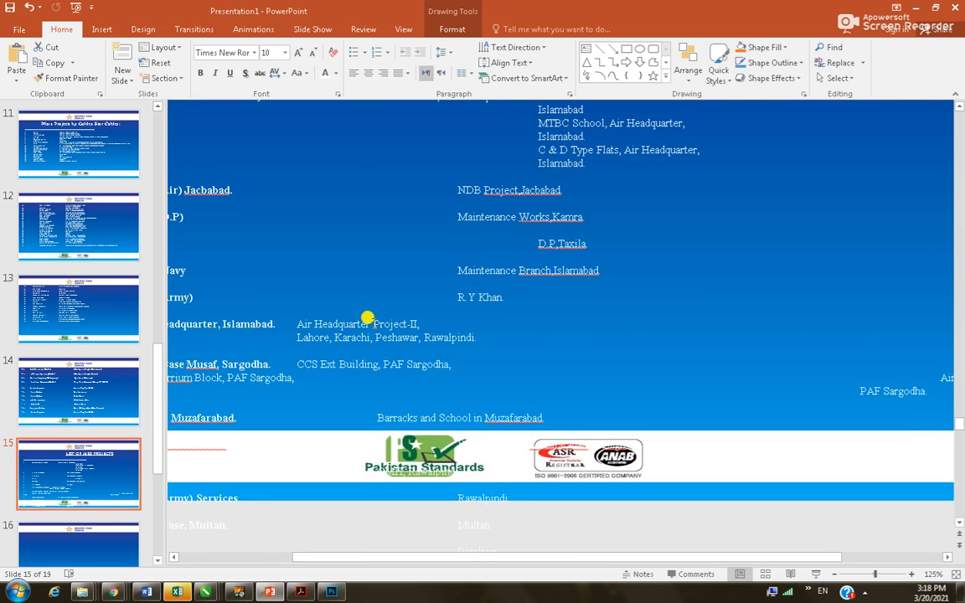
scroll(369, 318, "down", 4, "ctrl")
left_click(475, 209)
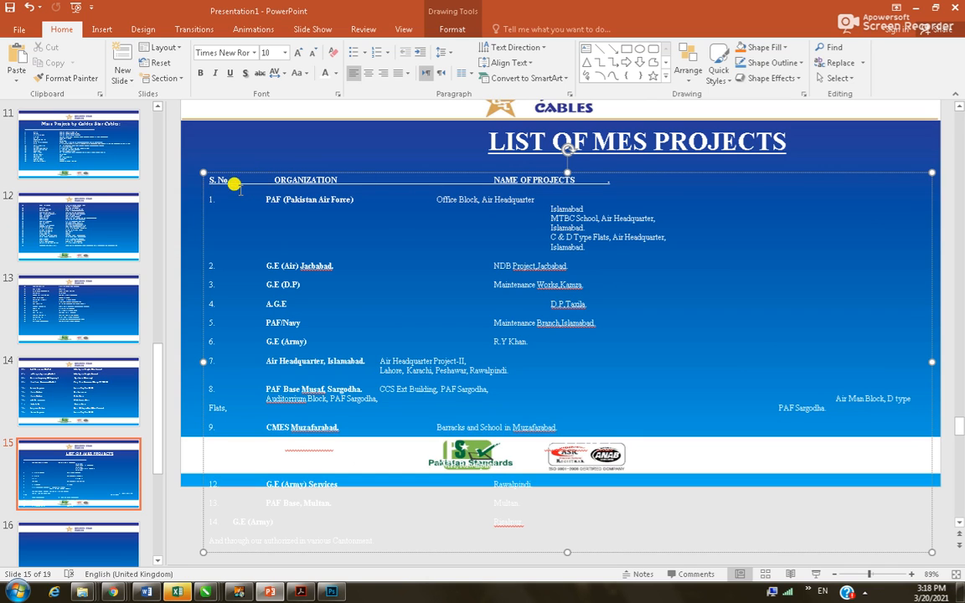
key("BackSpace")
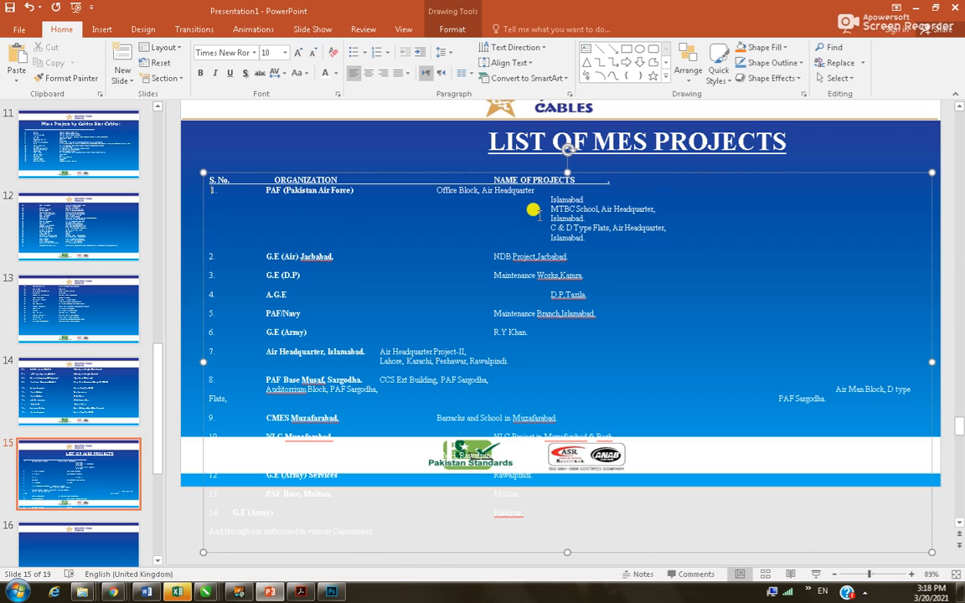
mouse_move(548, 199)
left_mouse_down()
mouse_move(283, 211)
mouse_move(473, 218)
mouse_move(534, 200)
left_mouse_up()
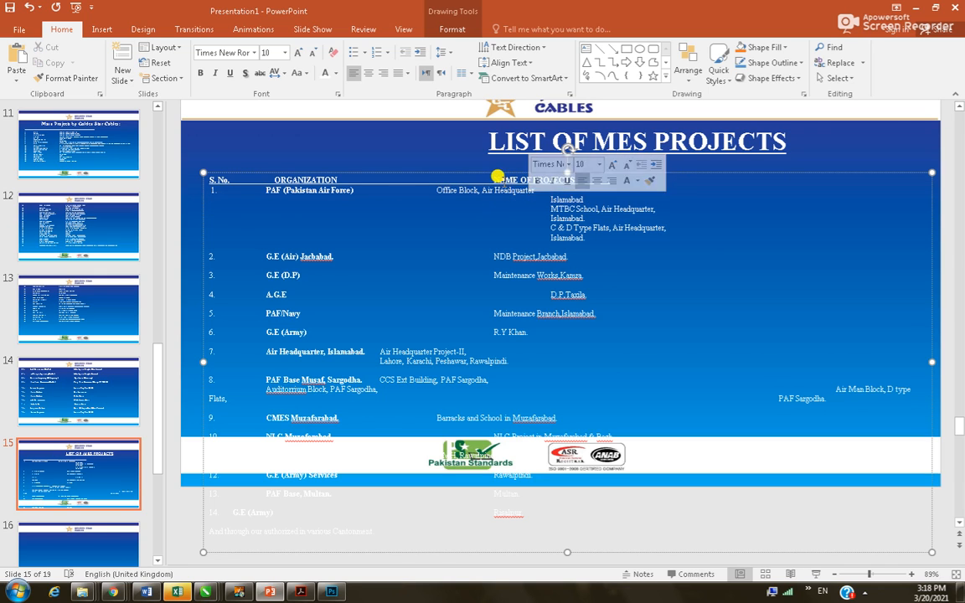
key("shift+Left")
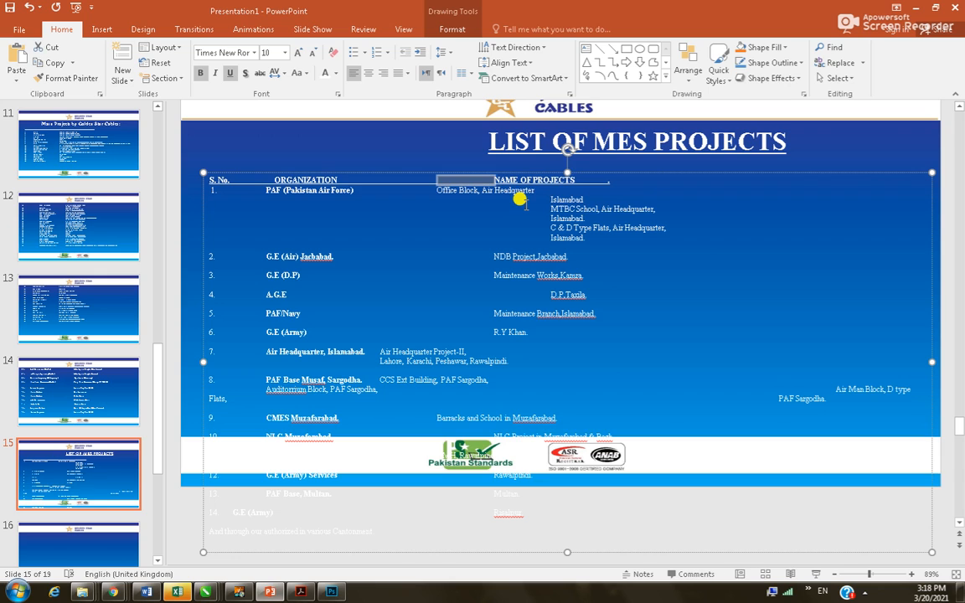
key("BackSpace")
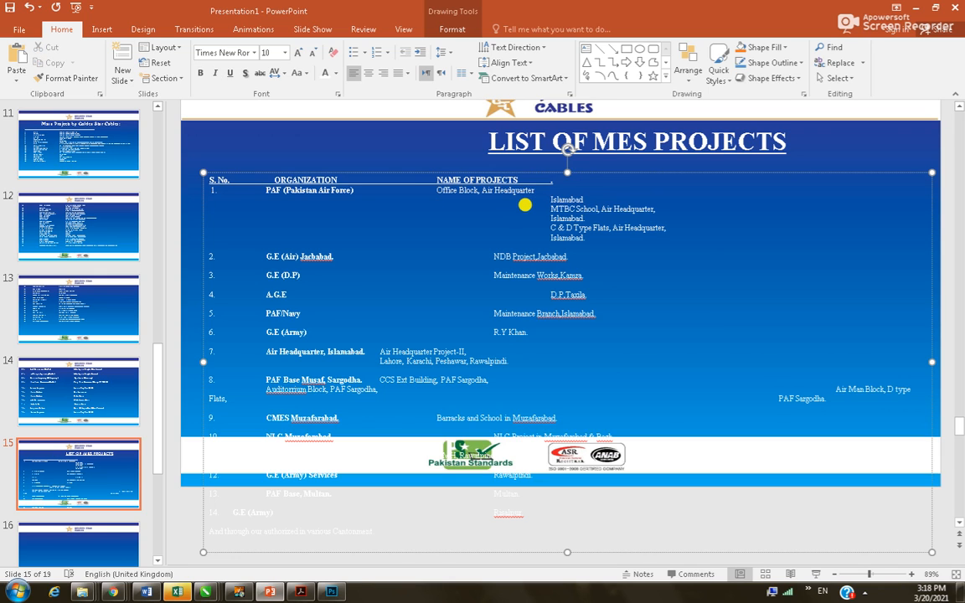
Join row 1's wrapped Islamabad, MTBC School, C & D Type Flats and final Islamabad onto one line
key("Delete")
key("Delete")
key("Delete")
key("Delete")
key("Delete")
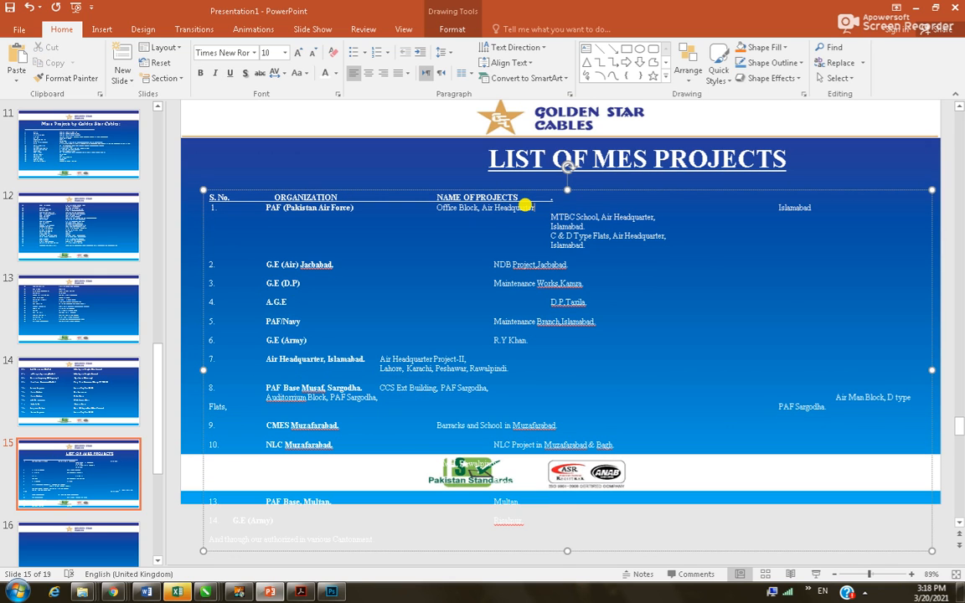
key("Delete")
key("Delete")
key("Delete")
key("Delete")
key("Delete")
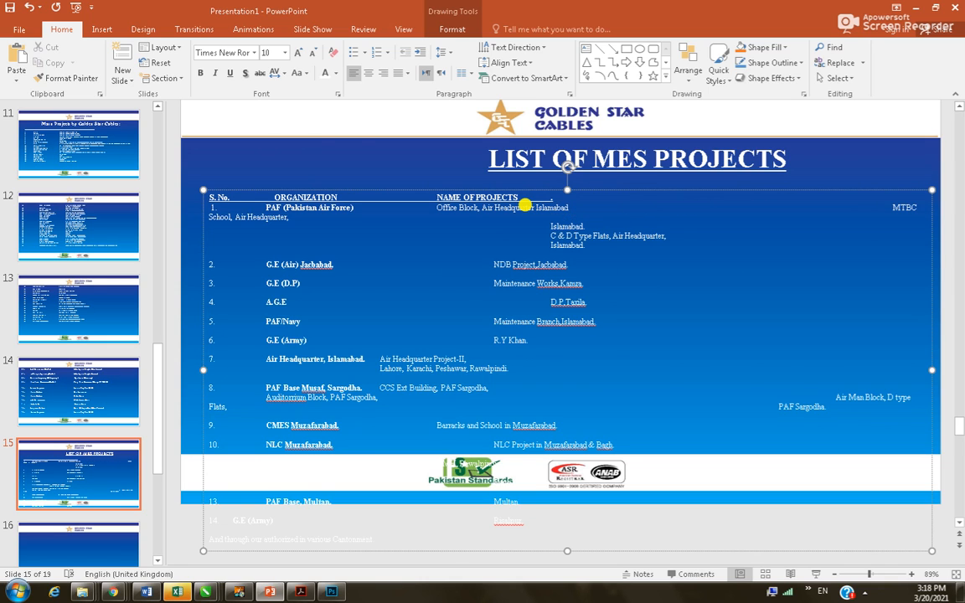
key("Delete")
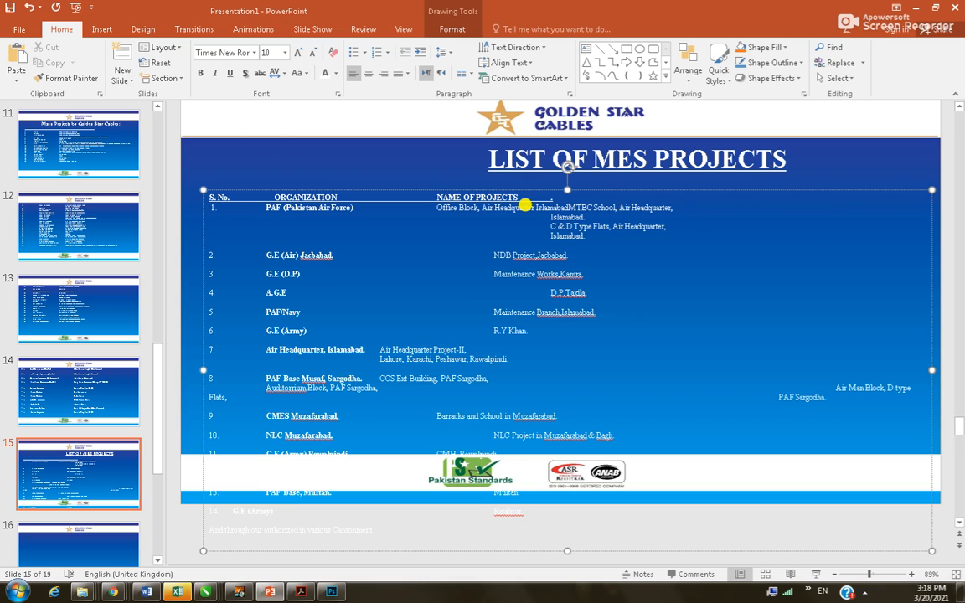
key("Delete")
key("Delete")
key("Delete")
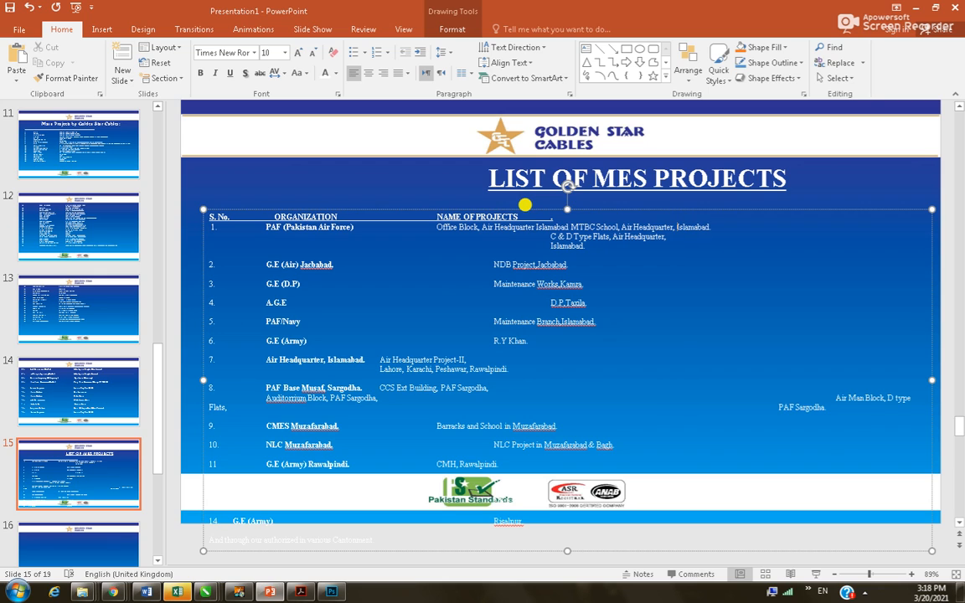
key("Delete")
key("Delete")
key("Delete")
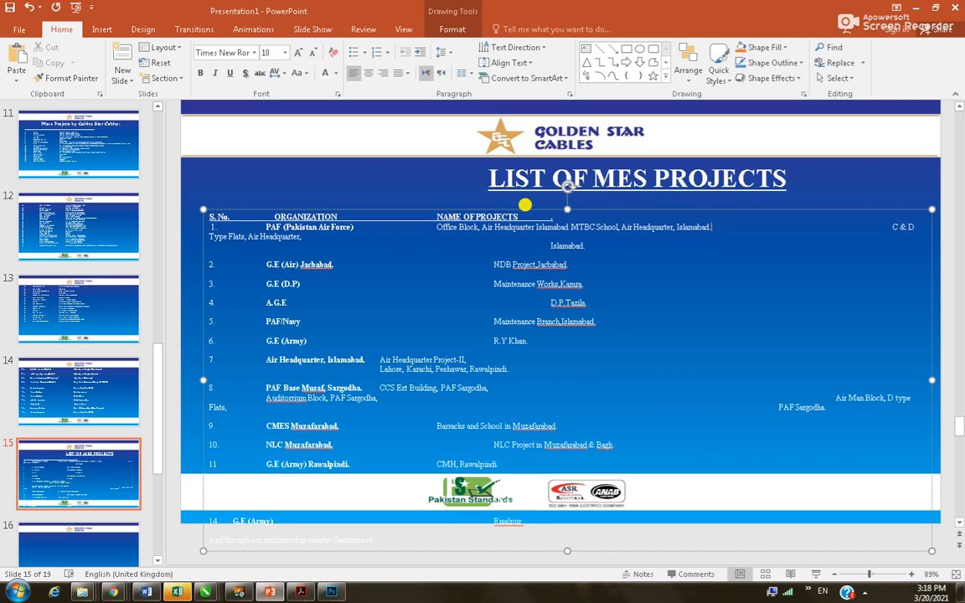
key("Delete")
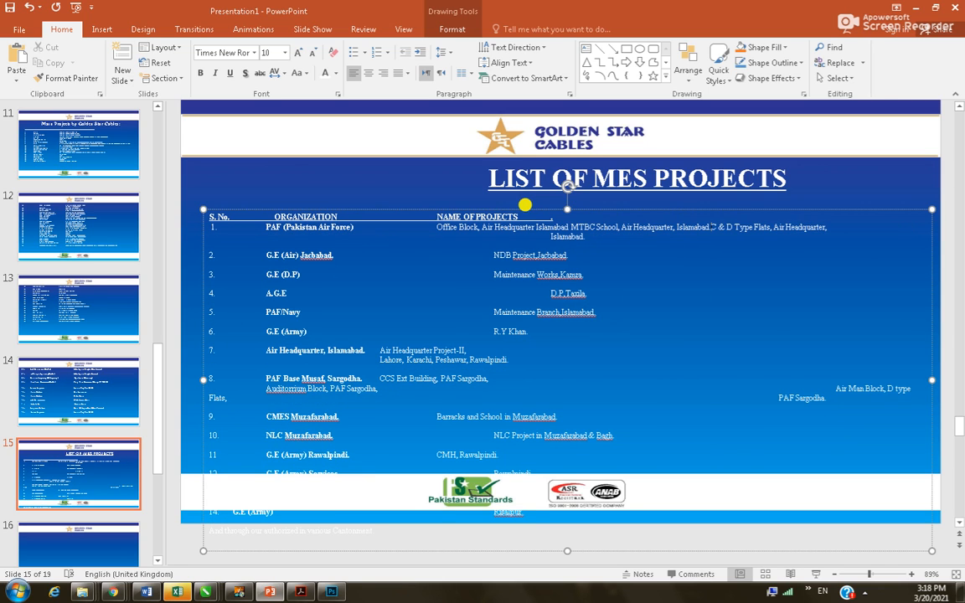
key("Delete")
key("Delete")
key("Delete")
key("Delete")
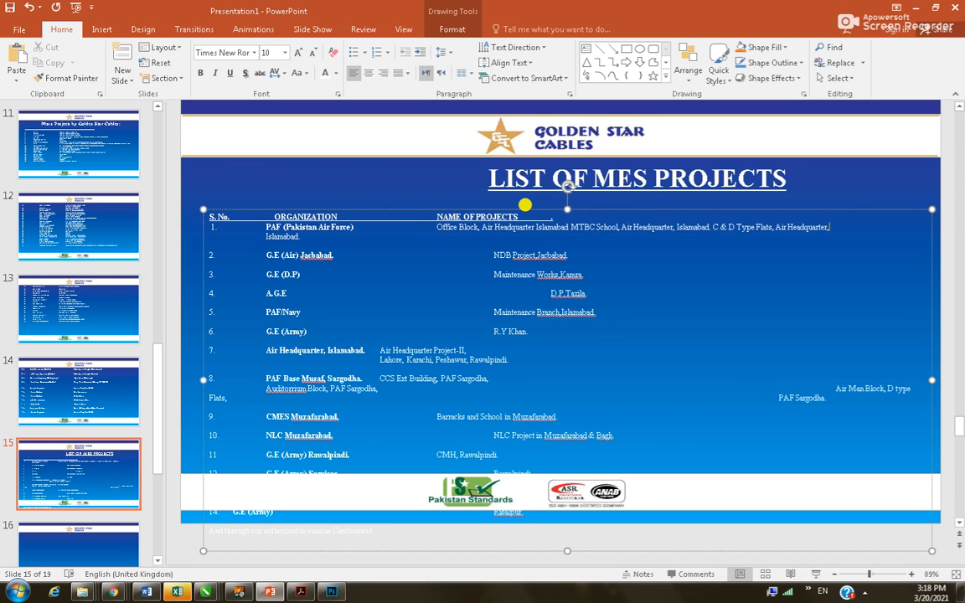
key("Delete")
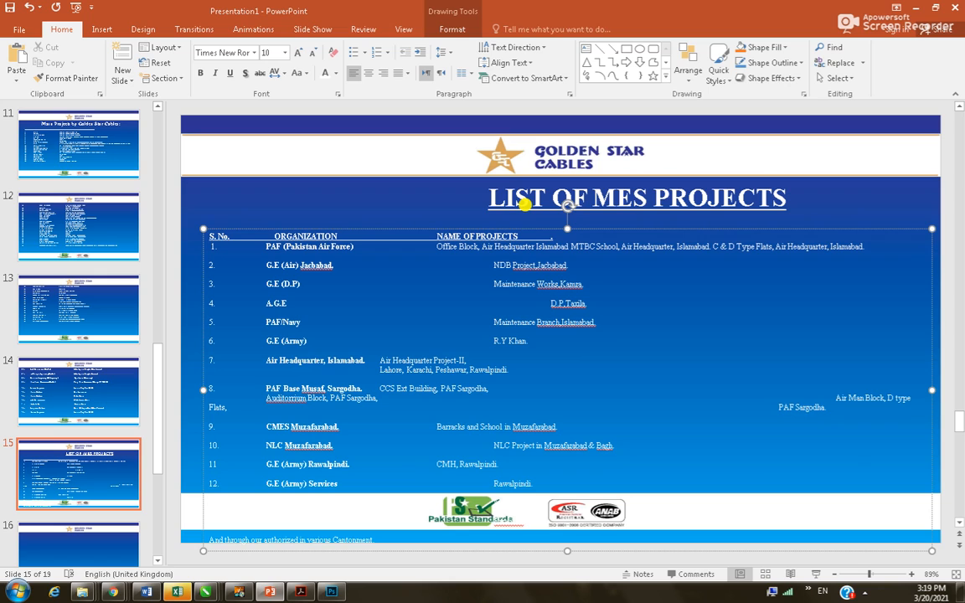
Close the gaps before rows 2–7's projects, from NDB Project to Air Headquarter Project-II, joining row 7's Lahore, Karachi, Peshawar line
double_click(454, 266)
key("Delete")
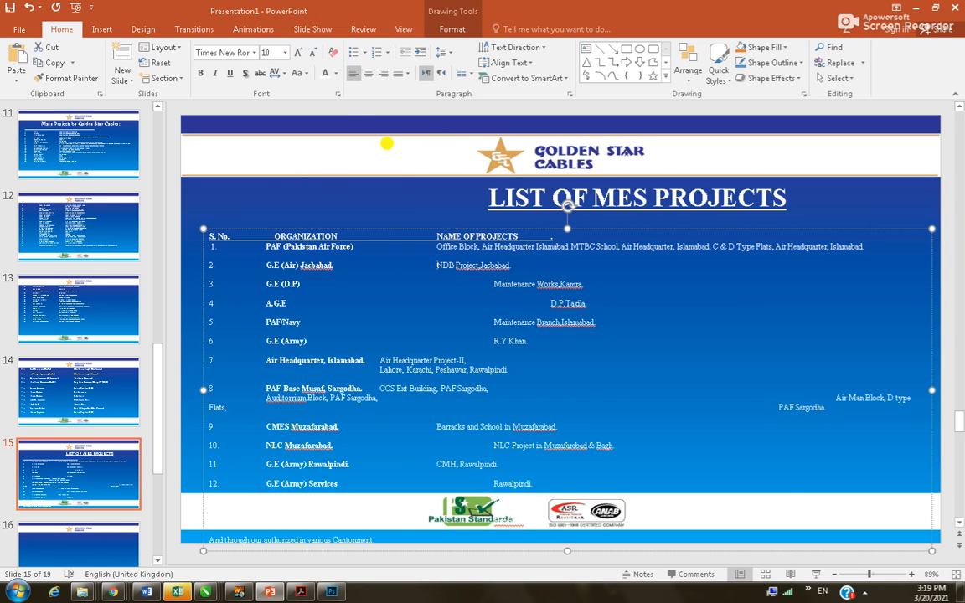
left_click_drag(493, 285, 451, 286)
key("Delete")
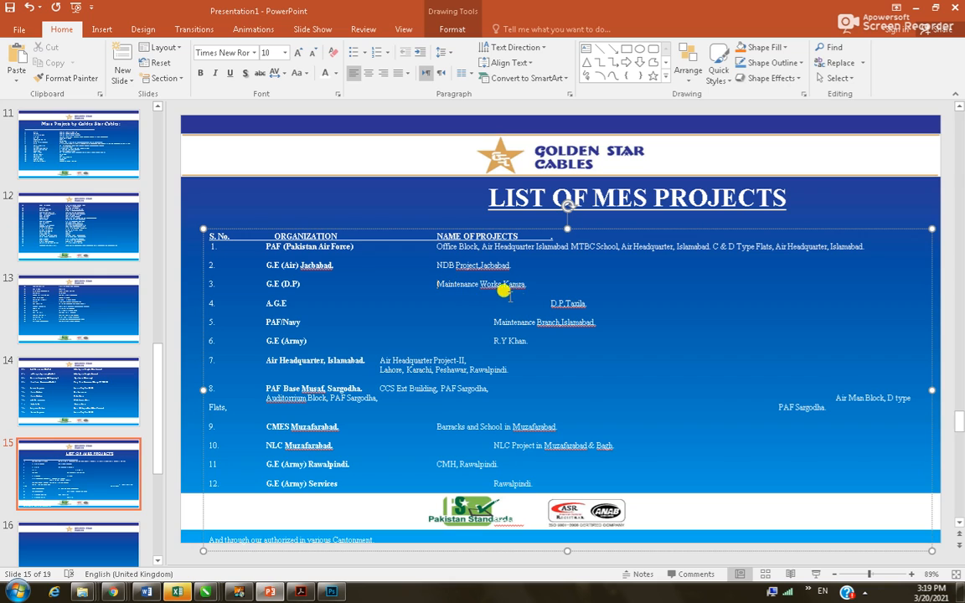
left_click_drag(549, 303, 439, 312)
key("Delete")
key("Delete")
left_click_drag(488, 339, 438, 340)
key("Delete")
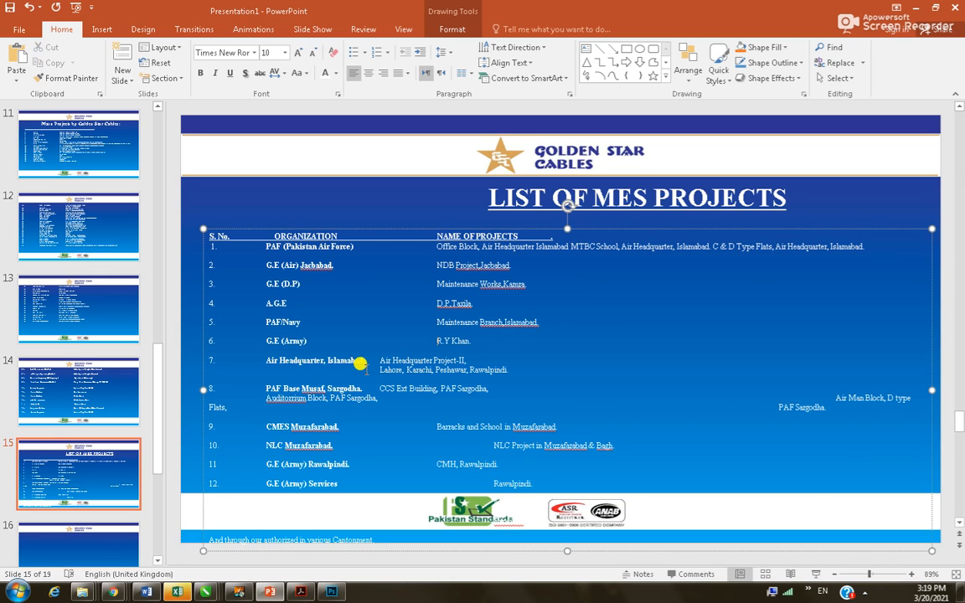
key("Tab")
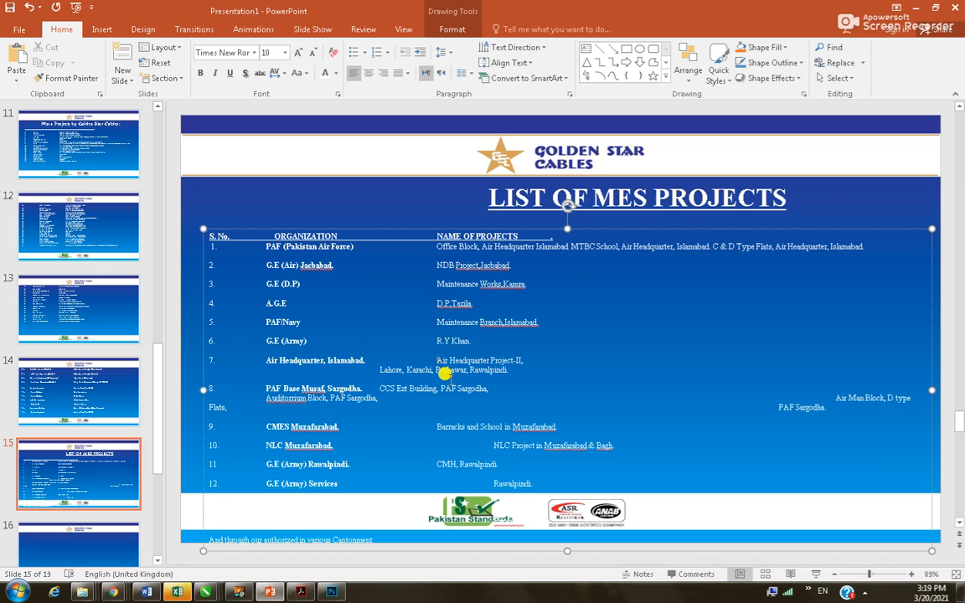
left_click(532, 360)
key("Delete")
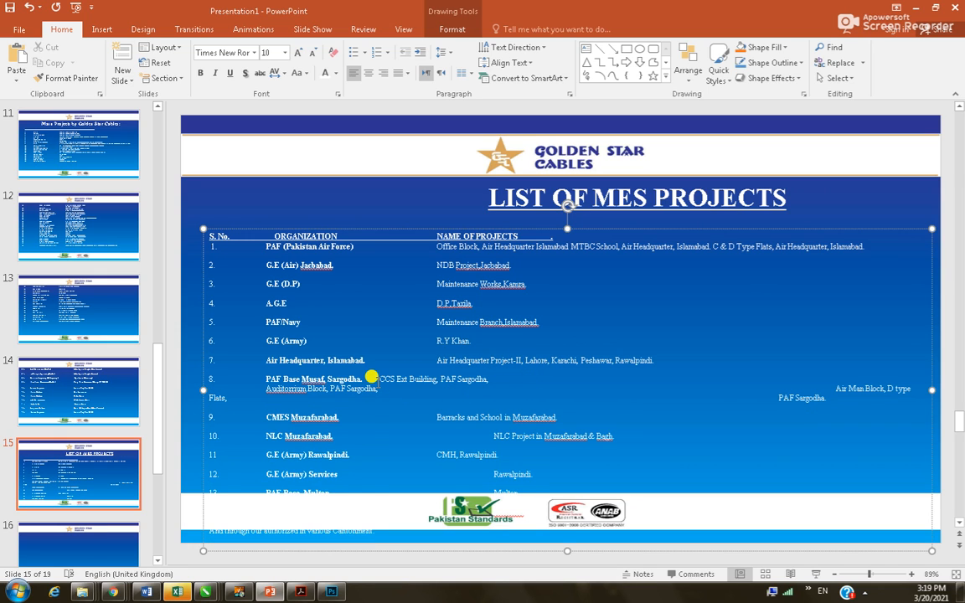
Align CCS Ext Building and join row 8's Auditorium Block, Air Man Block and PAF Sargodha onto one line
left_click(377, 378)
key("Tab")
left_click(550, 378)
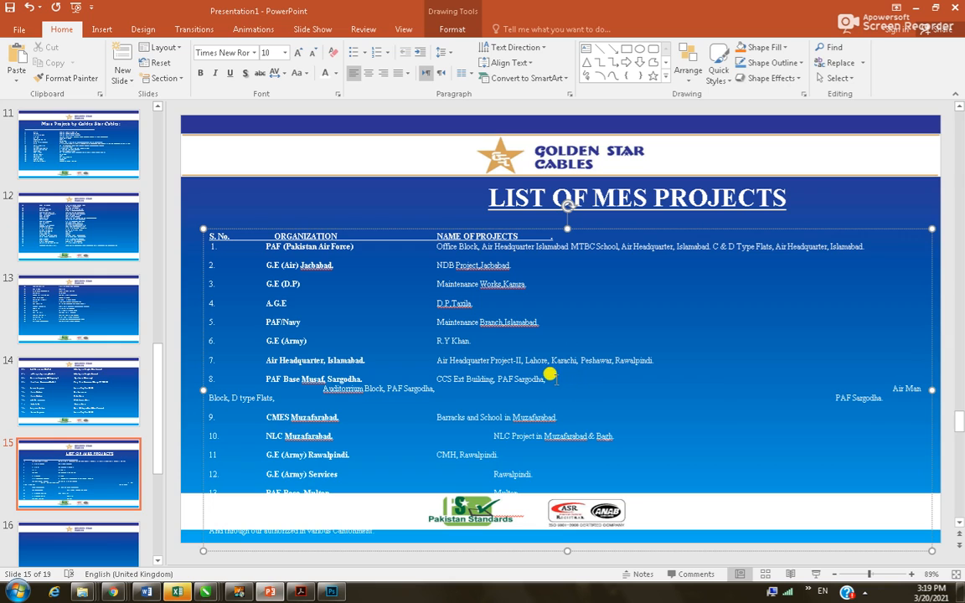
key("Delete")
key("Delete")
key("Delete")
key("Delete")
key("Delete")
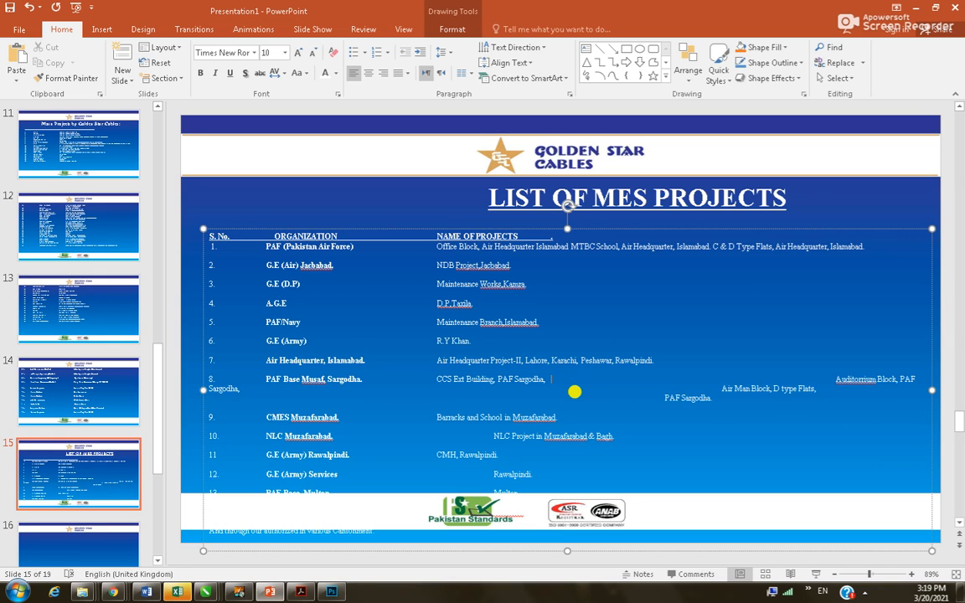
key("Delete")
key("Delete")
key("Delete")
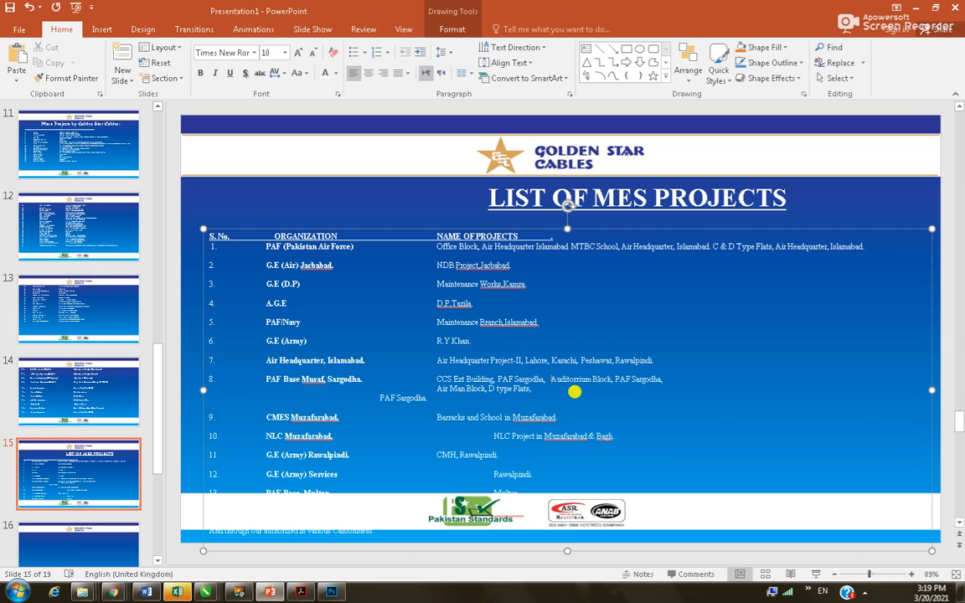
key("Delete")
key("Delete")
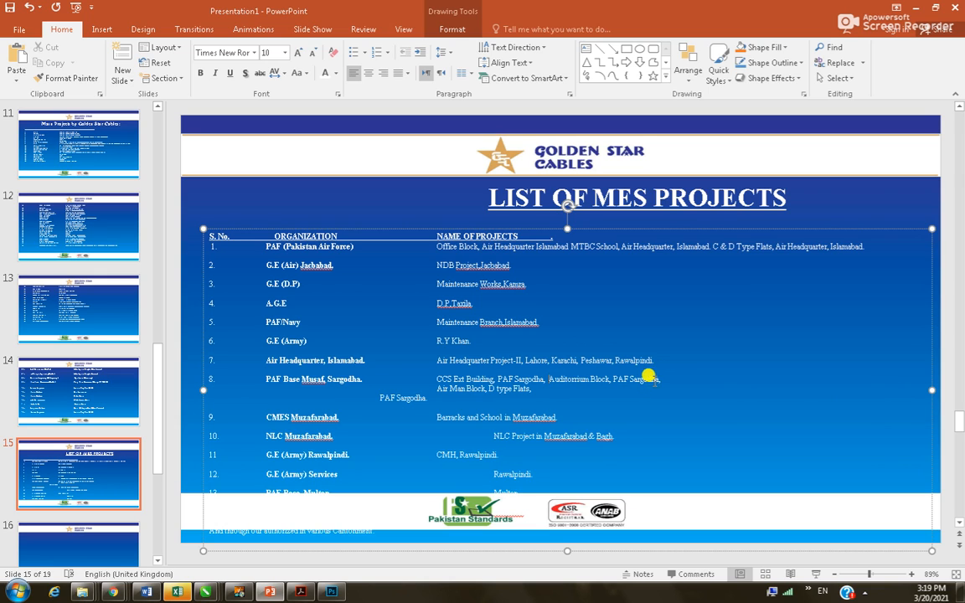
left_click(667, 379)
key("Delete")
key("Delete")
key("Delete")
key("Delete")
key("Delete")
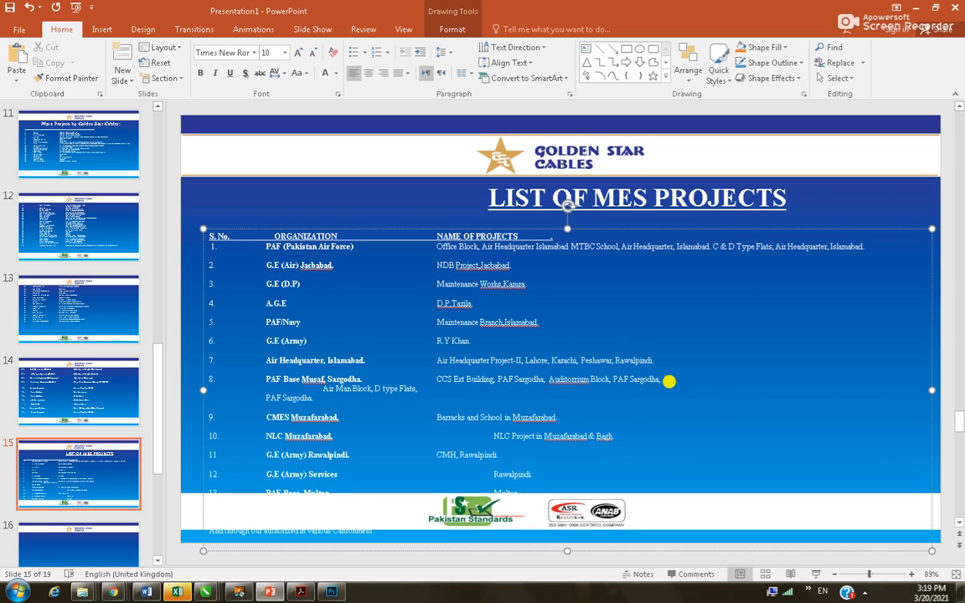
key("Delete")
key("Delete")
key("Delete")
key("Delete")
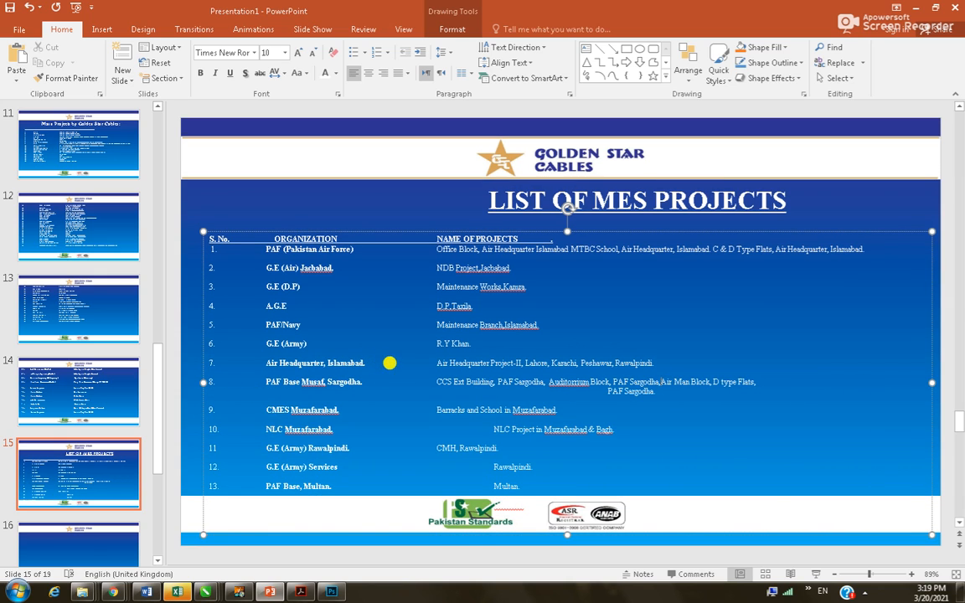
left_click(759, 384)
key("Delete")
key("Delete")
key("Delete")
key("Delete")
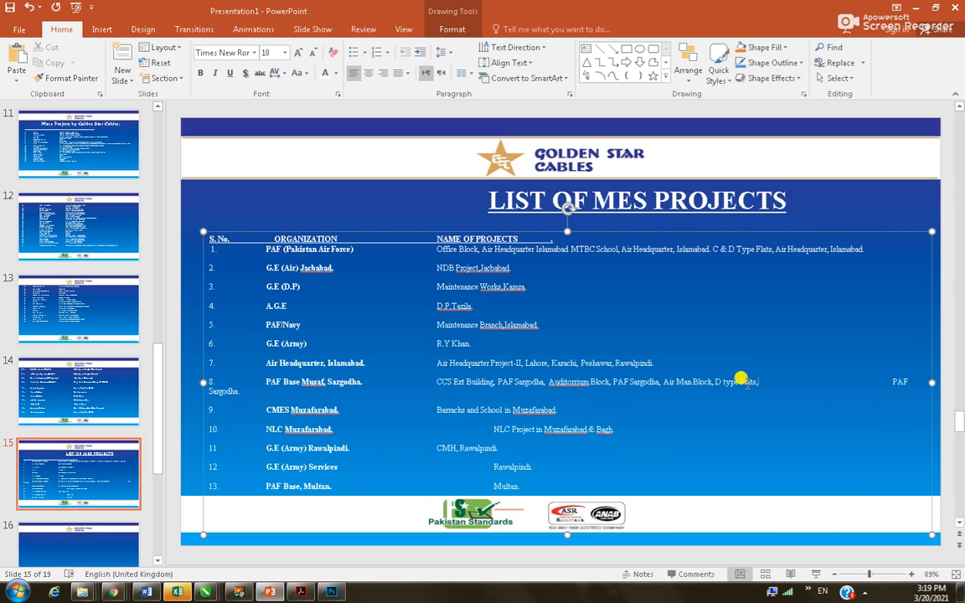
key("Delete")
key("Delete")
key("Delete")
key("Delete")
key("Delete")
key("Delete")
key("Delete")
key("Delete")
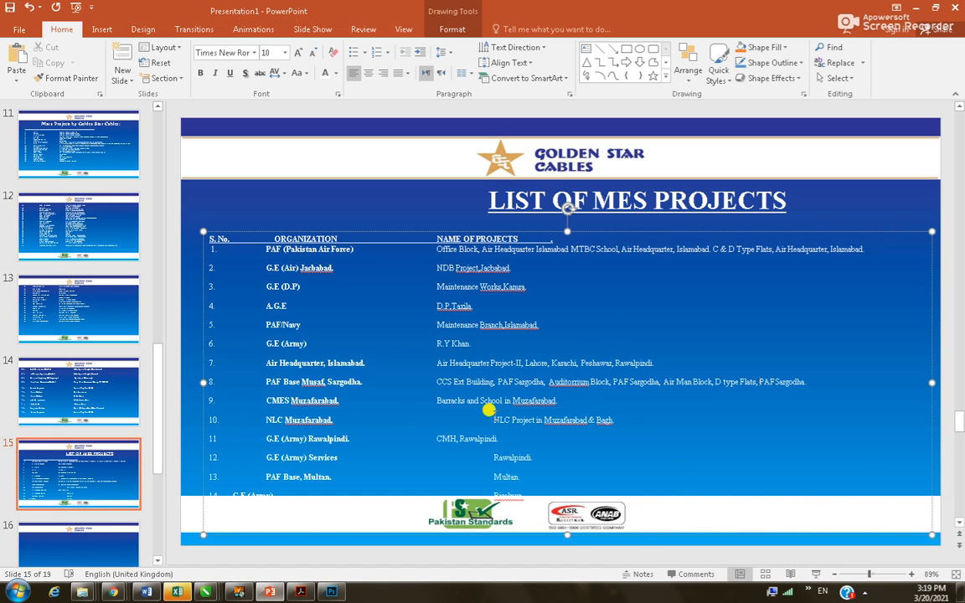
Align rows 10–14's project names, including Rawalpindi and Multan, and tab G.E (Army) into the organisation column
left_click_drag(484, 418, 419, 419)
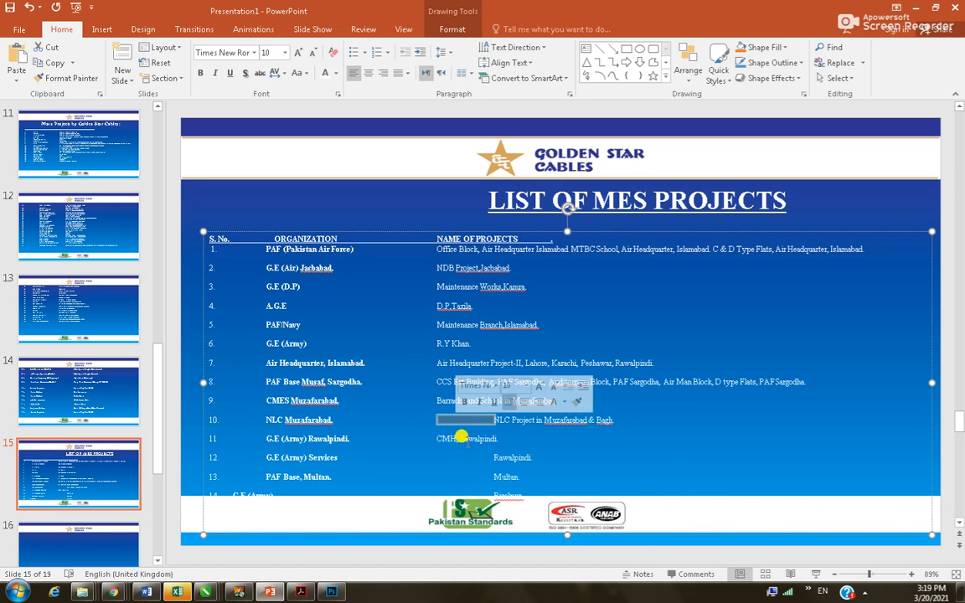
key("Delete")
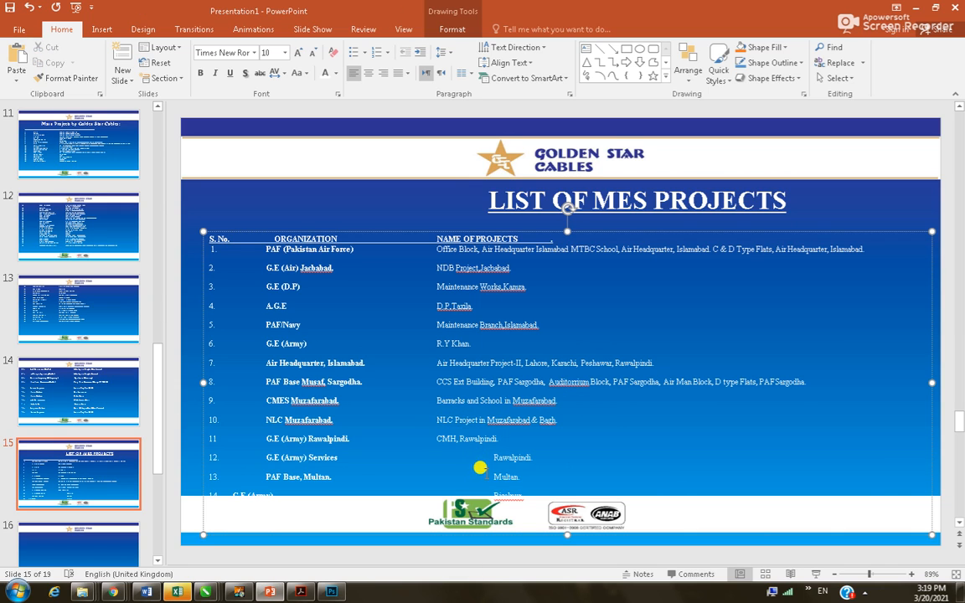
left_click_drag(486, 450, 441, 453)
key("Delete")
left_click_drag(491, 477, 438, 478)
key("Delete")
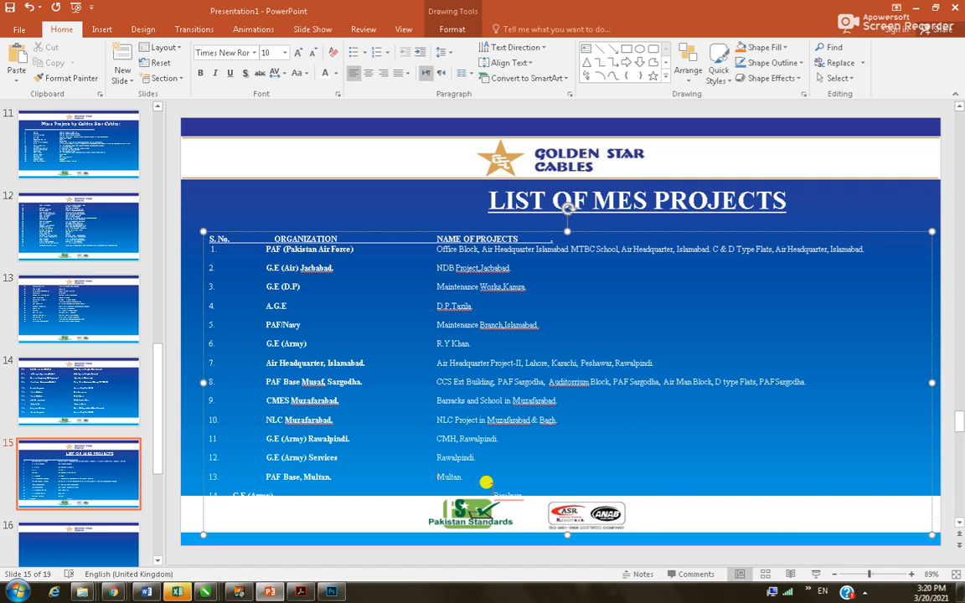
left_click_drag(495, 496, 438, 496)
key("Delete")
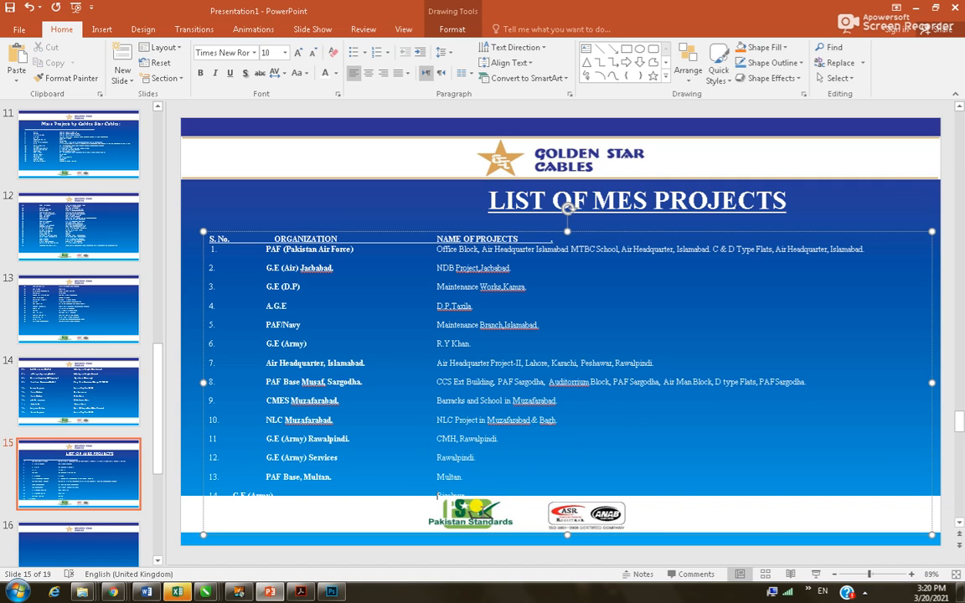
left_click_drag(232, 493, 238, 500)
key("Tab")
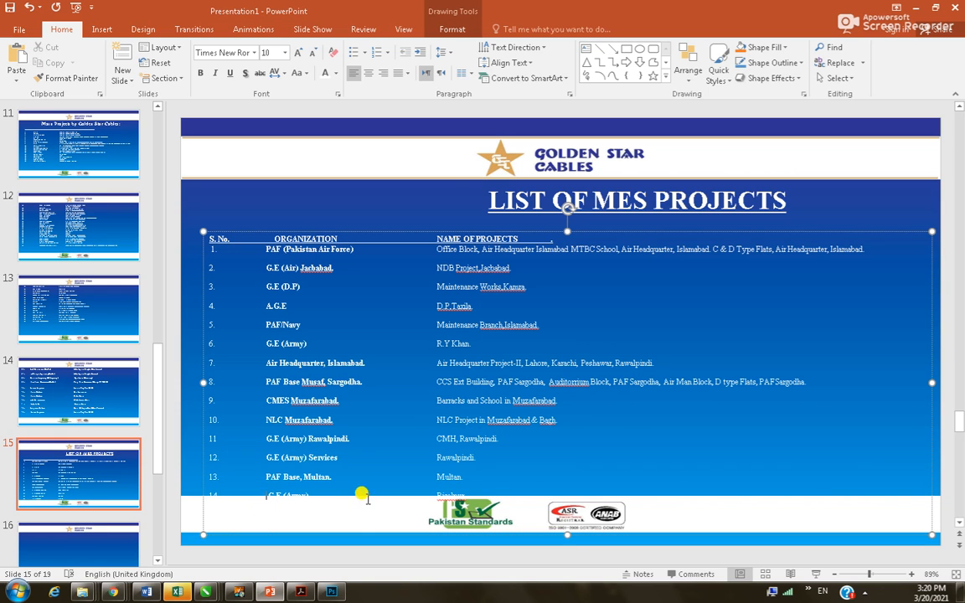
key("ctrl+a")
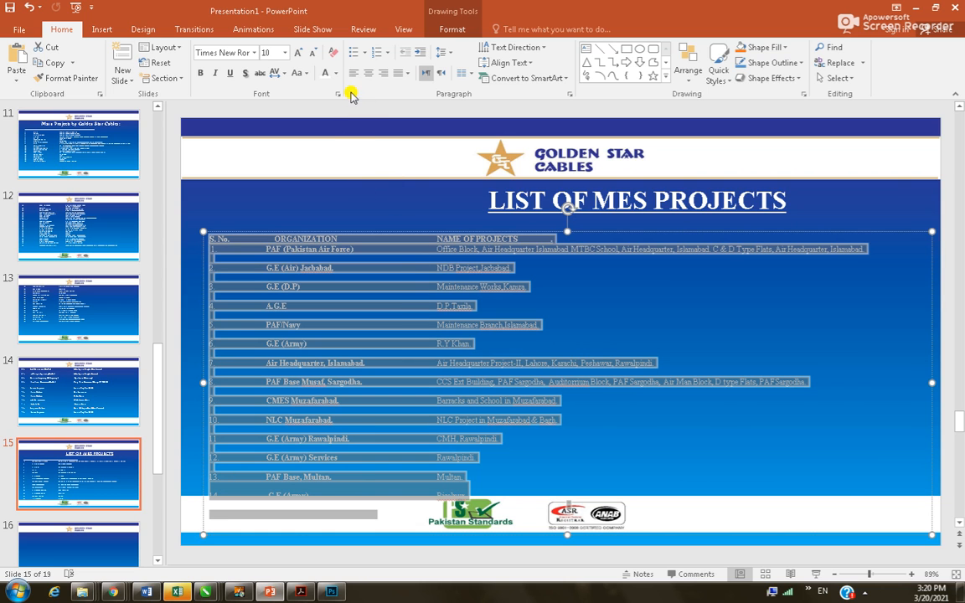
Set the list's line spacing to 1.0, shorten the box from the bottom, and nudge it higher
left_click(450, 57)
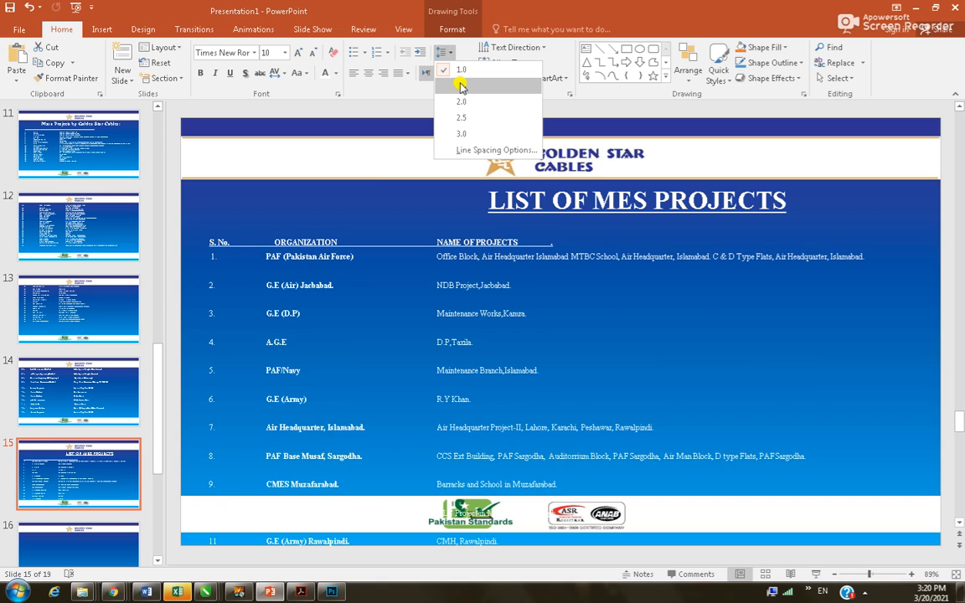
left_click(460, 70)
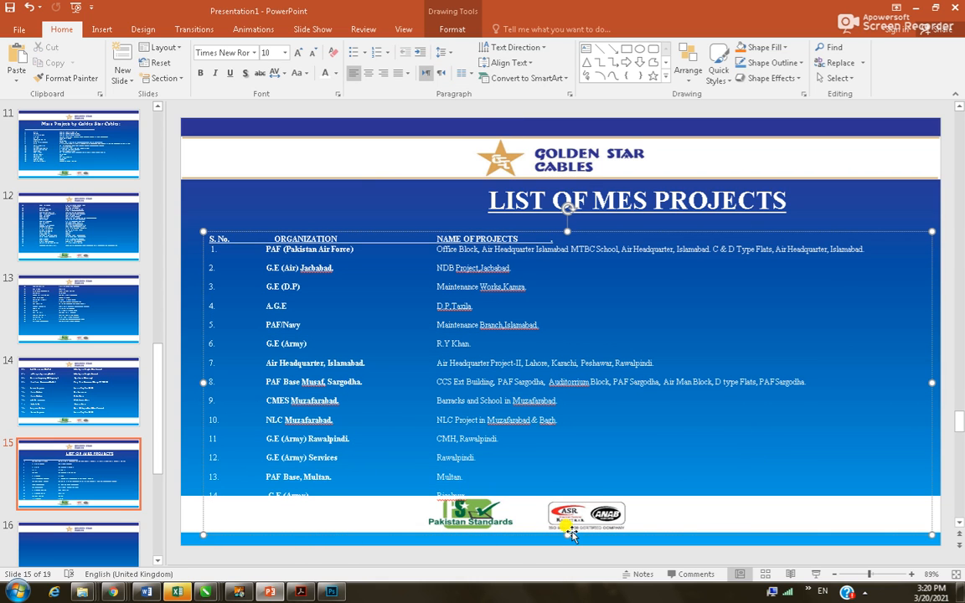
left_click_drag(567, 537, 562, 472)
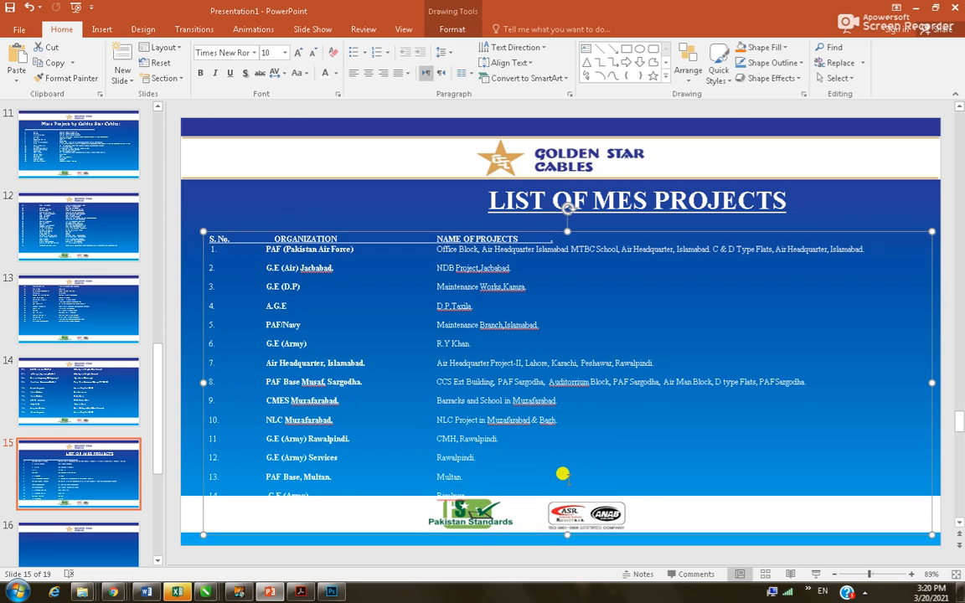
left_click_drag(546, 231, 548, 210)
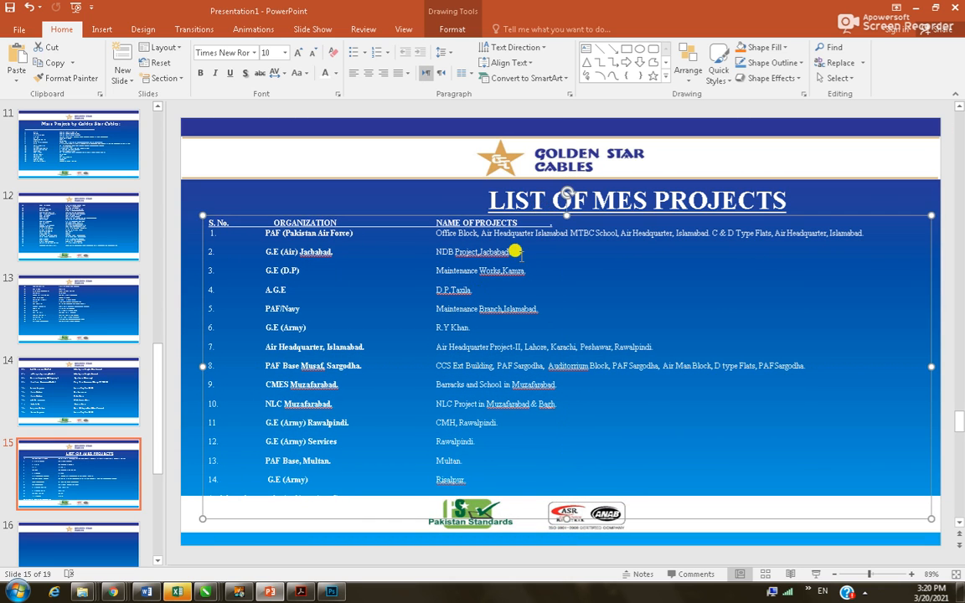
Delete the blank lines between rows 1 and 7 of the MES project list
left_click(352, 499)
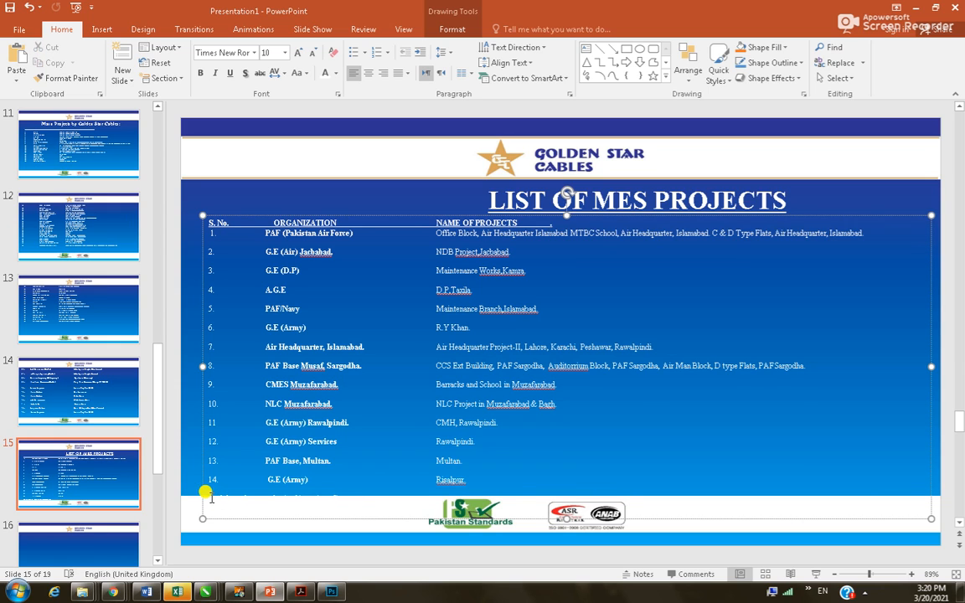
left_click(233, 263)
key("BackSpace")
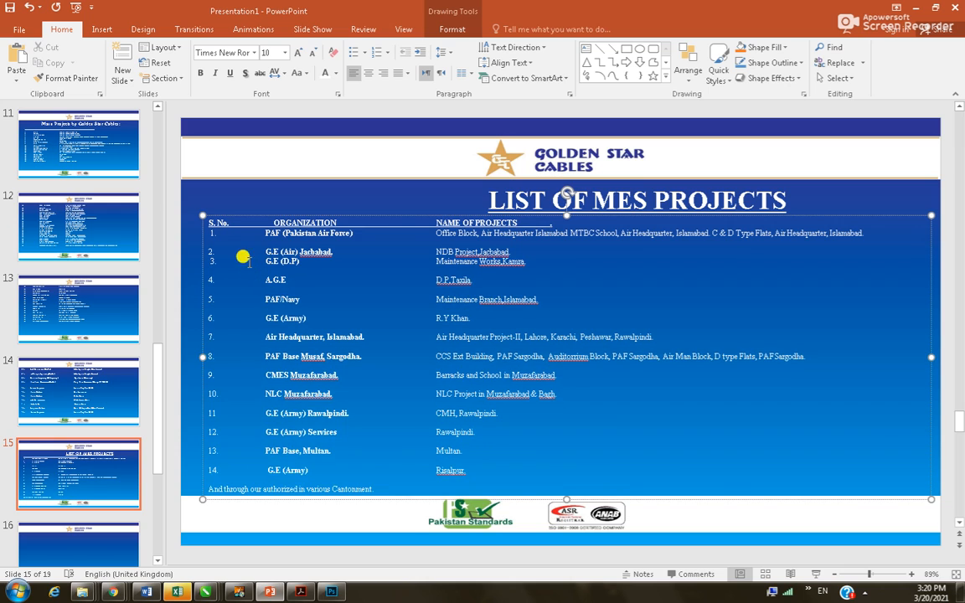
left_click(212, 239)
key("BackSpace")
left_click(212, 262)
key("BackSpace")
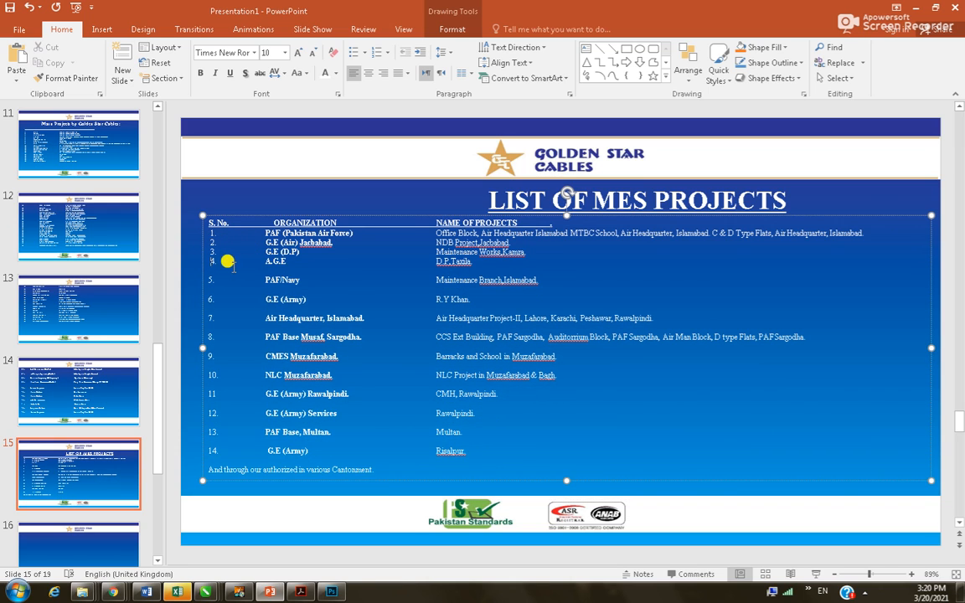
left_click(216, 276)
key("BackSpace")
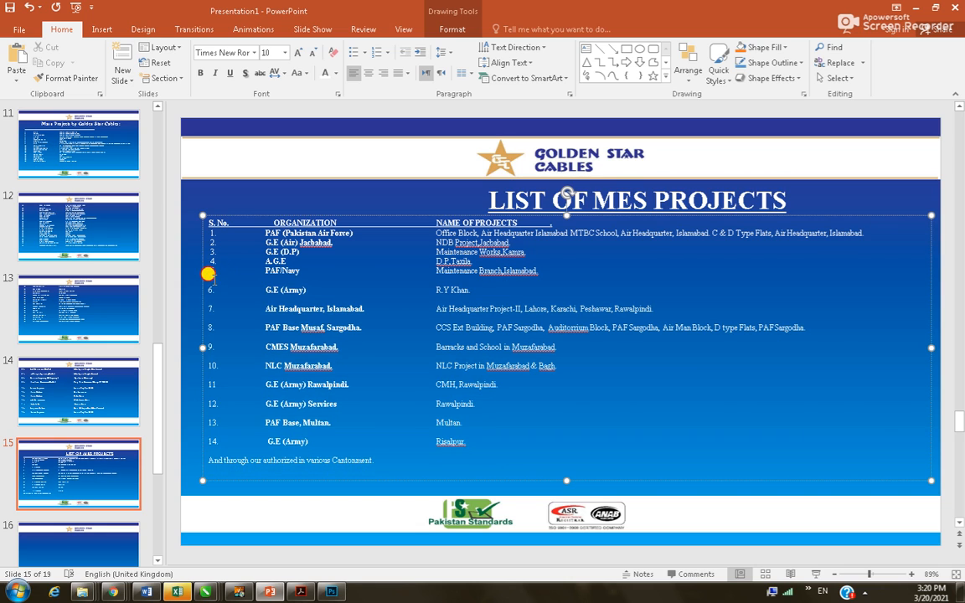
left_click(214, 280)
key("BackSpace")
left_click(216, 286)
key("BackSpace")
Delete the blank lines between rows 7 and 13, and remove the period after 14
left_click(218, 301)
key("BackSpace")
left_click(215, 307)
key("BackSpace")
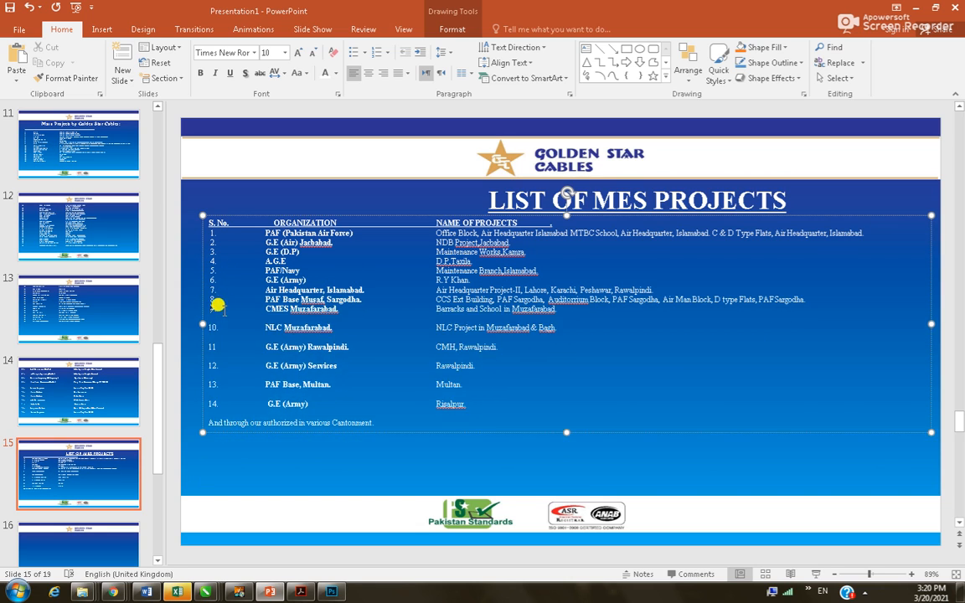
left_click(216, 320)
key("BackSpace")
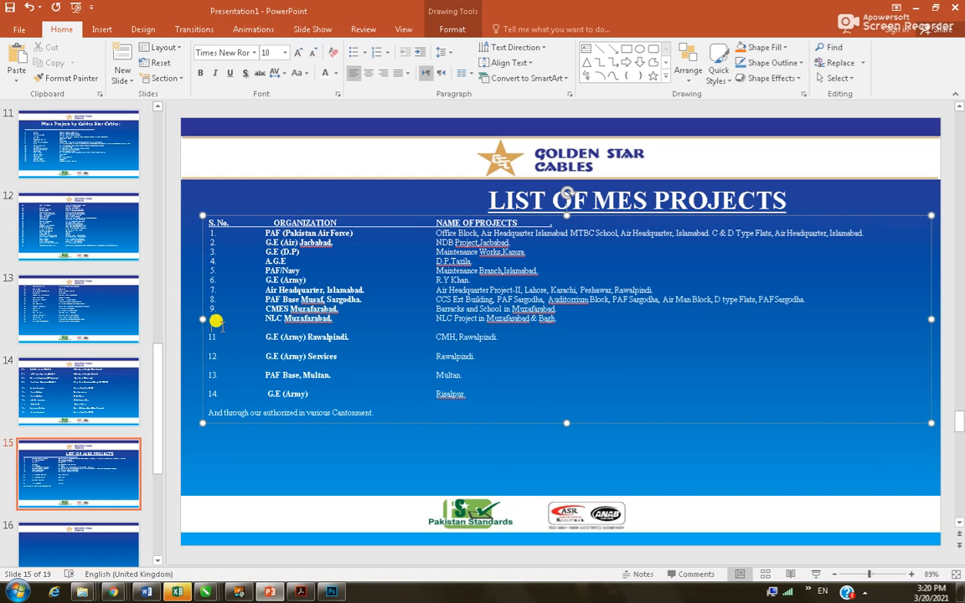
left_click(216, 328)
key("BackSpace")
left_click(219, 339)
key("BackSpace")
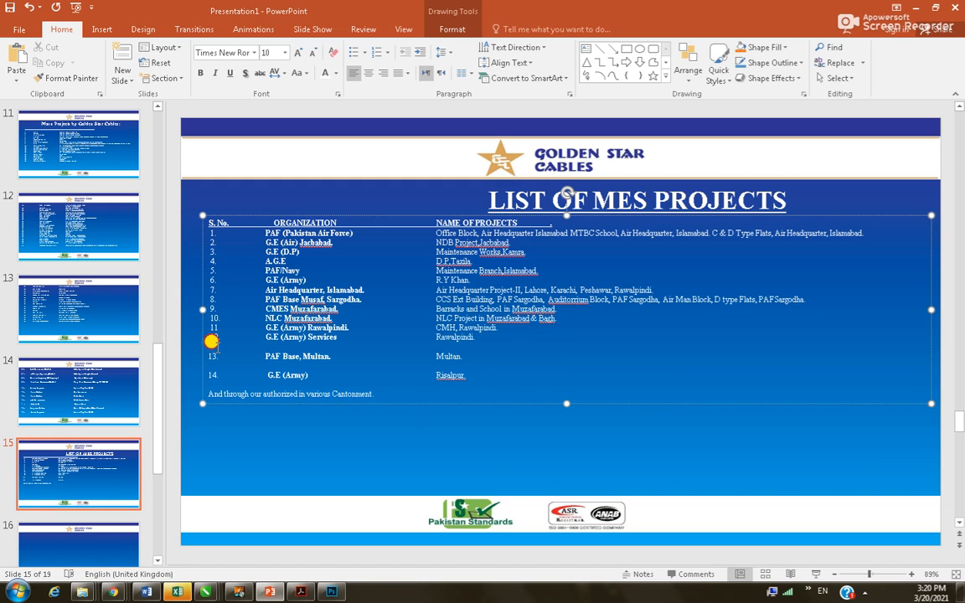
left_click(220, 347)
key("BackSpace")
left_click(217, 356)
key("BackSpace")
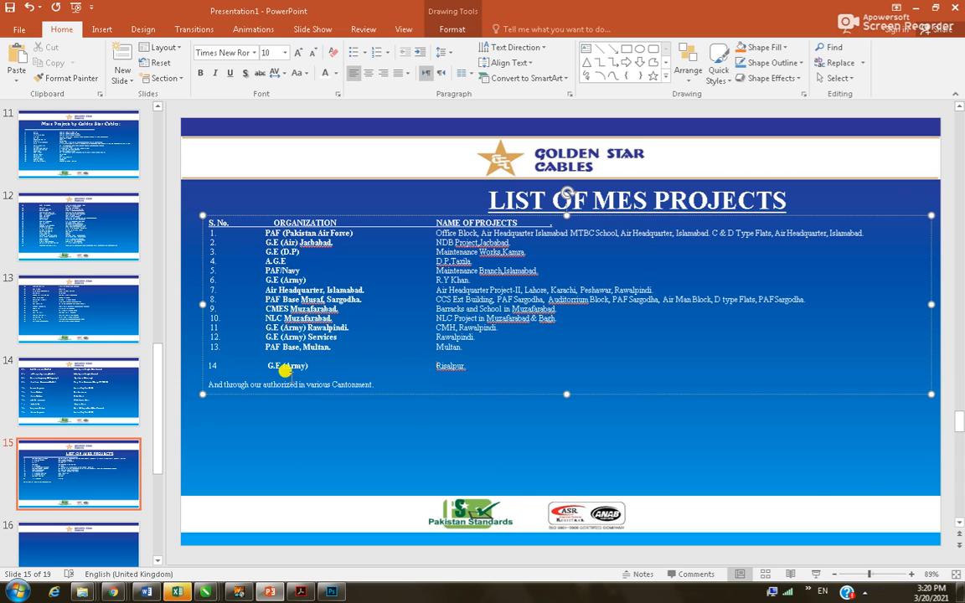
Centre the closing 'And through our authorized' Cantonments line with Ctrl+E
left_click(211, 233)
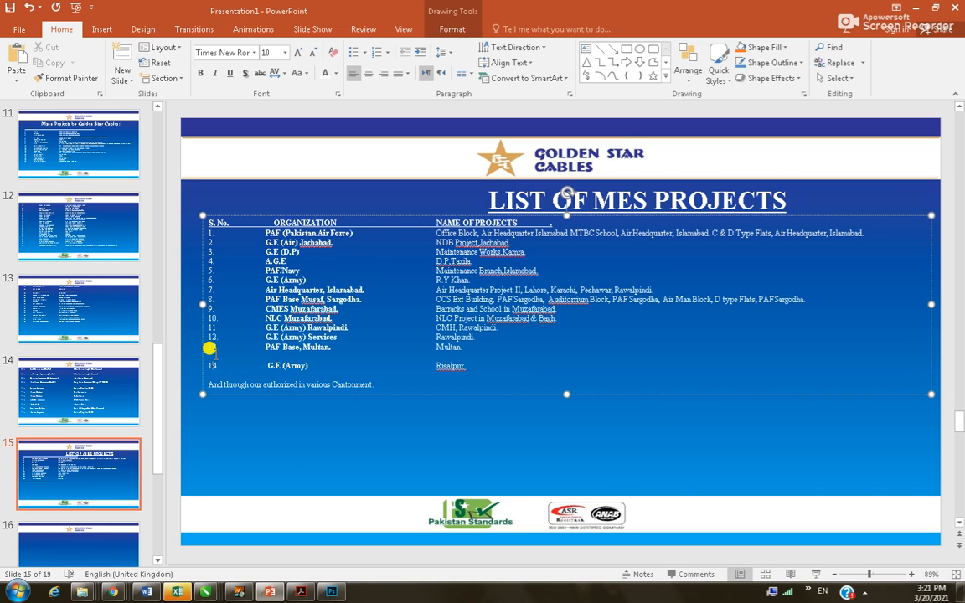
left_click(308, 357)
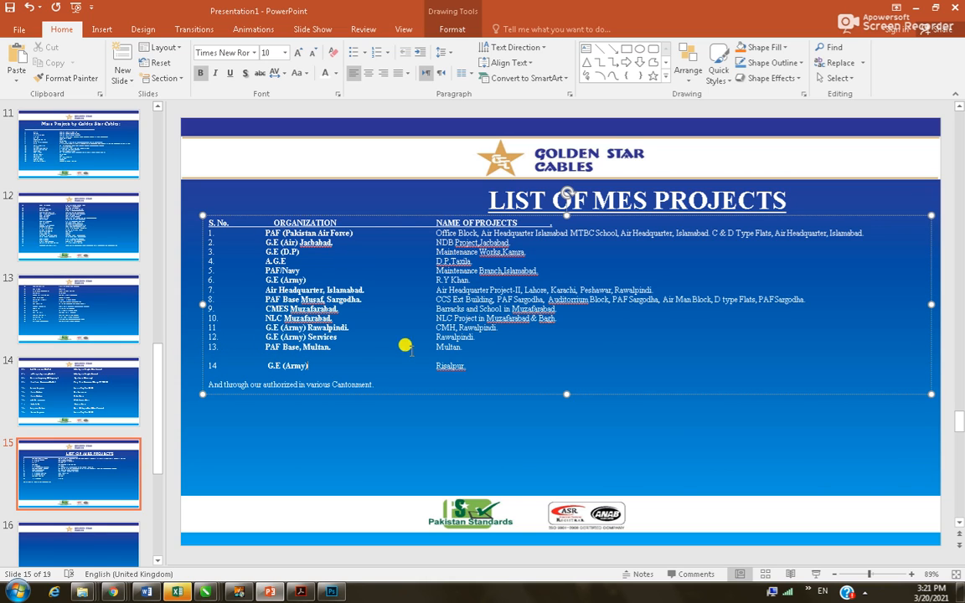
left_click(449, 348)
left_click(247, 386)
key("ctrl+e")
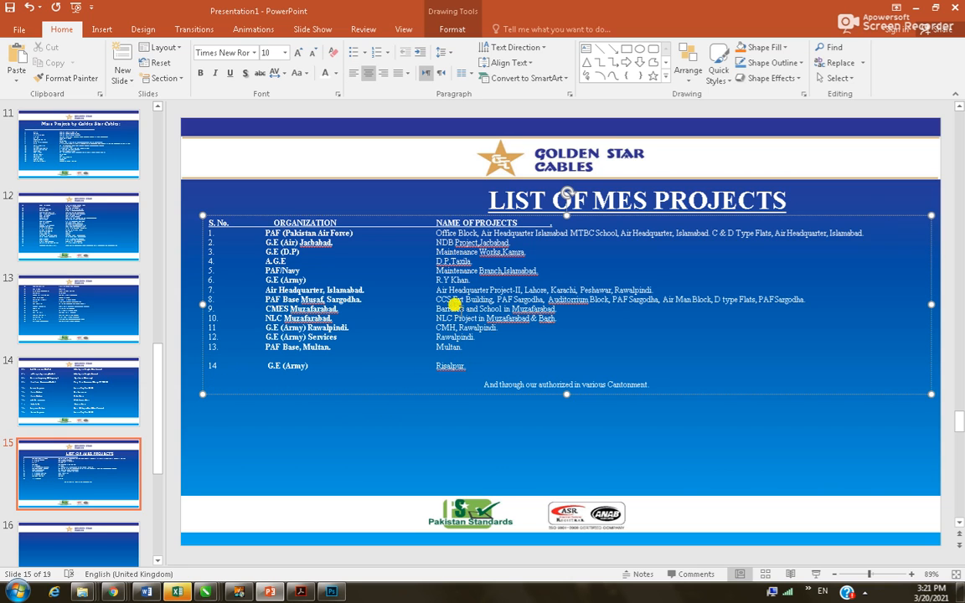
Delete the blank space before ORGANIZATION so the heading aligns with its column
left_click(455, 270)
left_click_drag(275, 222, 266, 223)
key("BackSpace")
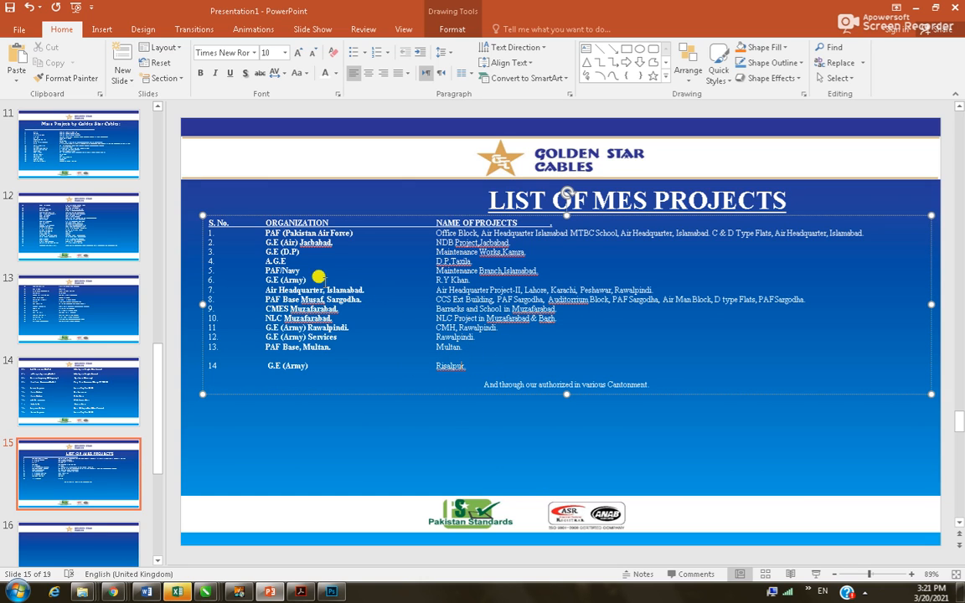
Set the whole project list's line spacing to 1.5
key("ctrl+a")
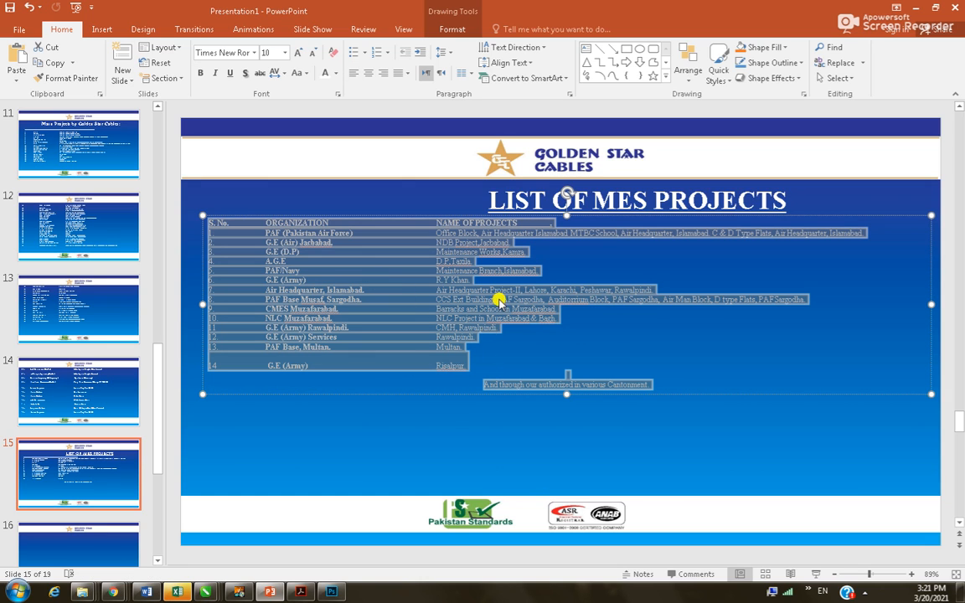
left_click(450, 54)
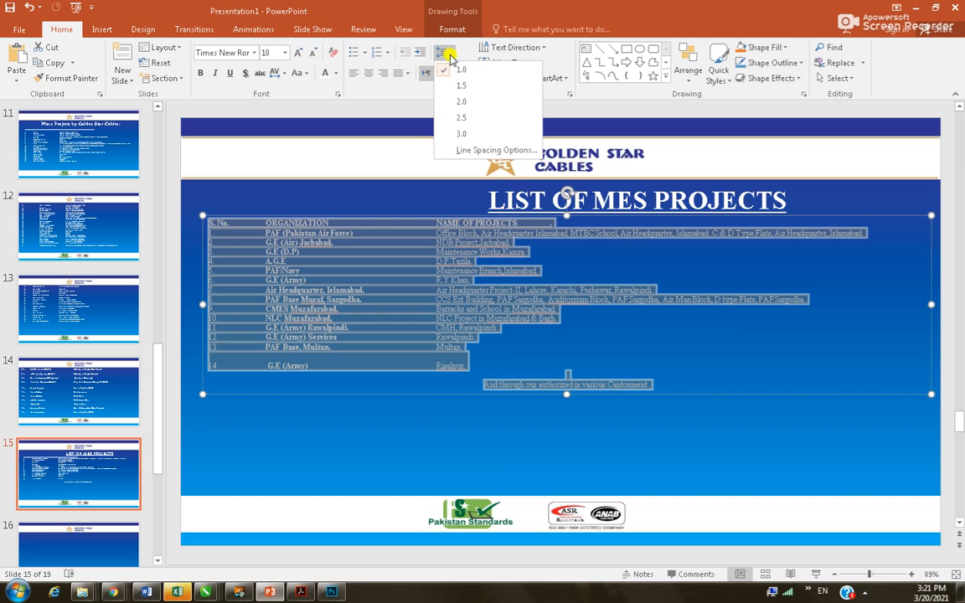
left_click(462, 86)
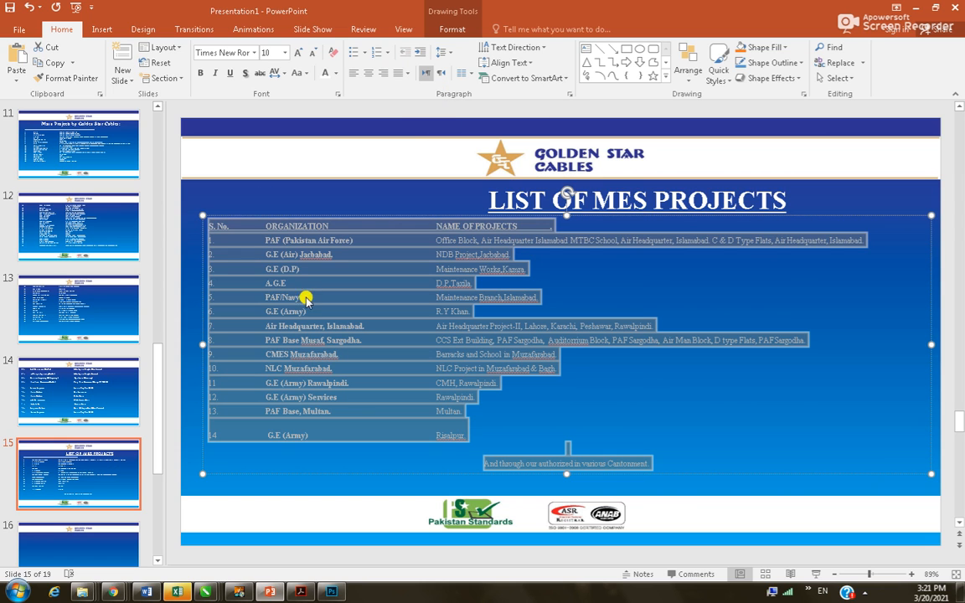
left_click(621, 378)
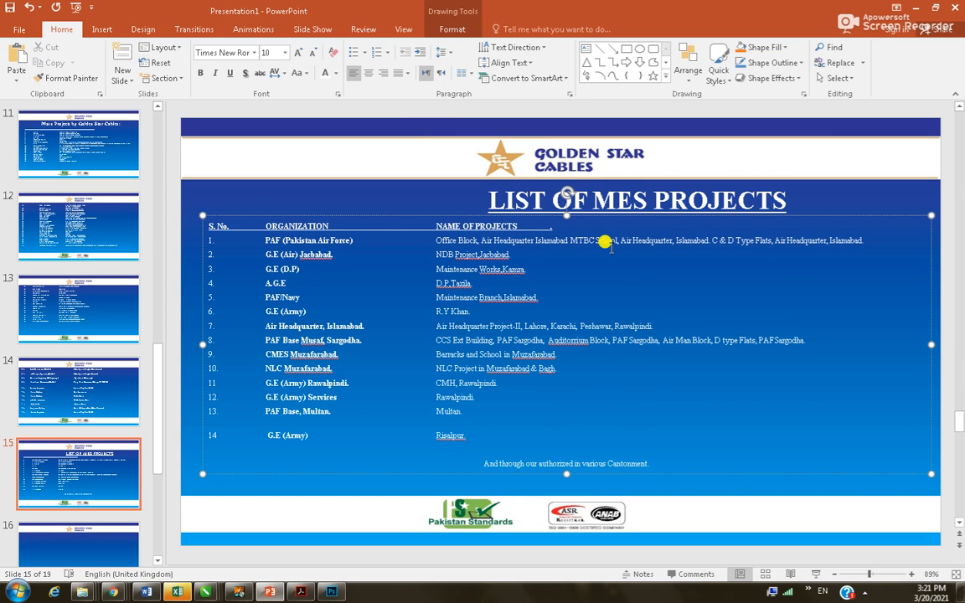
Move the LIST OF MES PROJECTS title to the slide centre, then go to slide 16
left_click(743, 198)
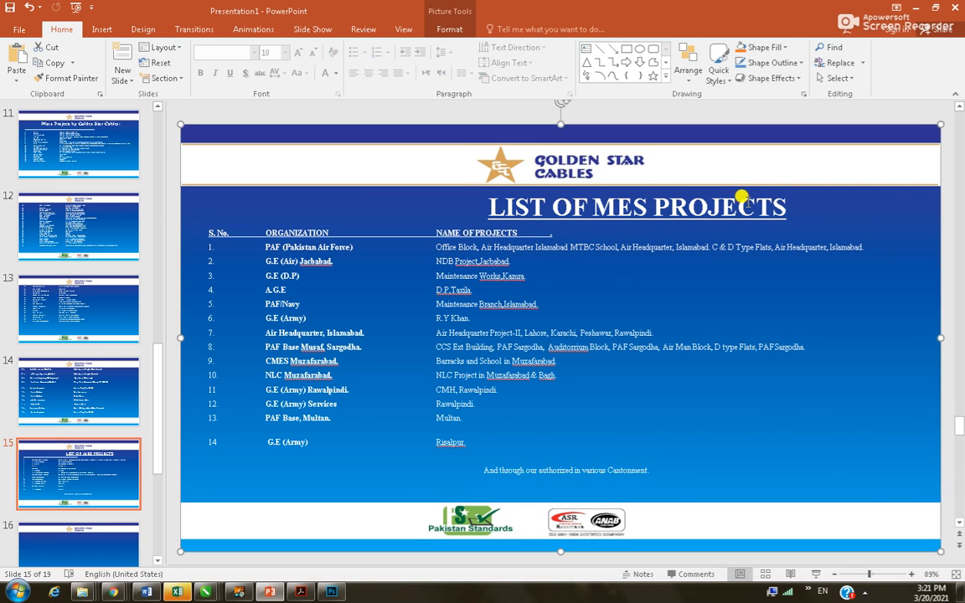
left_click_drag(694, 172, 618, 173)
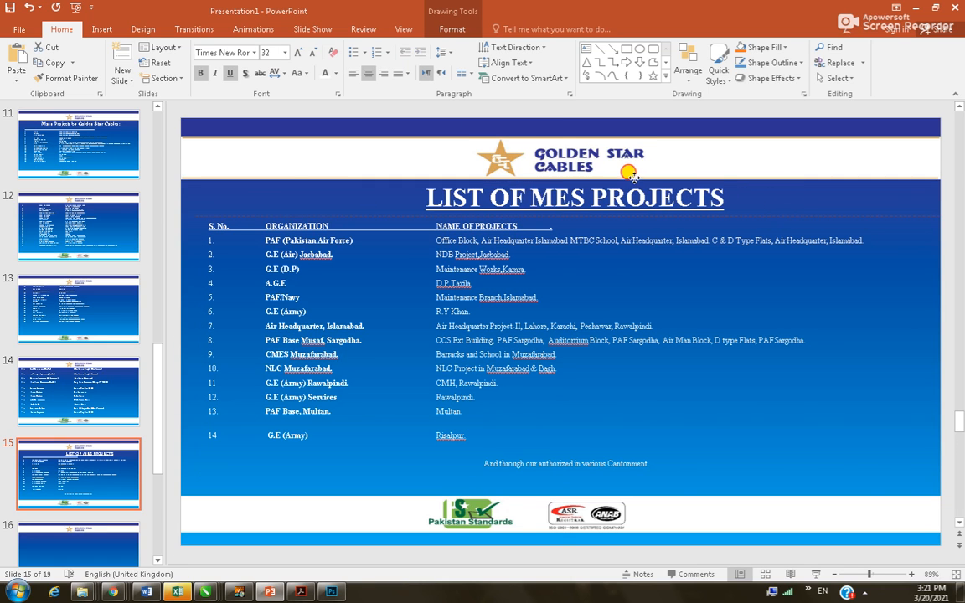
left_click(711, 265)
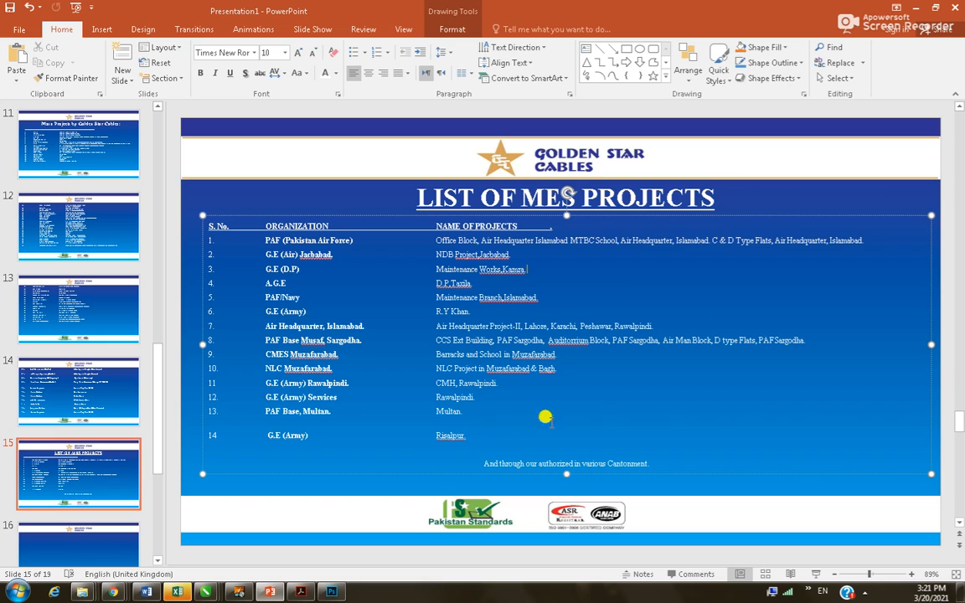
left_click(64, 550)
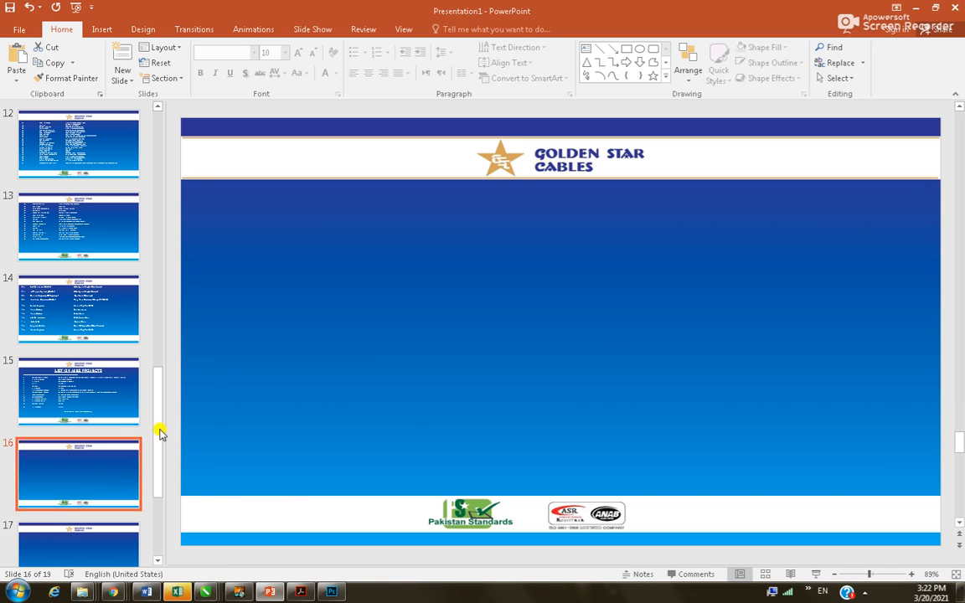
Insert WhatsApp Image 2021-03-20 at 14.33.35 (1) from Daily Work > Download Data into slide 17
left_click_drag(464, 202, 463, 208)
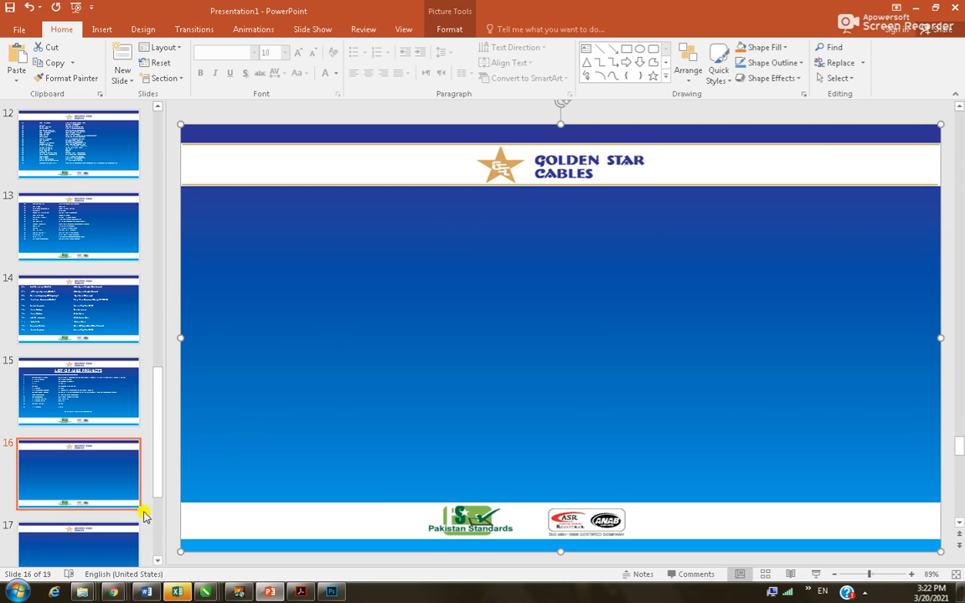
left_click(80, 545)
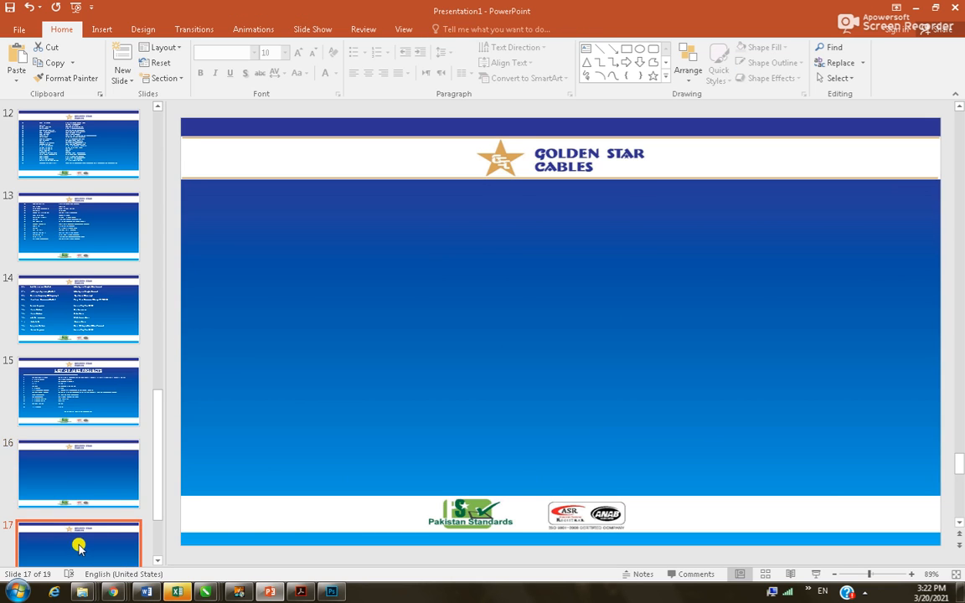
left_click(99, 34)
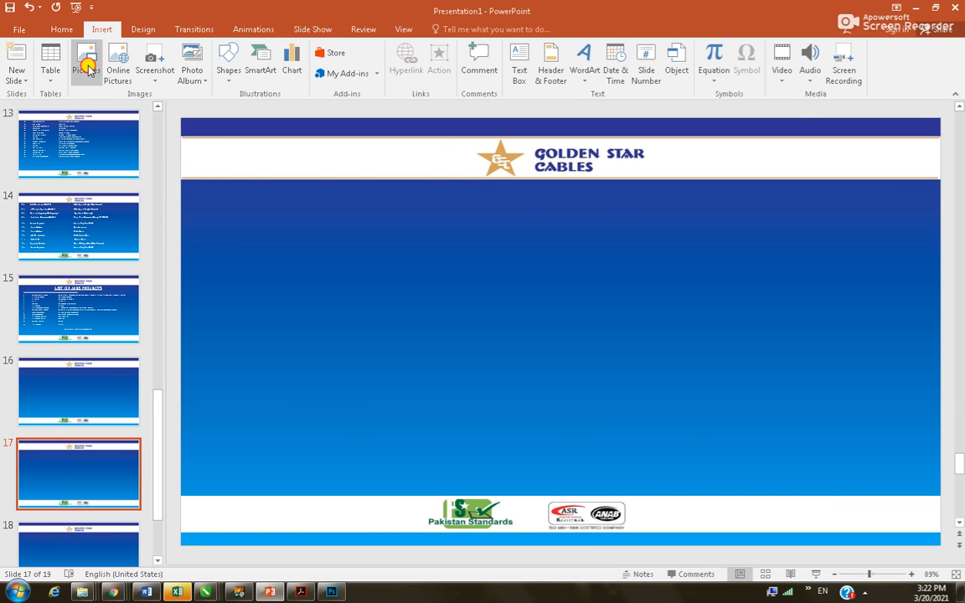
left_click(85, 61)
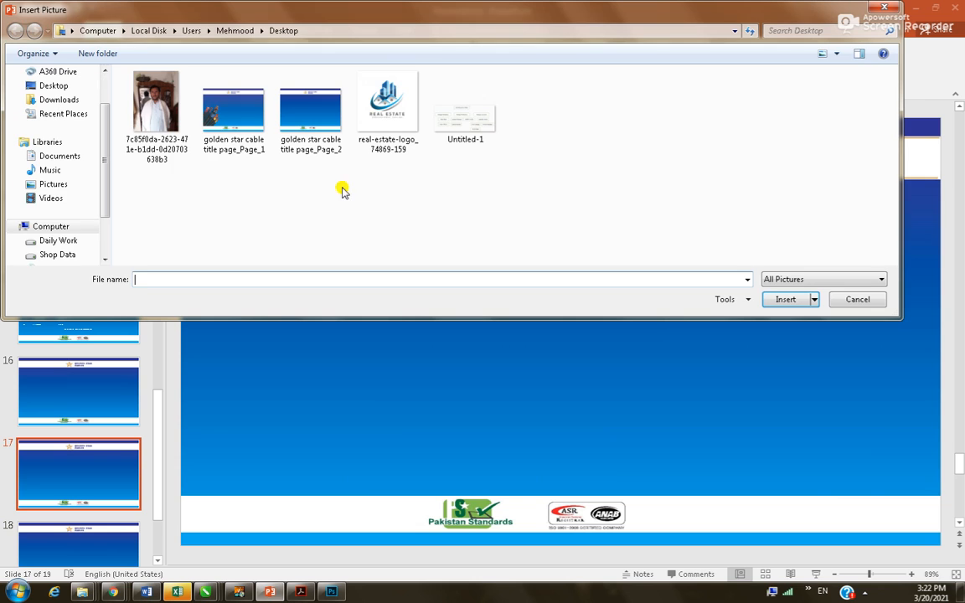
left_click(61, 241)
double_click(162, 106)
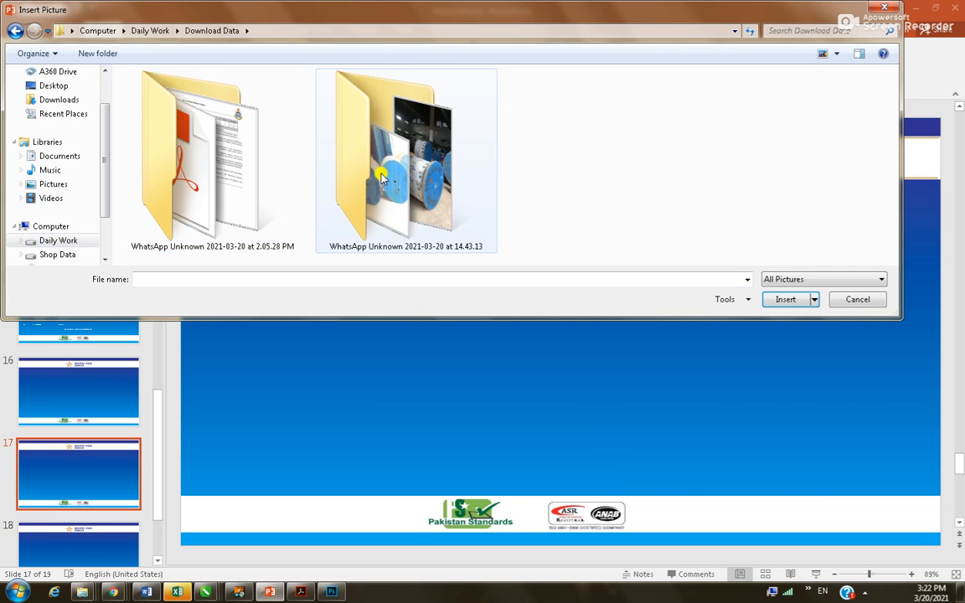
double_click(372, 155)
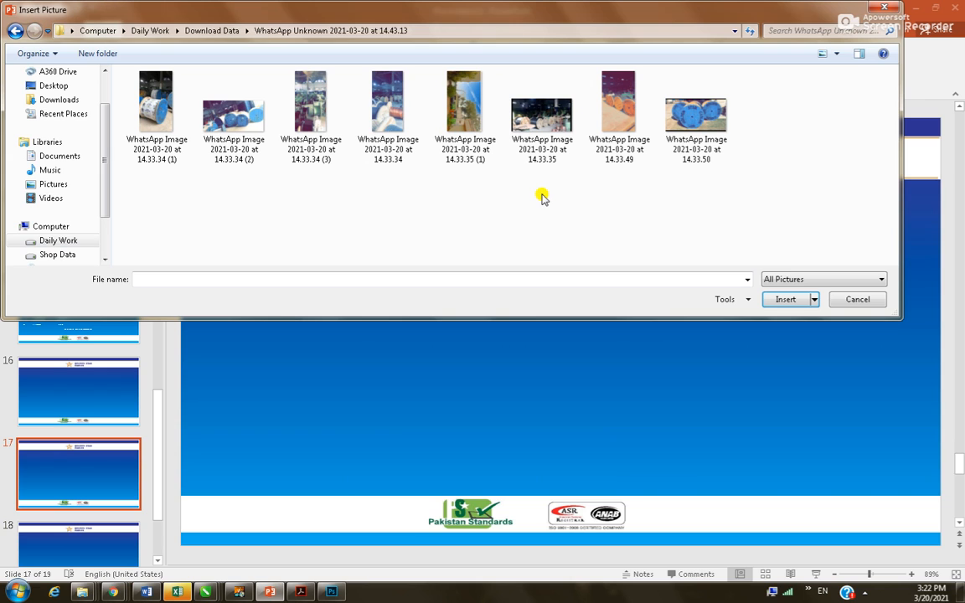
left_click(491, 108)
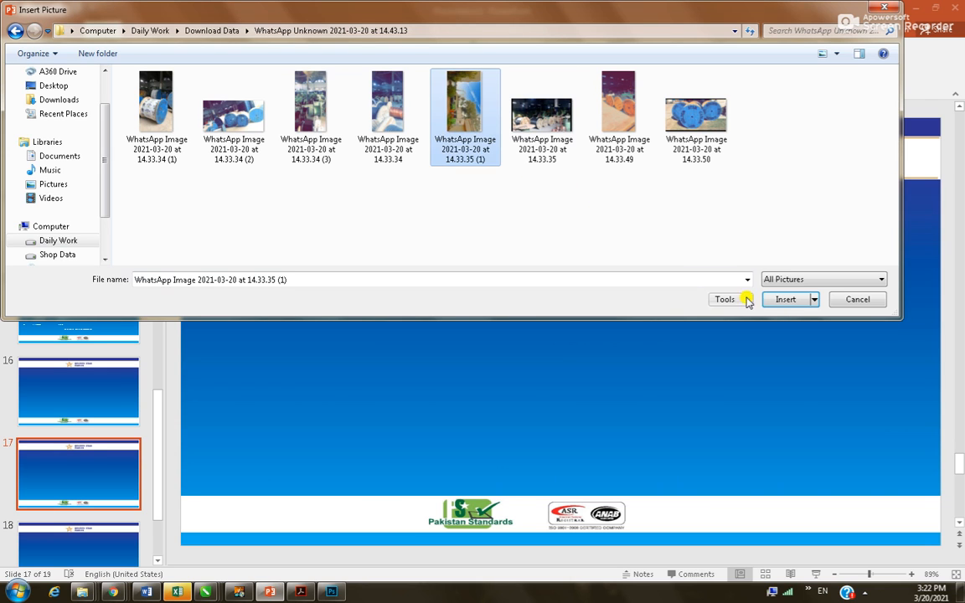
left_click(779, 300)
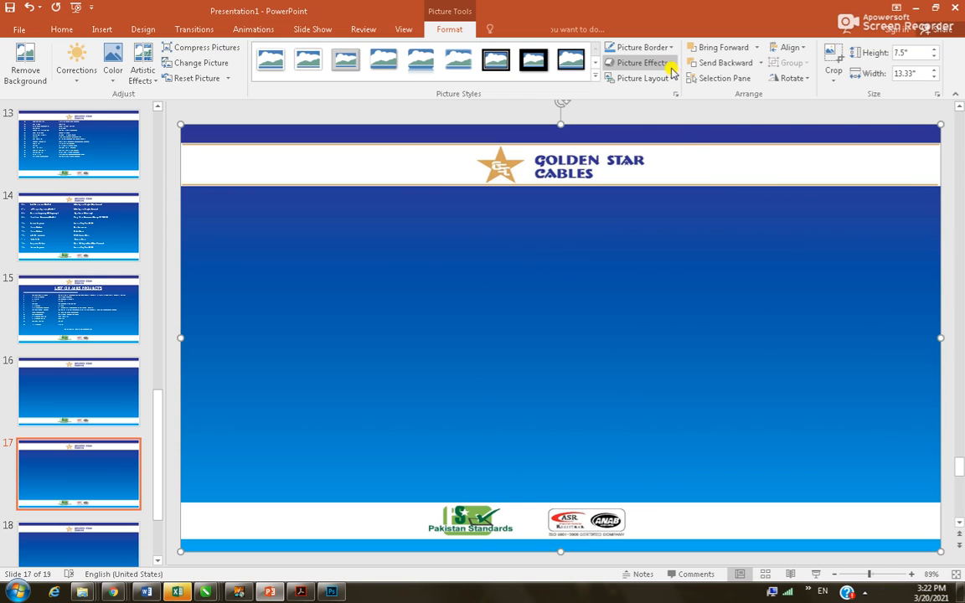
Send the background picture to back, then rotate the photo to upright landscape and enlarge it
left_click(762, 63)
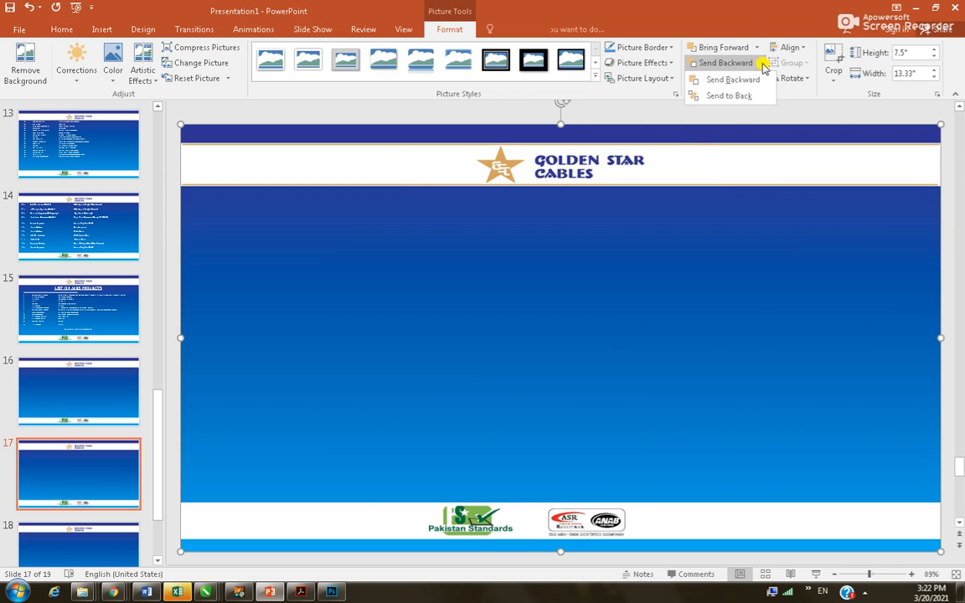
left_click(741, 96)
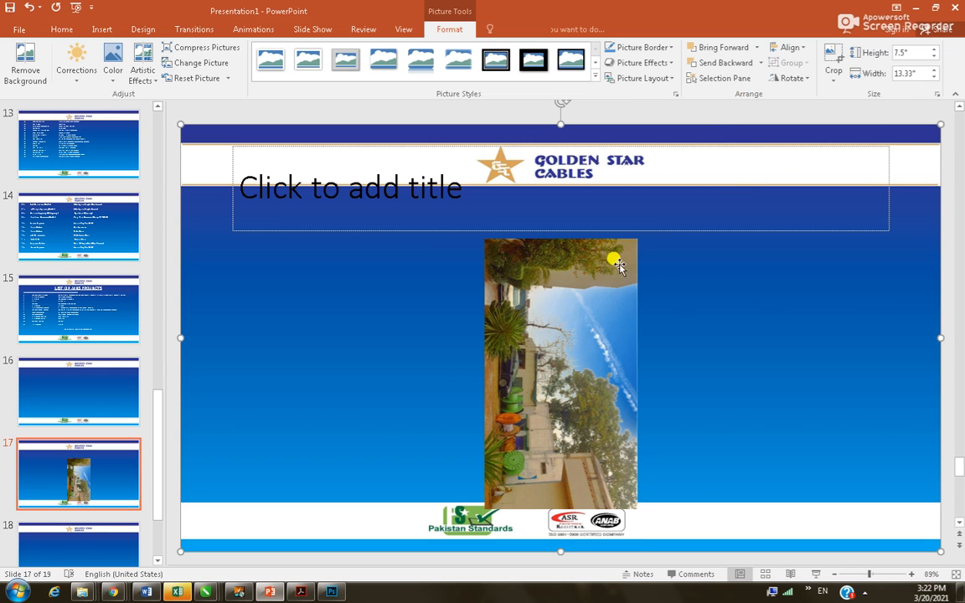
left_click(559, 335)
left_click_drag(560, 332, 581, 293)
left_click_drag(587, 170, 401, 328)
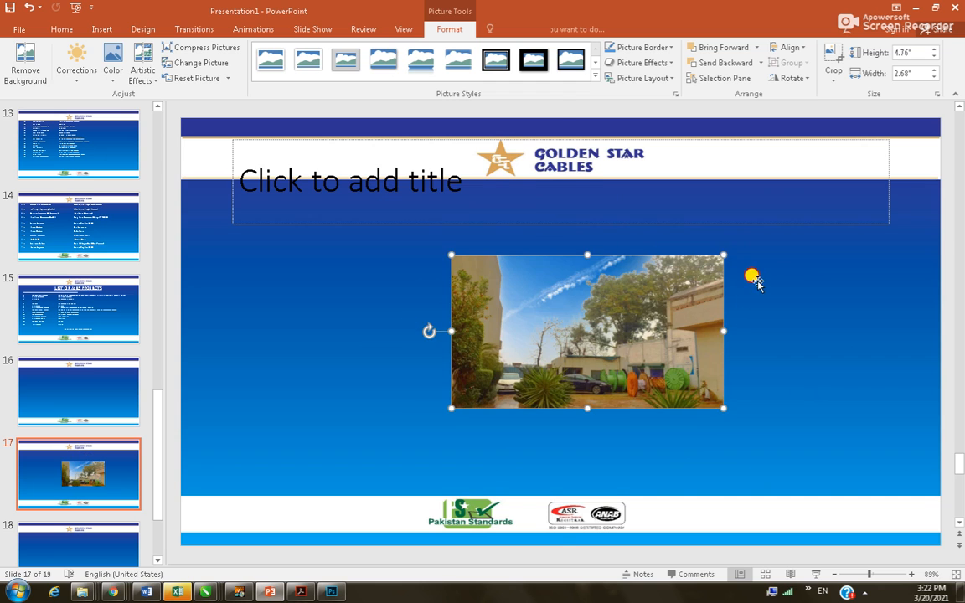
left_click_drag(725, 255, 846, 219)
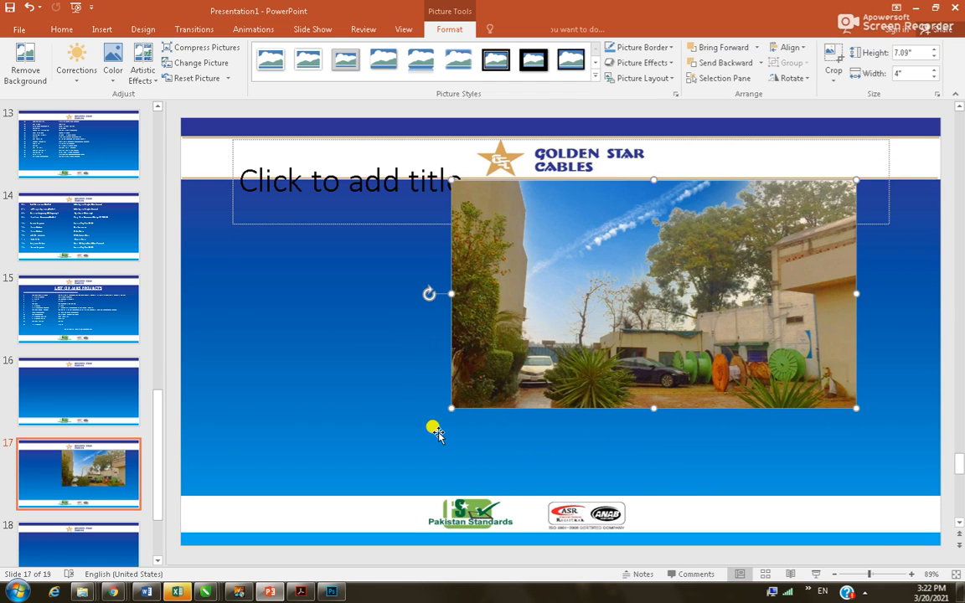
left_click_drag(450, 409, 285, 480)
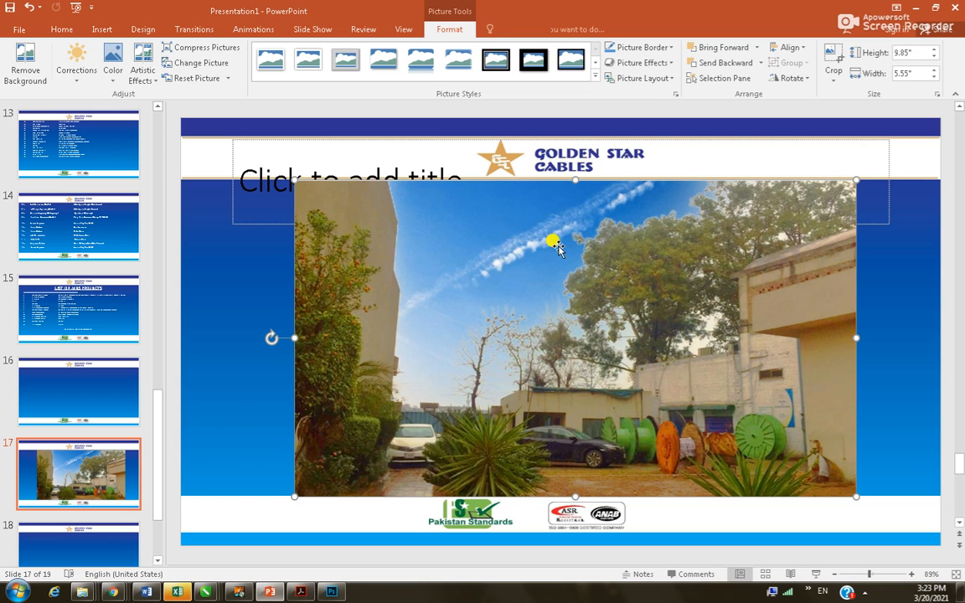
Delete the empty title placeholder from slide 17
left_click(763, 158)
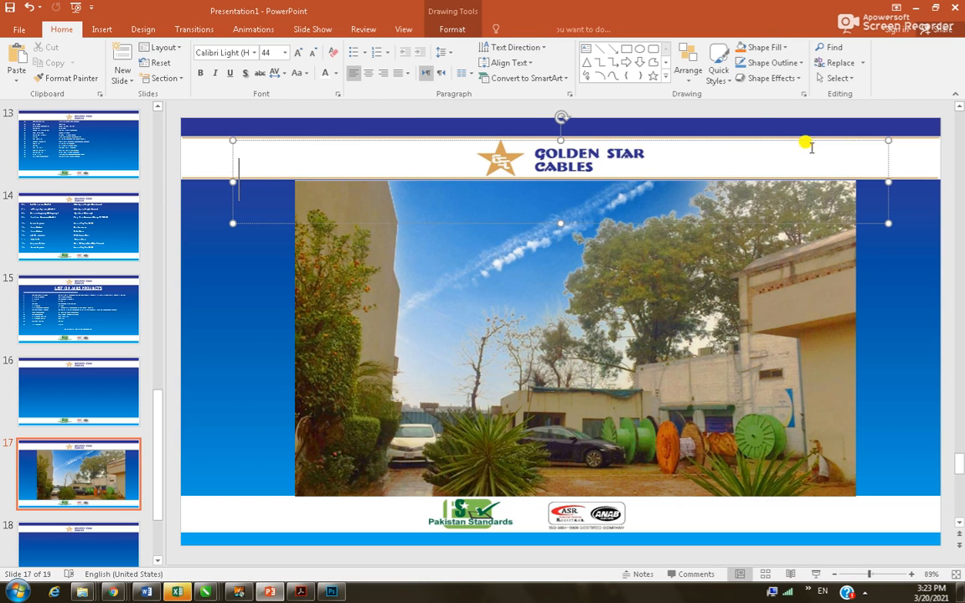
left_click(774, 140)
key("Delete")
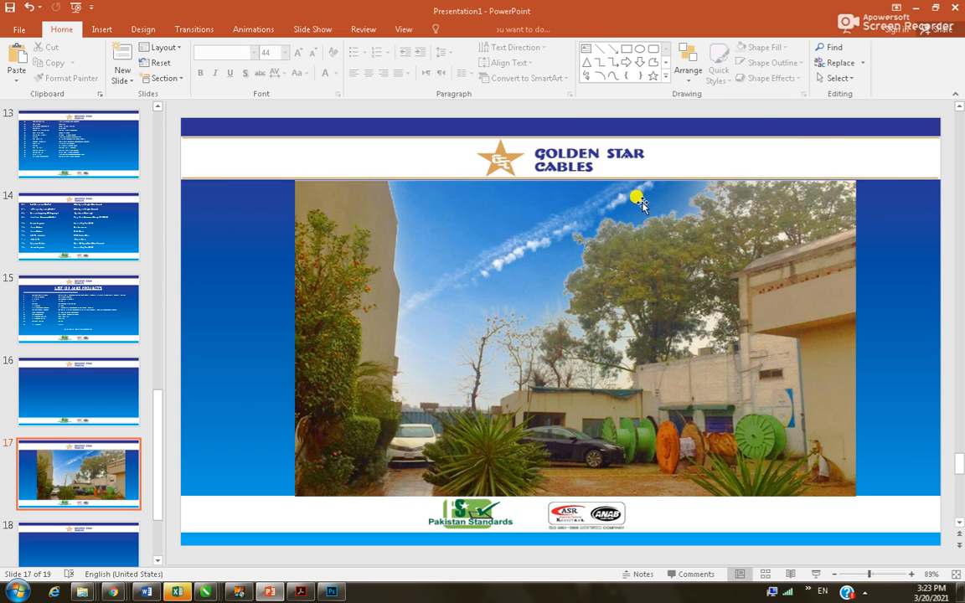
Stretch the photo across the full slide width to both edges
left_click(351, 237)
left_click_drag(289, 338, 167, 344)
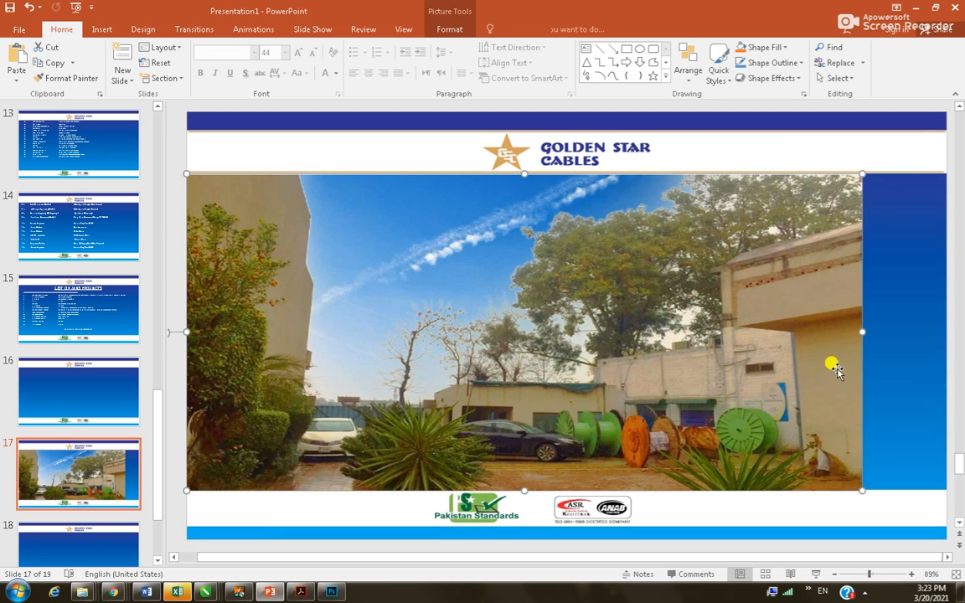
left_click_drag(863, 332, 940, 318)
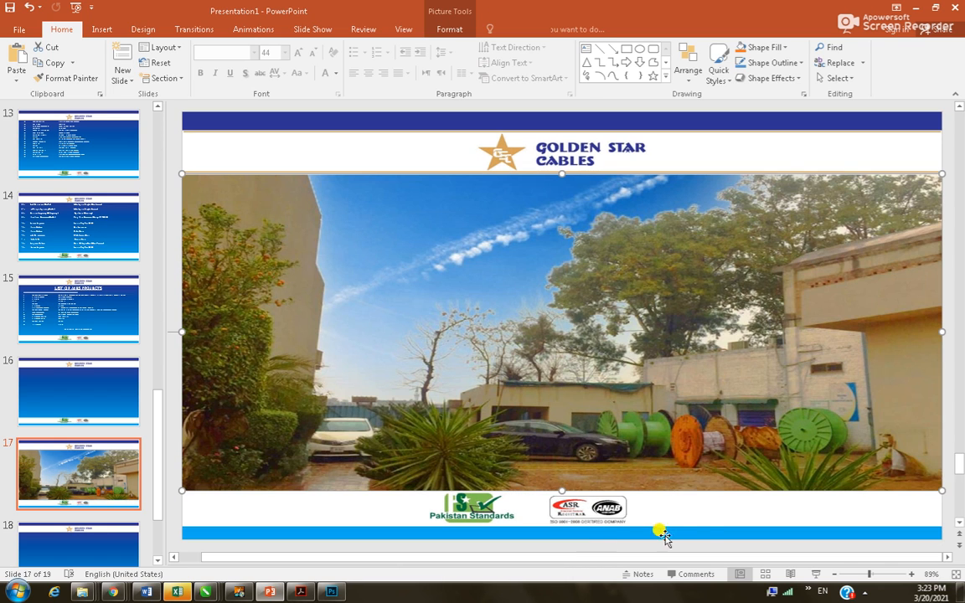
left_click(665, 155)
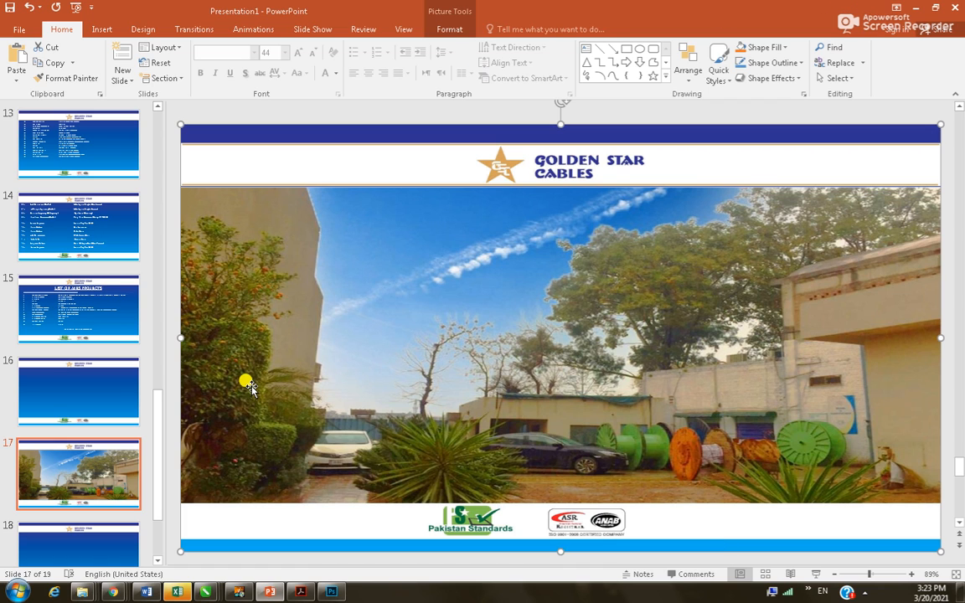
Launch Picasa 3 from the Start menu's All Programs list
left_click(18, 592)
left_click(50, 536)
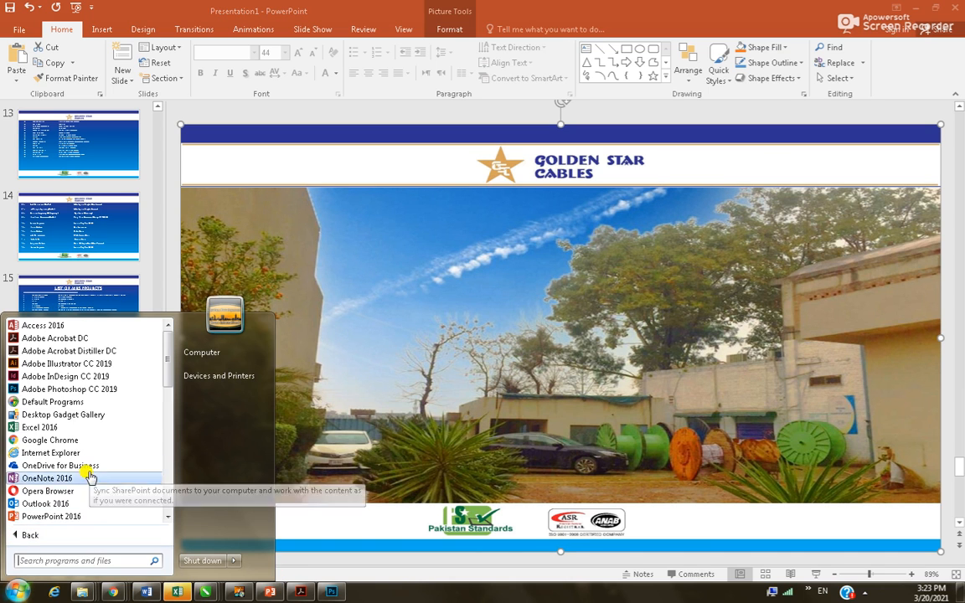
scroll(88, 469, "down", 8)
left_click(50, 440)
left_click(133, 463)
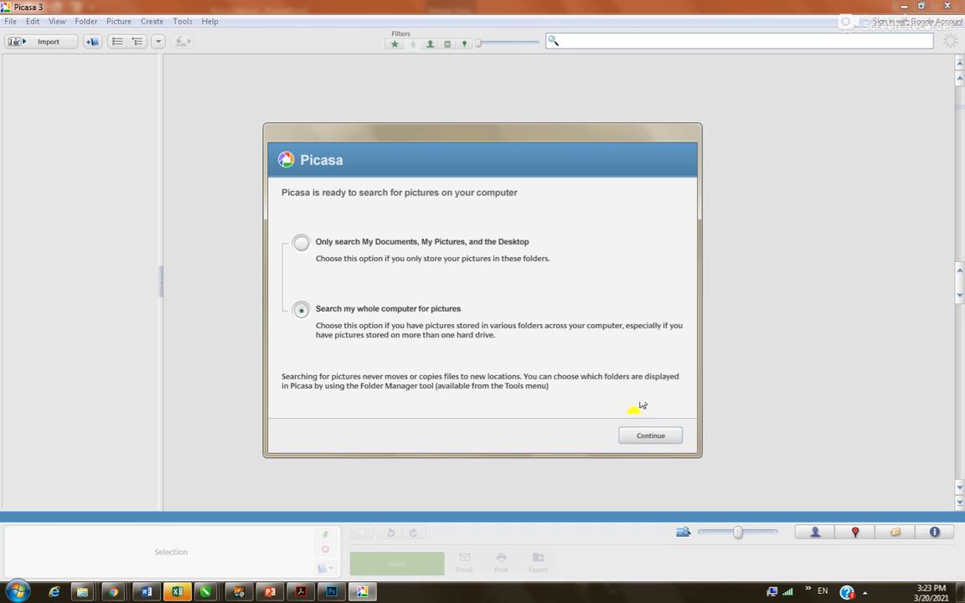
Finish the first-run setup, skip the auto backup offer, and open Import
left_click(640, 433)
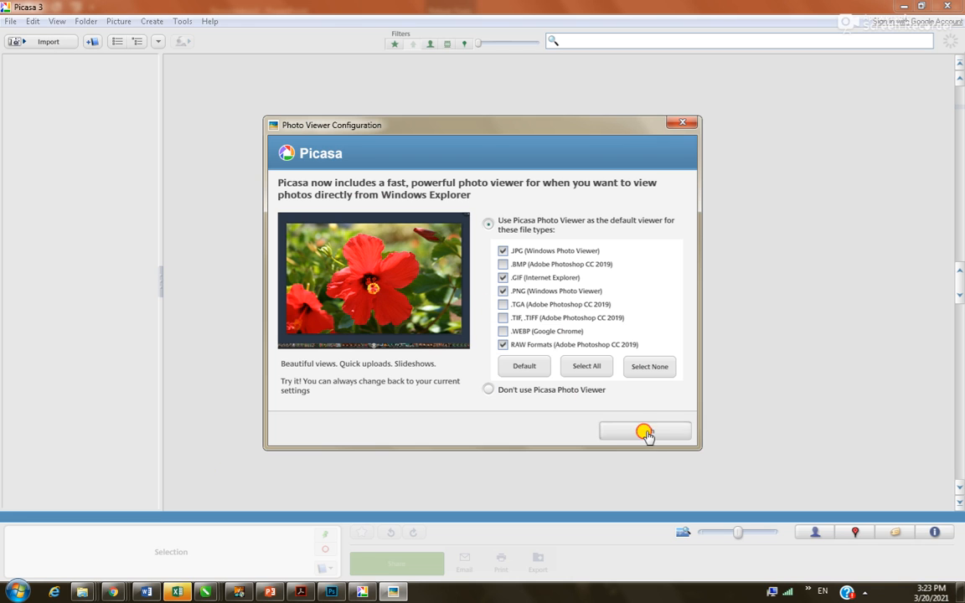
left_click(643, 432)
left_click(596, 356)
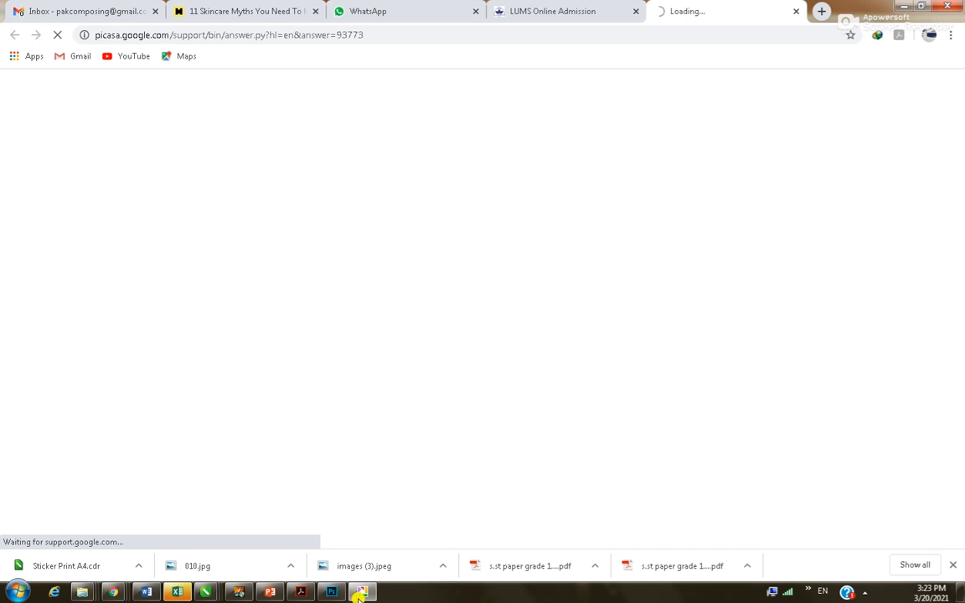
left_click(361, 593)
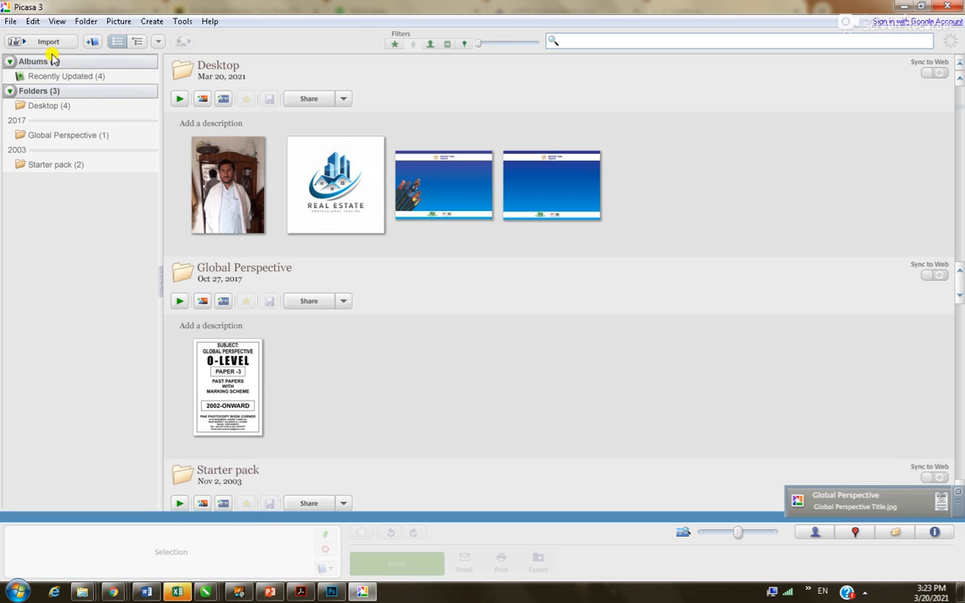
left_click(45, 42)
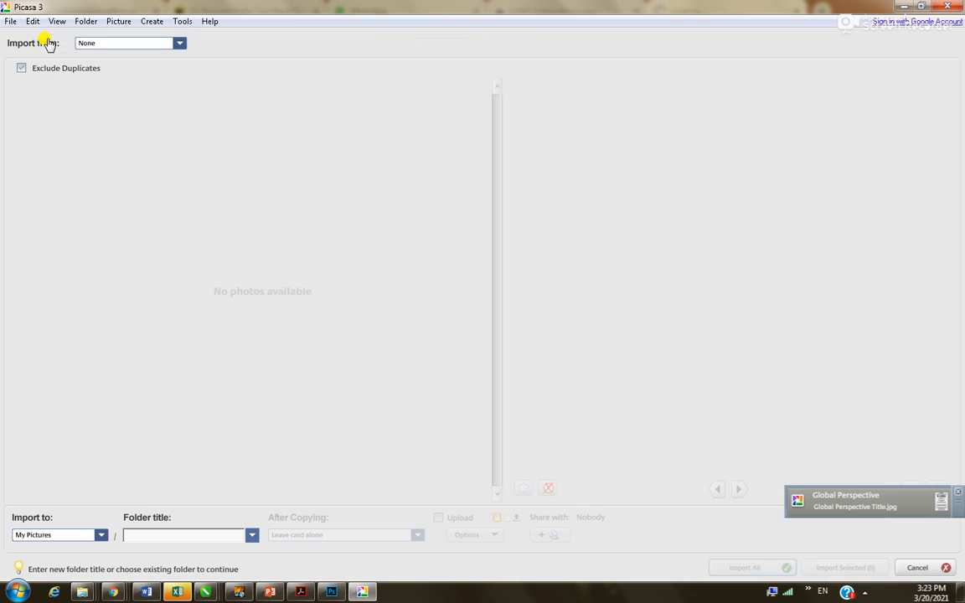
Import from the TypeC7500 Scanner at original size 11 x 17 in, started from the scanner
left_click(120, 62)
left_click(112, 75)
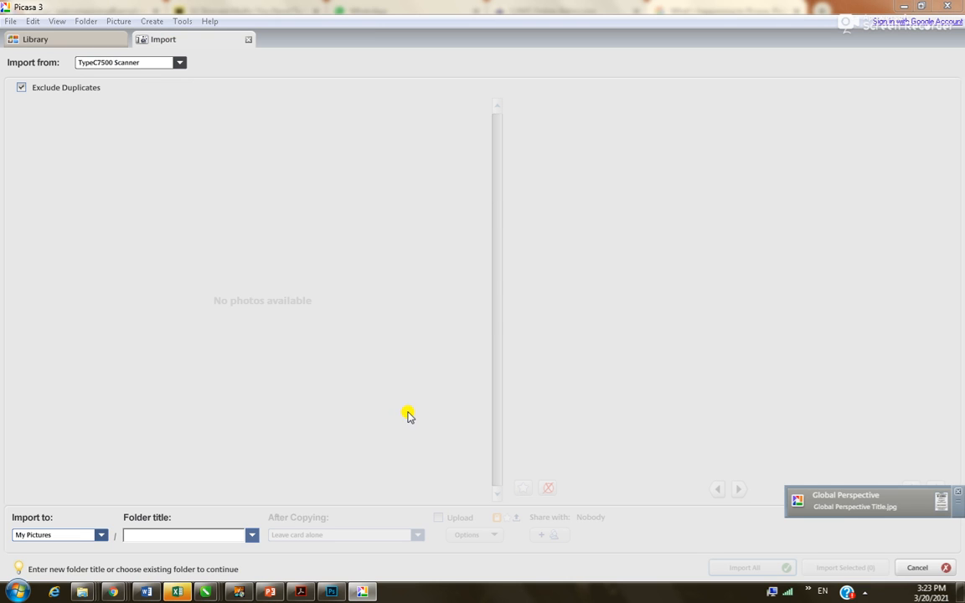
left_click(560, 307)
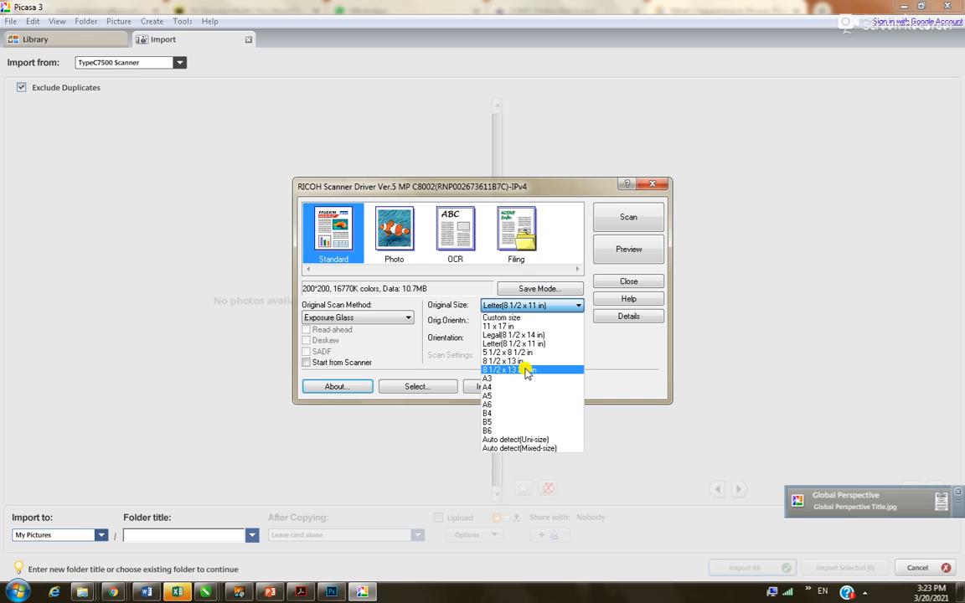
left_click(507, 326)
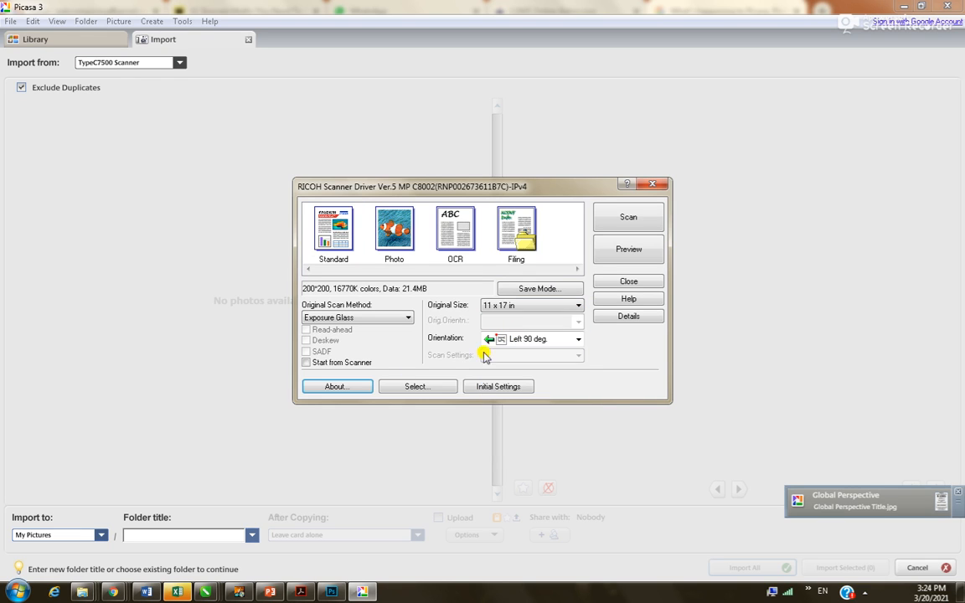
left_click(349, 365)
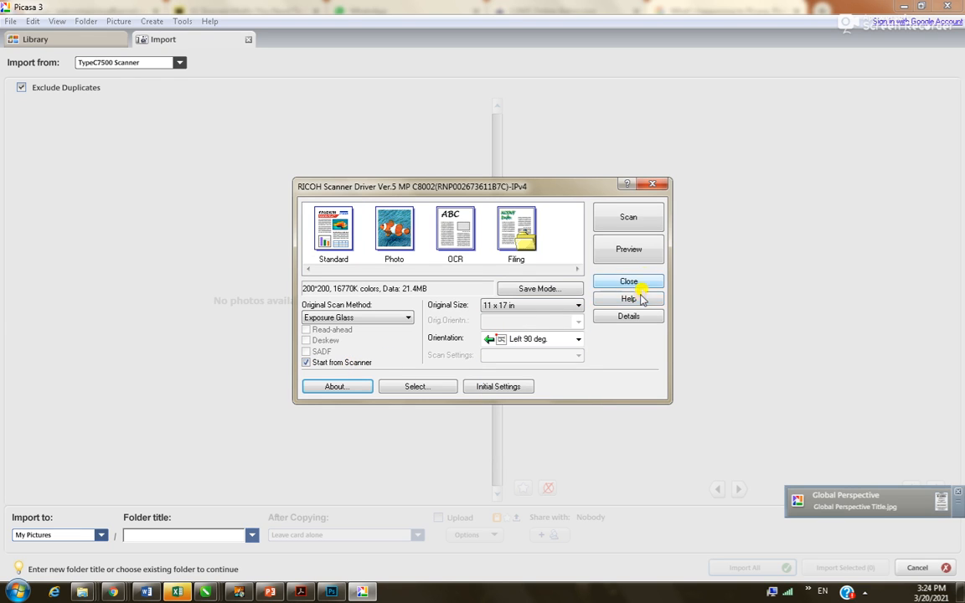
Run a scan and dismiss the press-Start and scanning finished messages
left_click(644, 217)
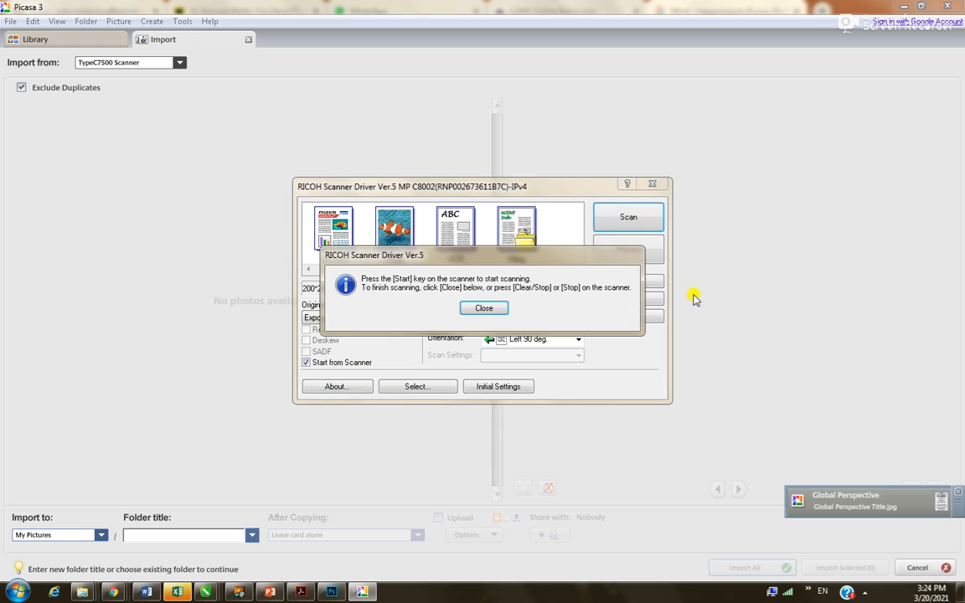
left_click(484, 308)
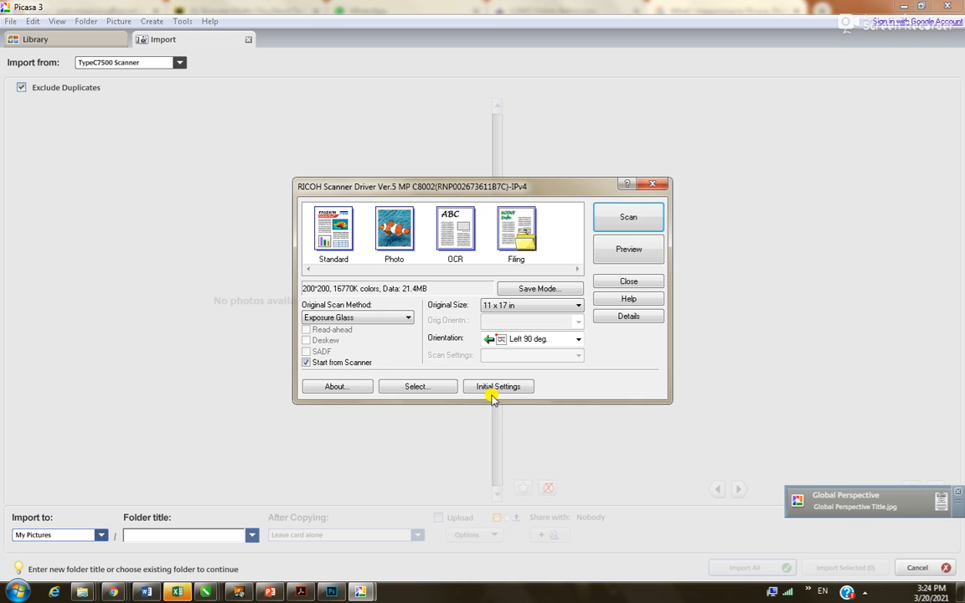
left_click(549, 343)
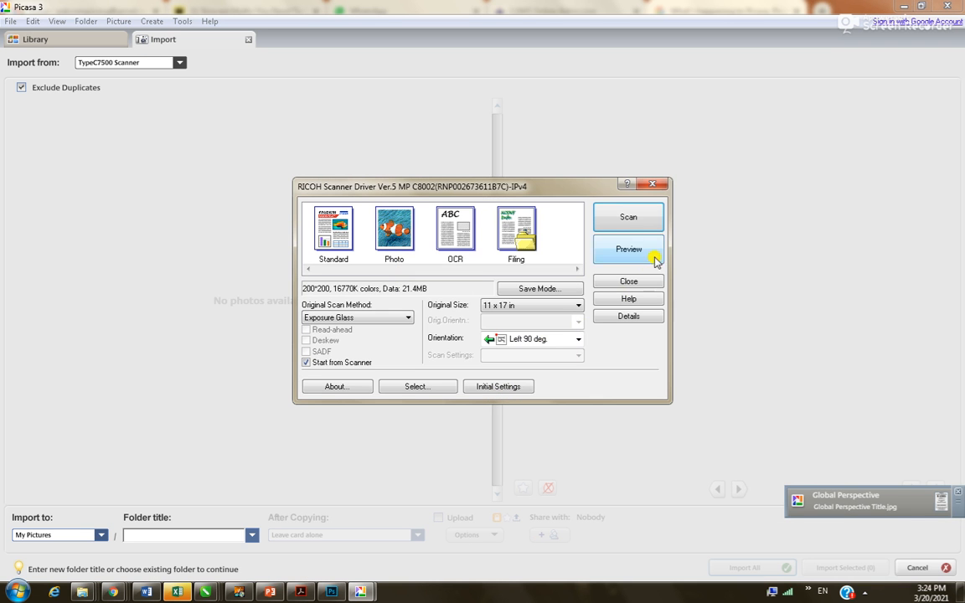
Set the X-Resolution to 300 dpi in the detailed settings
left_click(640, 318)
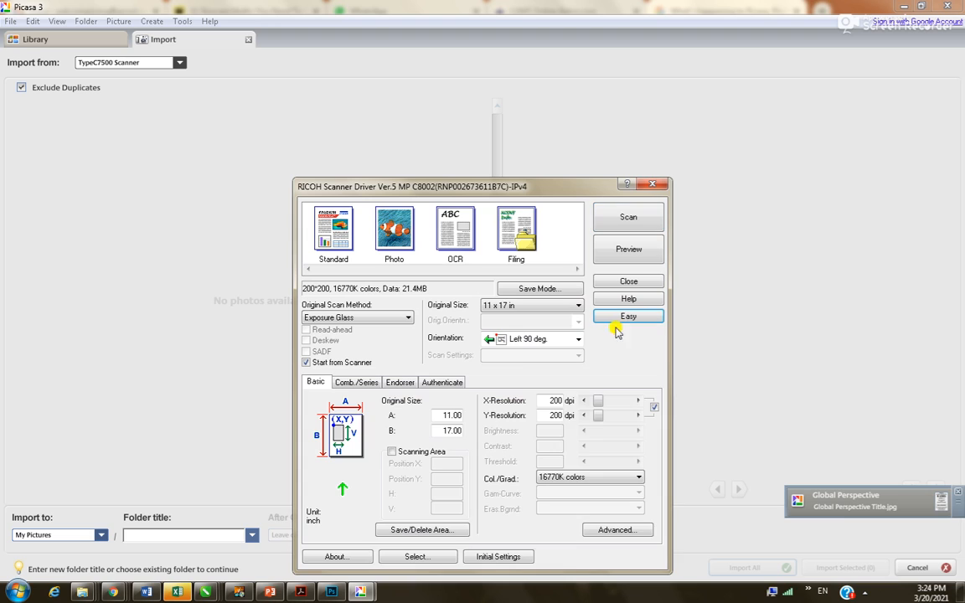
double_click(545, 401)
type("3")
key("Tab")
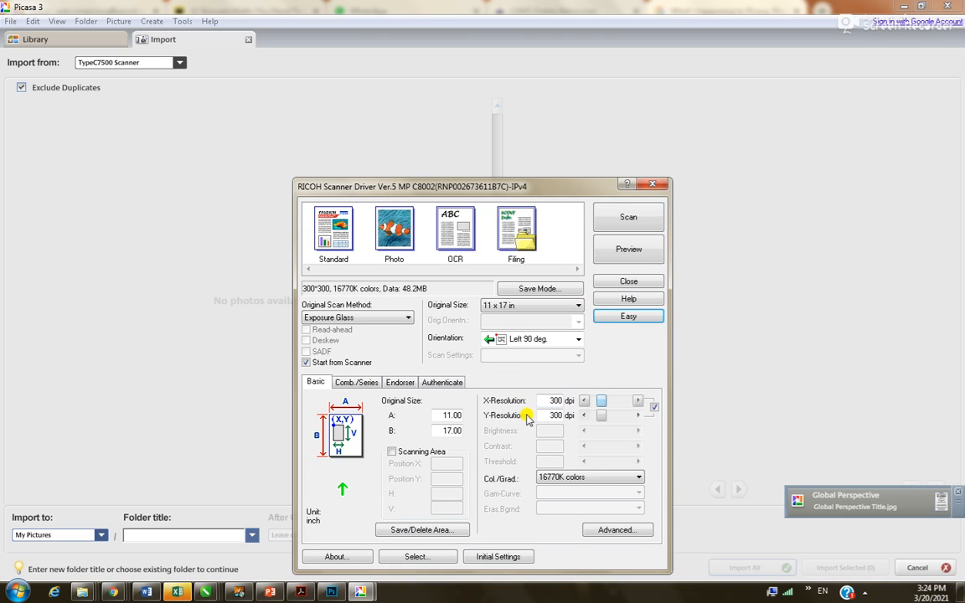
Start the 300 dpi scan from the RICOH scanner driver dialog
left_click(628, 231)
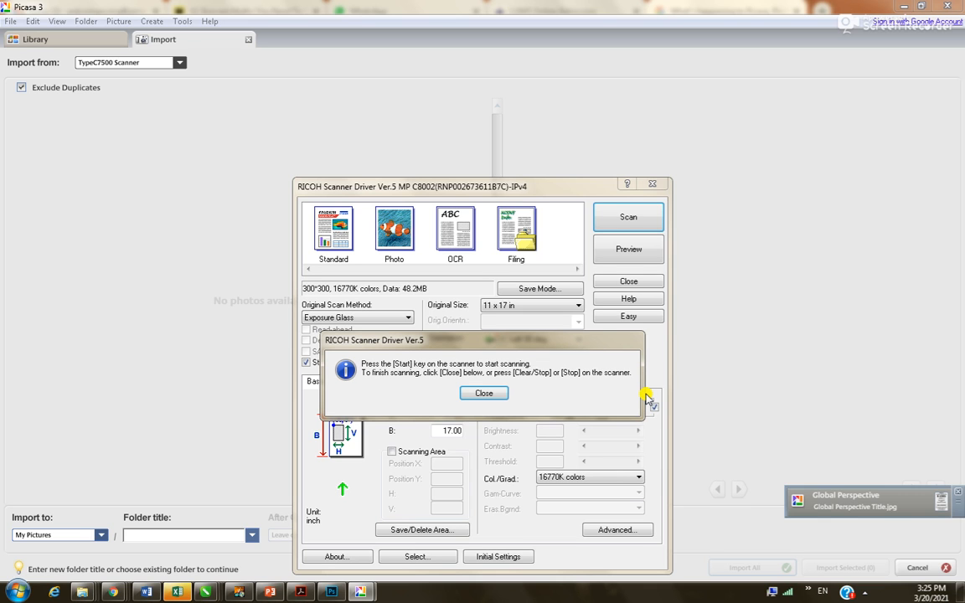
Dismiss the scanning messages and close the scanner driver window
left_click(486, 393)
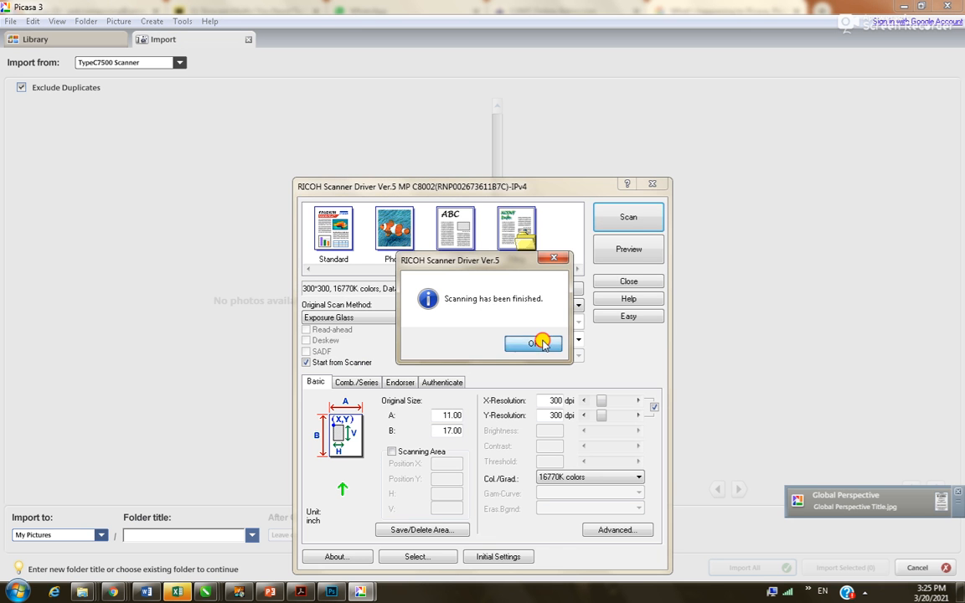
left_click(481, 311)
left_click(598, 166)
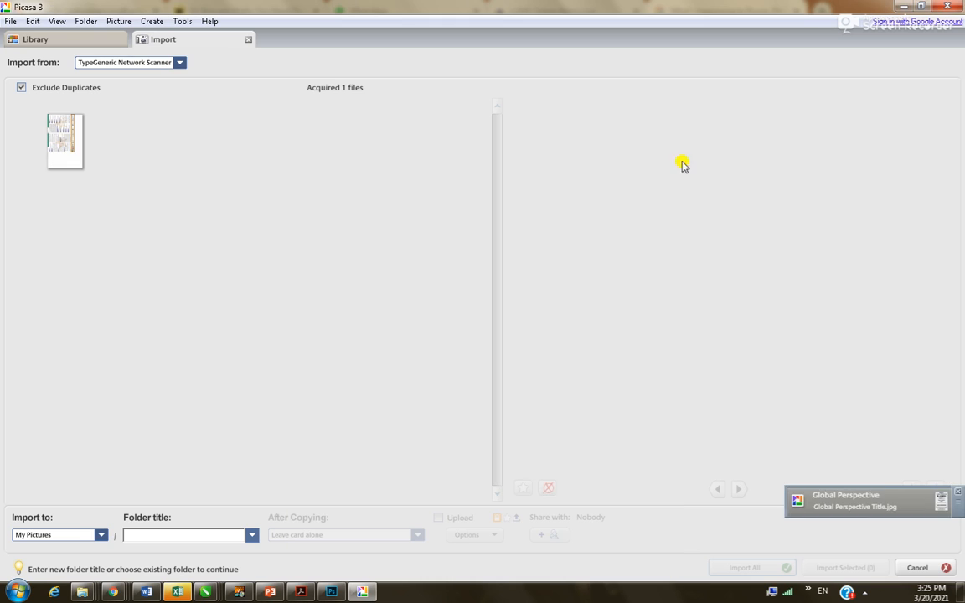
Import the scanned page into a Date Taken folder, then switch to the browser
left_click(59, 138)
left_click(256, 536)
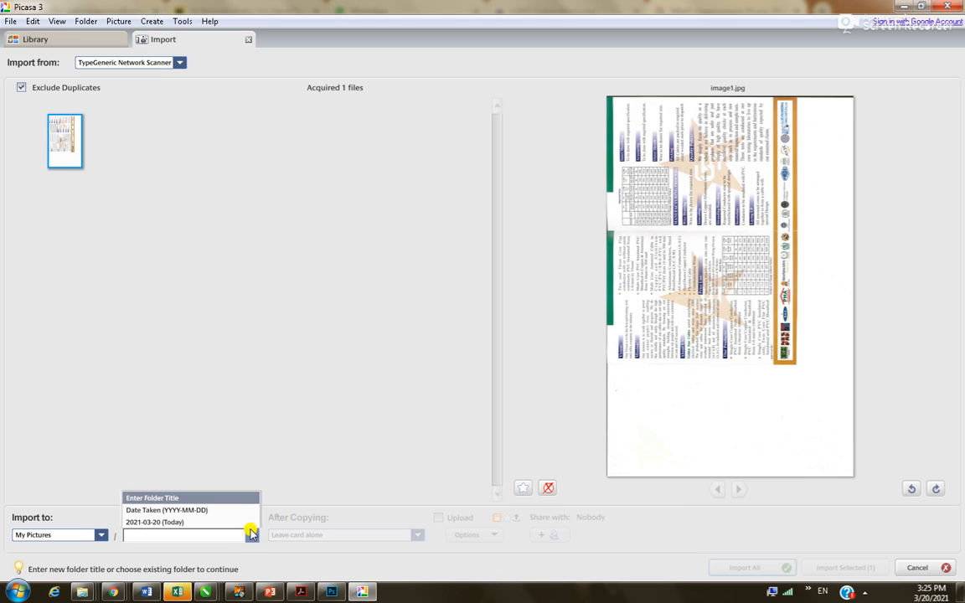
left_click(216, 511)
left_click(849, 569)
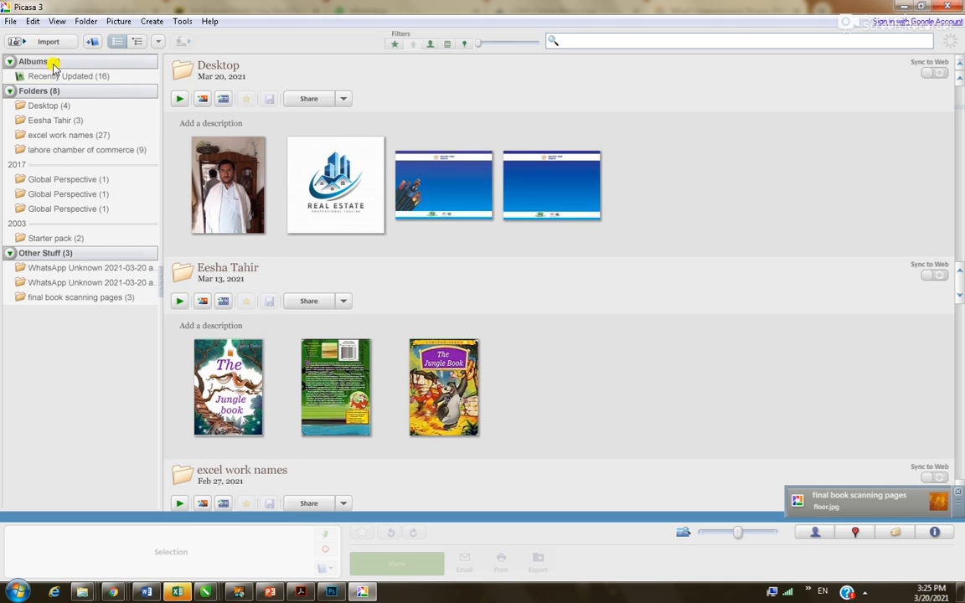
key("alt+Tab")
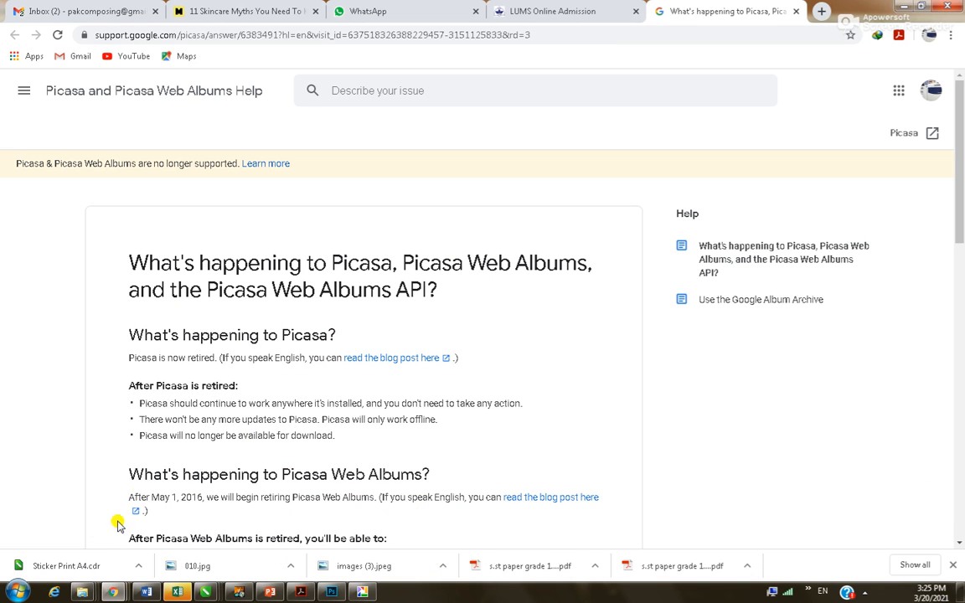
Open the scanned image1 from Pictures\2021-03-20 in Paint via Edit
left_click(19, 593)
left_click(202, 349)
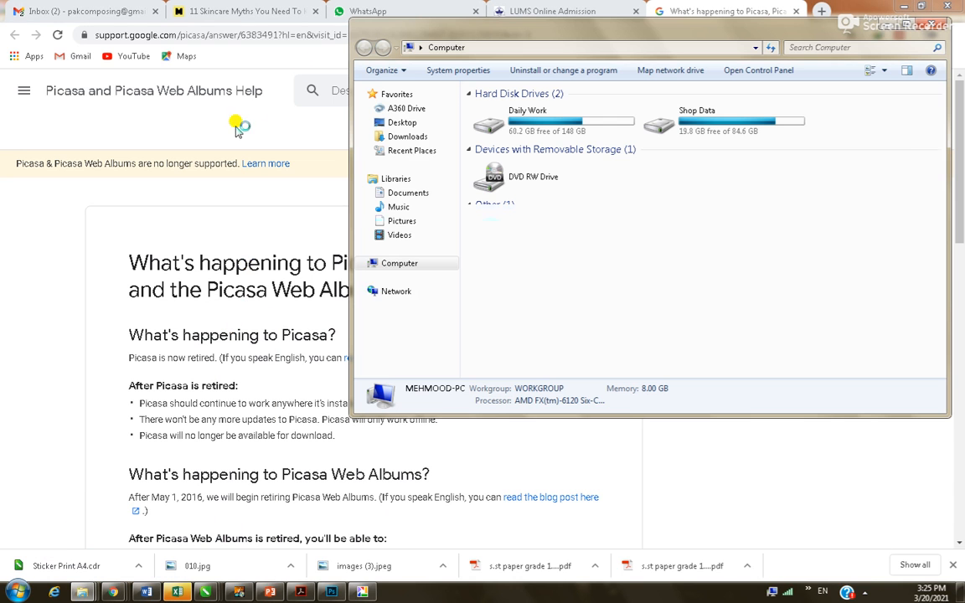
left_click(402, 222)
double_click(501, 153)
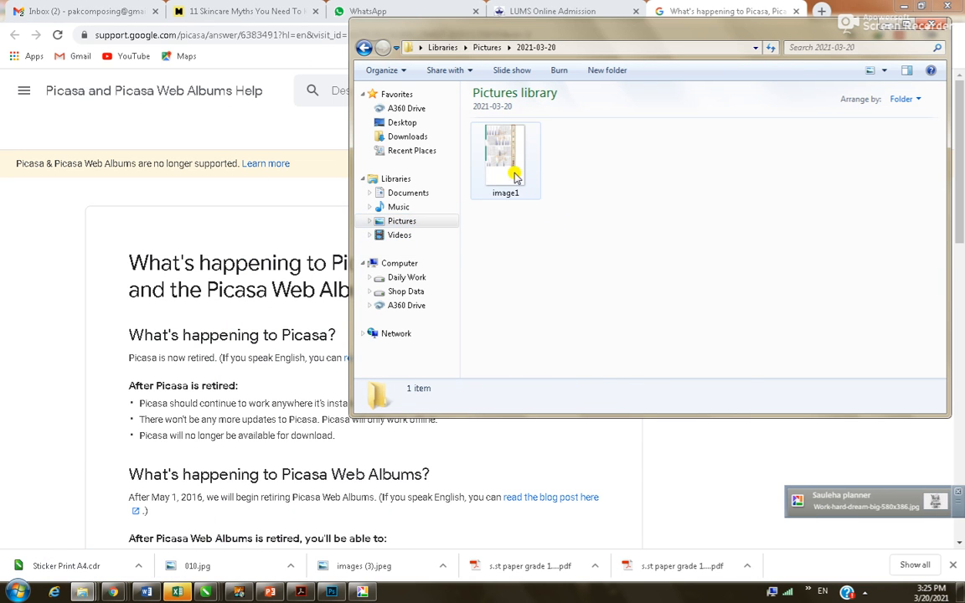
left_click(515, 172)
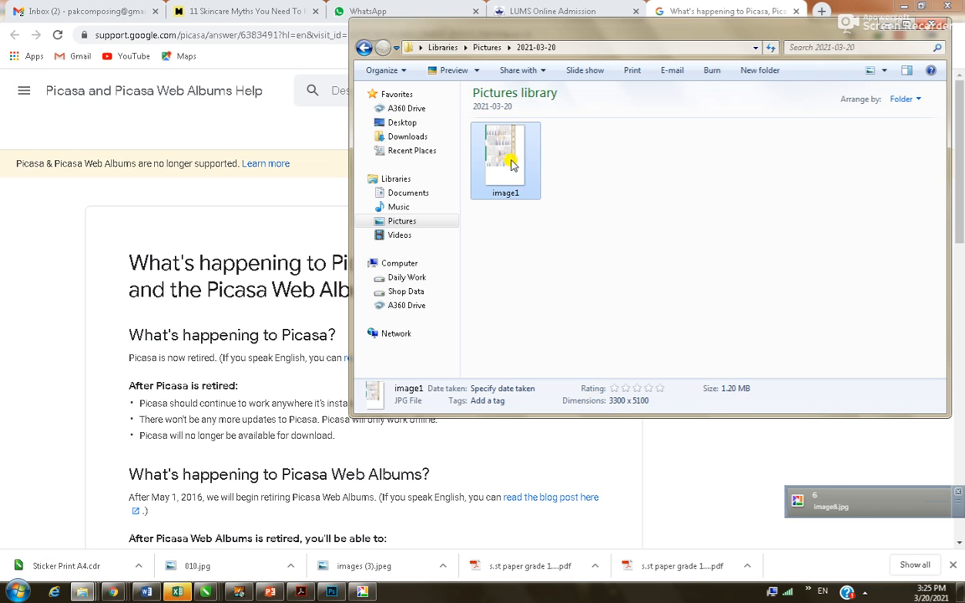
right_click(511, 164)
left_click(549, 194)
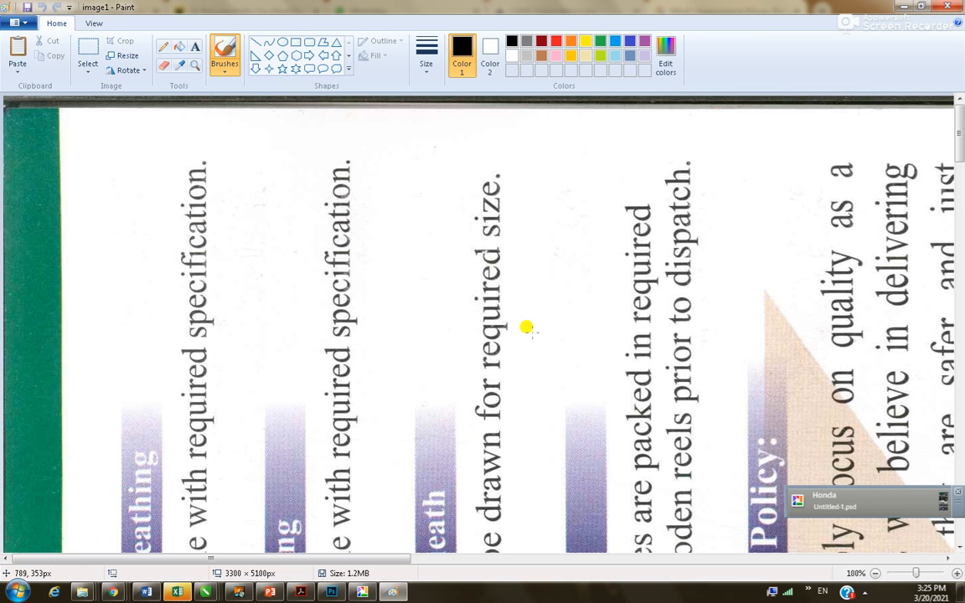
Close Paint and bring Photoshop forward with its File menu open
left_click(950, 6)
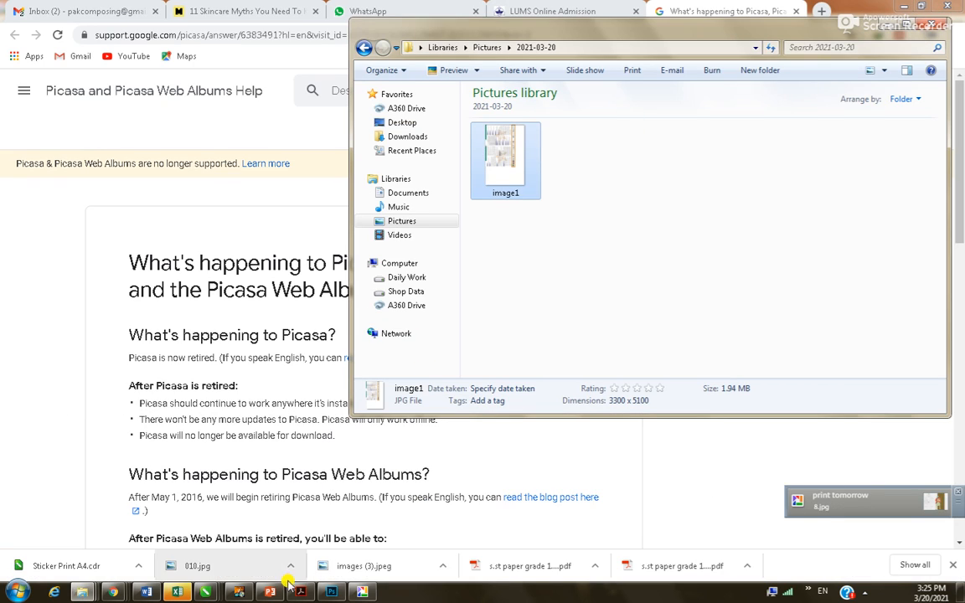
left_click(332, 593)
left_click(36, 8)
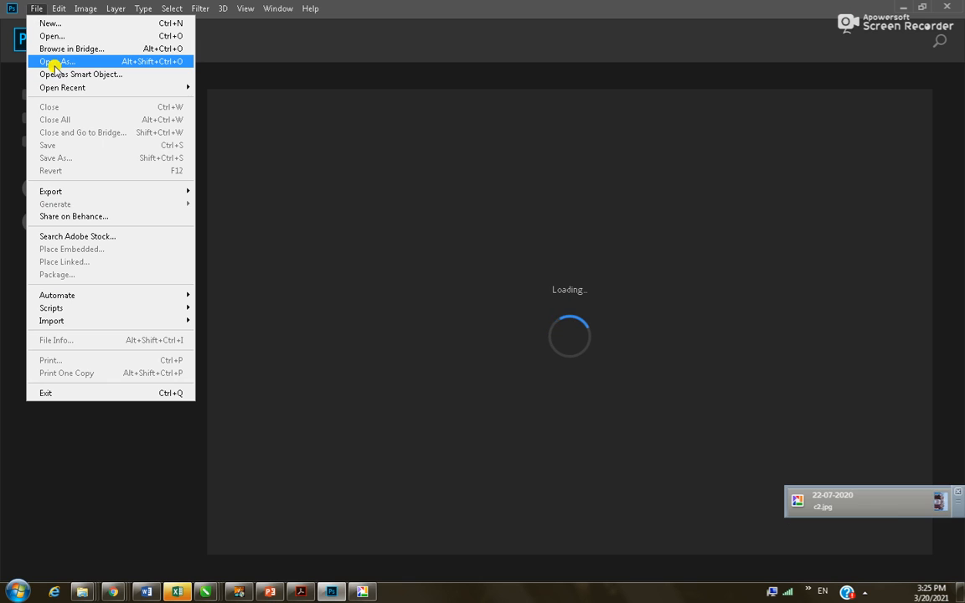
Open image1 from Pictures\2021-03-20 in Photoshop and save it as image1.jpg
left_click(51, 36)
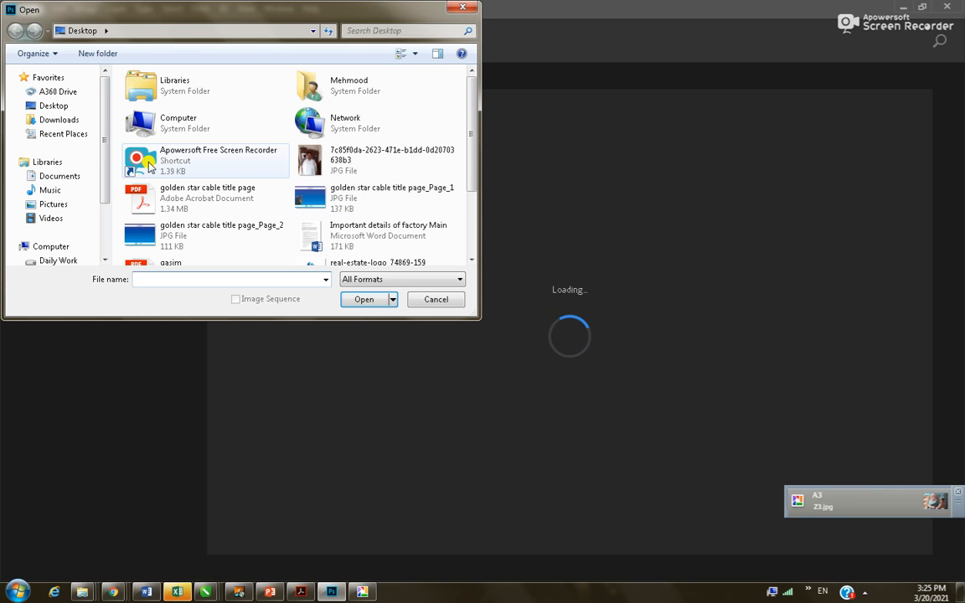
left_click(57, 206)
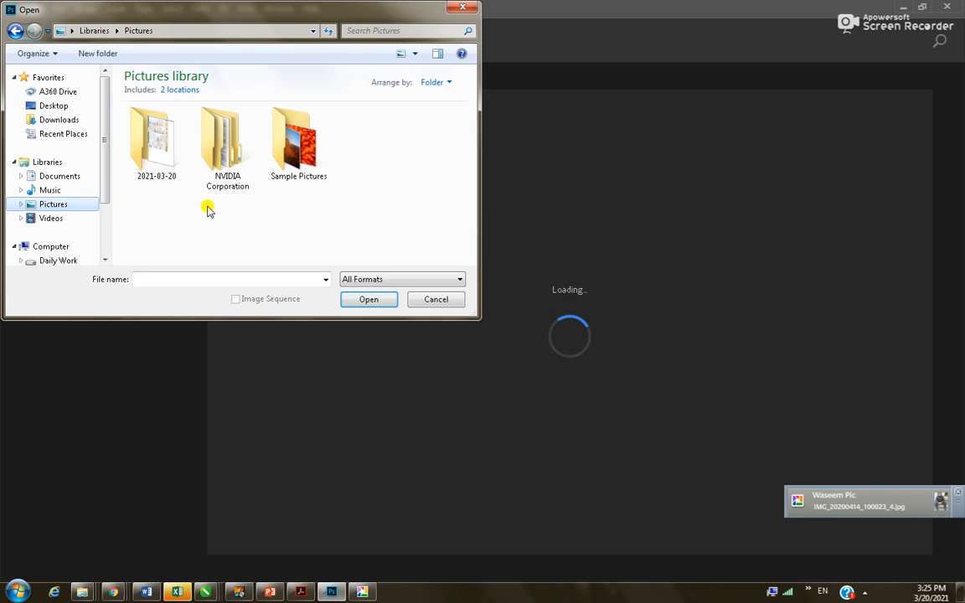
double_click(155, 138)
left_click(157, 142)
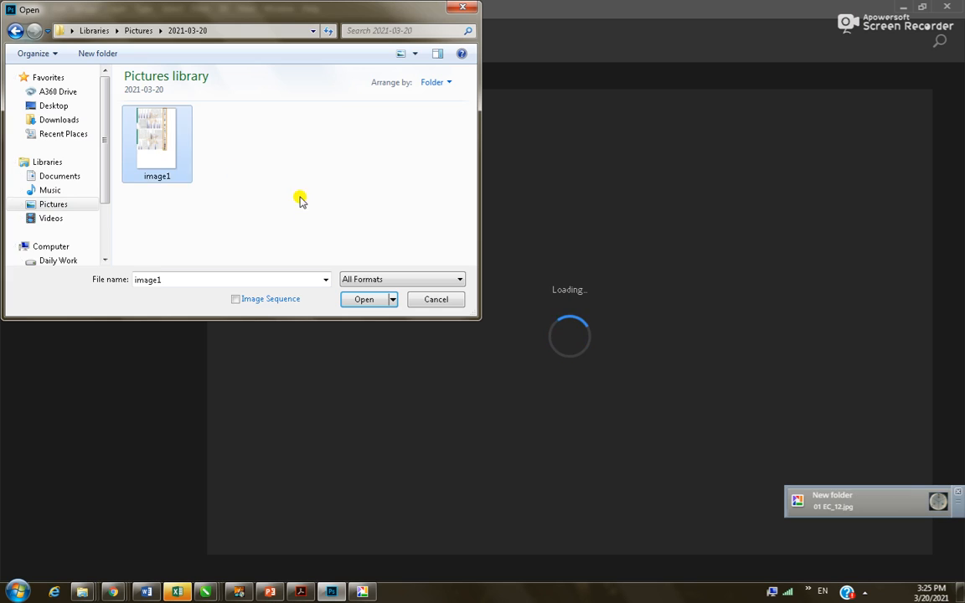
key("Return")
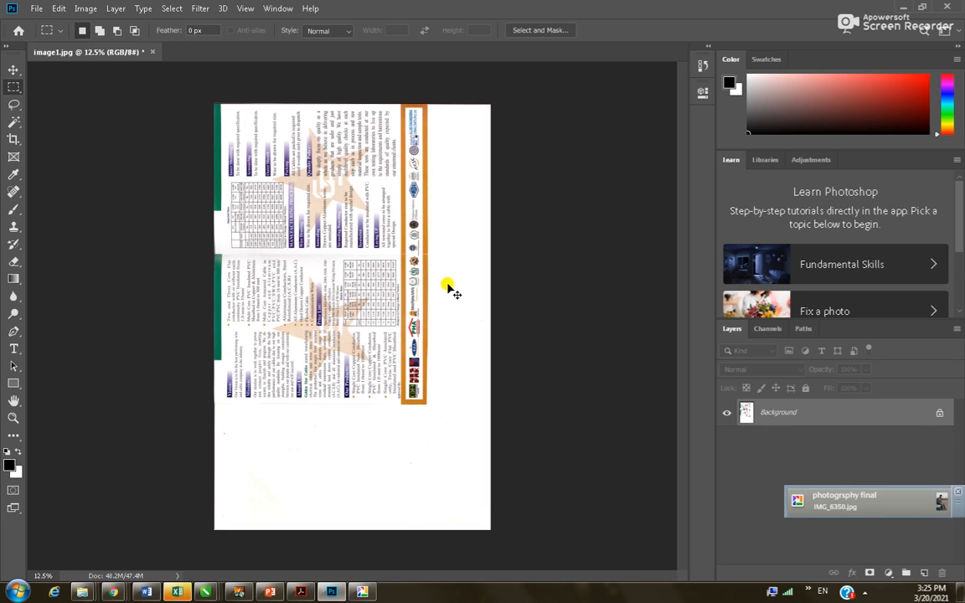
key("ctrl+s")
left_click(558, 141)
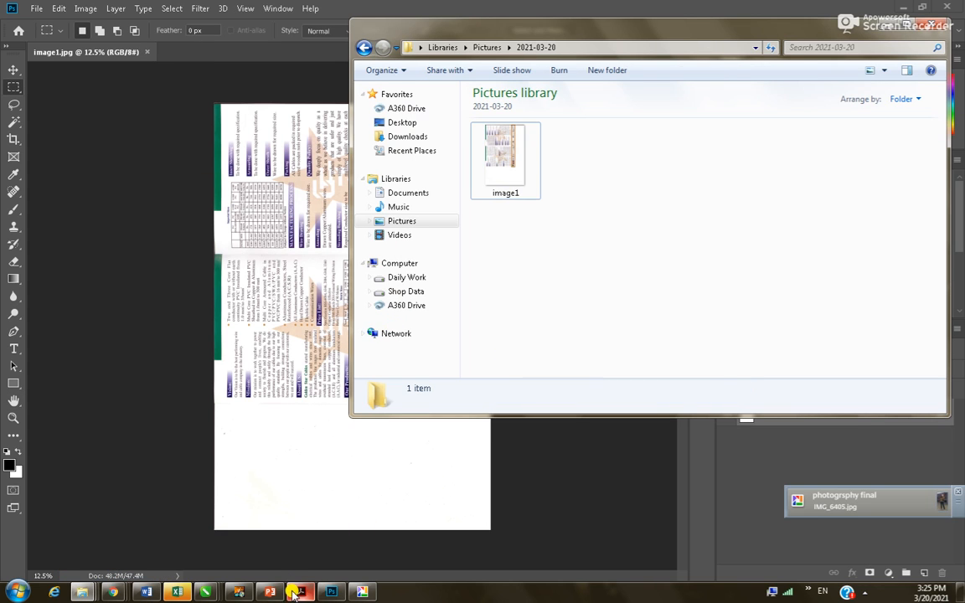
Back in the 19-slide Golden Star Cables deck, review from slide 16 up to the Introduction slide
left_click(269, 592)
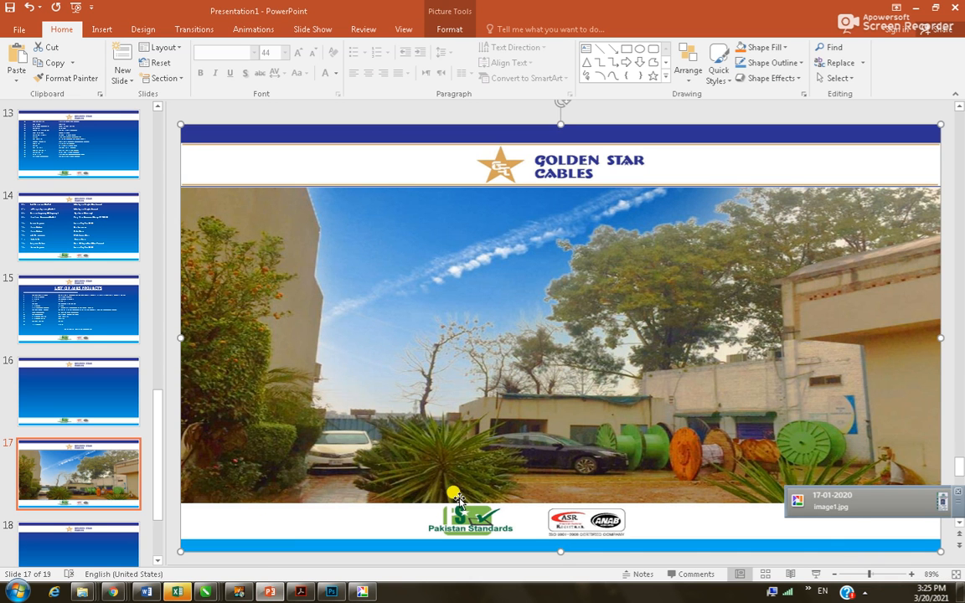
left_click(97, 373)
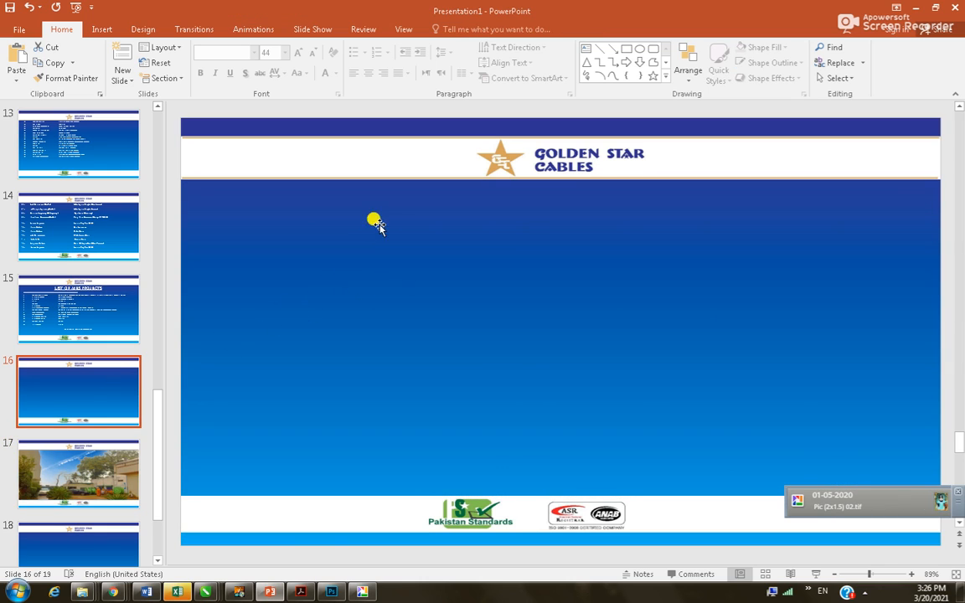
scroll(315, 310, "up", 3)
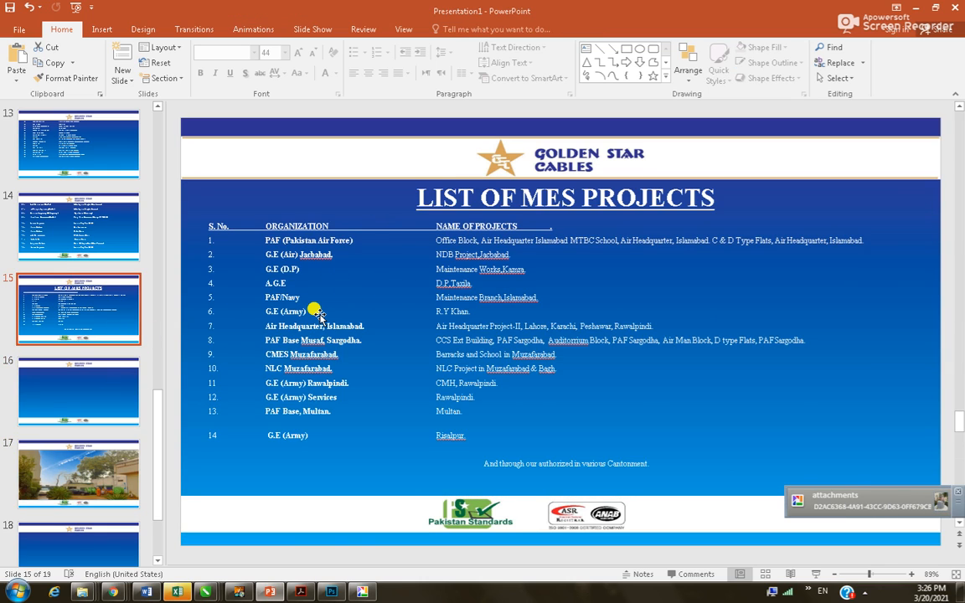
scroll(314, 310, "up", 6)
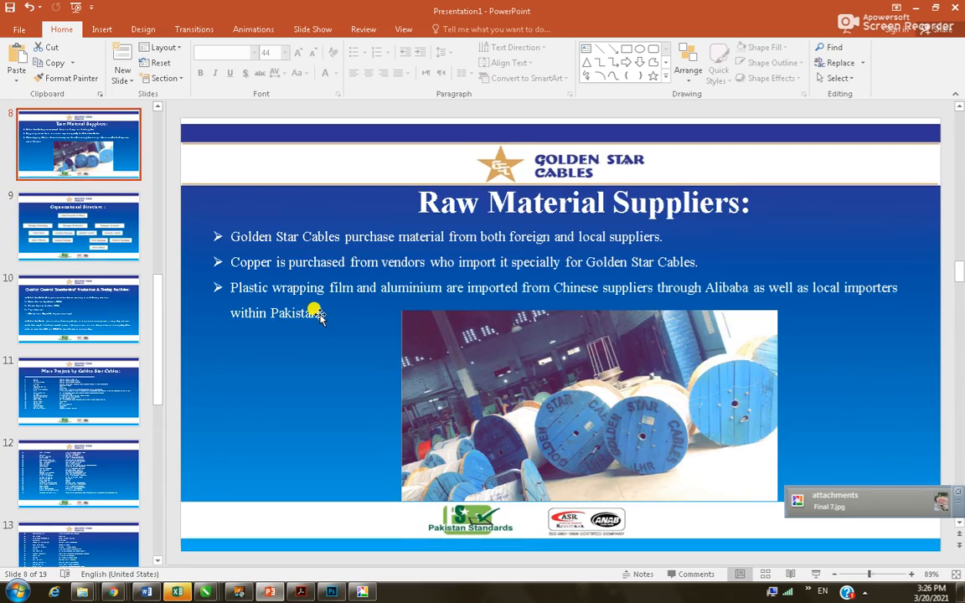
scroll(314, 310, "up", 4)
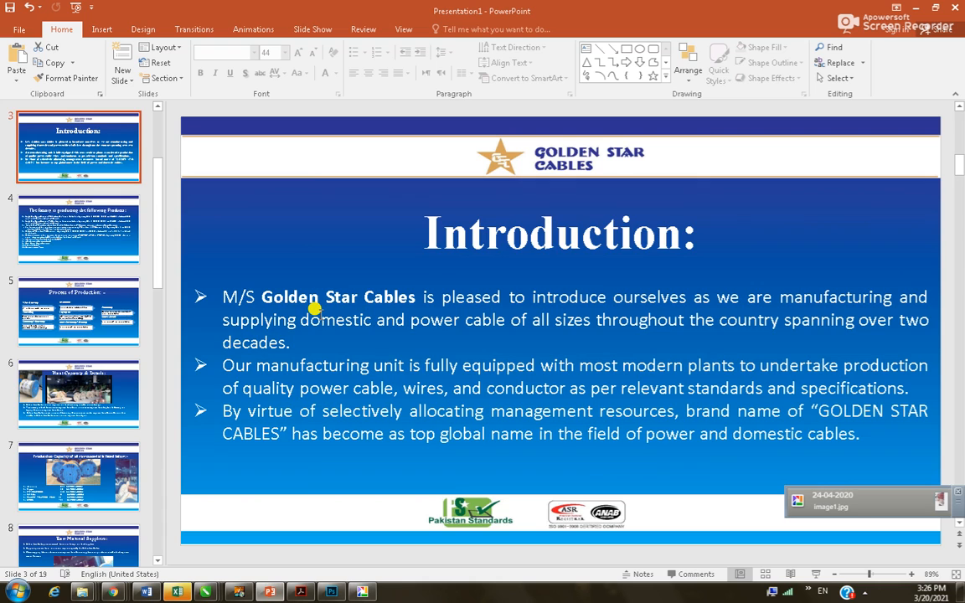
scroll(315, 310, "up", 1)
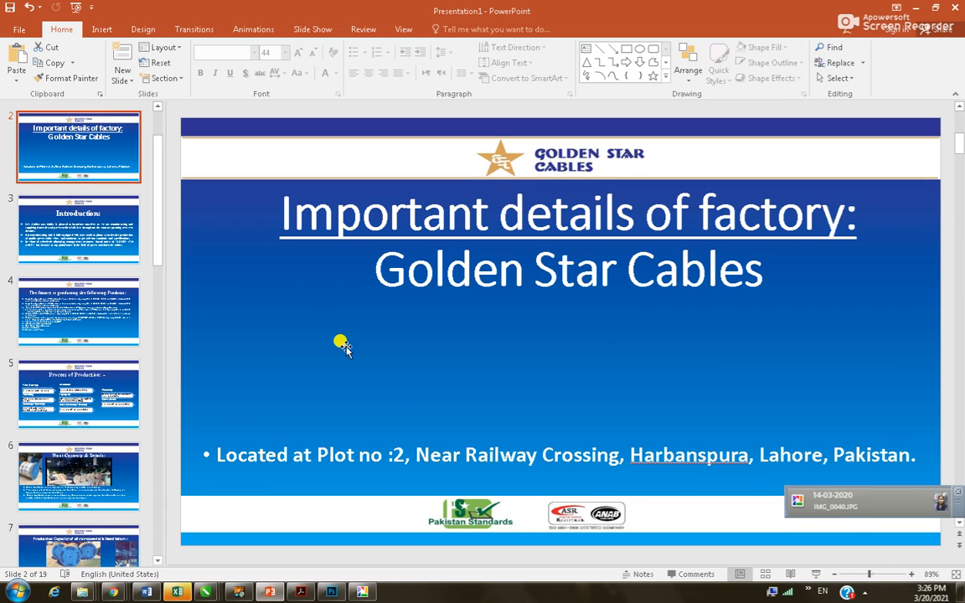
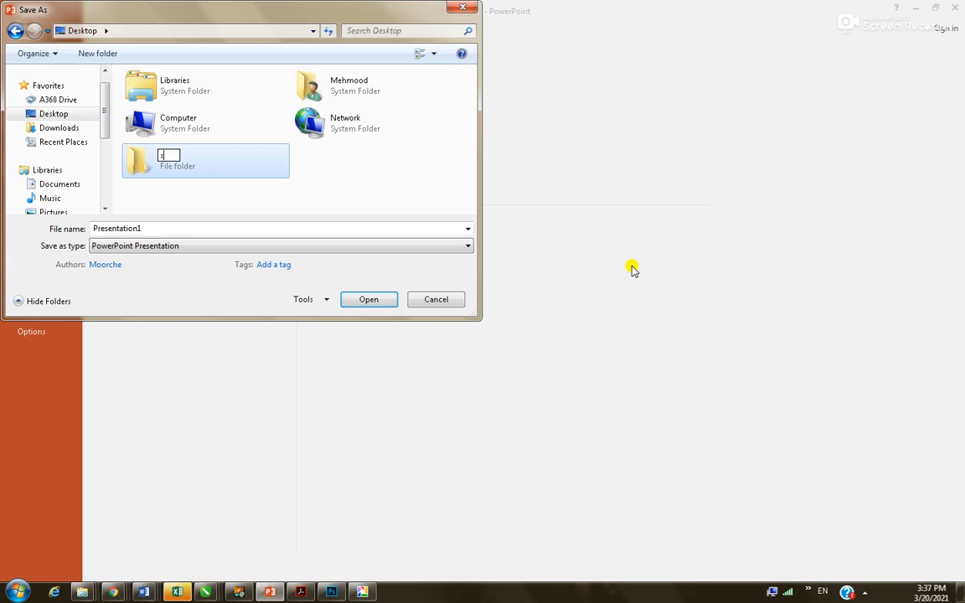
Save the deck into the new Desktop\slides folder and export Presentation1.pdf there
key("Return")
key("Return")
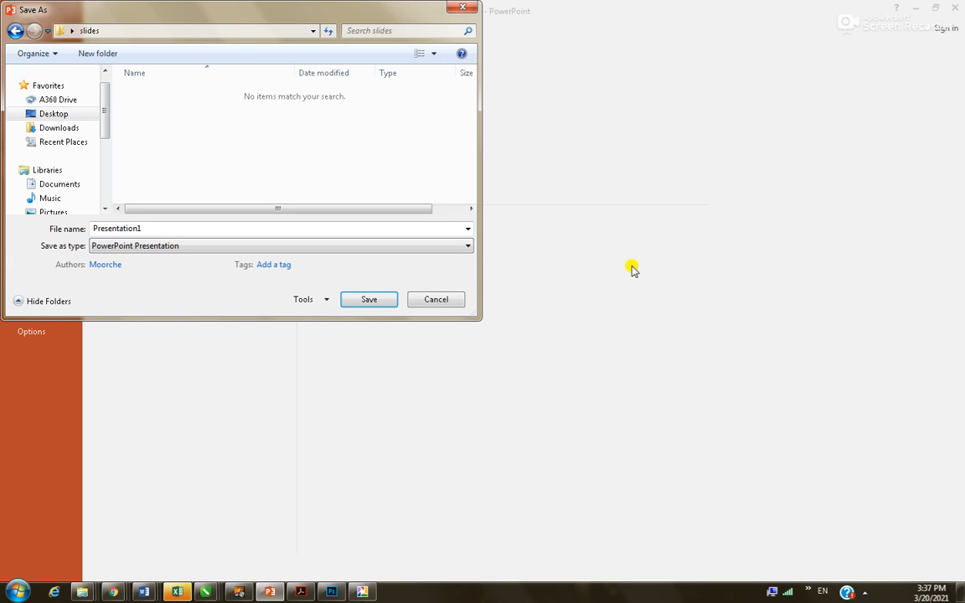
left_click(370, 301)
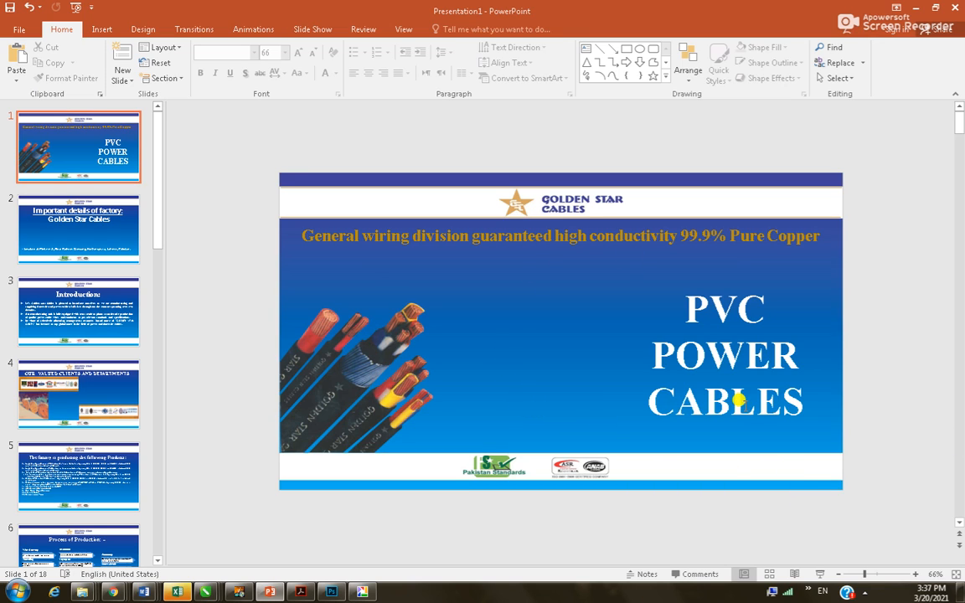
key("alt+f")
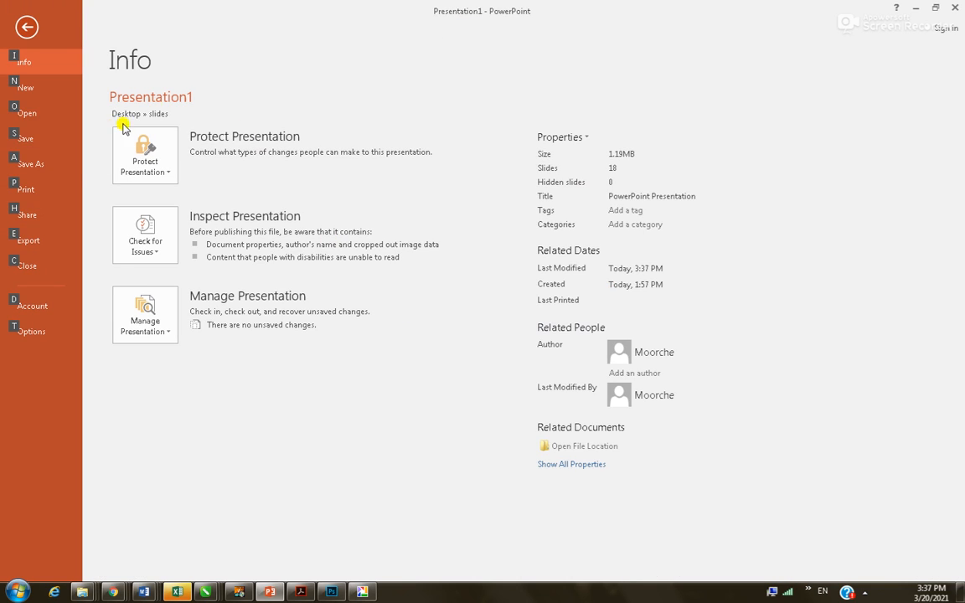
left_click(27, 160)
left_click(216, 207)
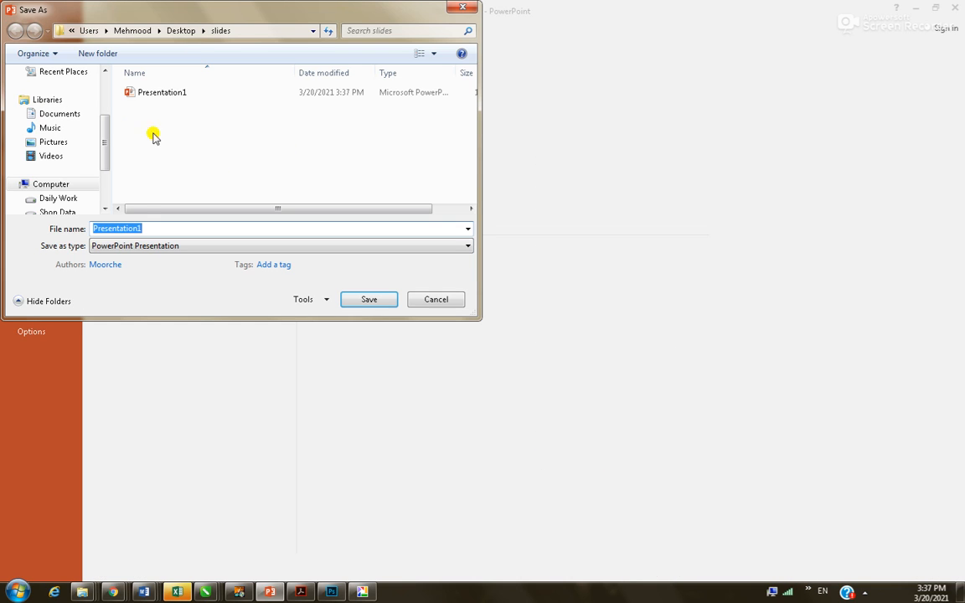
left_click(173, 246)
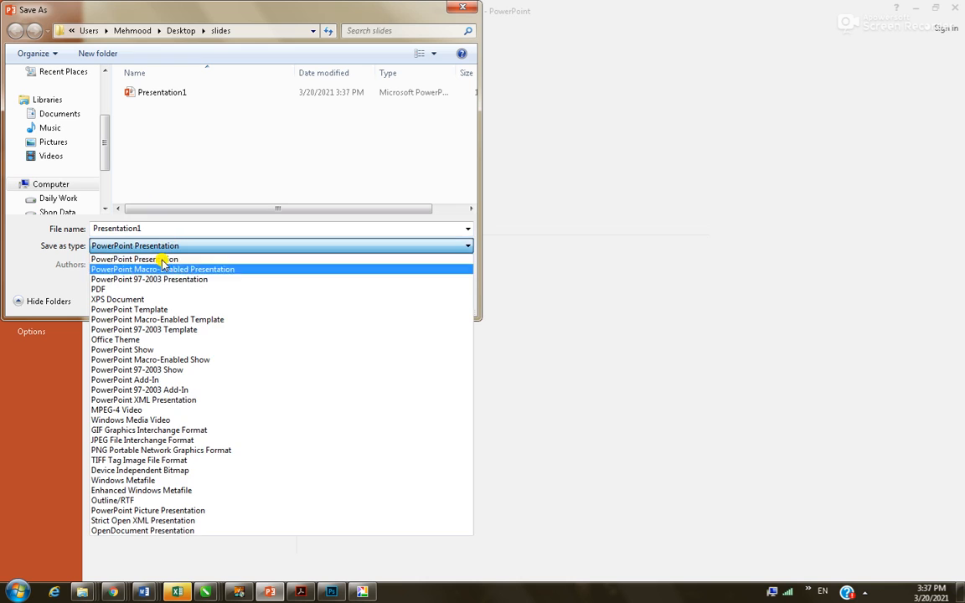
left_click(177, 292)
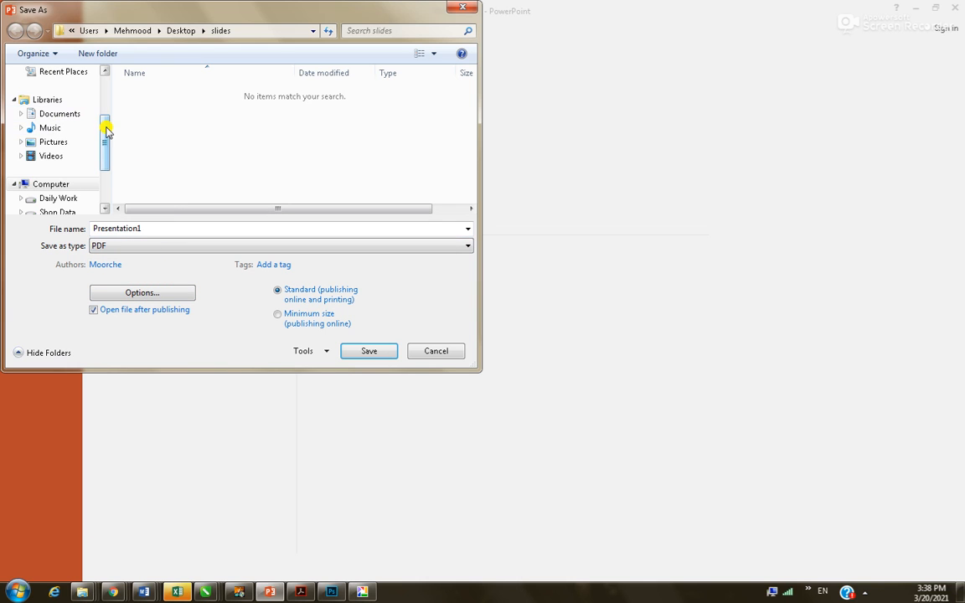
left_click_drag(105, 138, 103, 65)
left_click(59, 134)
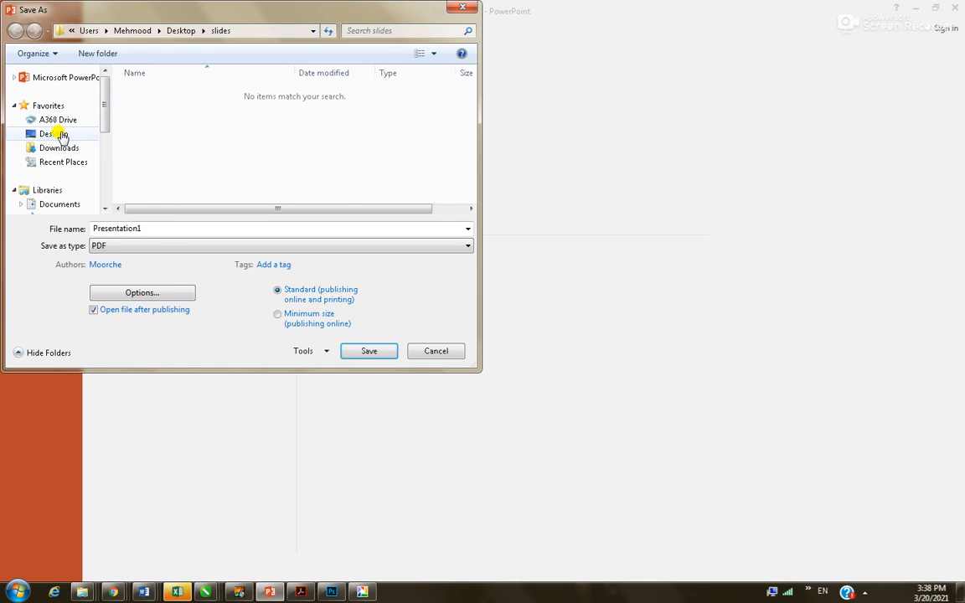
left_click(182, 170)
double_click(182, 170)
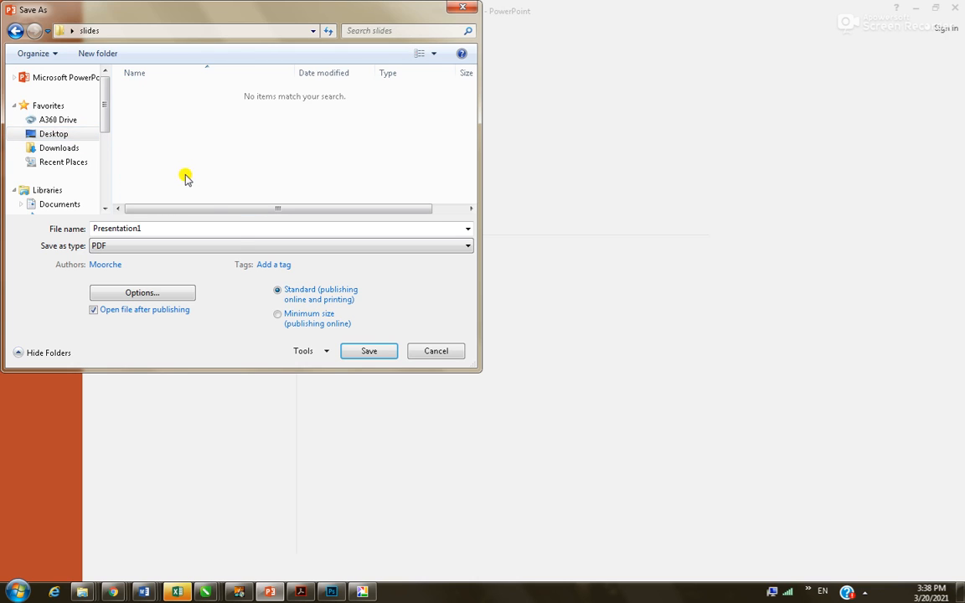
left_click(360, 351)
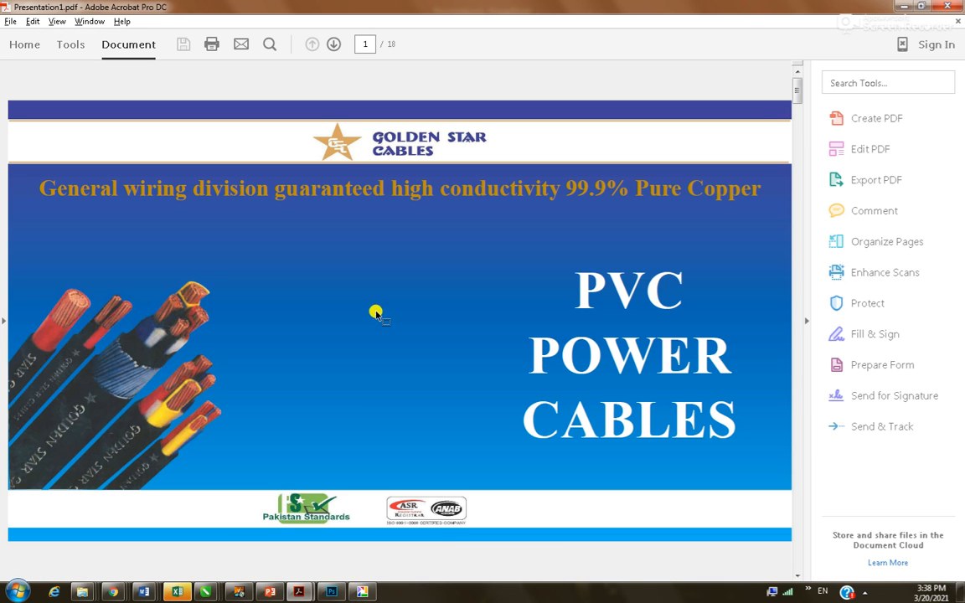
Open the Computer window from the Start menu to browse the drives
left_click(17, 591)
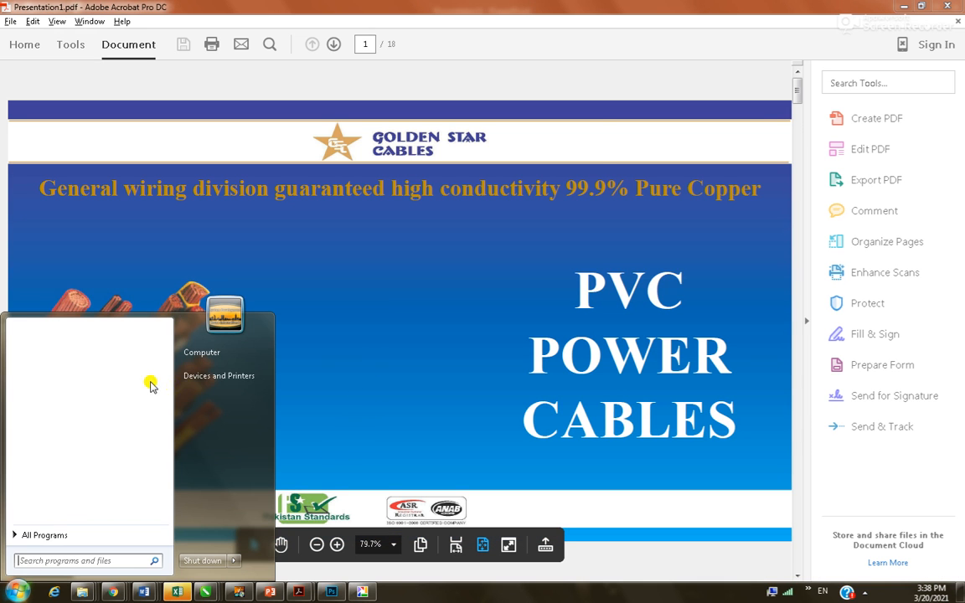
left_click(202, 352)
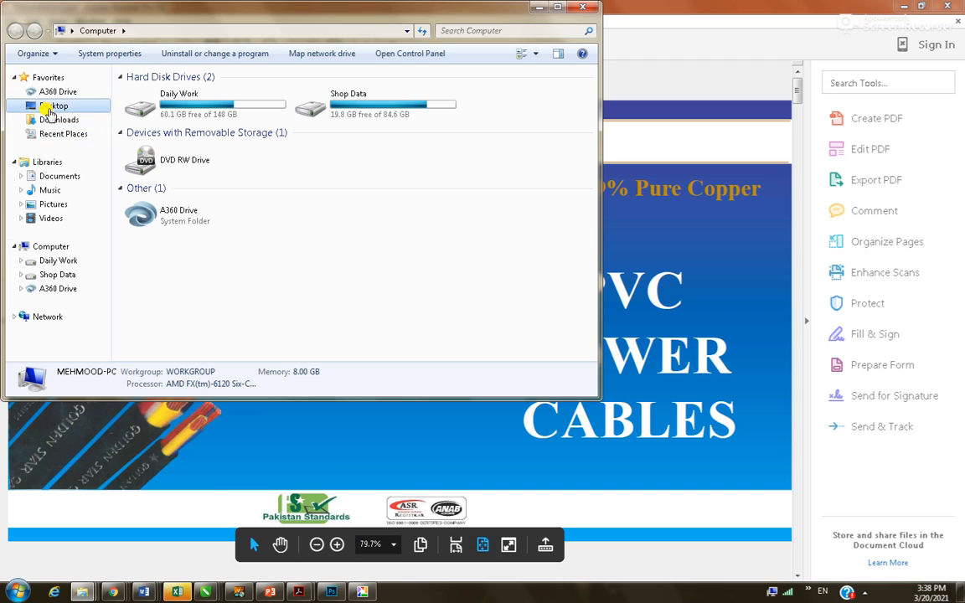
Open the Desktop's slides folder in a maximized Explorer window
left_click(50, 106)
left_click(557, 8)
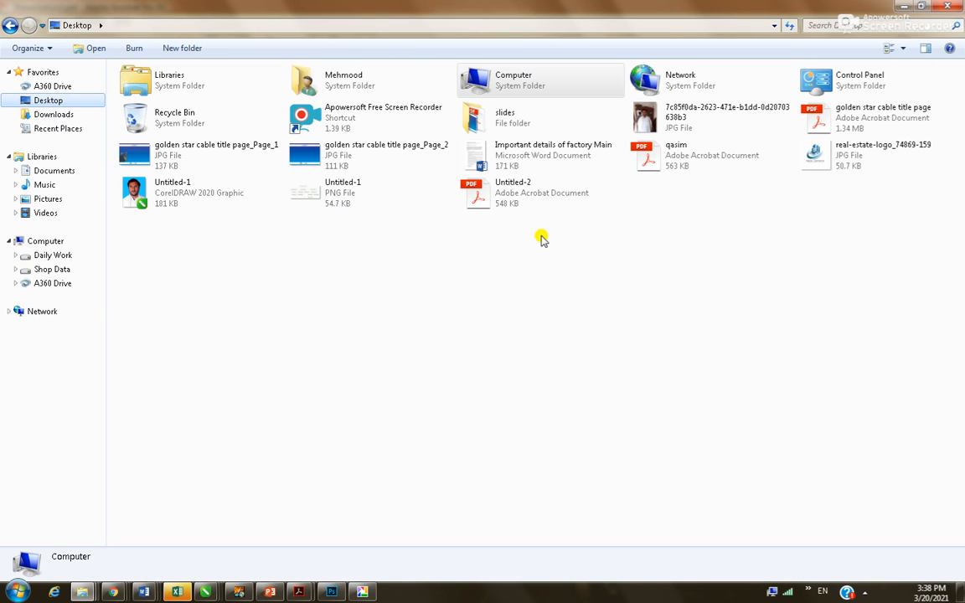
double_click(496, 116)
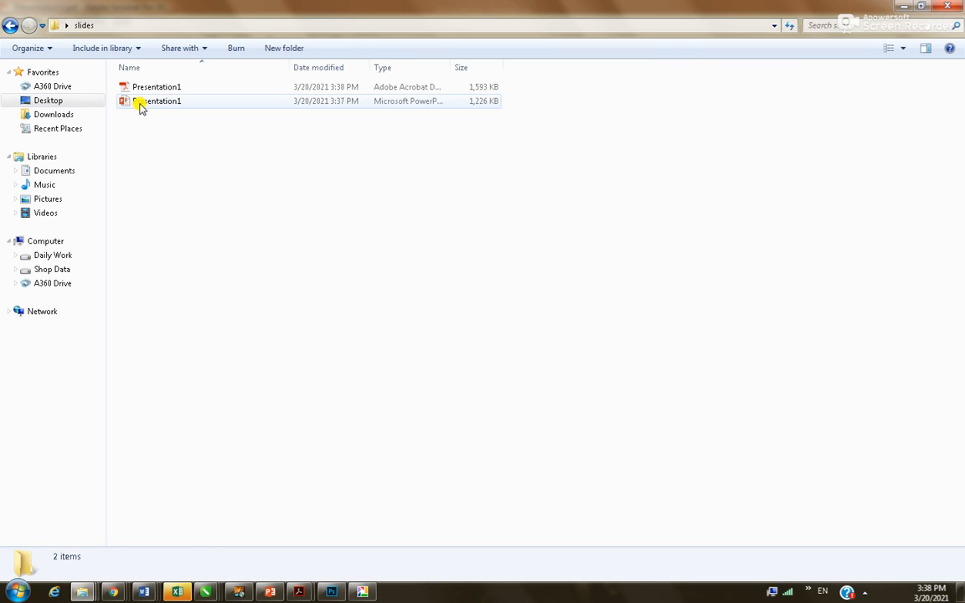
Try renaming the Presentation1 PDF, cancel the file-in-use warning, and return to PowerPoint
right_click(138, 86)
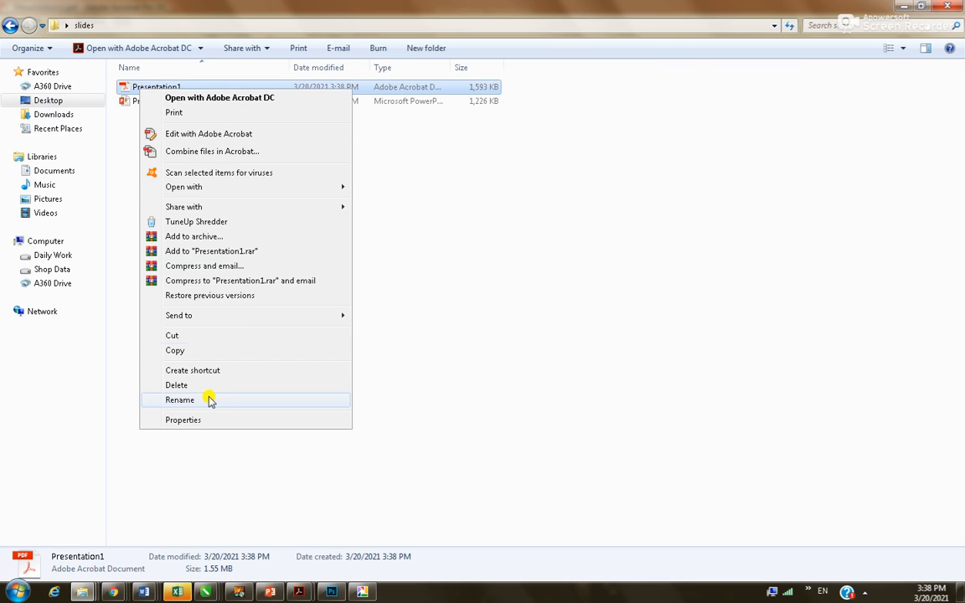
left_click(180, 400)
type("Golden Star Cables Presentation")
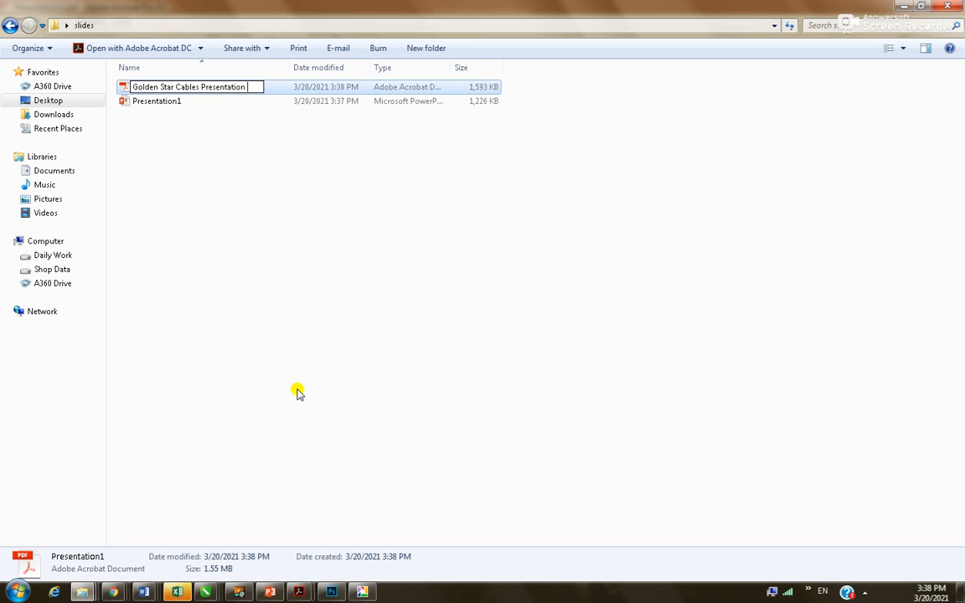
key("ctrl+a")
key("ctrl+c")
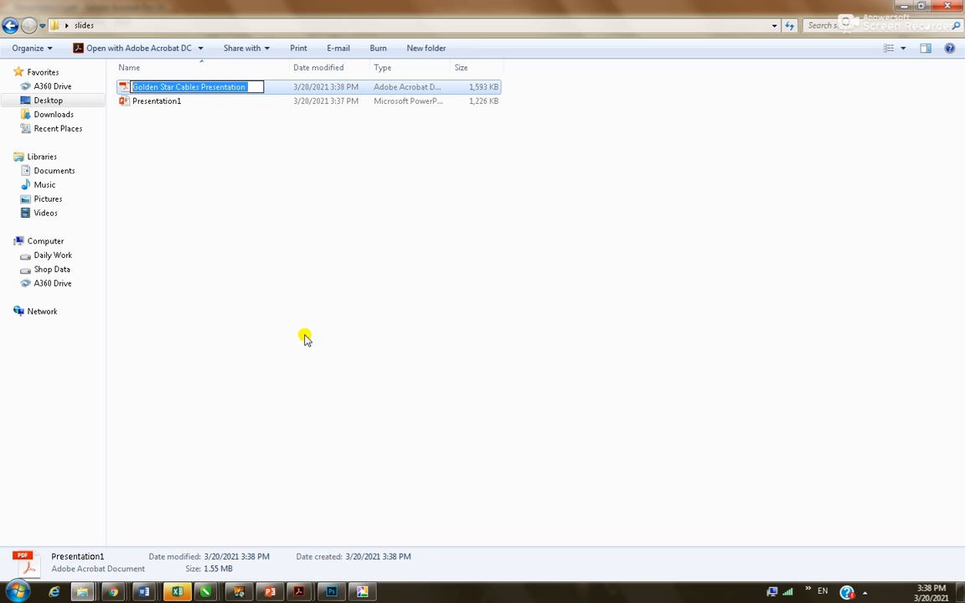
key("Return")
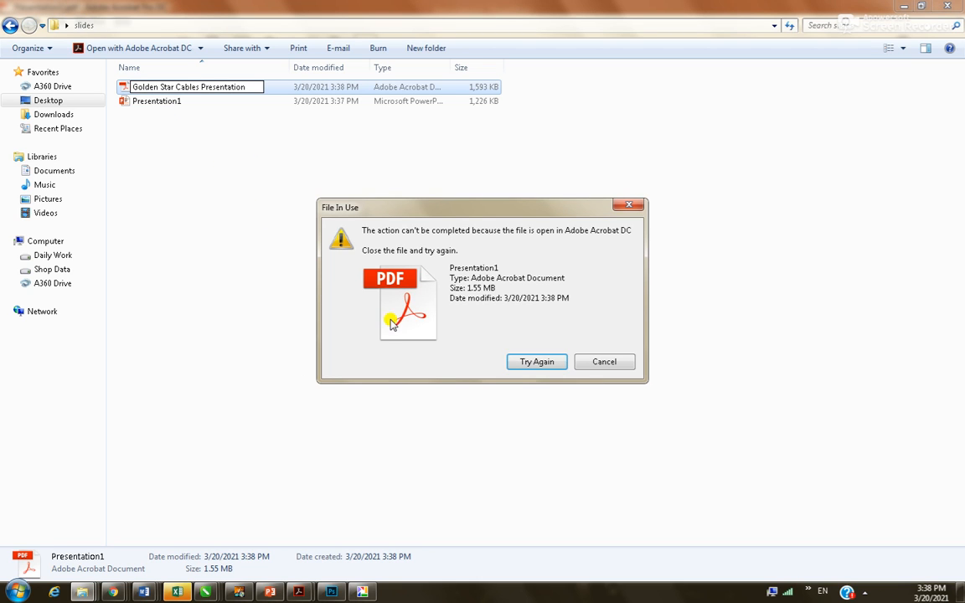
left_click(624, 360)
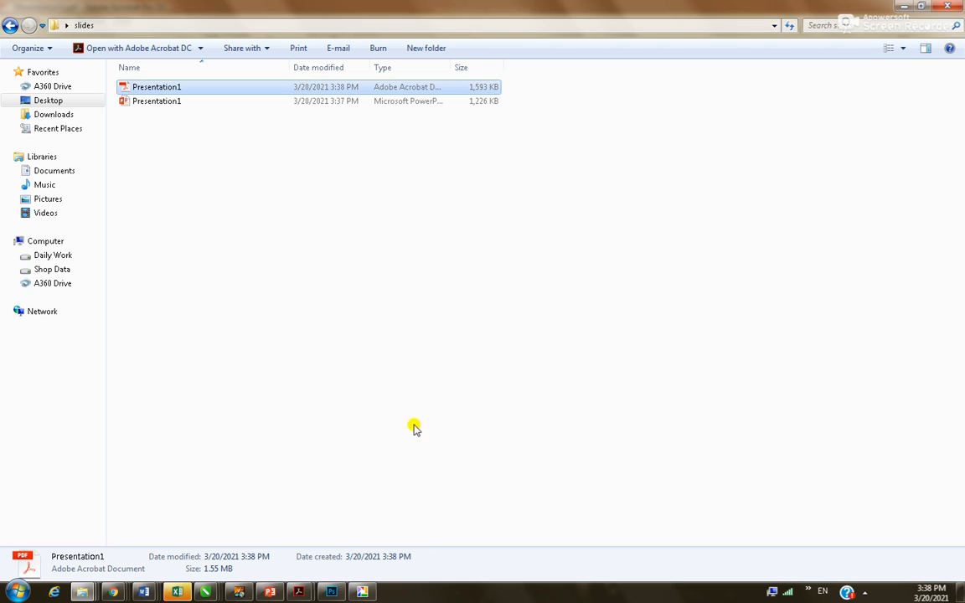
left_click(270, 591)
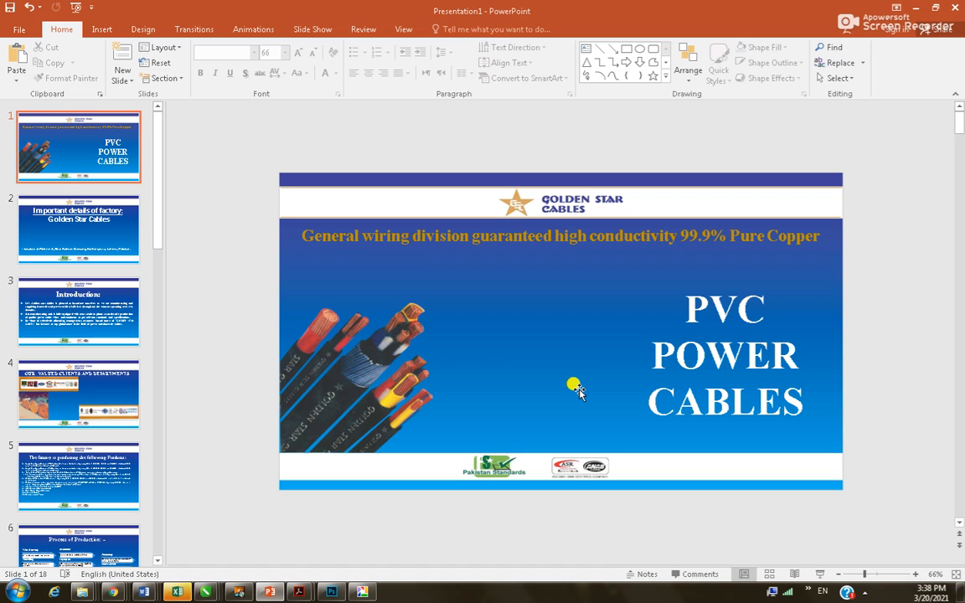
Save the deck into Desktop\slides under the file name 'Golden Star Cables Presentation'
left_click(18, 29)
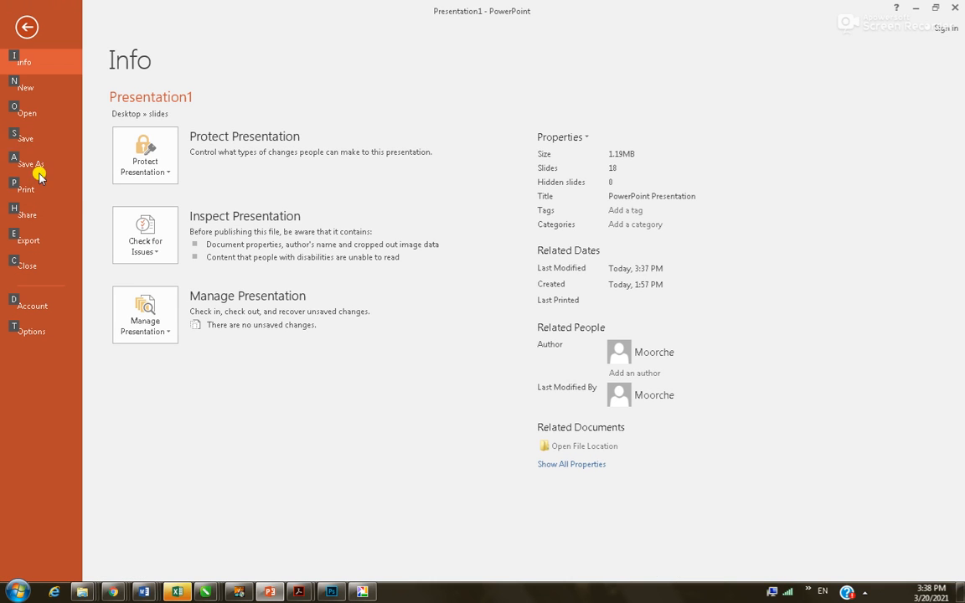
left_click(65, 164)
left_click(175, 209)
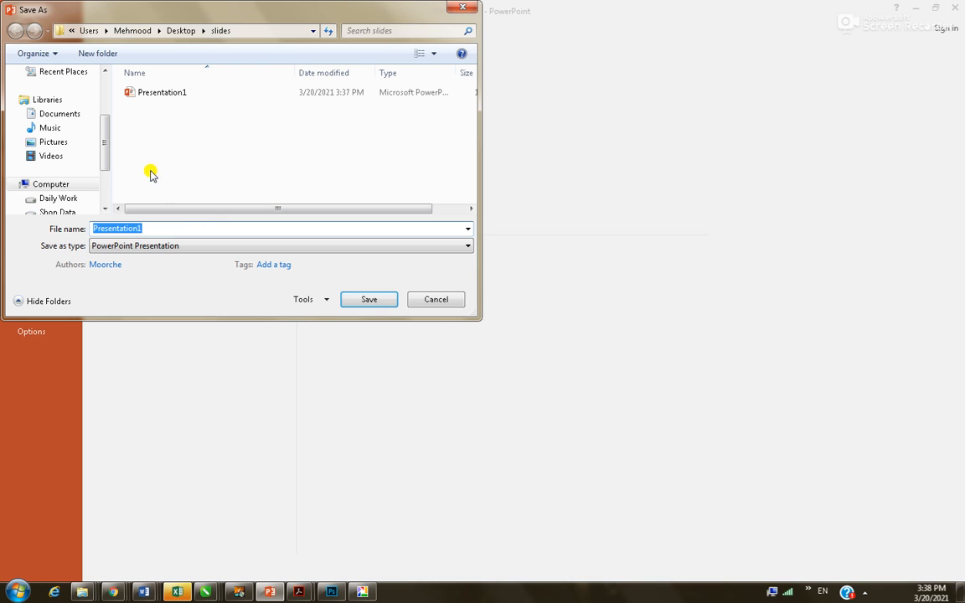
key("ctrl+v")
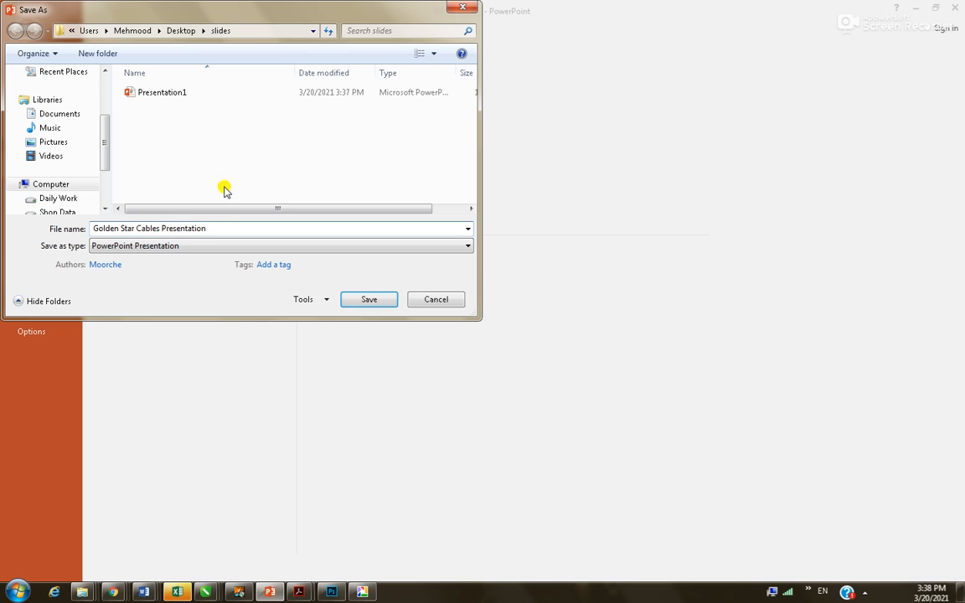
left_click(360, 300)
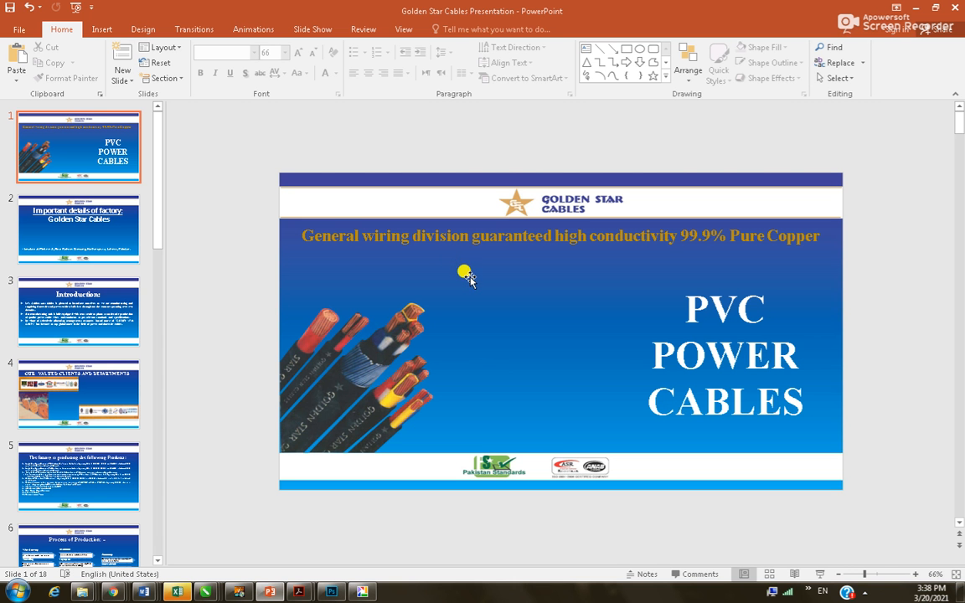
In Acrobat, begin a Save As of Presentation1.pdf into the Desktop\slides folder
mouse_move(299, 593)
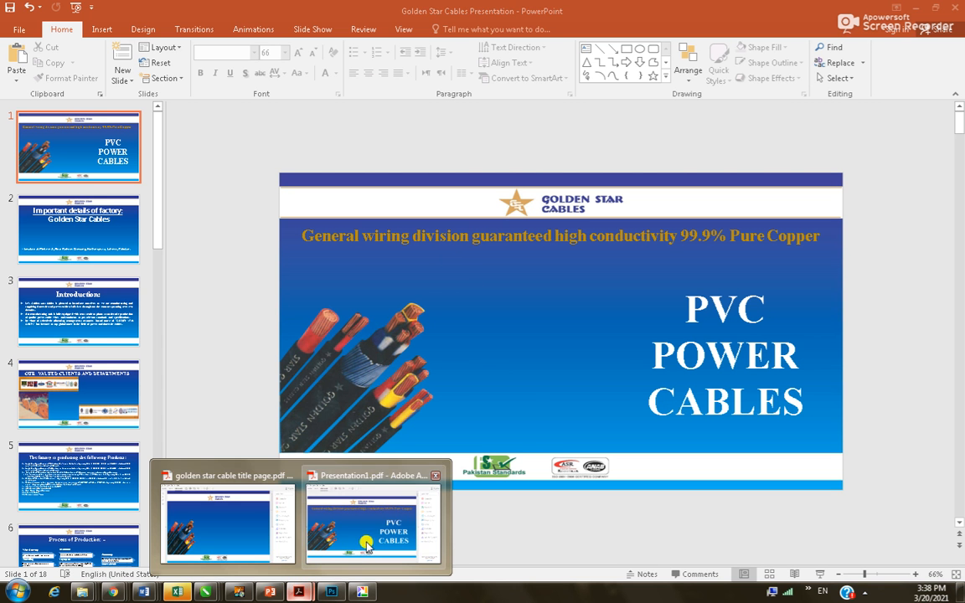
left_click(365, 477)
left_click(11, 21)
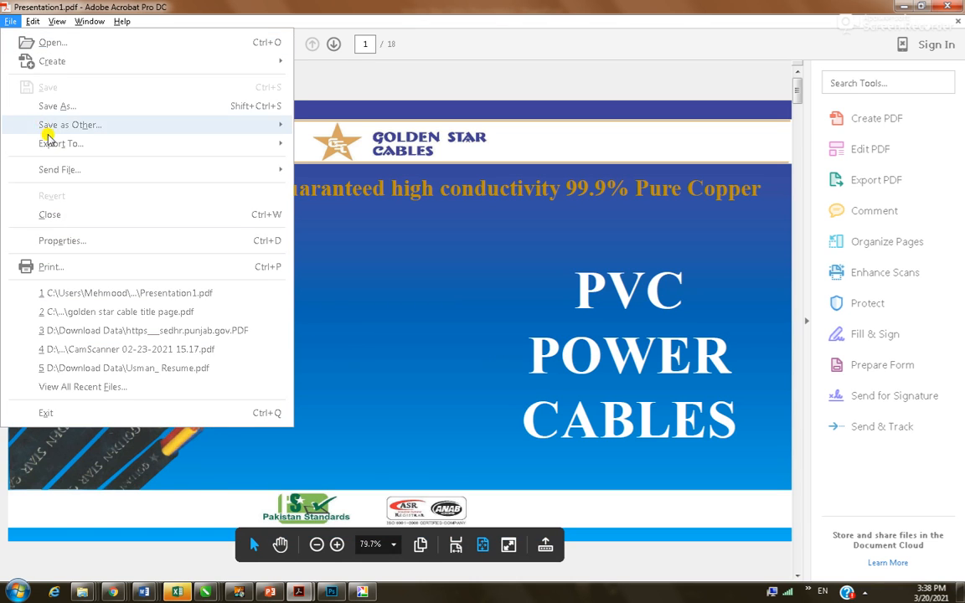
left_click(60, 105)
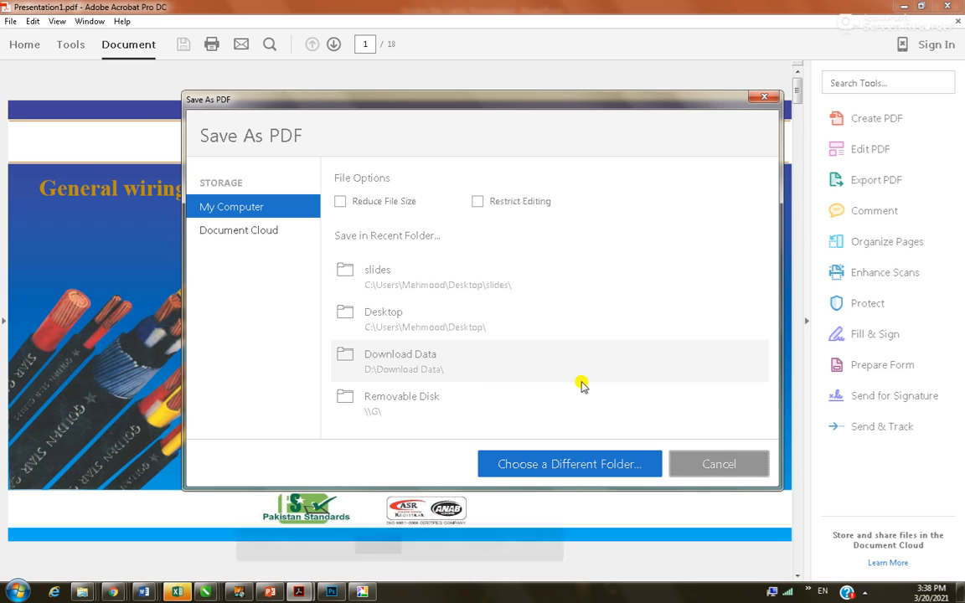
left_click(624, 465)
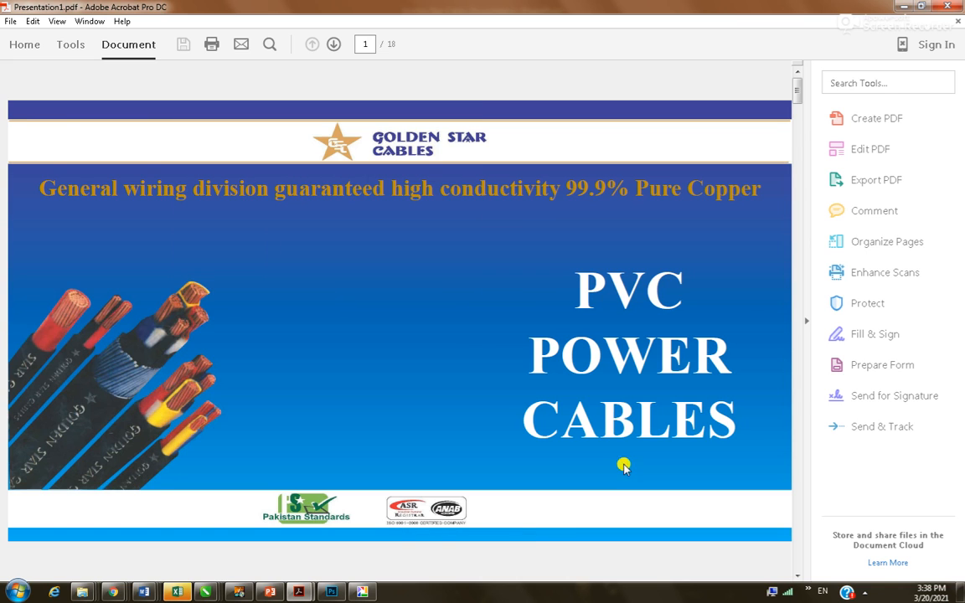
left_click(59, 134)
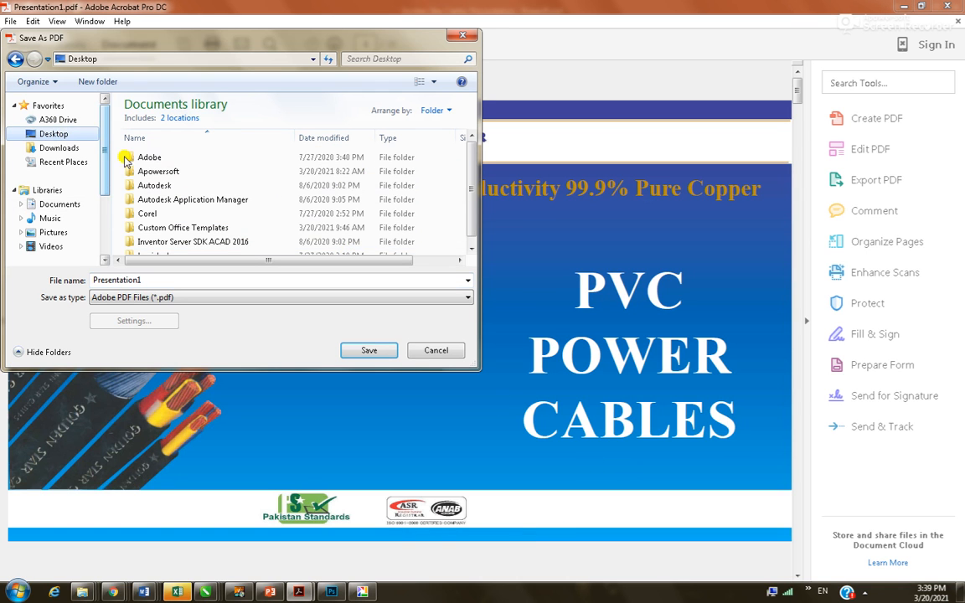
left_click(180, 197)
double_click(181, 197)
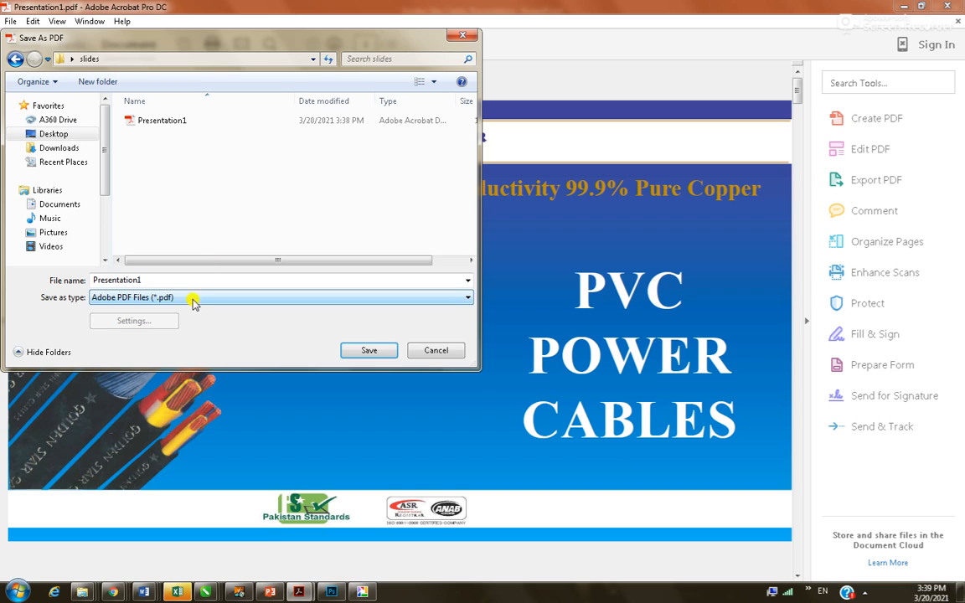
Name the PDF 'Golden Star Cables Presentation', save it, and return to PowerPoint
double_click(158, 280)
type("Golden Star Cables Presentation")
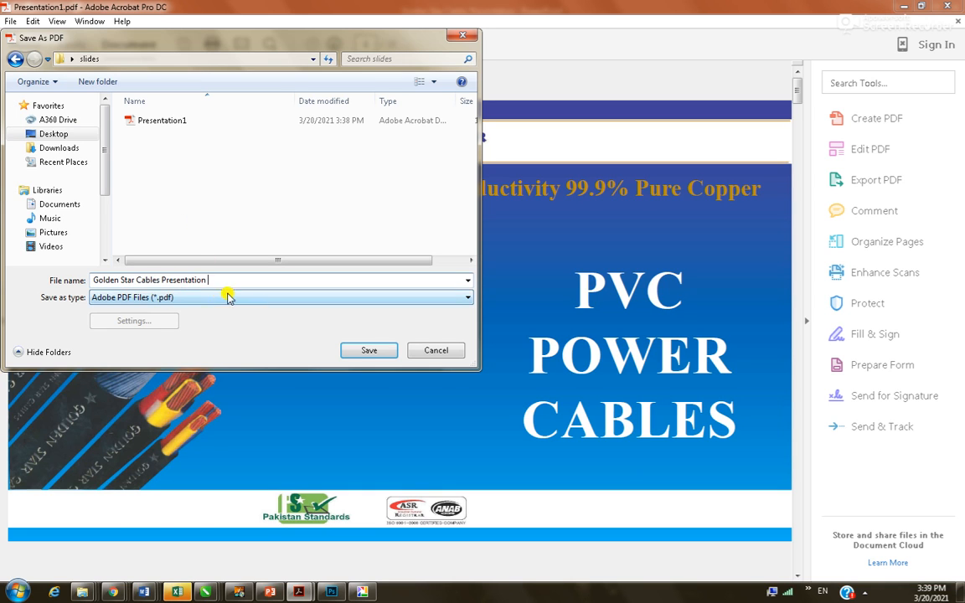
left_click(365, 352)
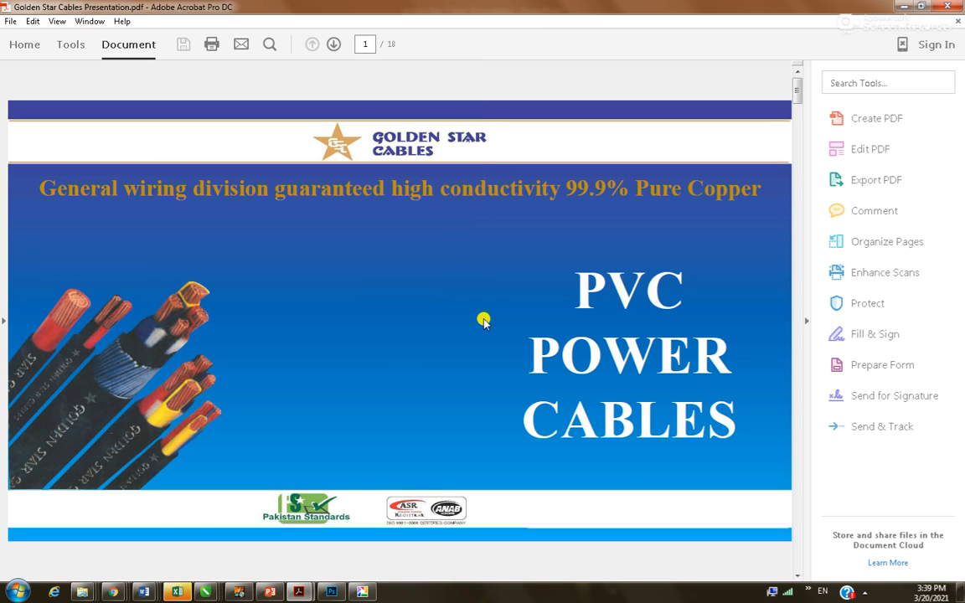
scroll(515, 378, "down", 1)
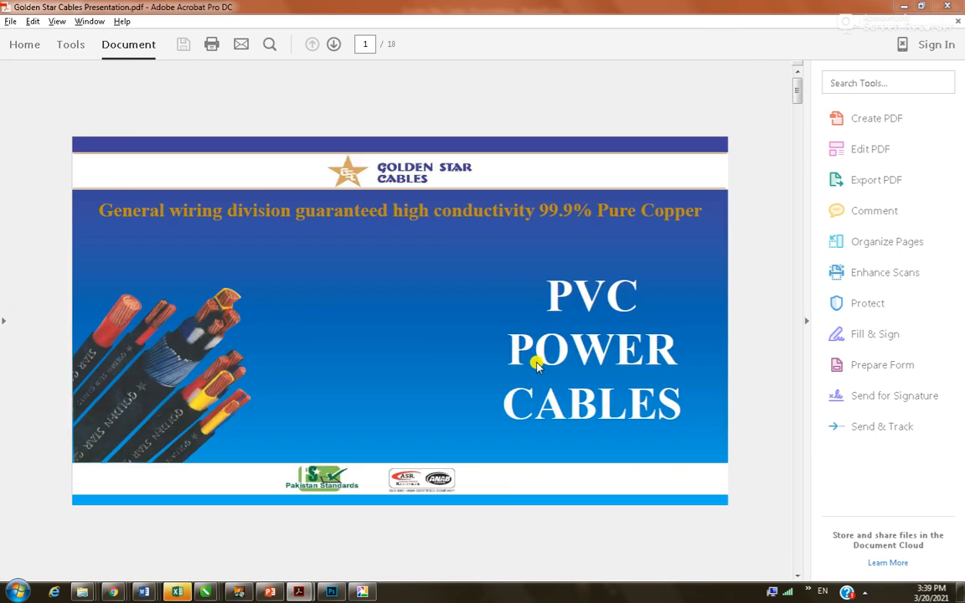
key("alt+Tab")
Go to WhatsApp Web, dismiss the open-elsewhere notice, and open the cable-drum photos chat
mouse_move(112, 592)
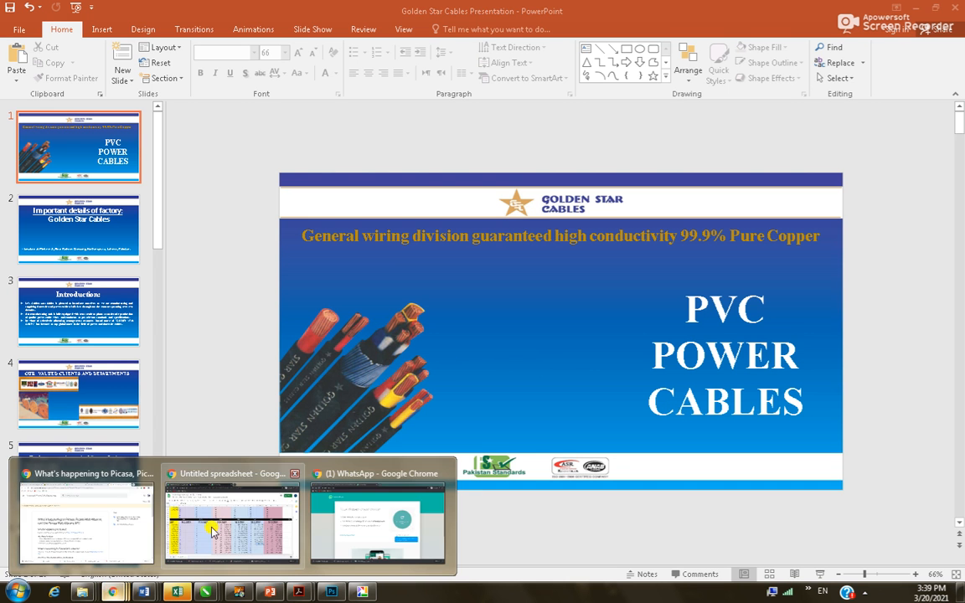
left_click(211, 472)
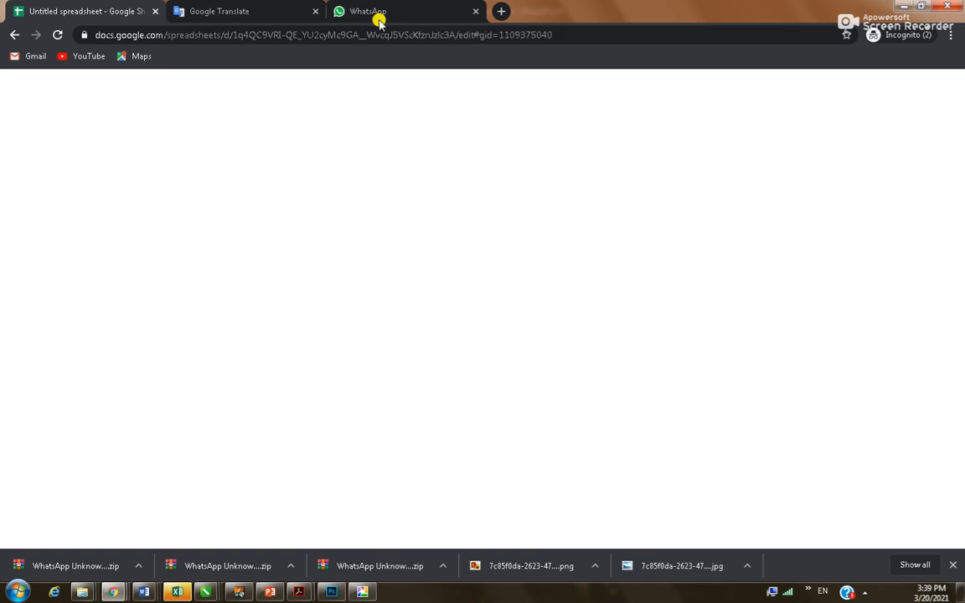
left_click(374, 14)
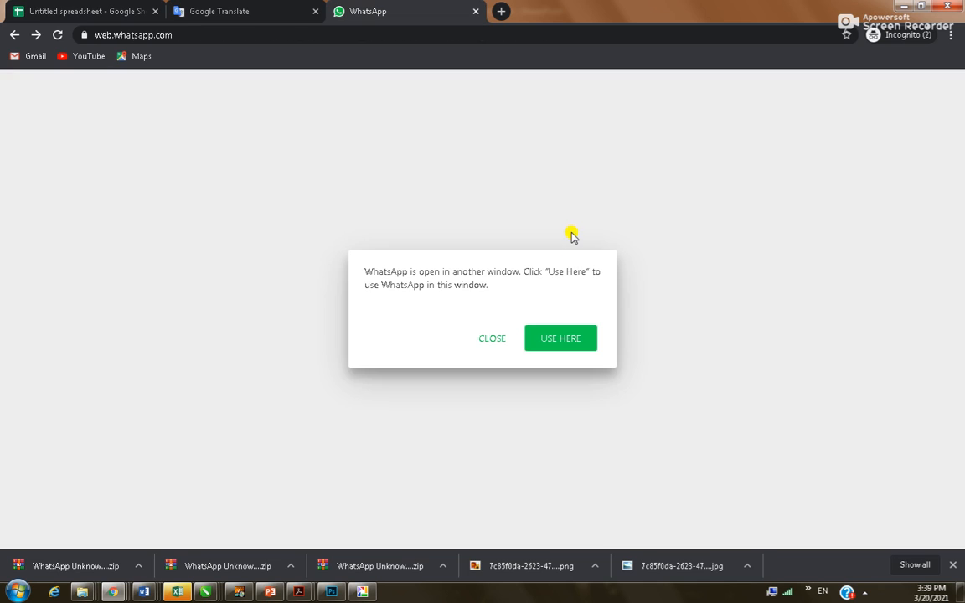
left_click(494, 339)
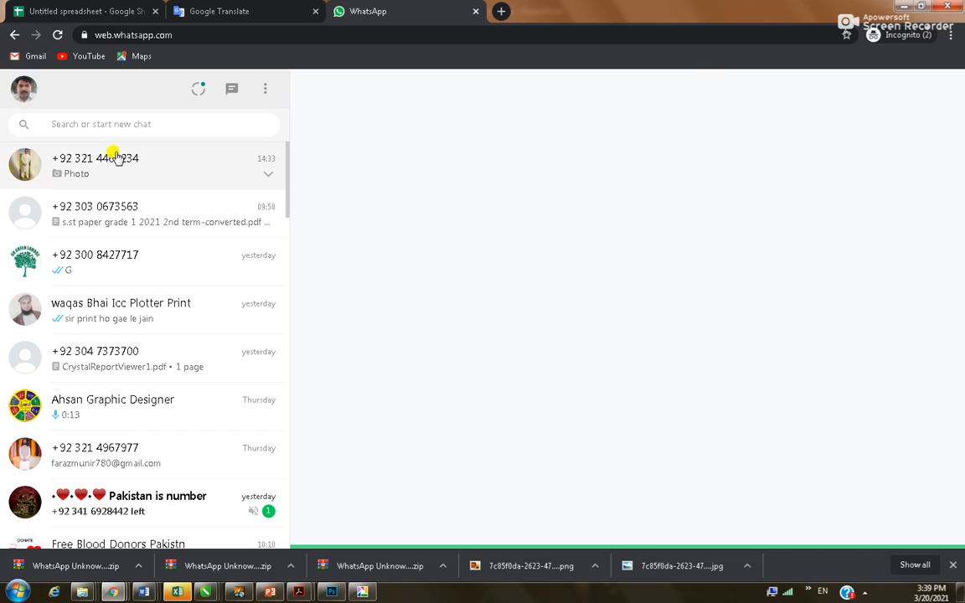
left_click(125, 174)
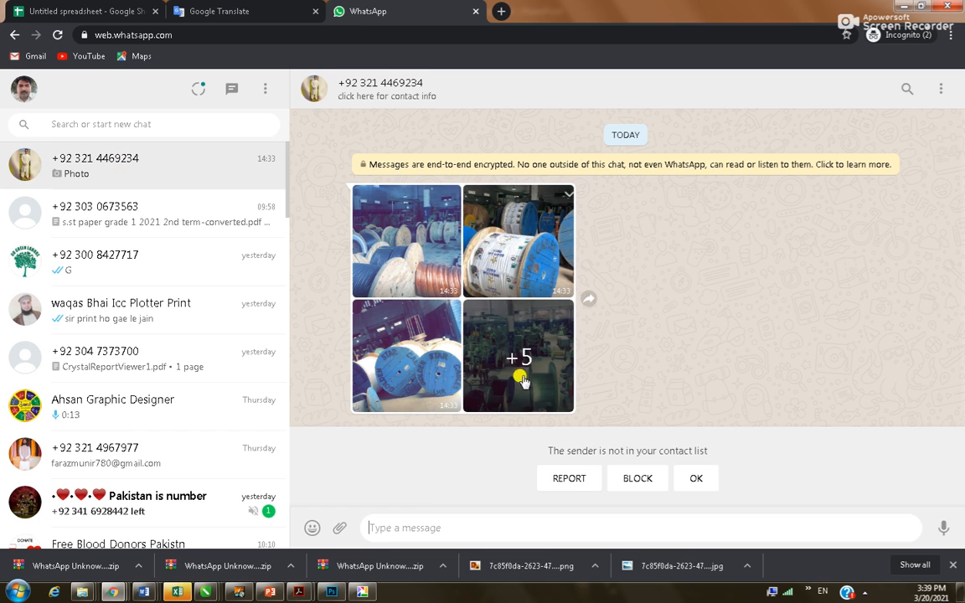
Attach both Golden Star Cables Presentation files, PDF and PPTX, from slides and send them
left_click(340, 528)
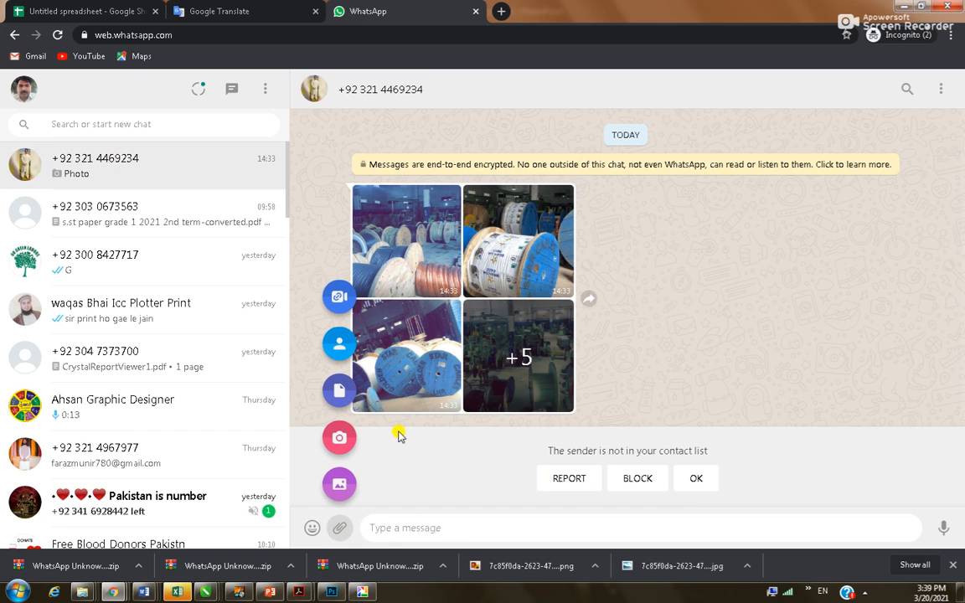
left_click(340, 390)
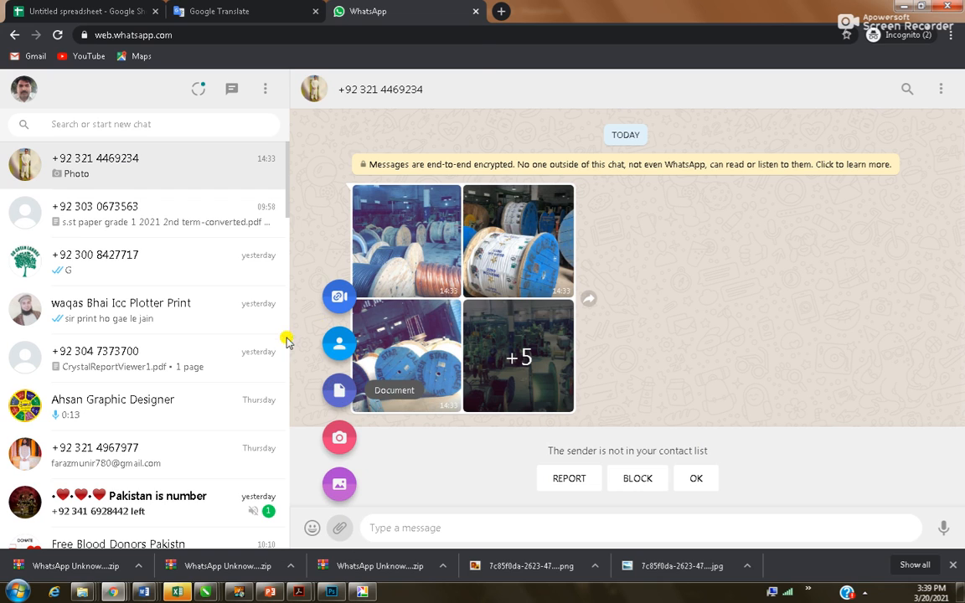
double_click(344, 156)
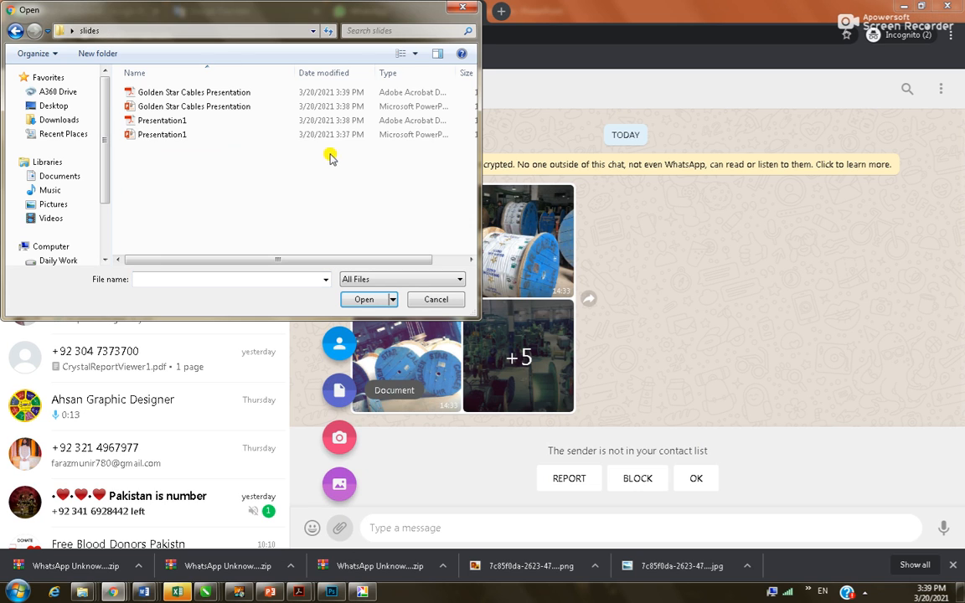
left_click(159, 93)
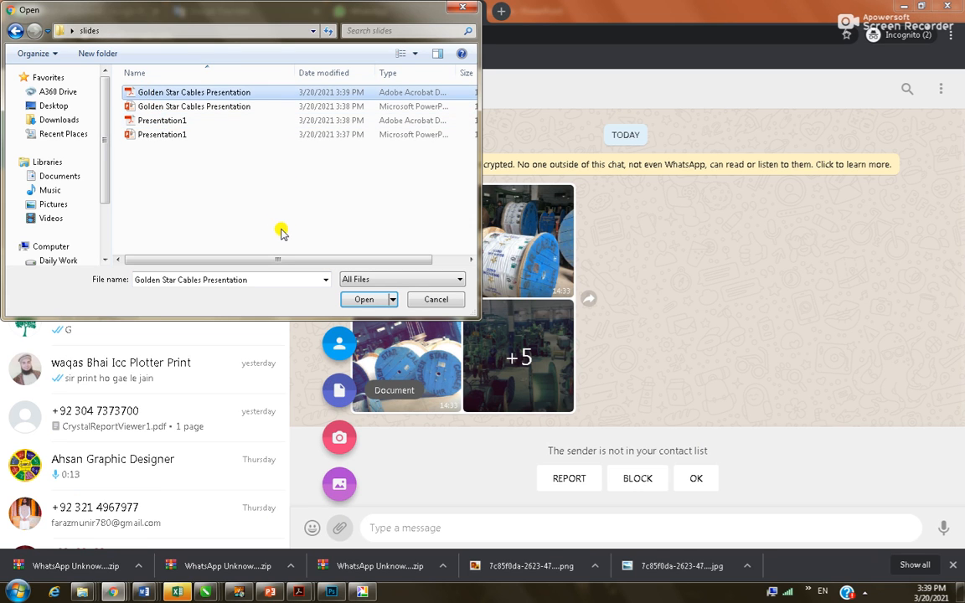
left_click(155, 106, "ctrl")
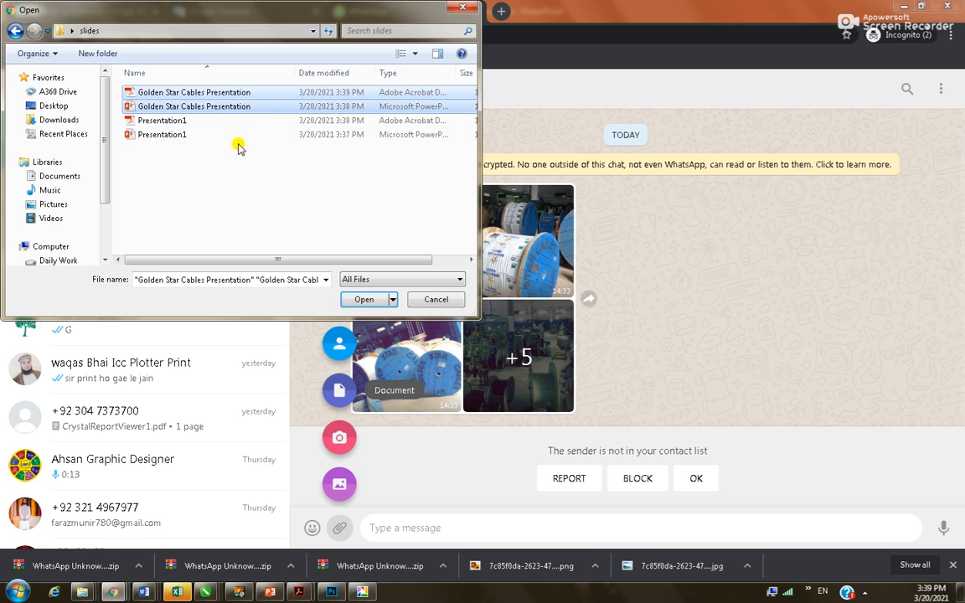
left_click(366, 300)
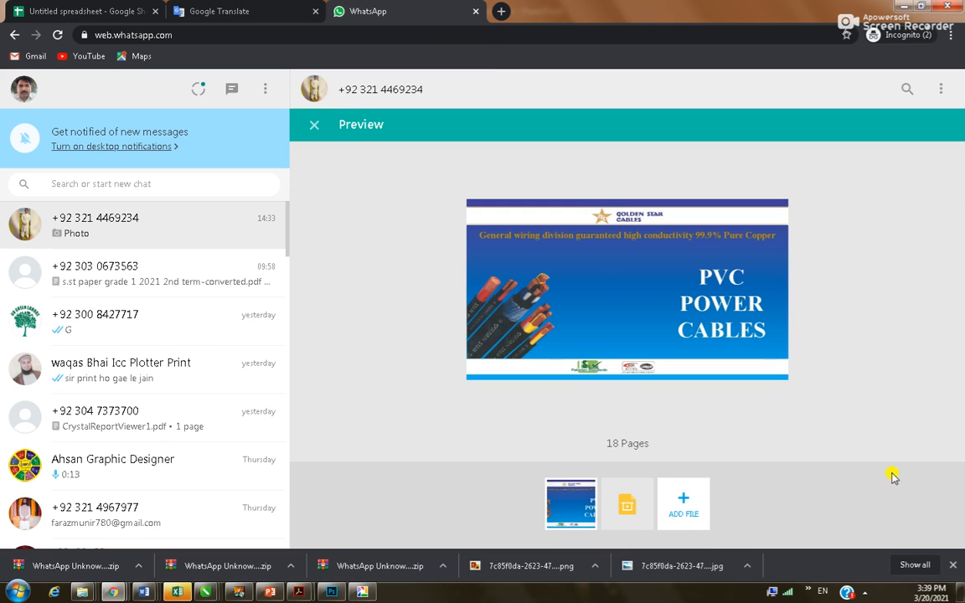
left_click(919, 459)
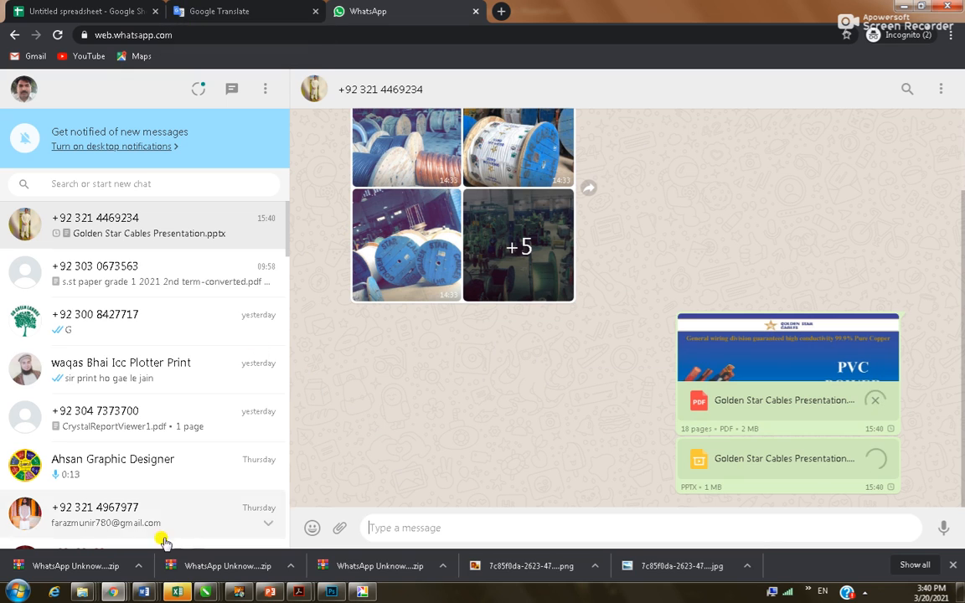
Return to the WhatsApp Chrome window and open Gmail from the Google apps grid
mouse_move(111, 592)
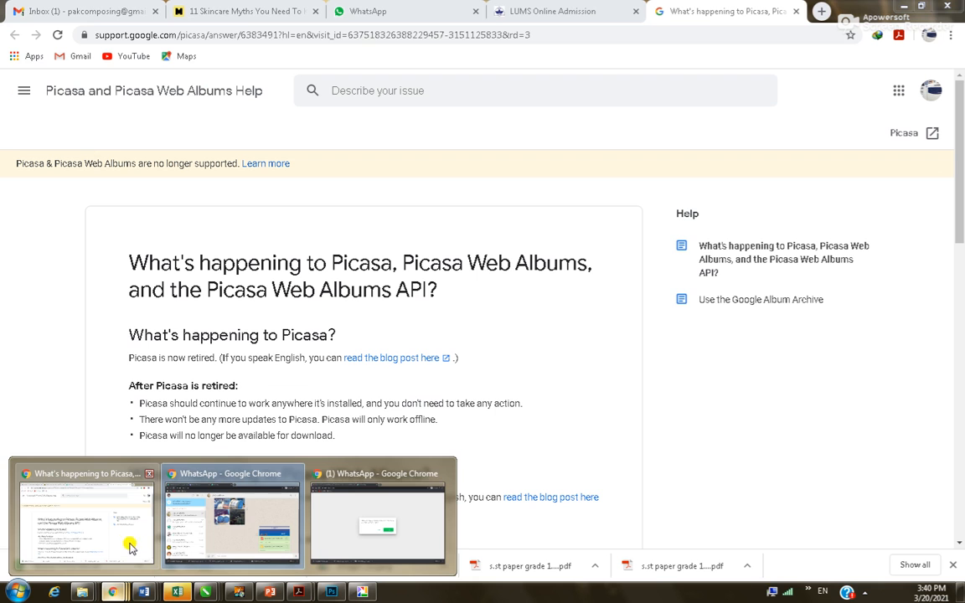
left_click(129, 550)
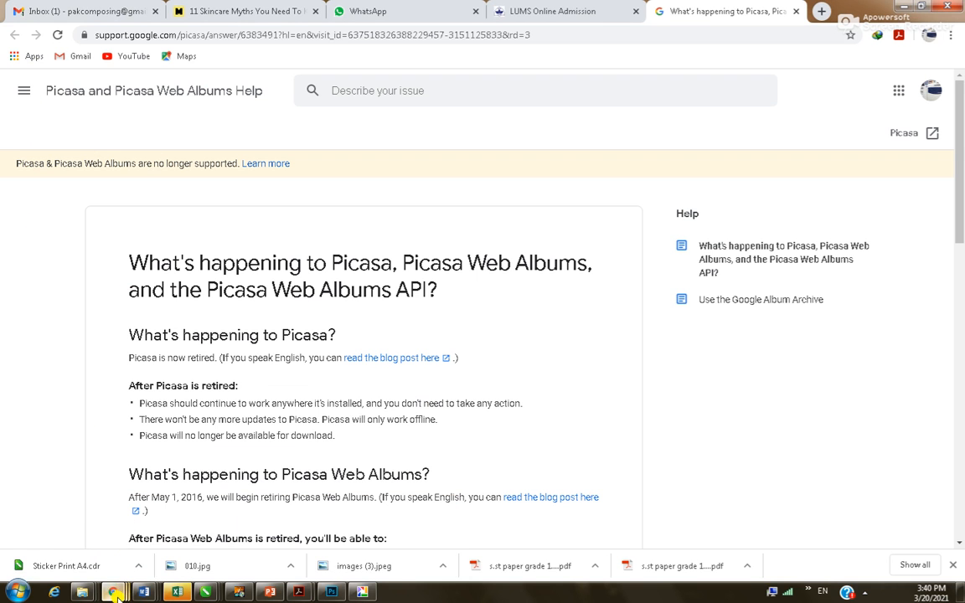
mouse_move(111, 592)
left_click(234, 494)
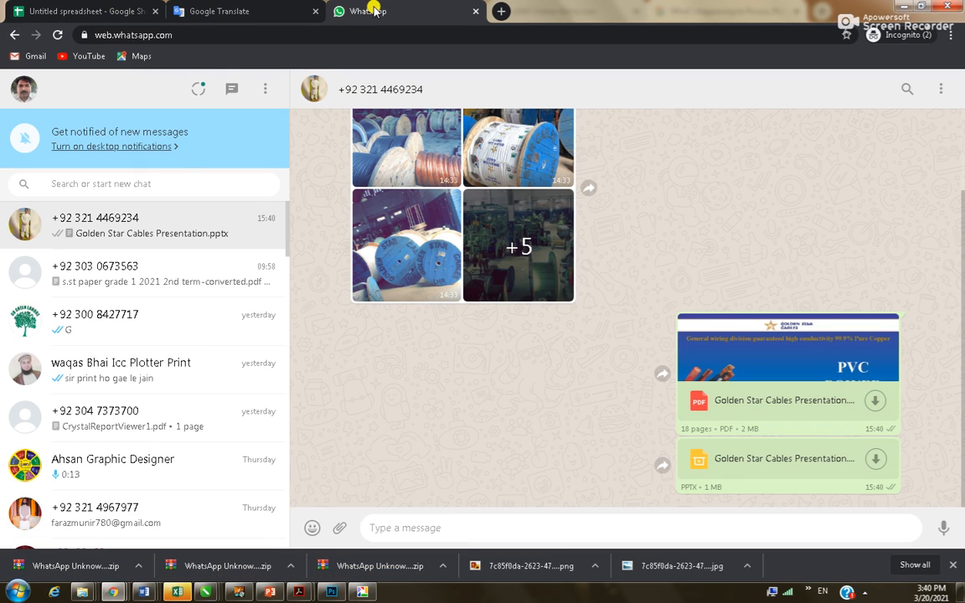
left_click(216, 12)
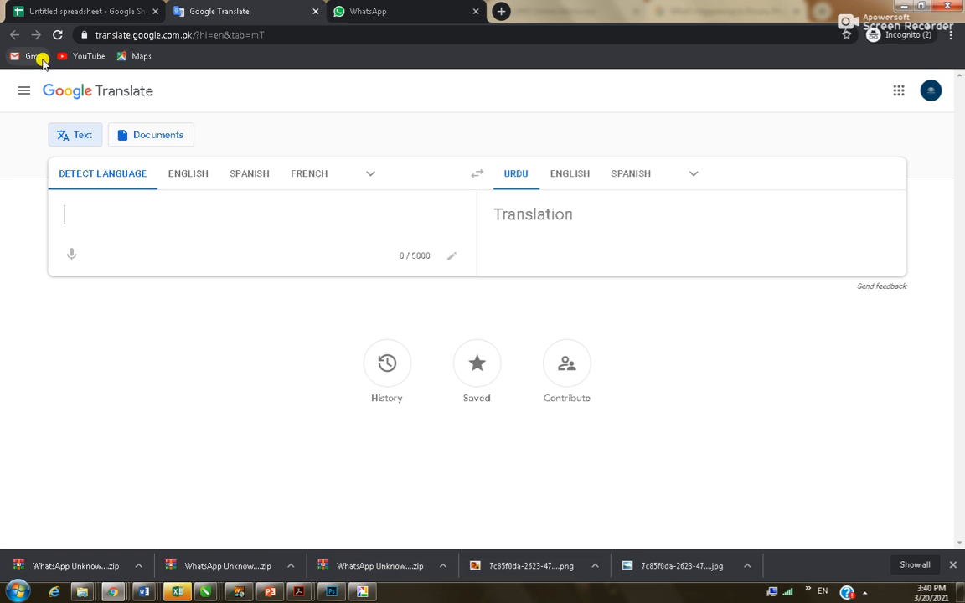
left_click(899, 90)
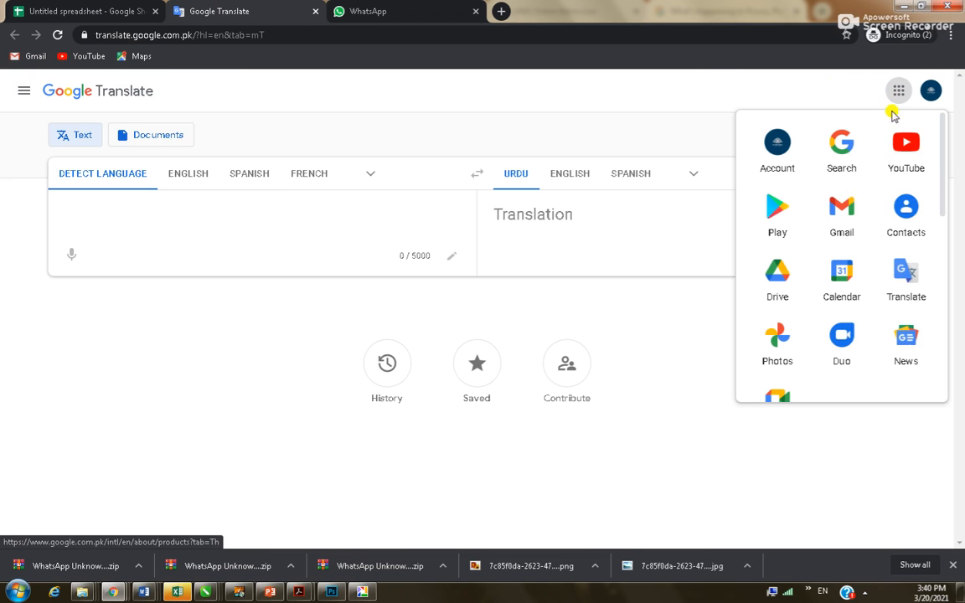
left_click(842, 210)
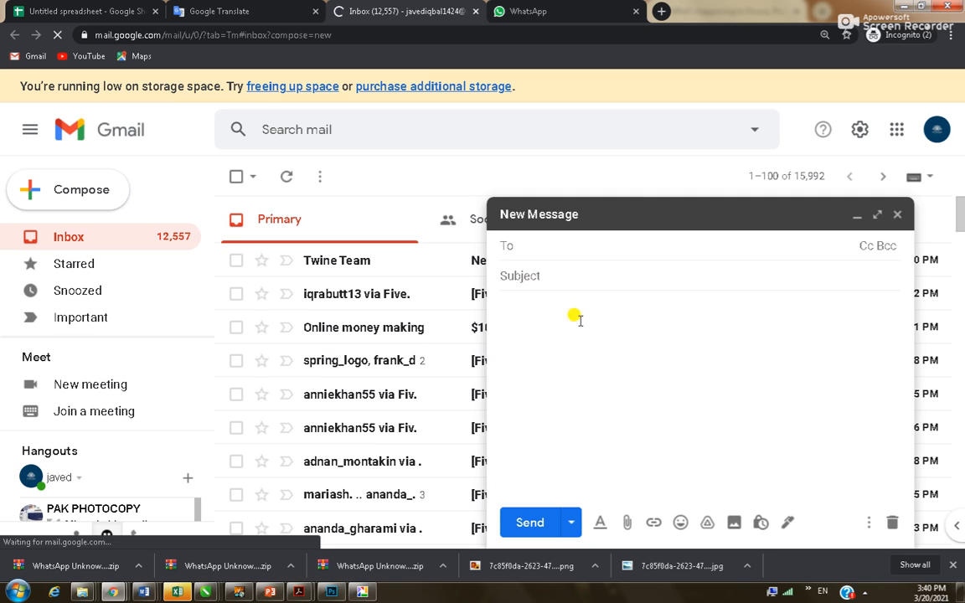
left_click(626, 522)
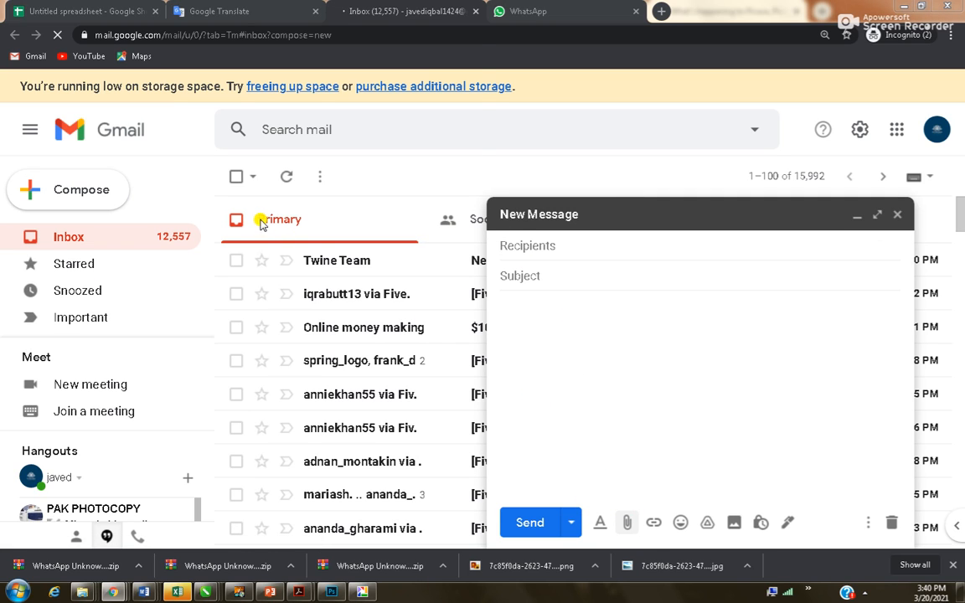
Attach both Golden Star Cables Presentation files, PDF and PPTX, from Desktop\slides
left_click(59, 104)
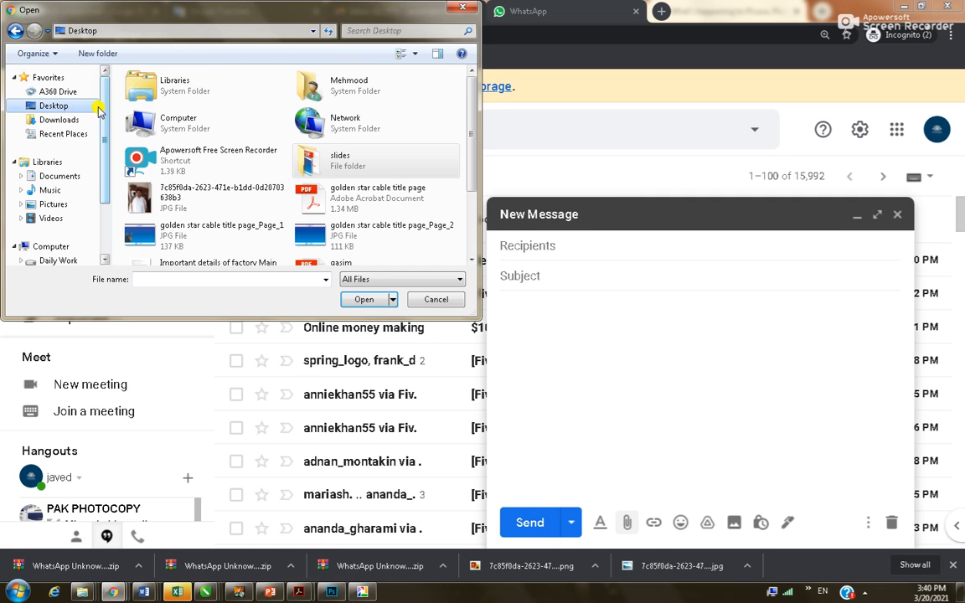
double_click(340, 157)
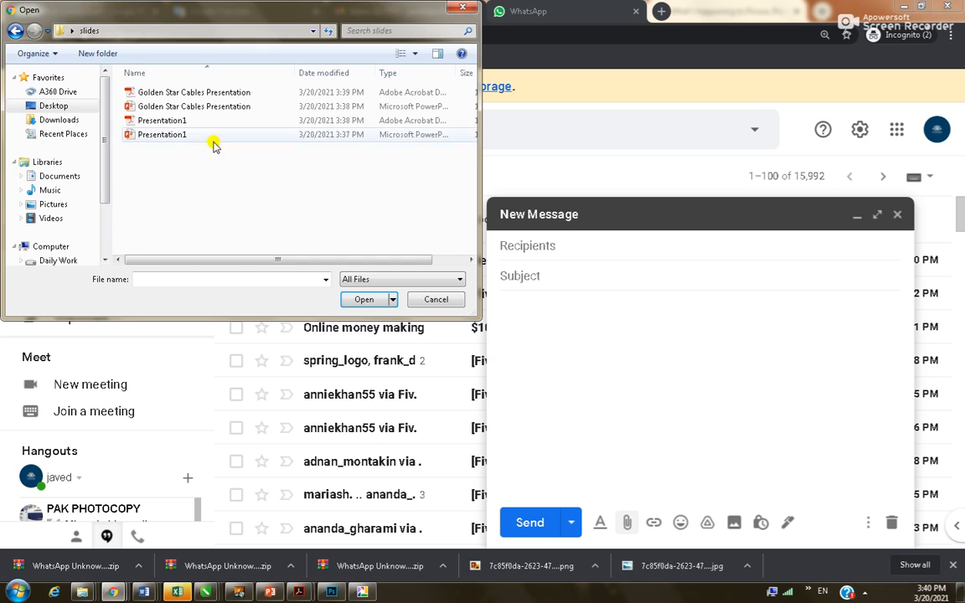
left_click(168, 93)
left_click(158, 107, "ctrl")
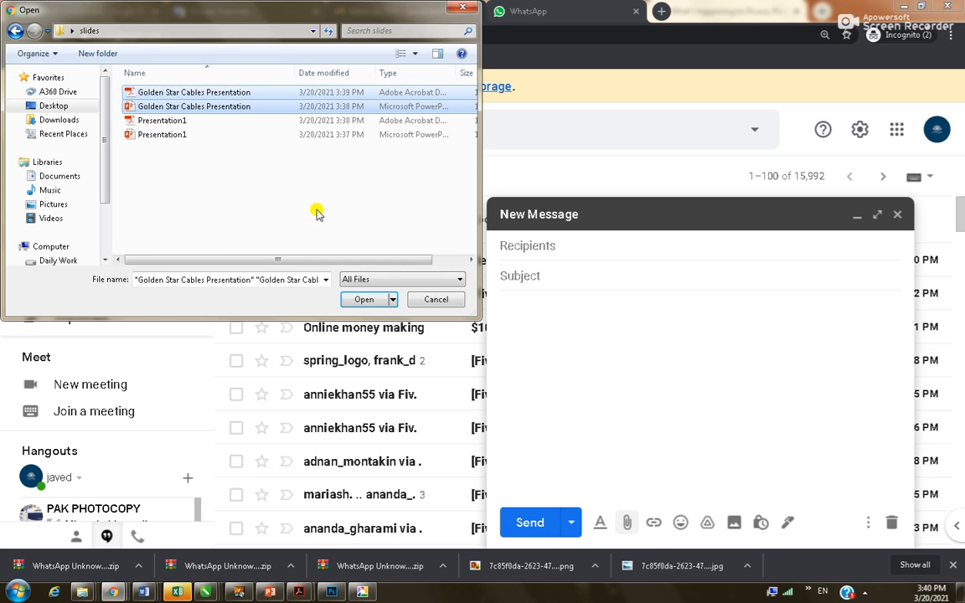
left_click(366, 299)
Fill in the To recipient and add a Cc recipient's e-mail address
left_click(555, 245)
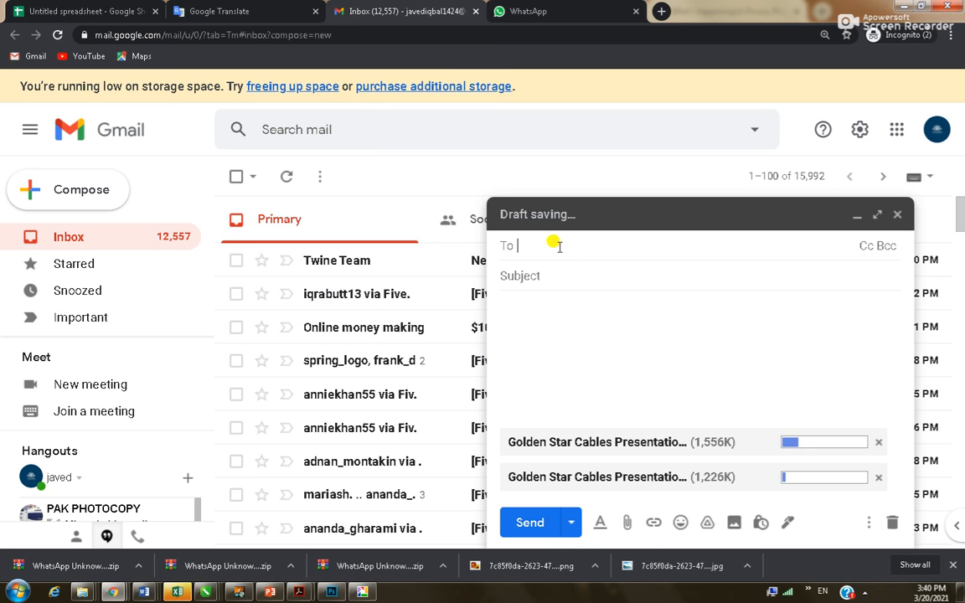
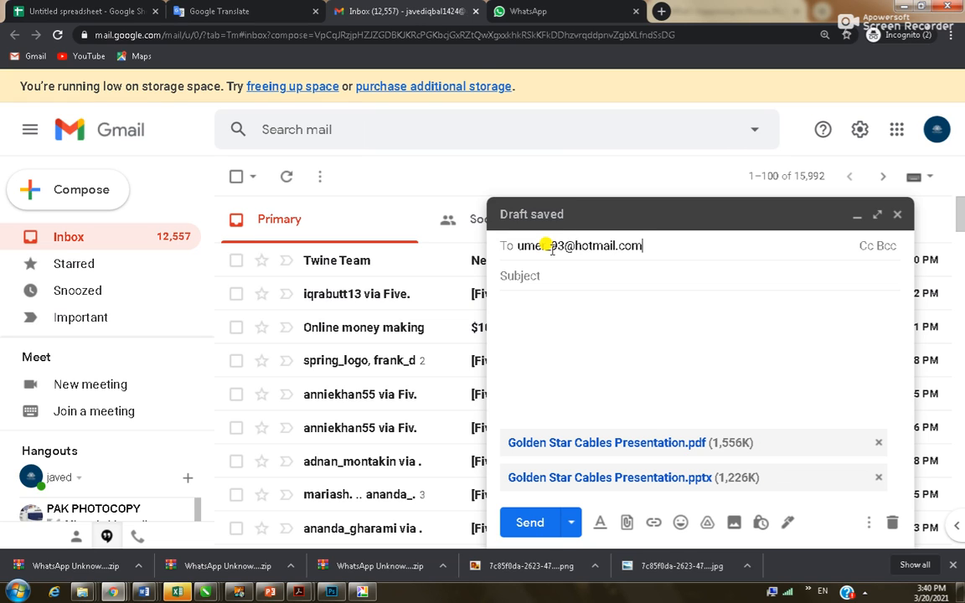
left_click(535, 281)
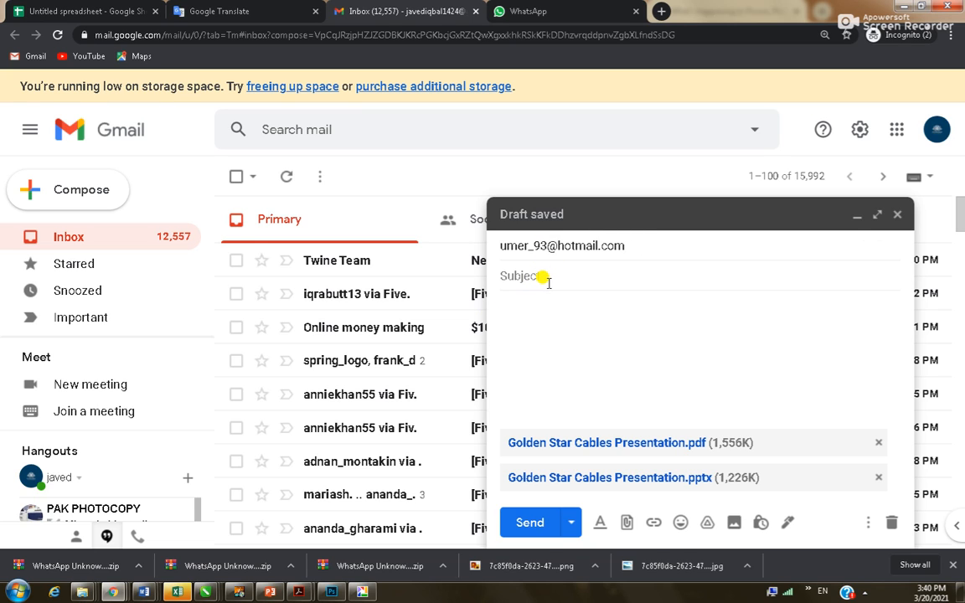
left_click(639, 251)
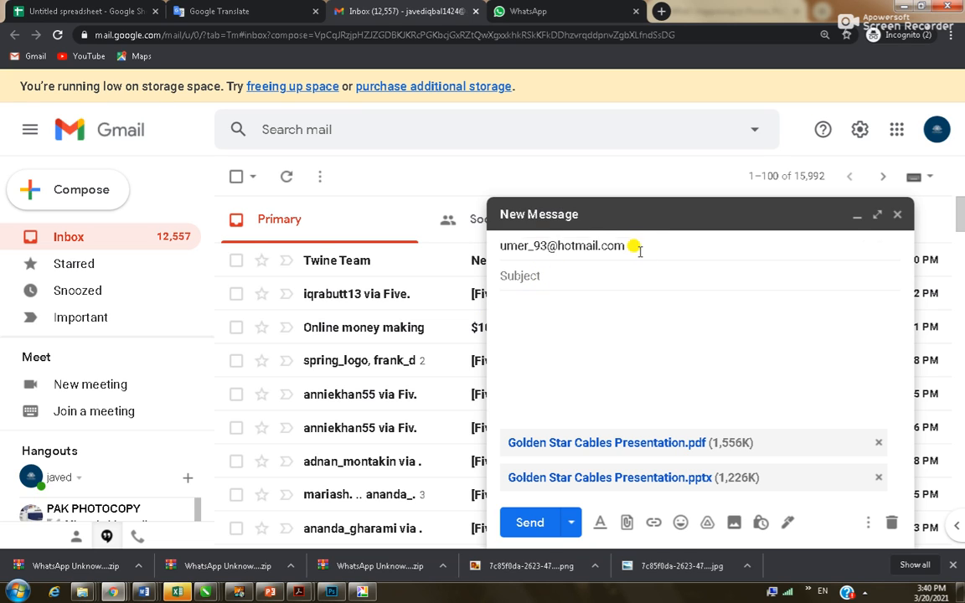
left_click(864, 244)
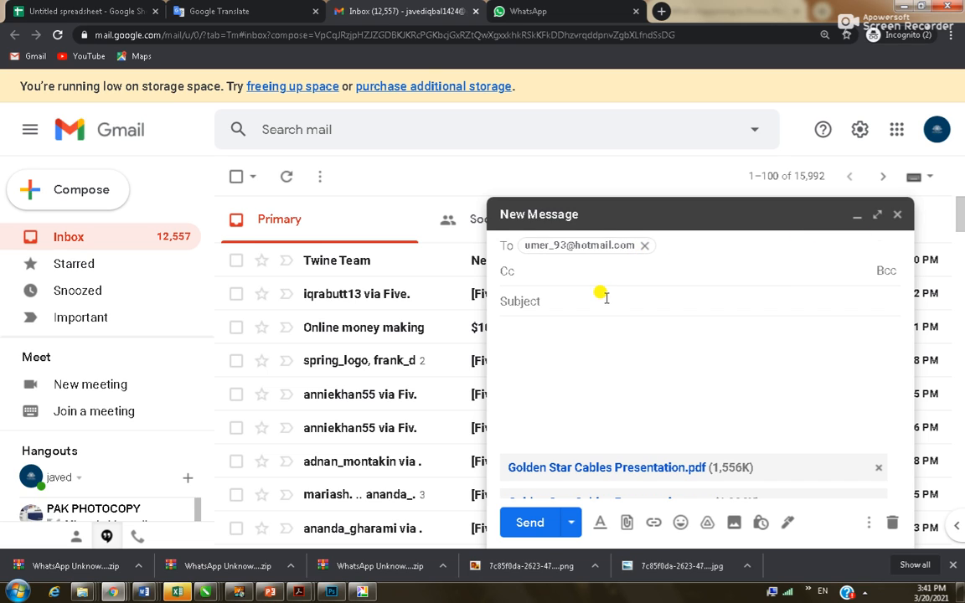
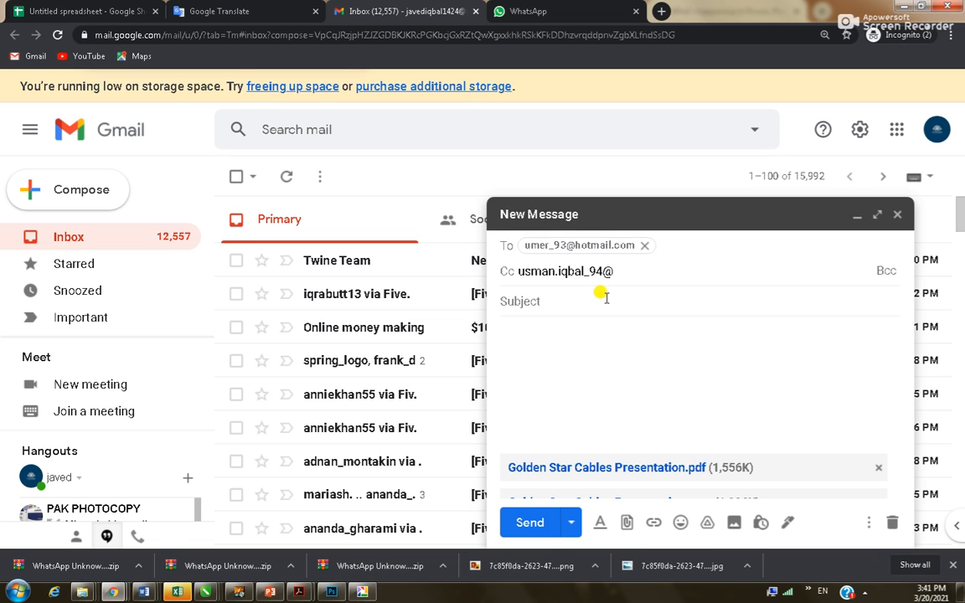
left_click(570, 307)
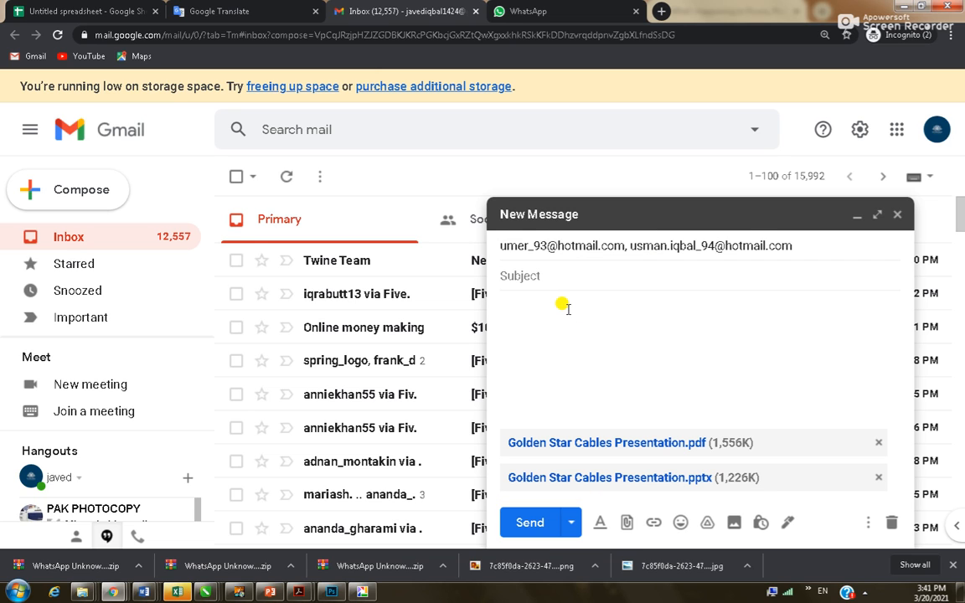
Enter the subject 'slides working data' and send the message
type("working data")
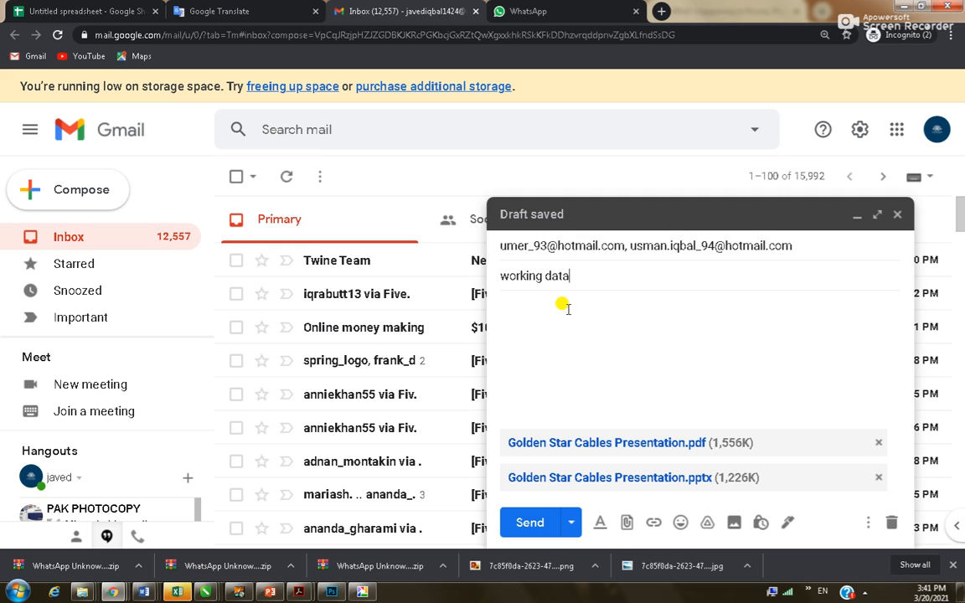
left_click_drag(543, 278, 474, 277)
key("Left")
type("slides")
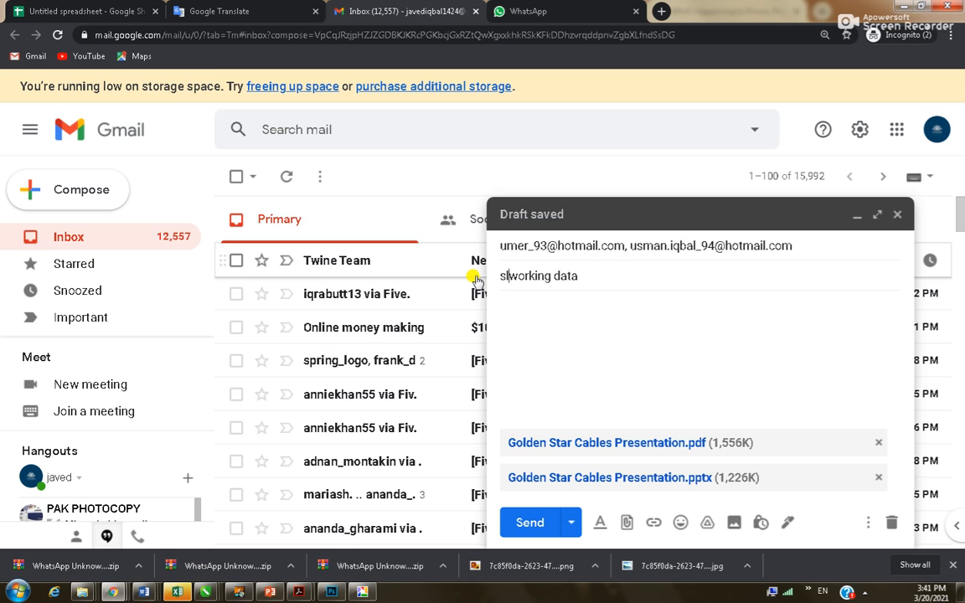
left_click(544, 519)
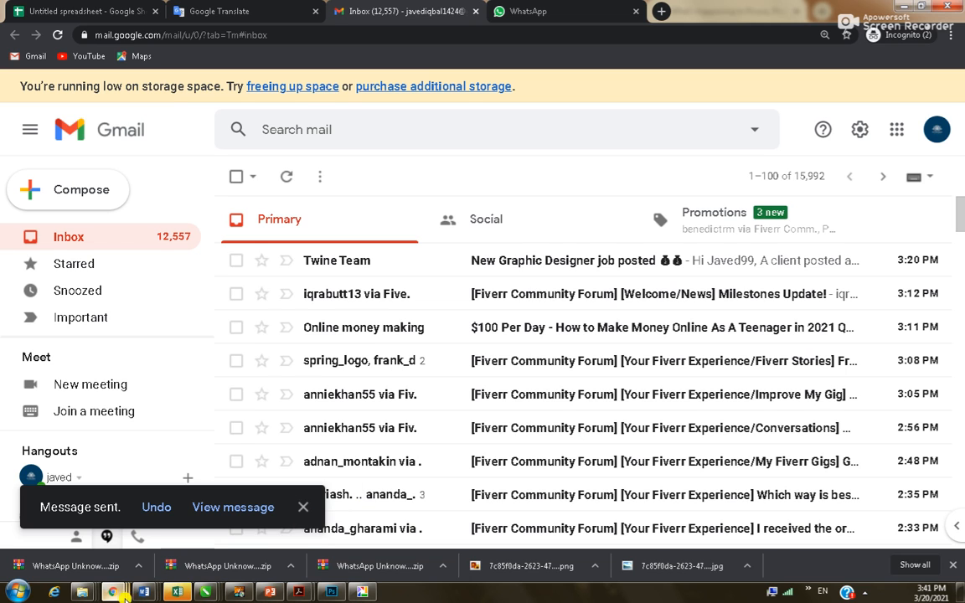
Bring up the Golden Star Cables deck and select the picture and title on slide 1
mouse_move(119, 594)
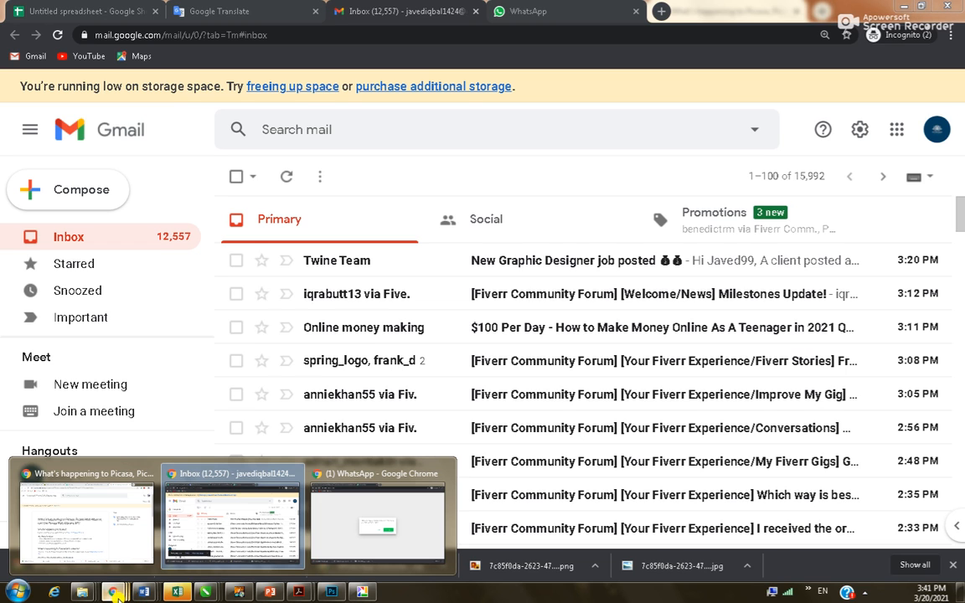
left_click(270, 593)
left_click(307, 305)
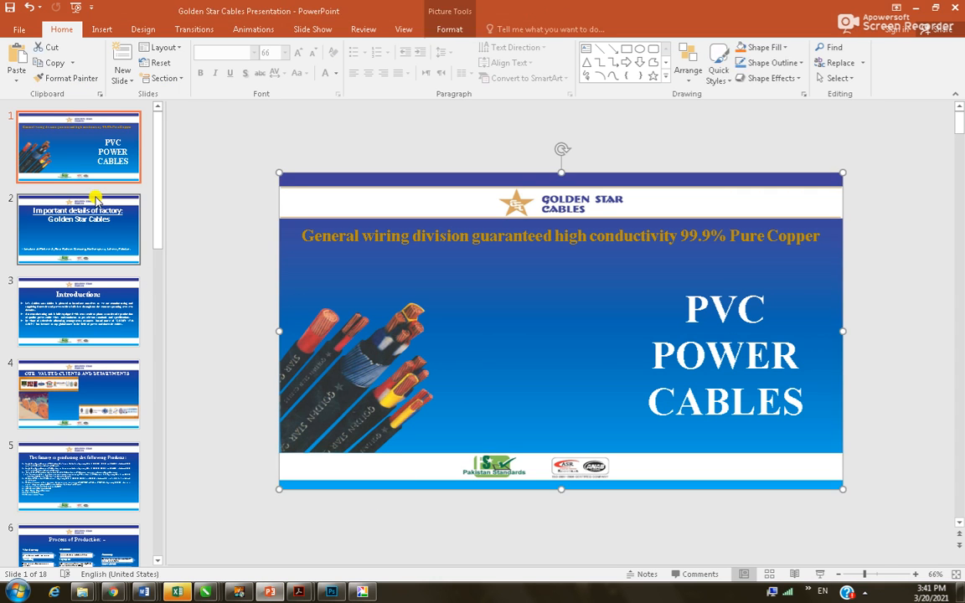
left_click(448, 235)
left_click(476, 281)
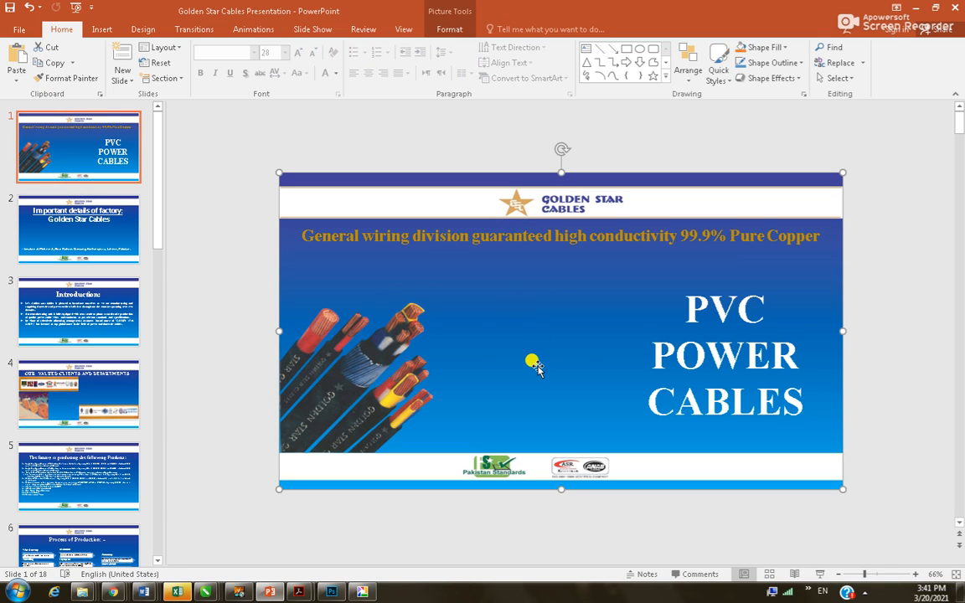
Scroll through the slides to the Thankyou slide 18, then show slide 15's project list
scroll(324, 357, "down", 6)
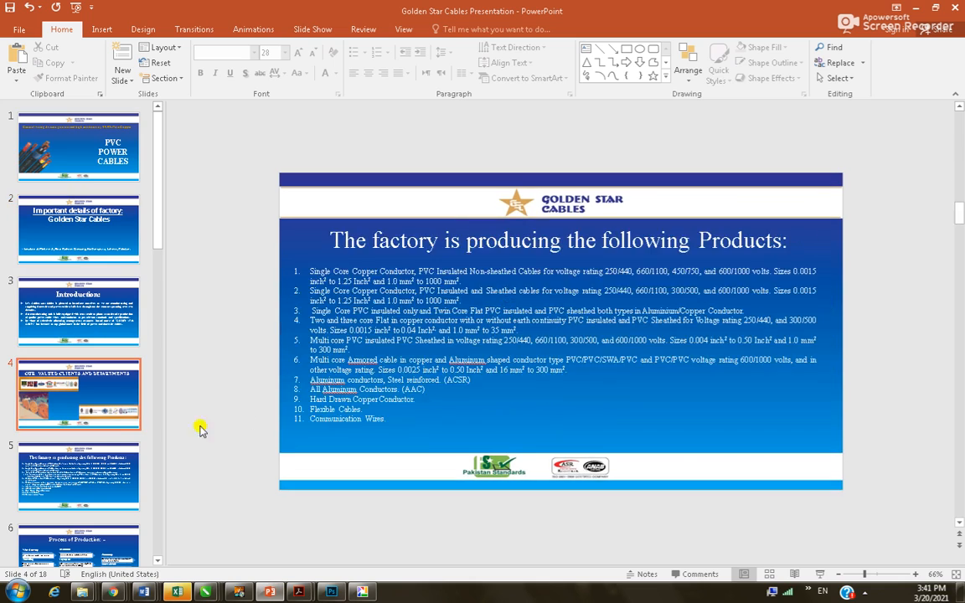
scroll(31, 498, "down", 11)
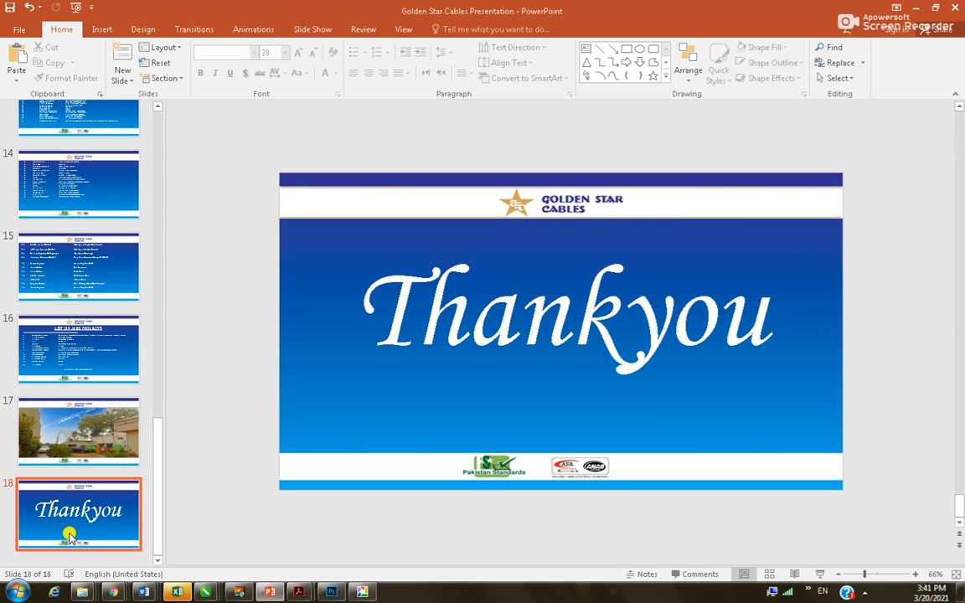
left_click(72, 534)
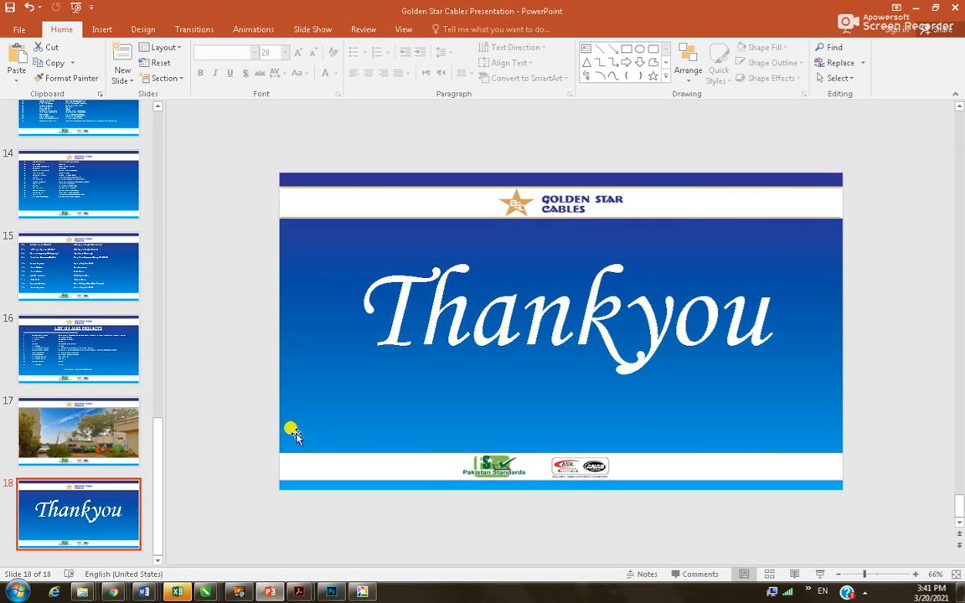
left_click(448, 334)
left_click(92, 264)
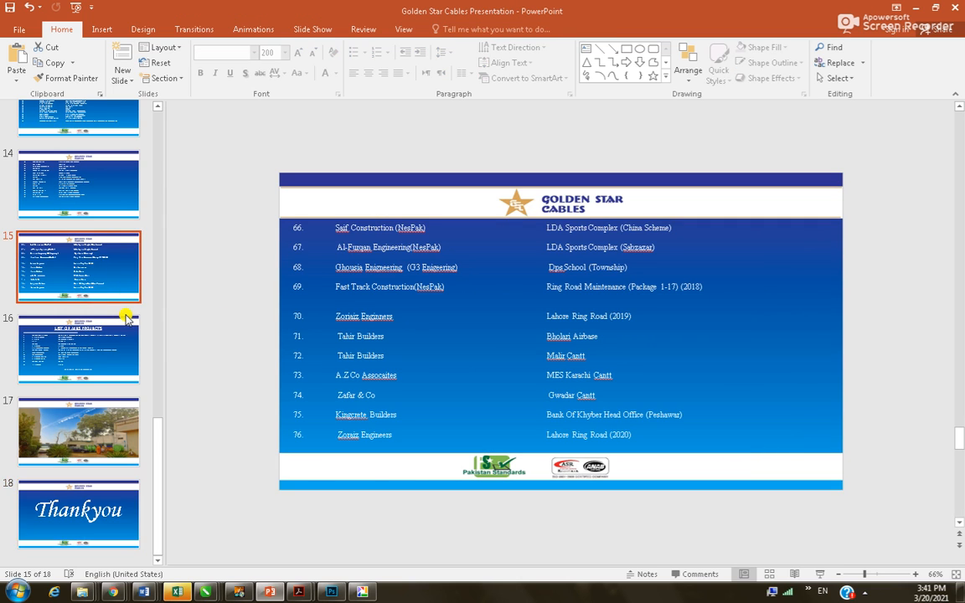
scroll(126, 317, "up", 3)
scroll(125, 316, "up", 5)
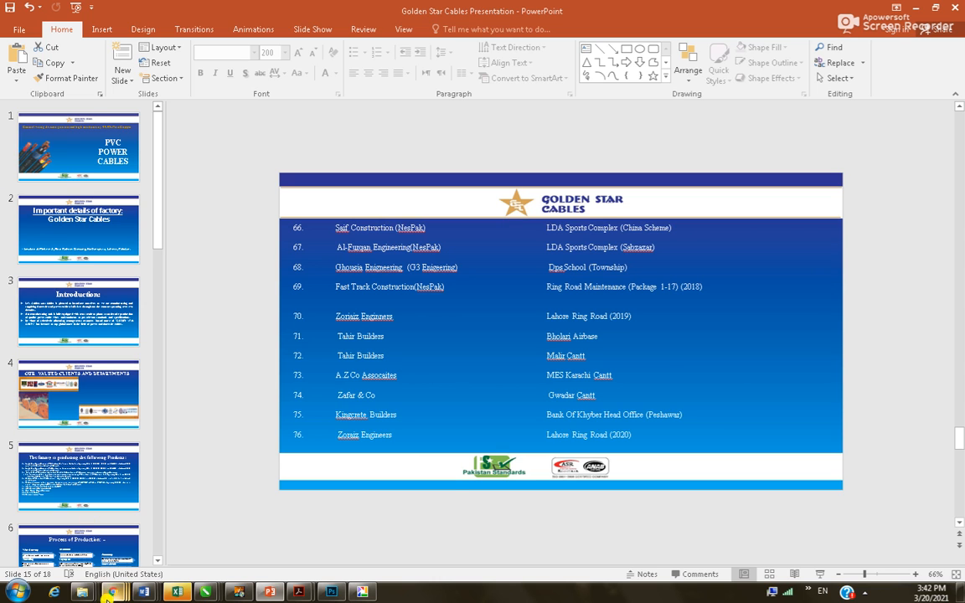
Enter 1500 in Z235 of the Untitled spreadsheet and stamp the current time in AA235
mouse_move(113, 593)
left_click(215, 537)
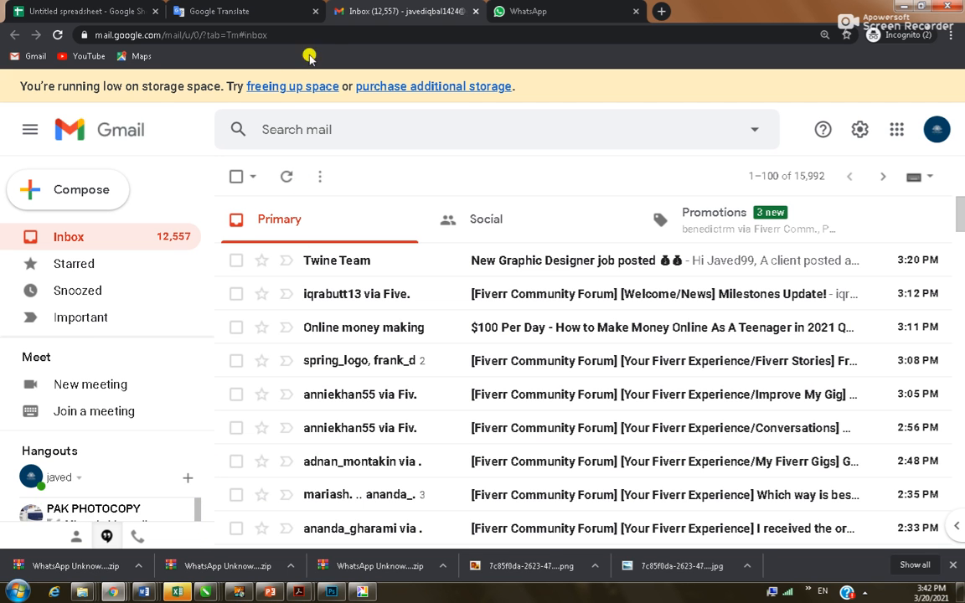
left_click(112, 11)
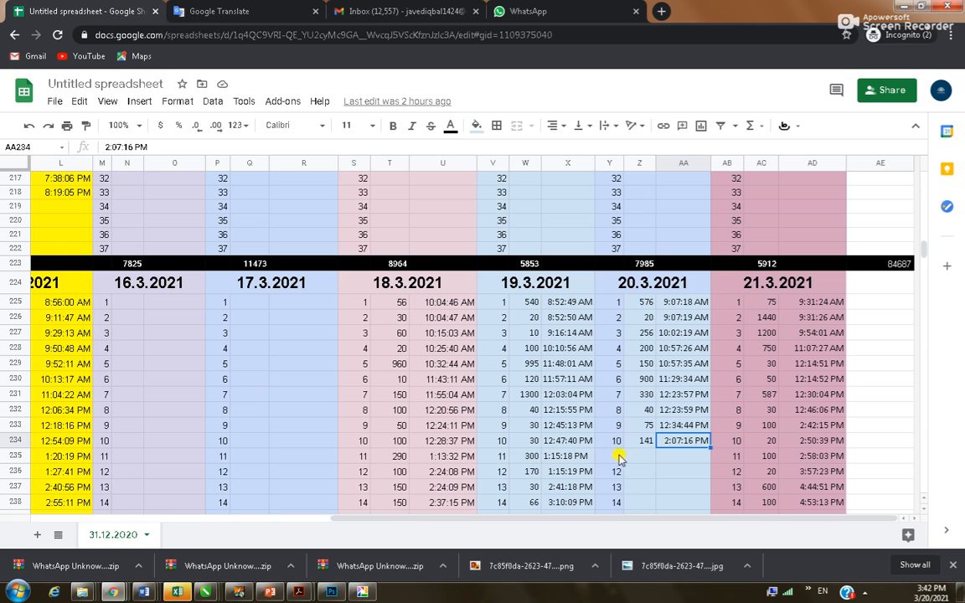
left_click(641, 457)
type("1500")
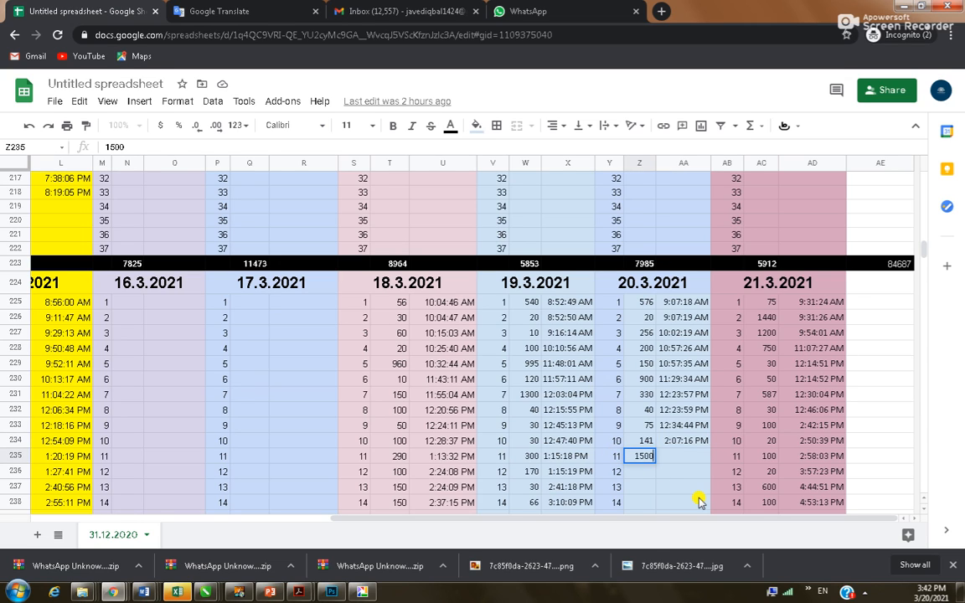
key("Tab")
key("ctrl+shift+semicolon")
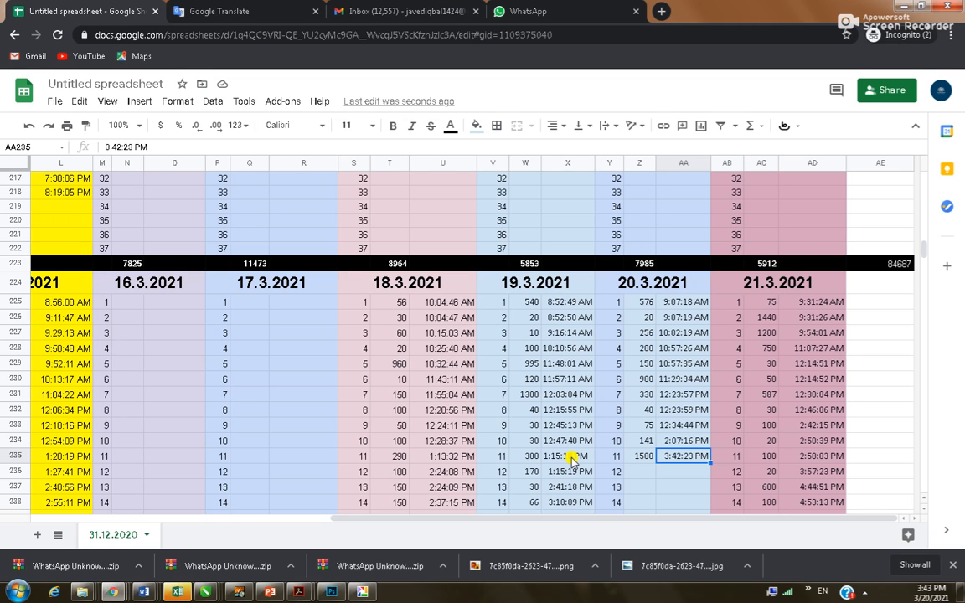
left_click(429, 5)
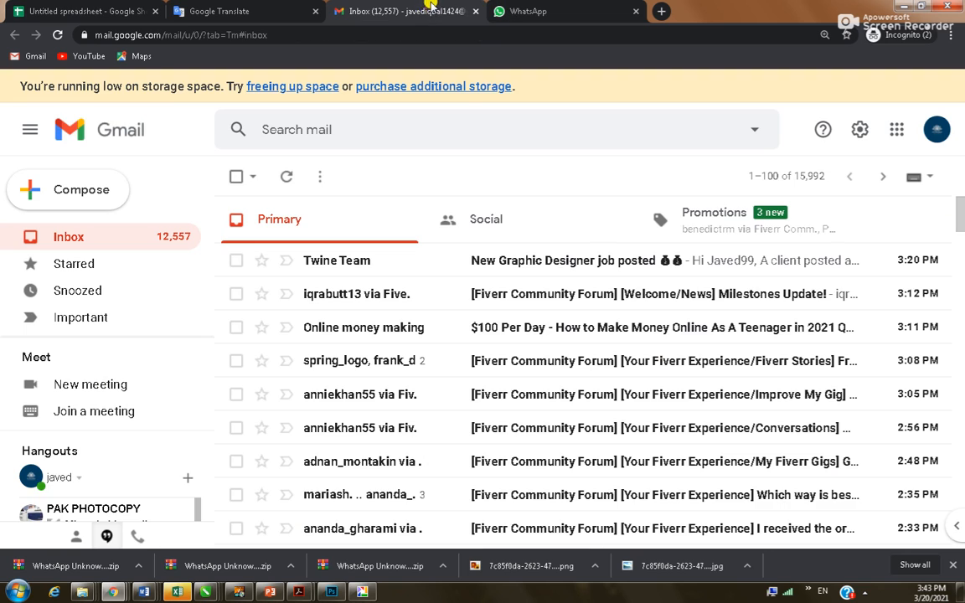
Select the 20.3.2021 quantities Z225:Z235 in the Untitled spreadsheet to see their total
left_click(499, 6)
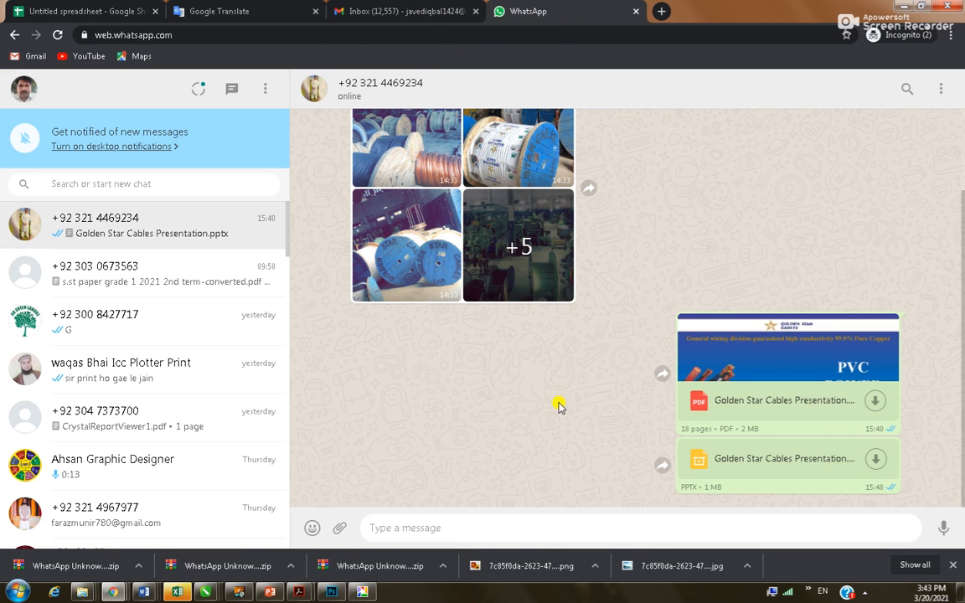
left_click(262, 12)
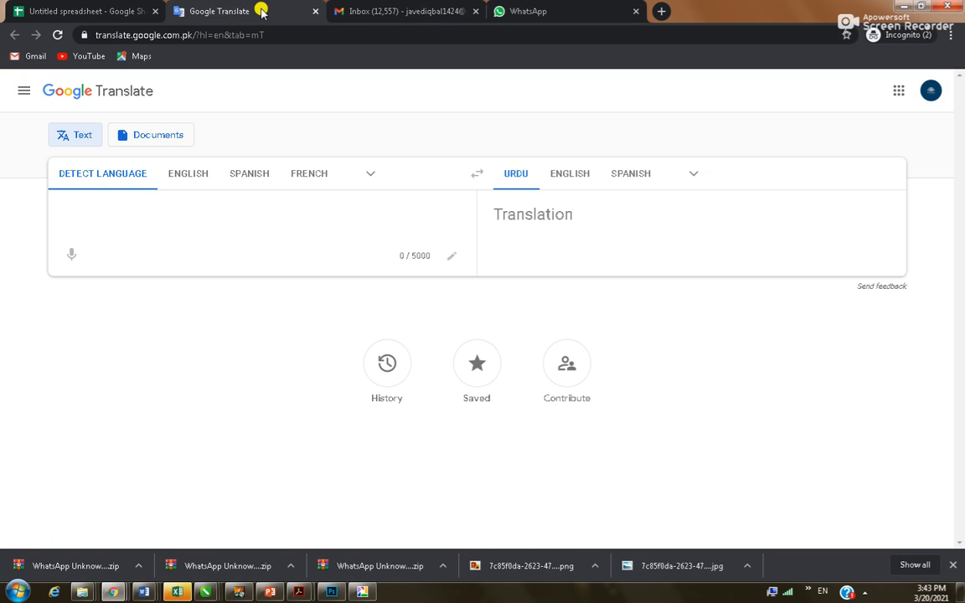
left_click(101, 7)
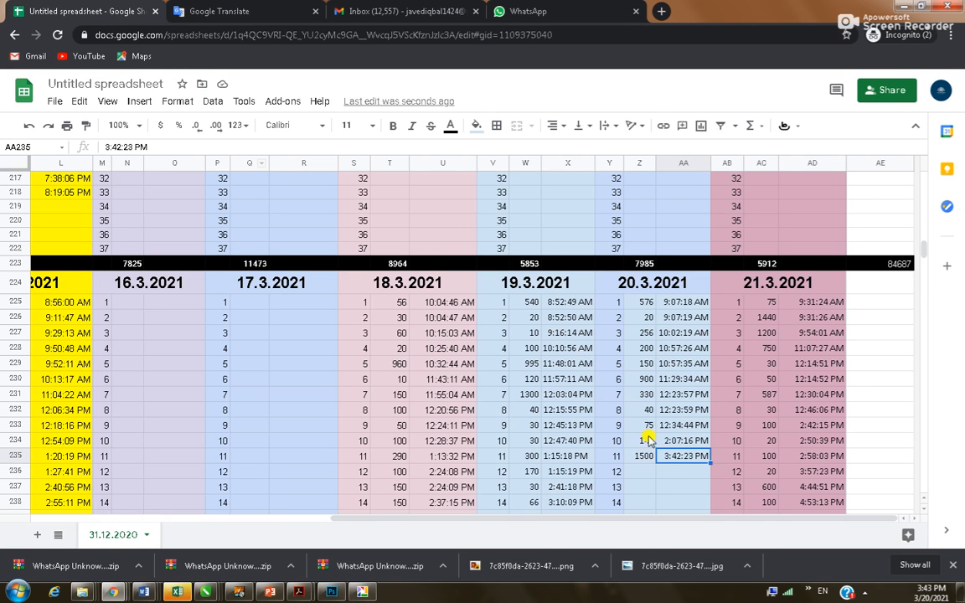
left_click_drag(639, 303, 628, 459)
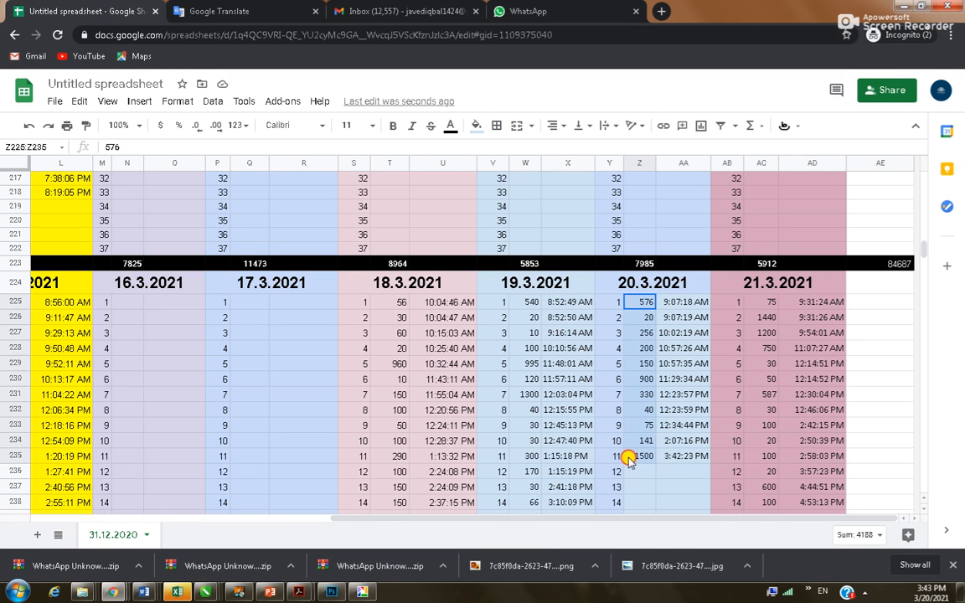
left_click(525, 20)
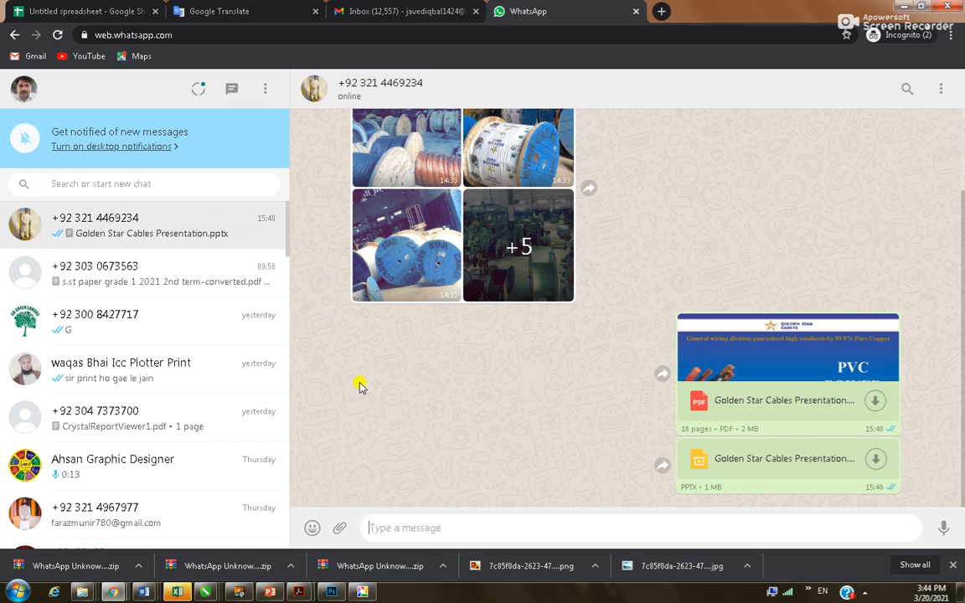
Look through the Gmail Promotions and Social tabs, then return to Primary
left_click(248, 8)
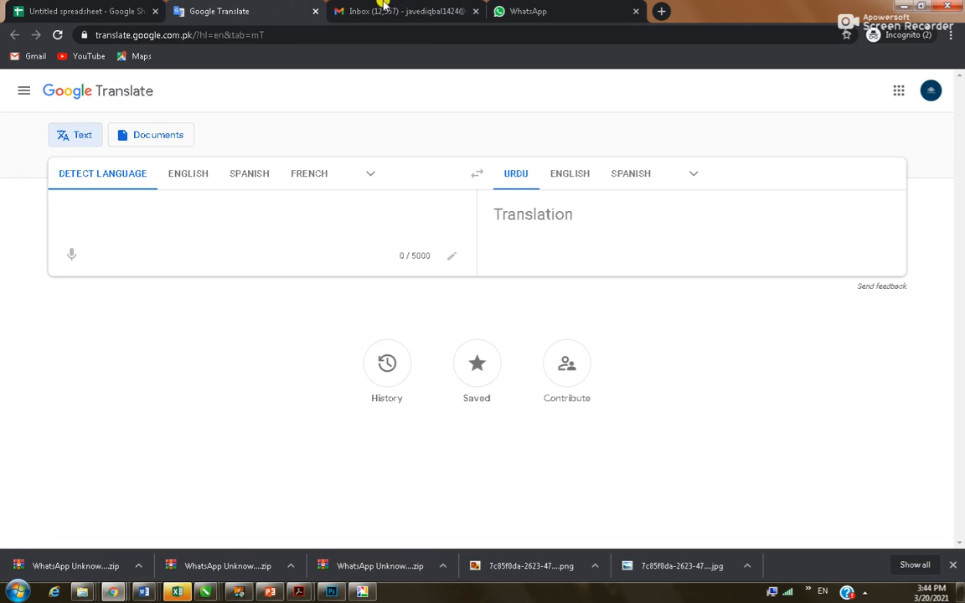
left_click(396, 10)
left_click(662, 228)
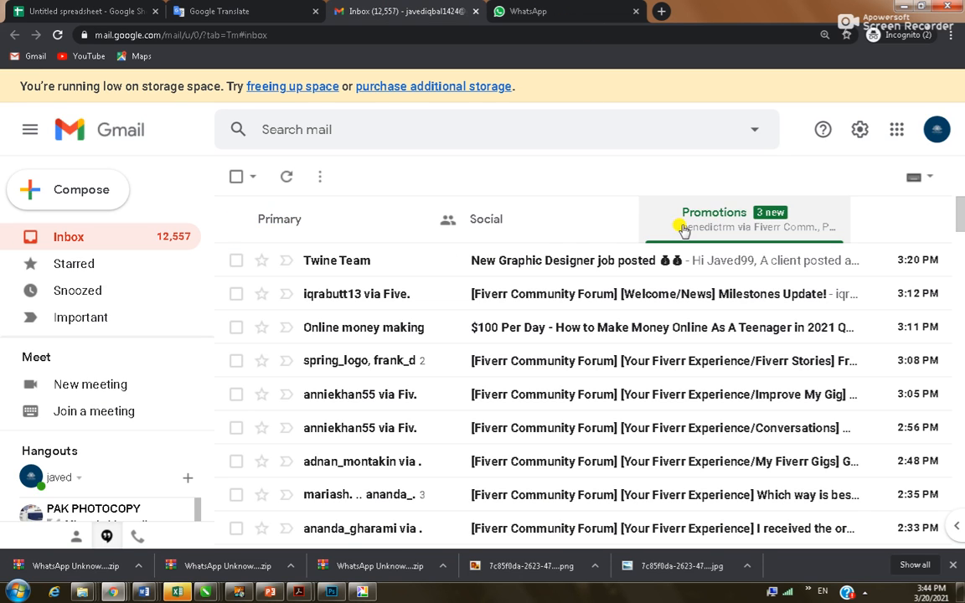
left_click(486, 228)
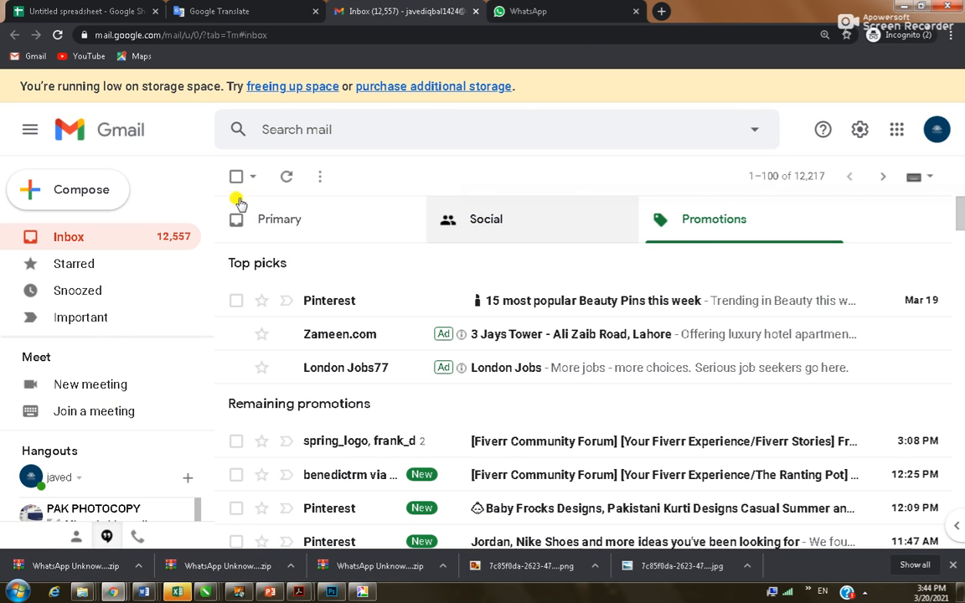
left_click(319, 231)
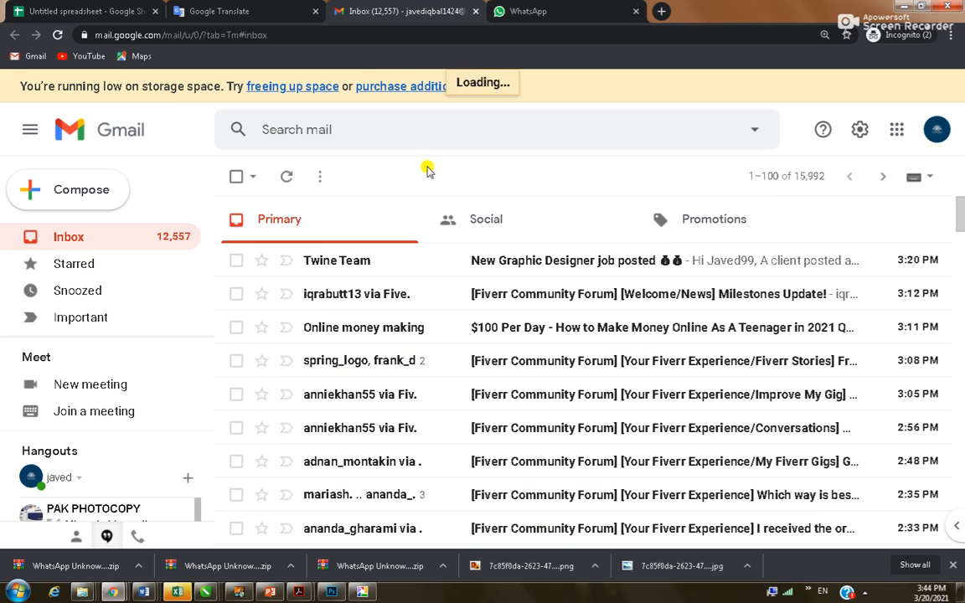
Log out of WhatsApp Web from its account options menu
left_click(494, 10)
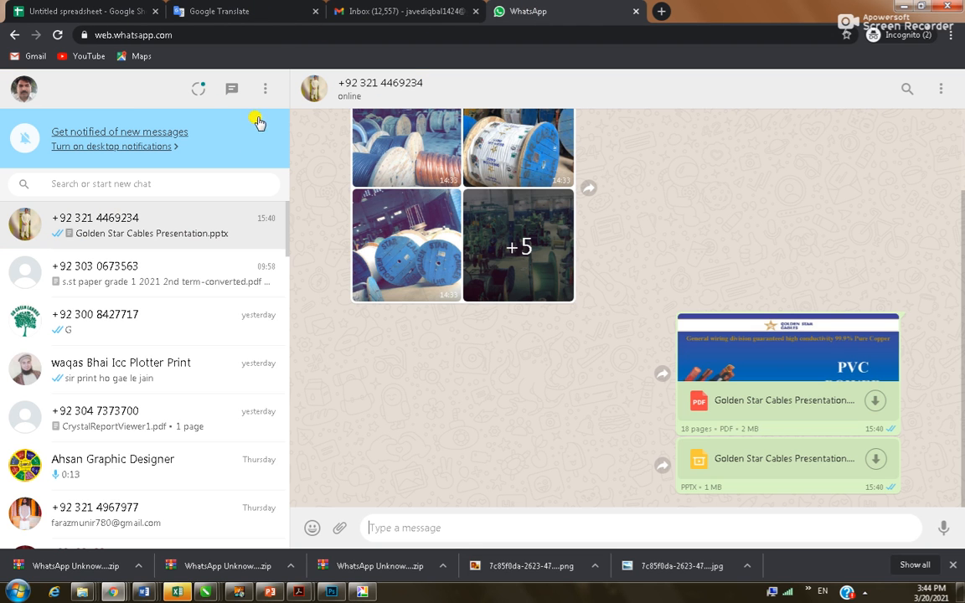
left_click(263, 88)
left_click(221, 293)
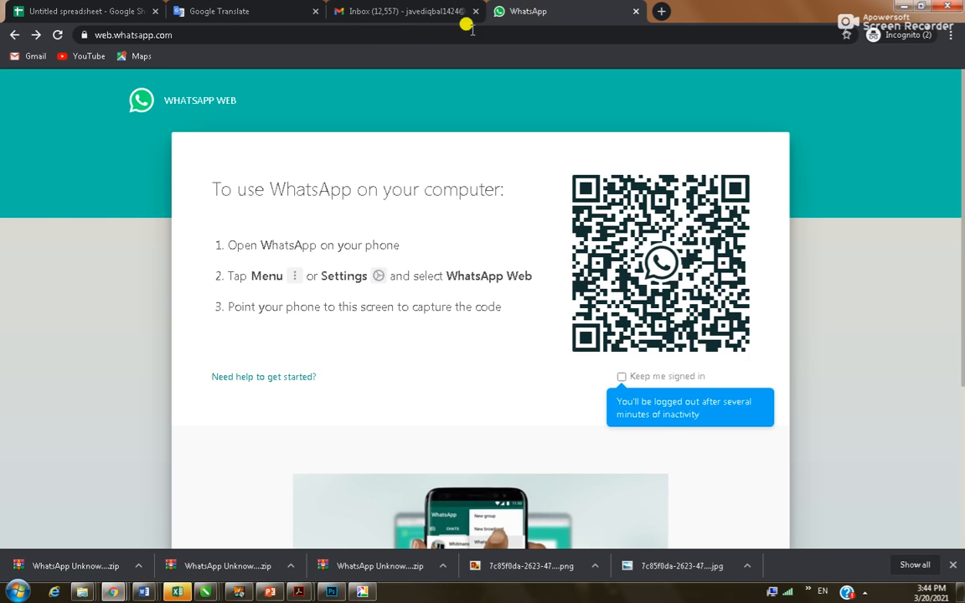
Pass the Gmail and Google Translate tabs and return to the Untitled spreadsheet's Z225:Z235 total of 4188
left_click(385, 10)
left_click(228, 10)
left_click(124, 12)
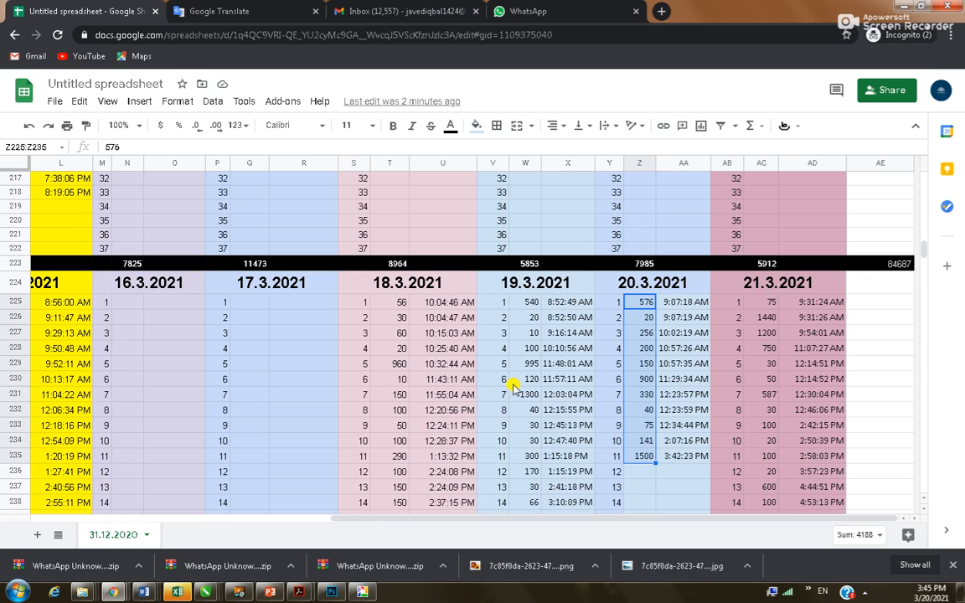
Move to the 9:07:18 AM time in AA225, then bring Document5 up from the taskbar
key("Right")
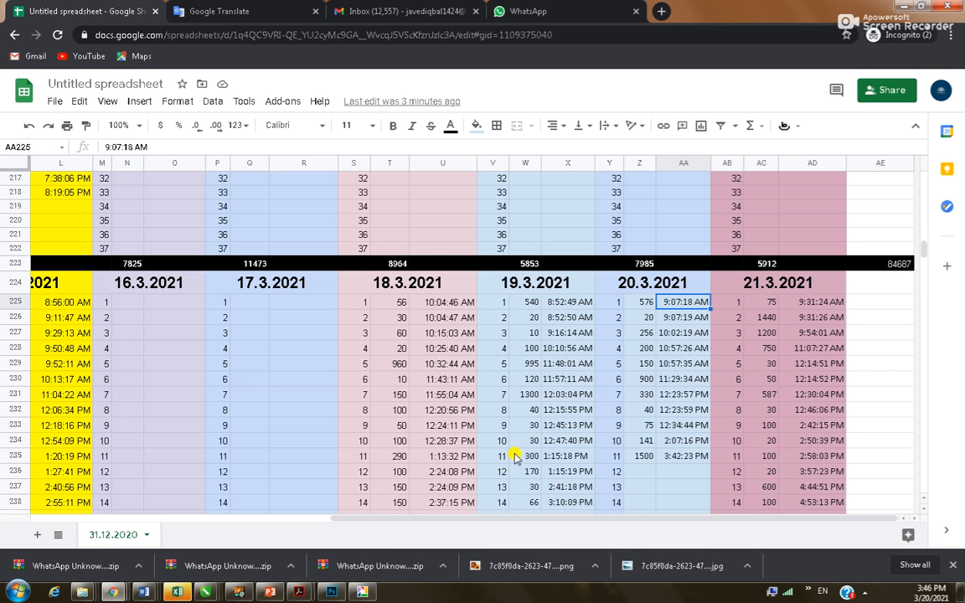
mouse_move(144, 592)
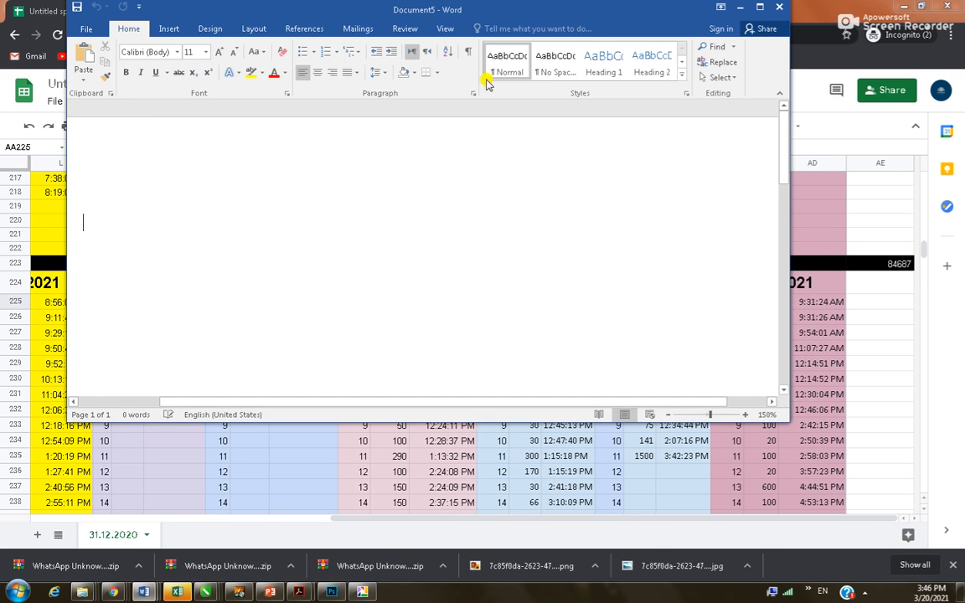
Maximize Document5, then begin saving it as 'to sell agreement' in Daily Work but cancel
double_click(683, 7)
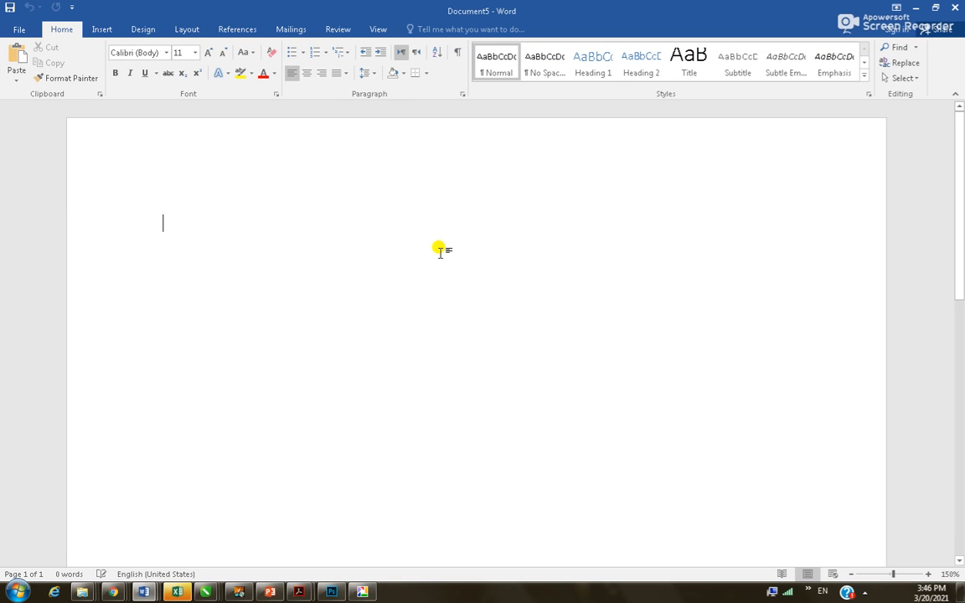
key("F12")
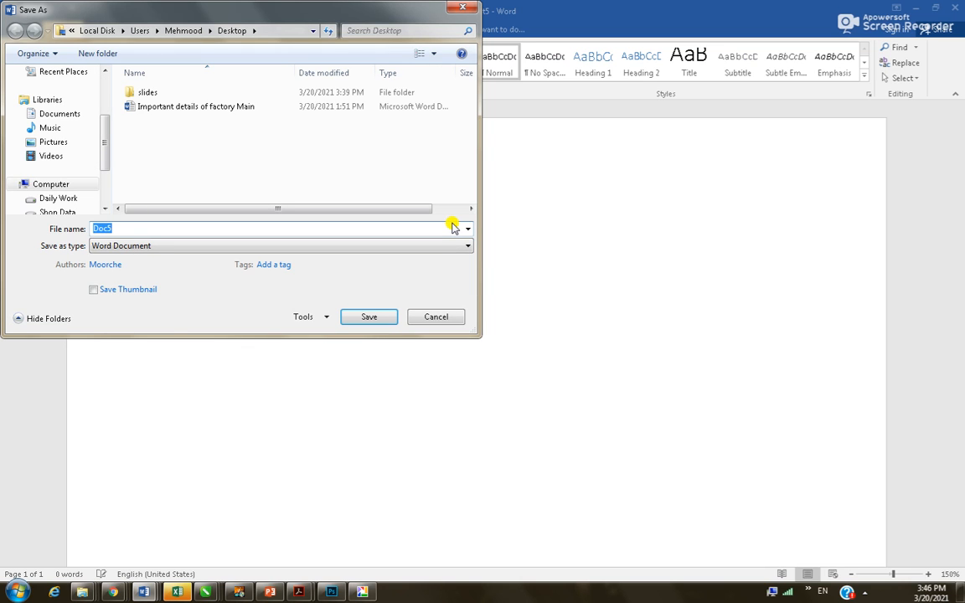
type("to sell agreement")
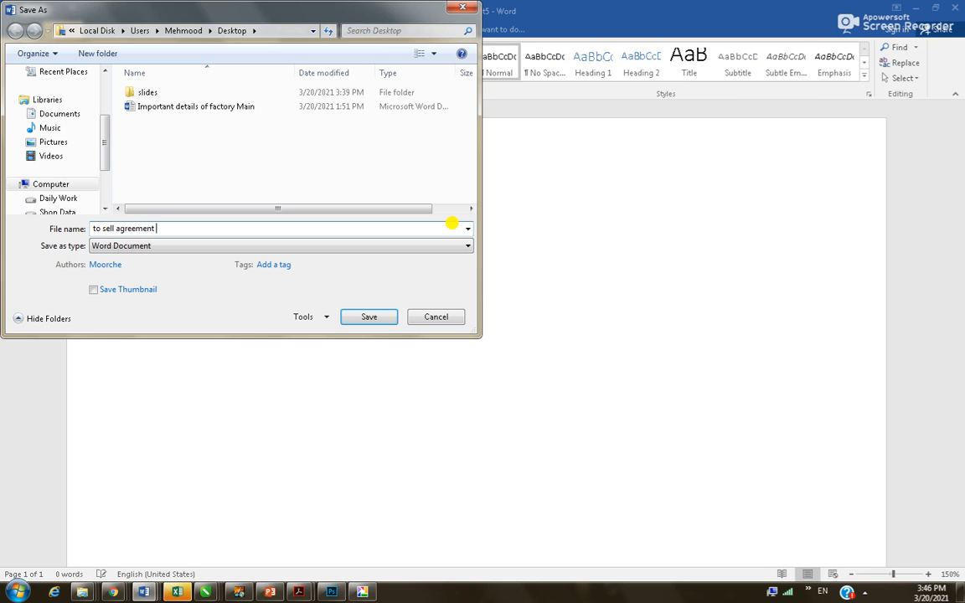
left_click(65, 196)
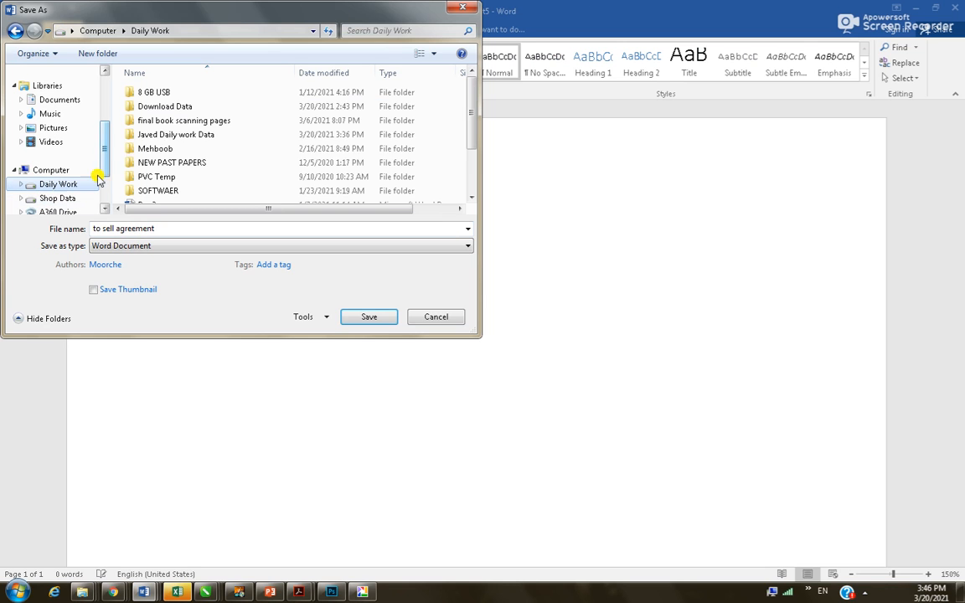
left_click(437, 319)
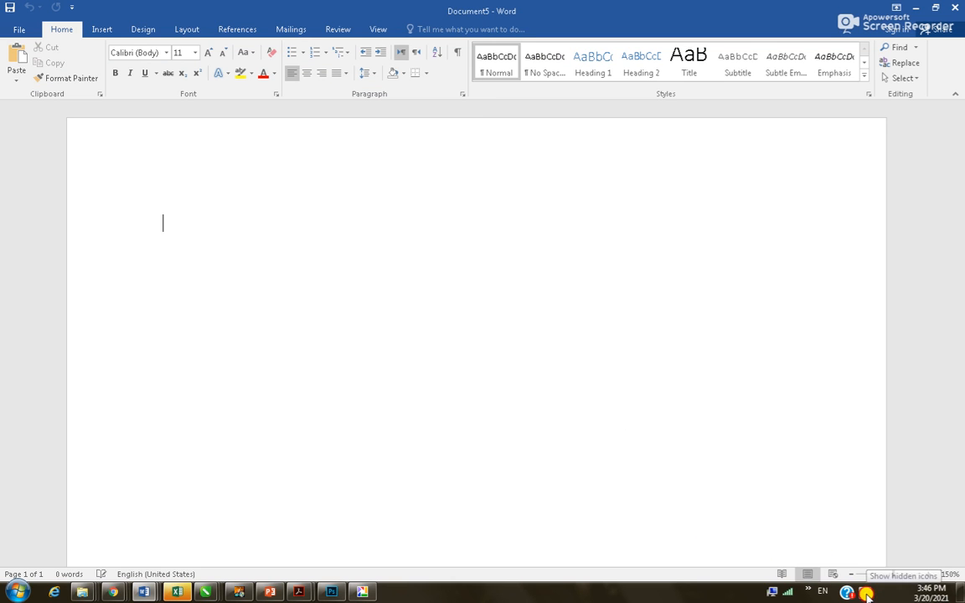
left_click(809, 591)
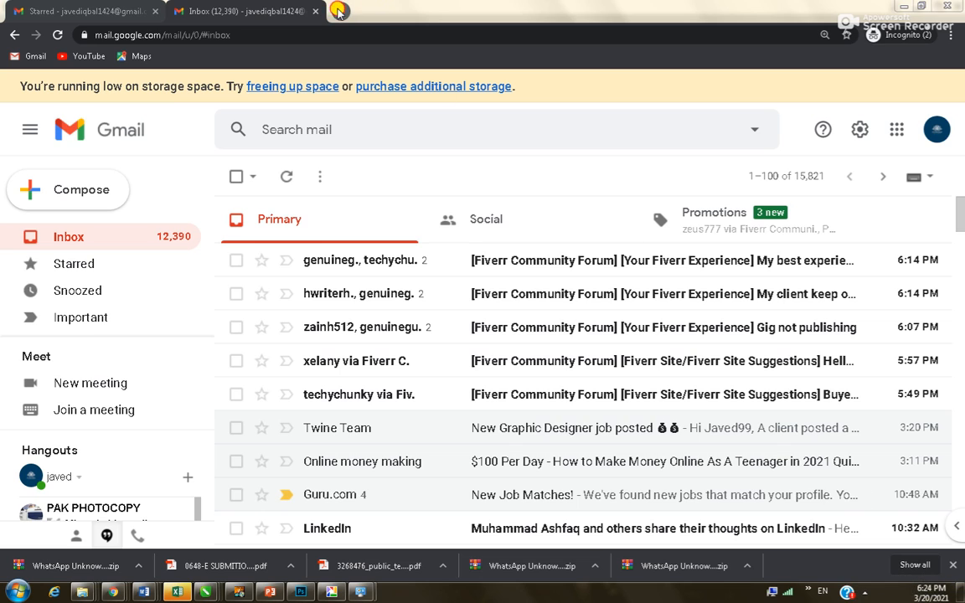
Go to aiou.edu.pk in a new tab and open Admissions > Continuing Student
left_click(338, 11)
type("AIOU.EDU.PK")
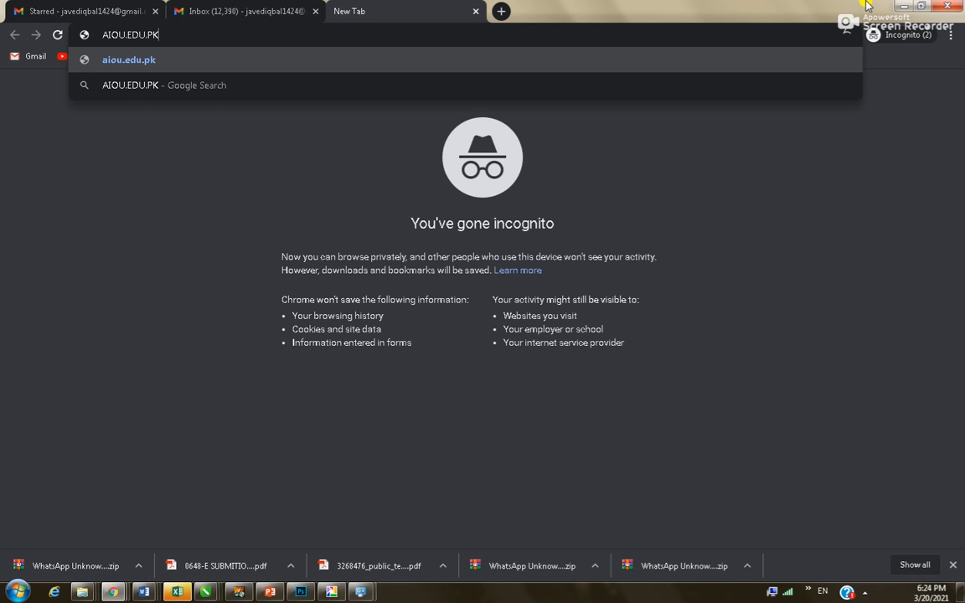
key("Return")
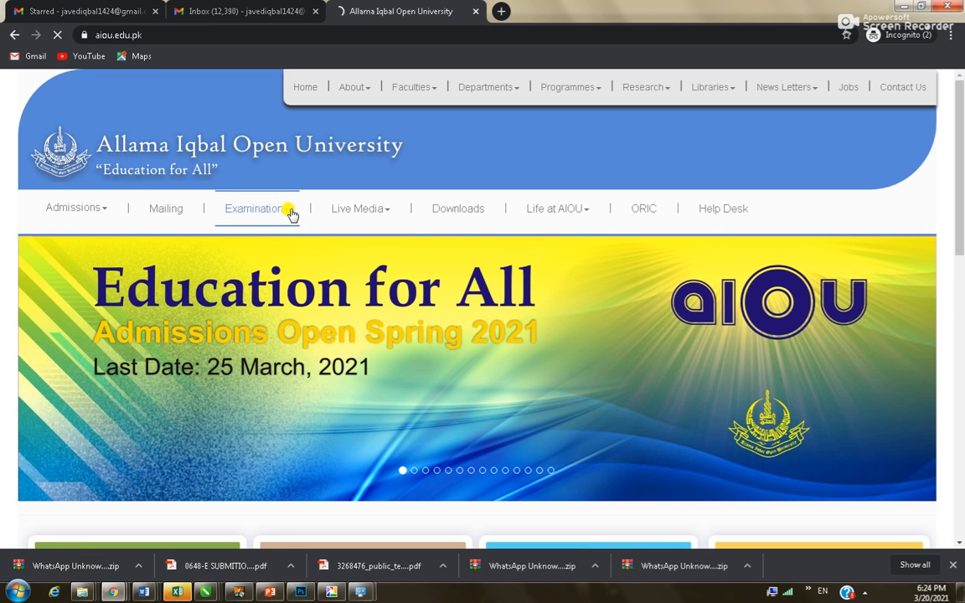
mouse_move(289, 214)
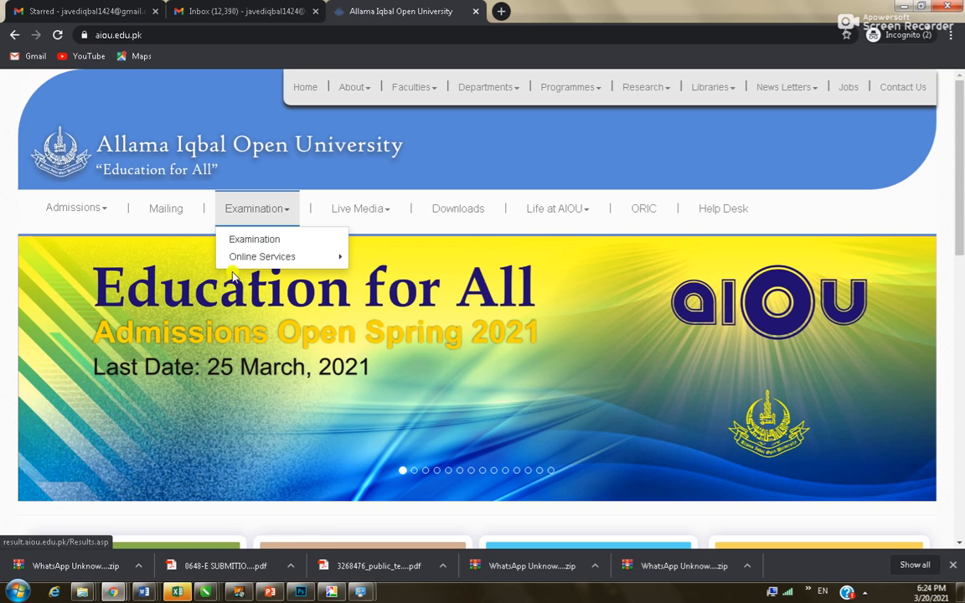
mouse_move(100, 209)
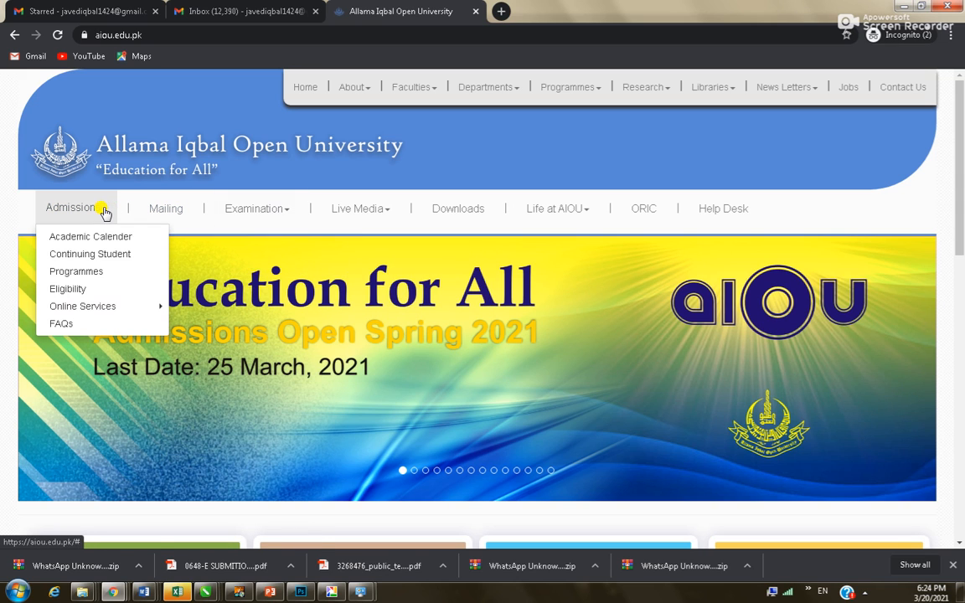
left_click(106, 255)
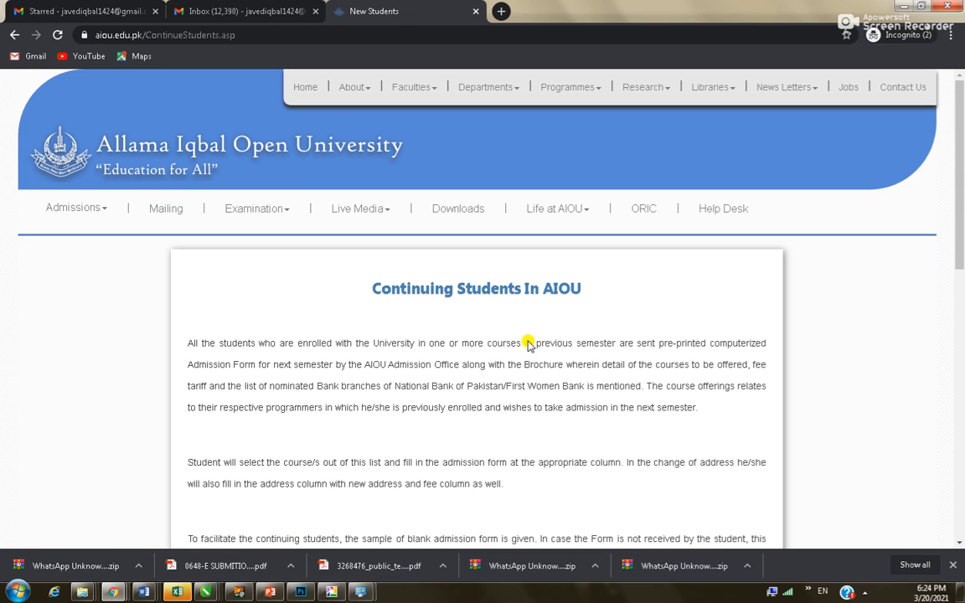
scroll(425, 407, "down", 10)
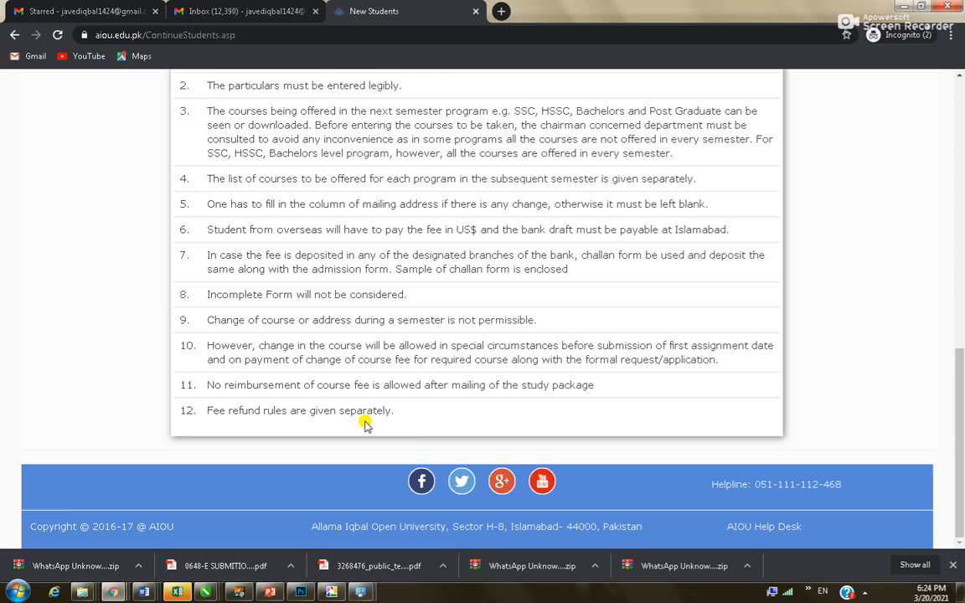
scroll(366, 424, "up", 10)
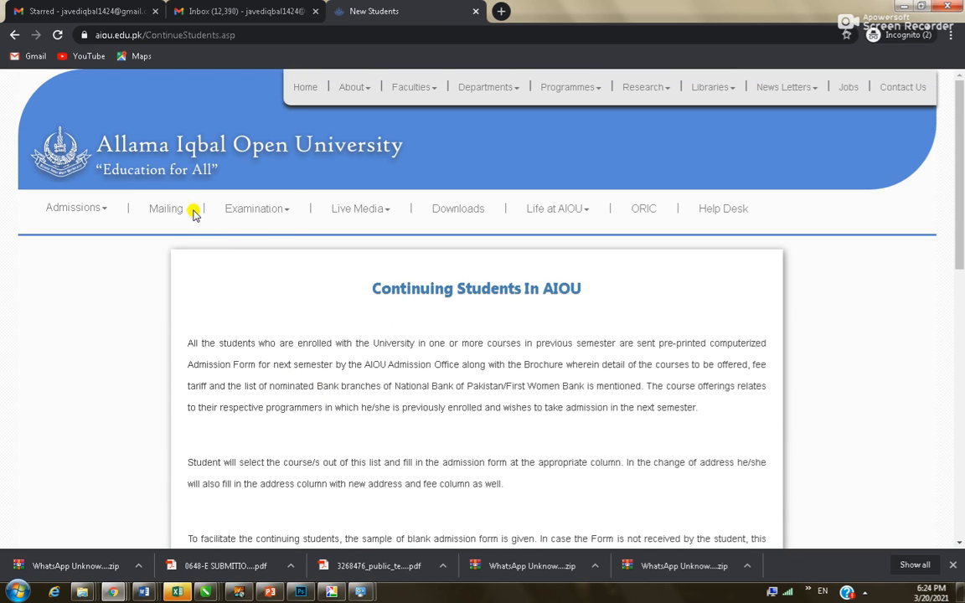
Review the options under the Examination and Admissions menus
left_click(284, 215)
mouse_move(284, 258)
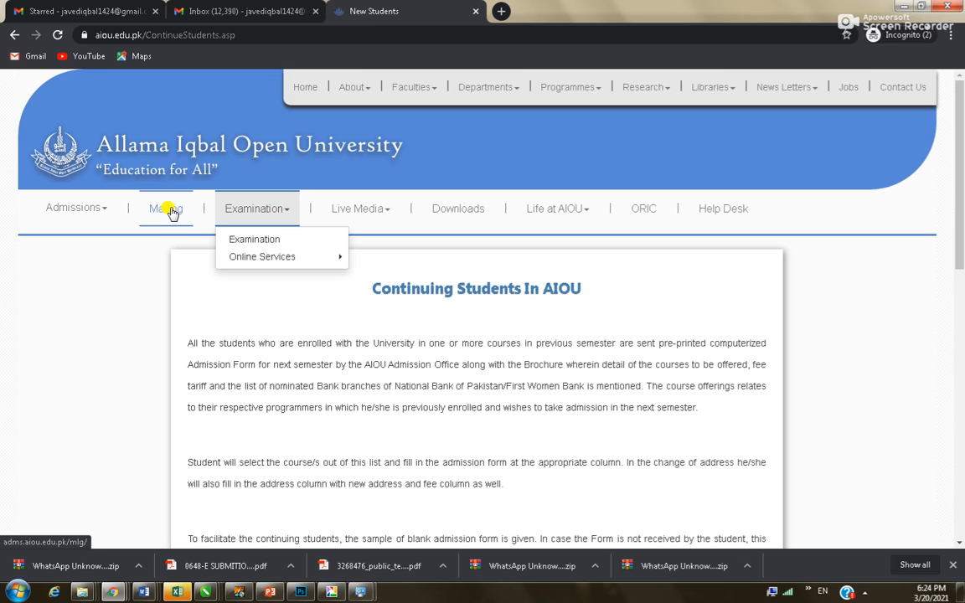
left_click(104, 210)
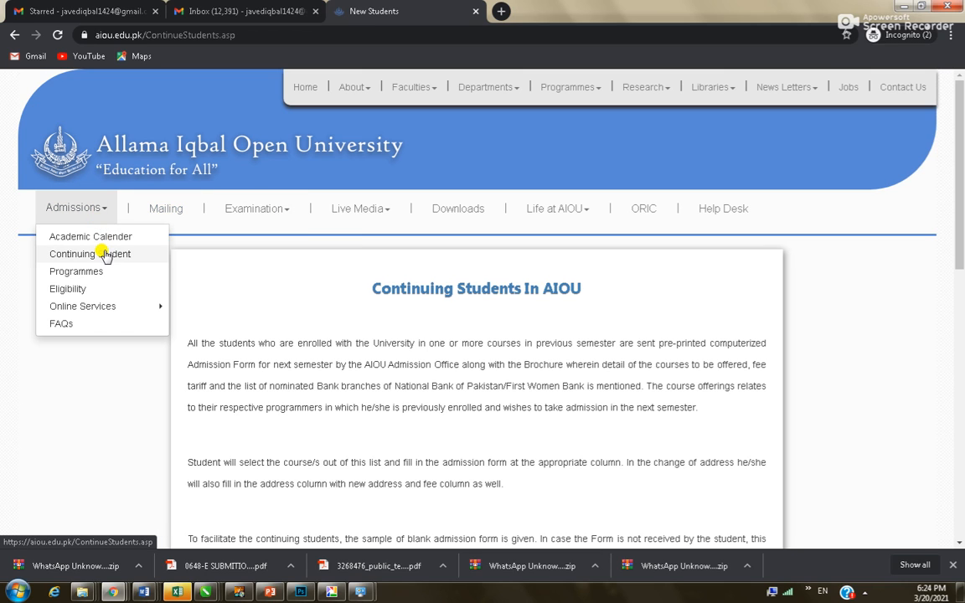
mouse_move(157, 306)
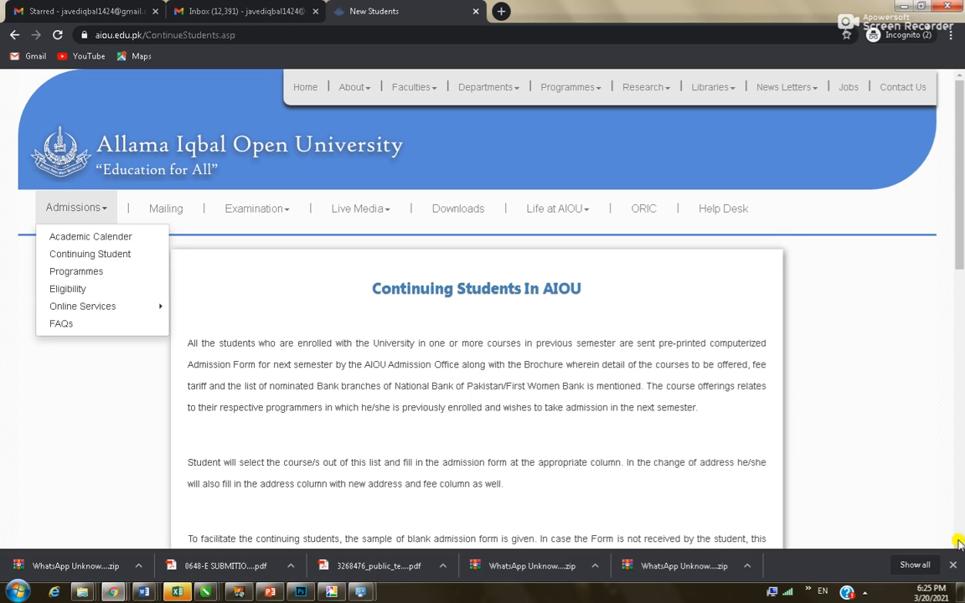
mouse_move(108, 308)
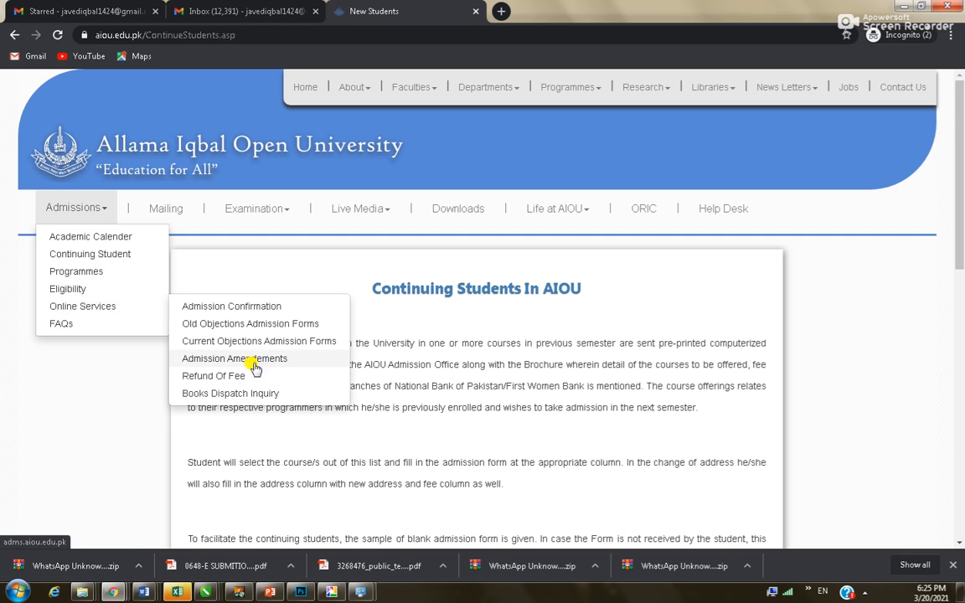
Check the Track Your Books page, return to Continuing Students, and browse the menus
left_click(166, 206)
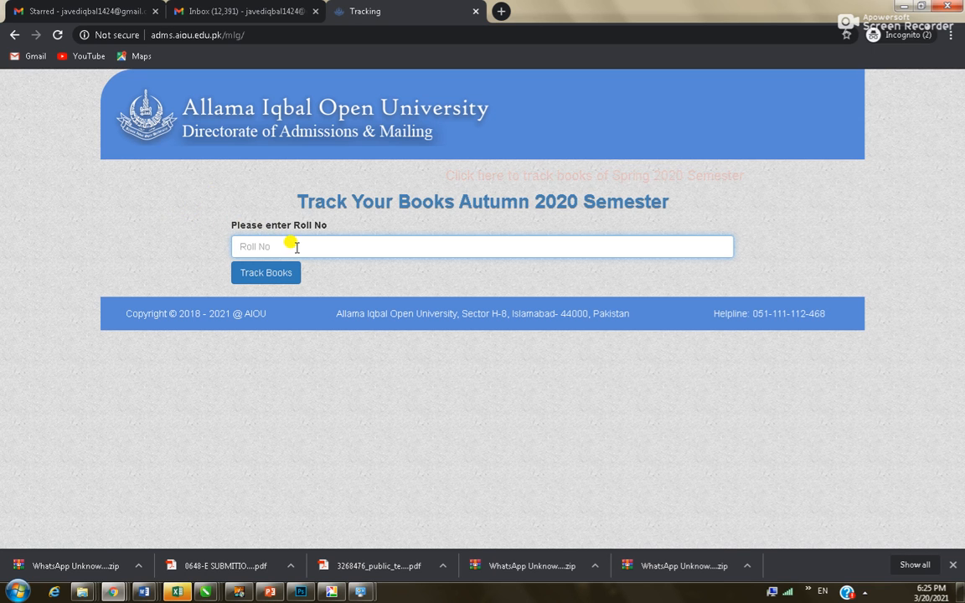
left_click(13, 35)
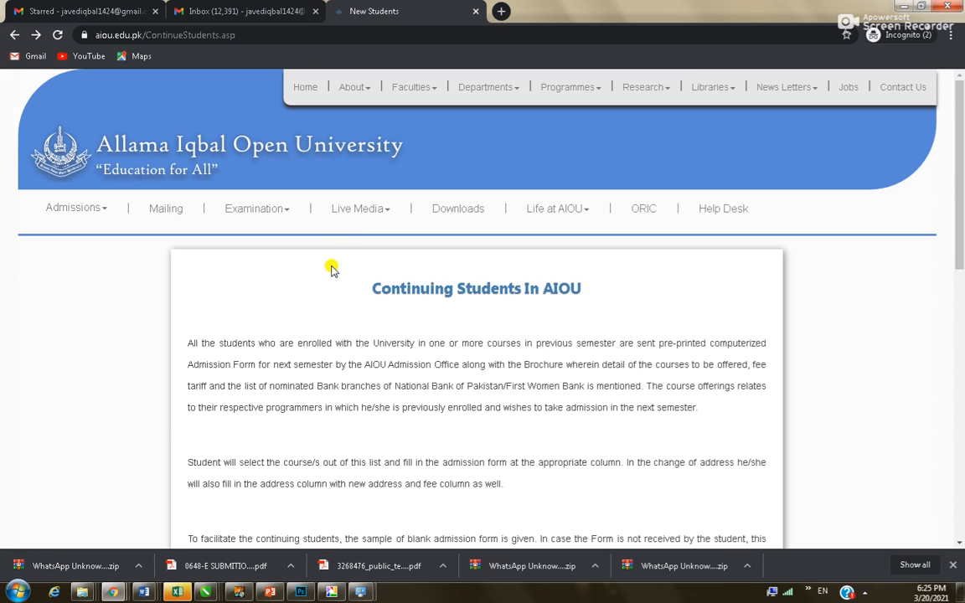
mouse_move(285, 220)
mouse_move(279, 257)
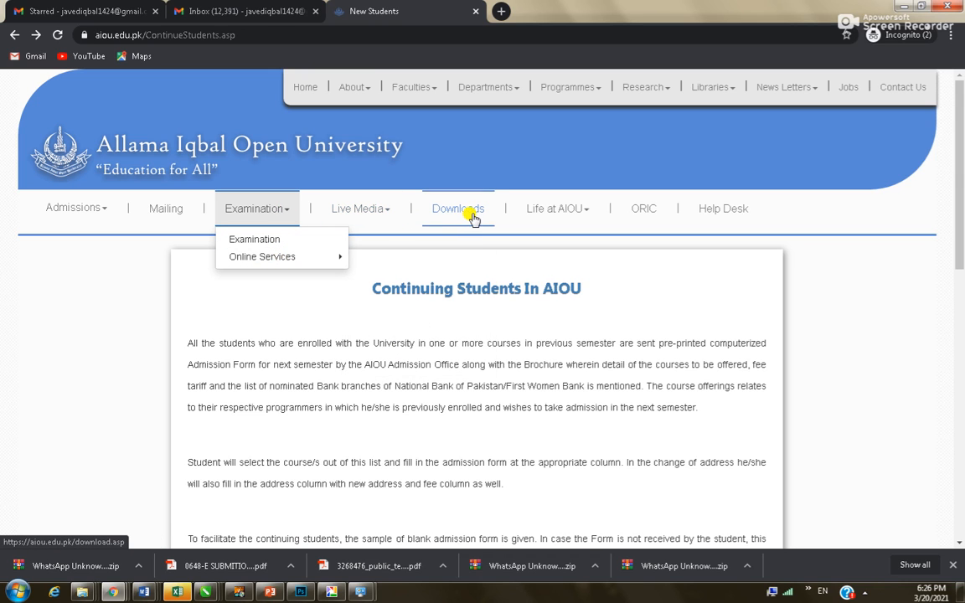
mouse_move(513, 90)
mouse_move(450, 148)
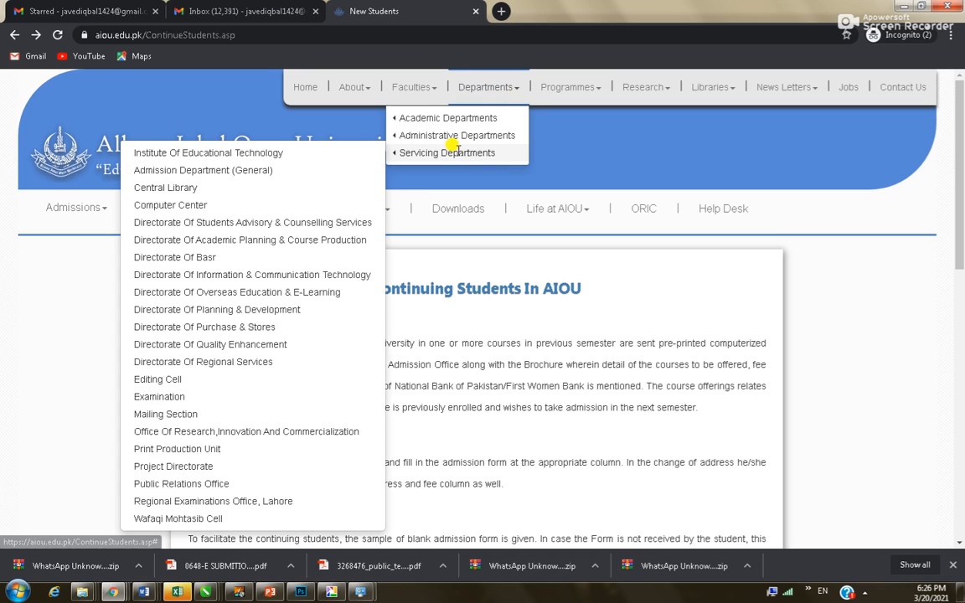
mouse_move(372, 98)
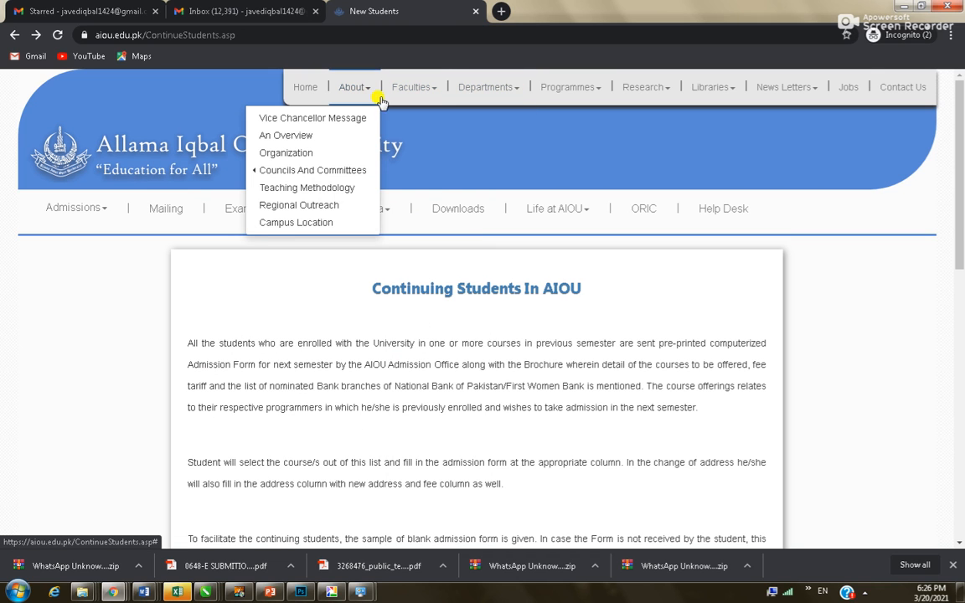
View the Bachelor Programmes list, library and examination options, then open Downloads
mouse_move(596, 91)
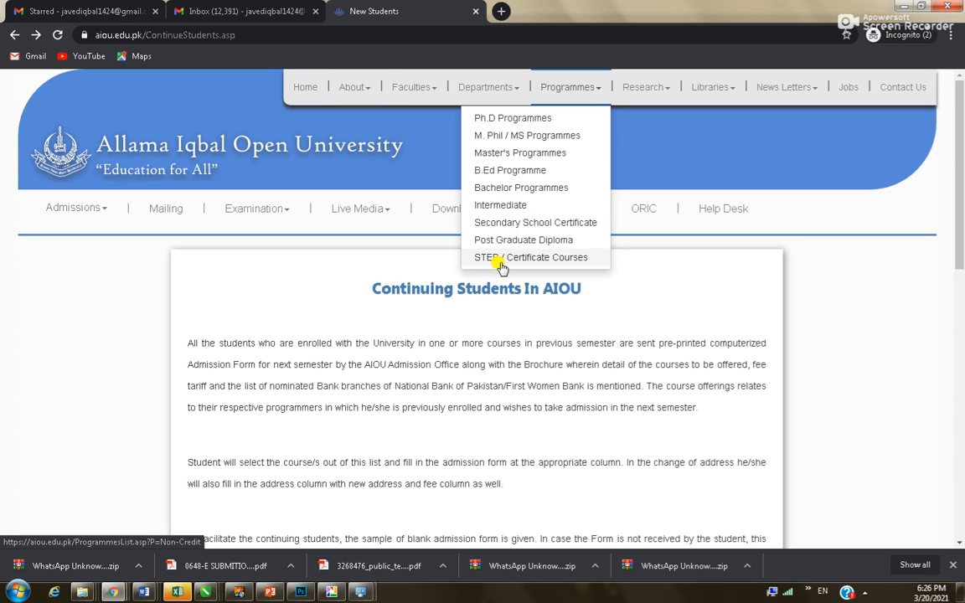
left_click(521, 187)
scroll(370, 395, "down", 3)
scroll(369, 390, "up", 3)
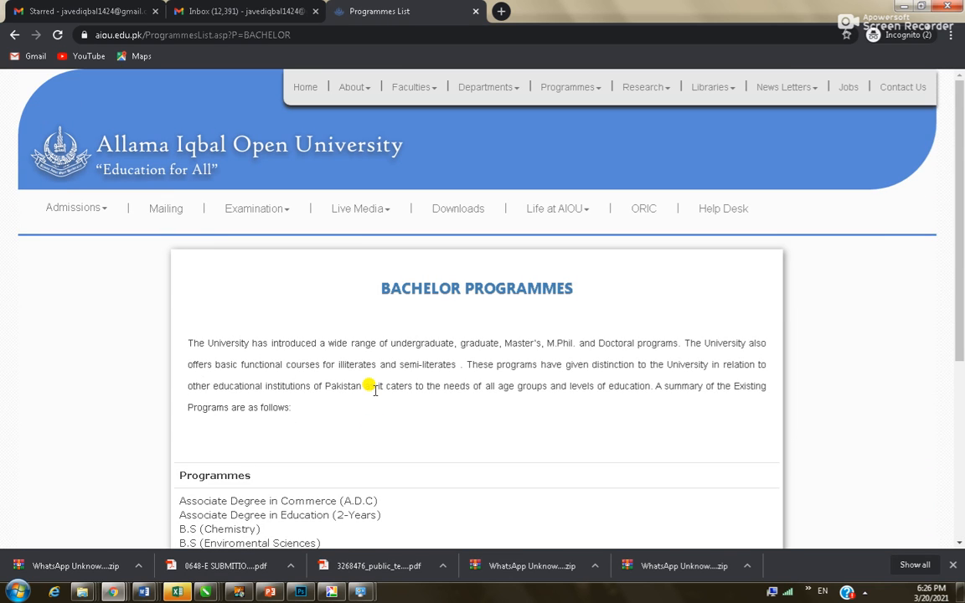
left_click(738, 88)
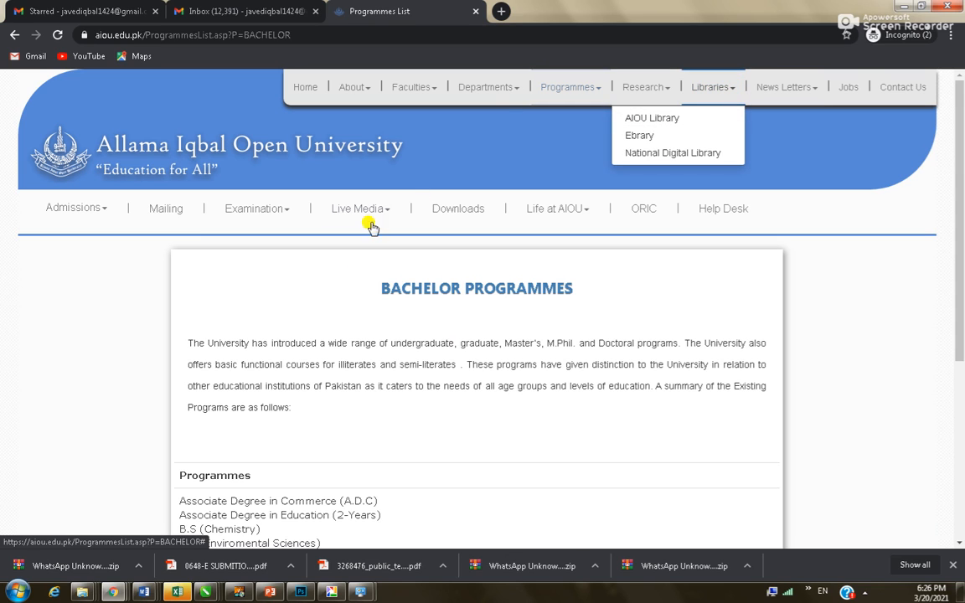
left_click(279, 208)
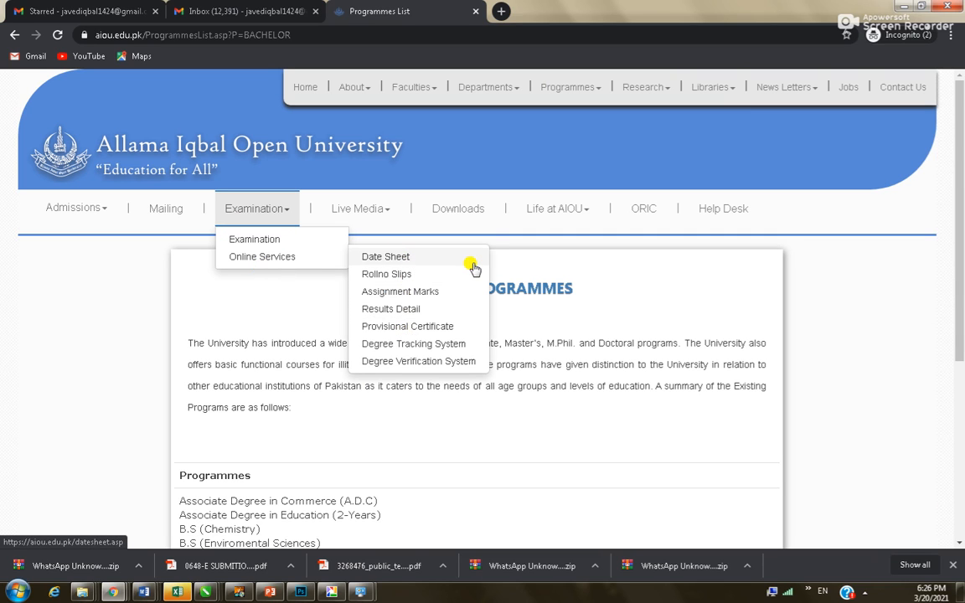
left_click(459, 209)
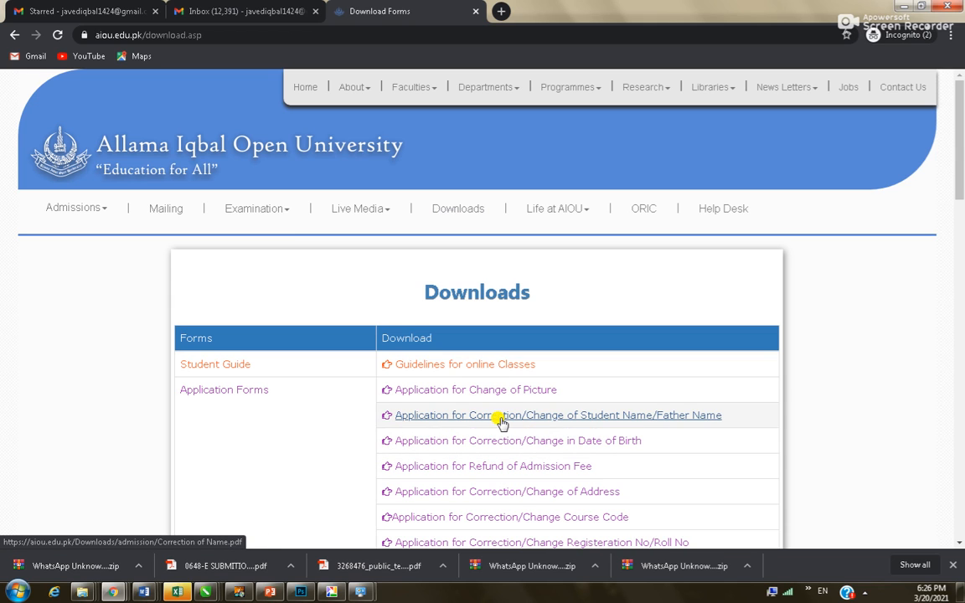
Scroll through the Downloads page's list of application forms
scroll(497, 400, "down", 1)
scroll(501, 402, "down", 3)
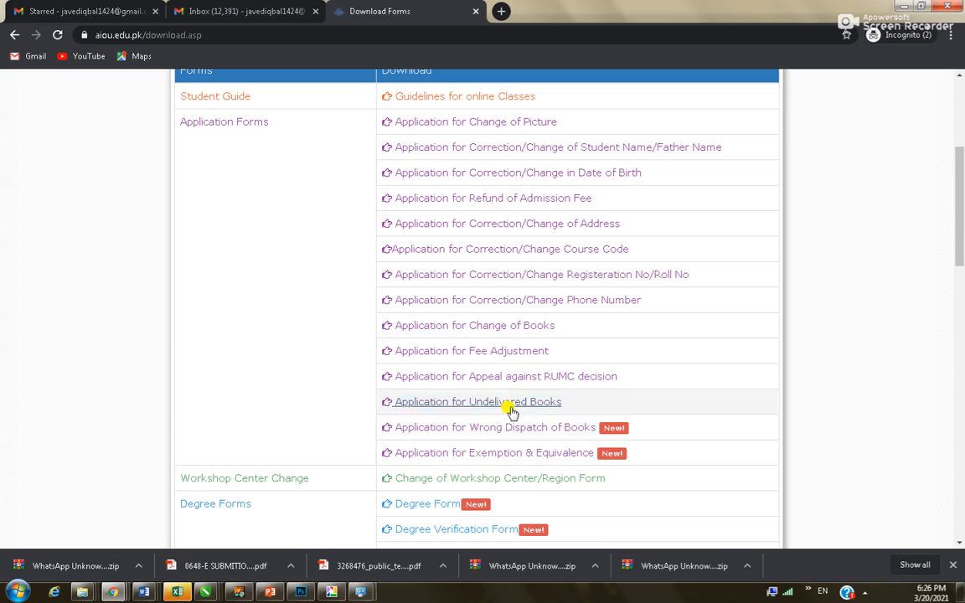
scroll(547, 478, "down", 4)
scroll(540, 472, "down", 9)
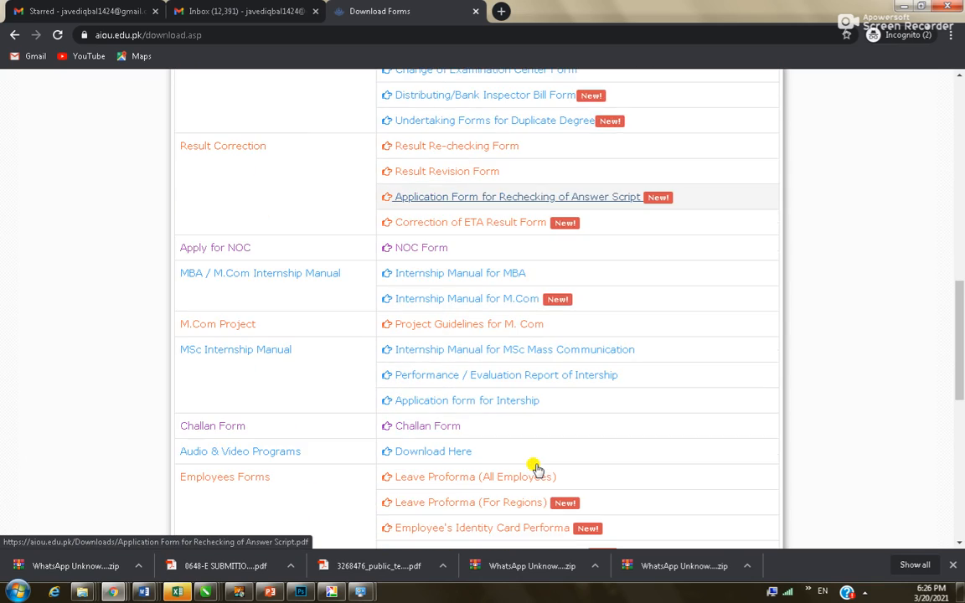
scroll(535, 469, "down", 3)
scroll(536, 460, "up", 12)
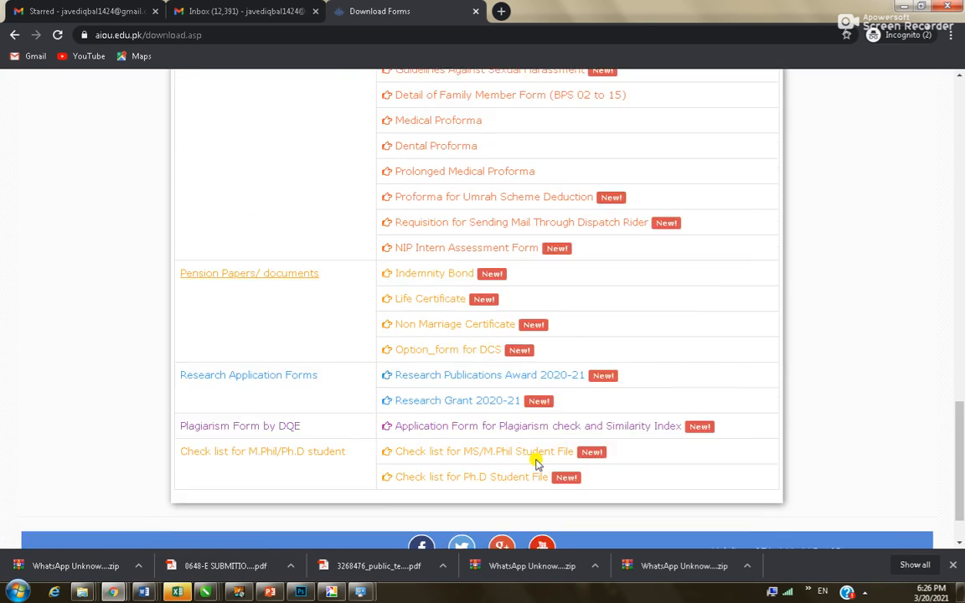
scroll(537, 459, "up", 3)
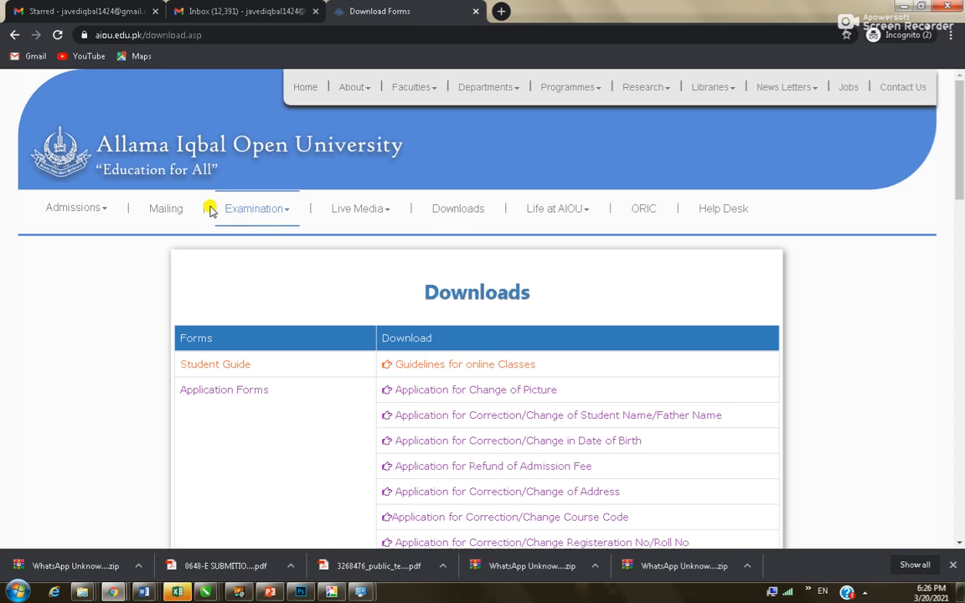
Revisit Track Your Books, return to Downloads, and show the Admissions online services
left_click(153, 210)
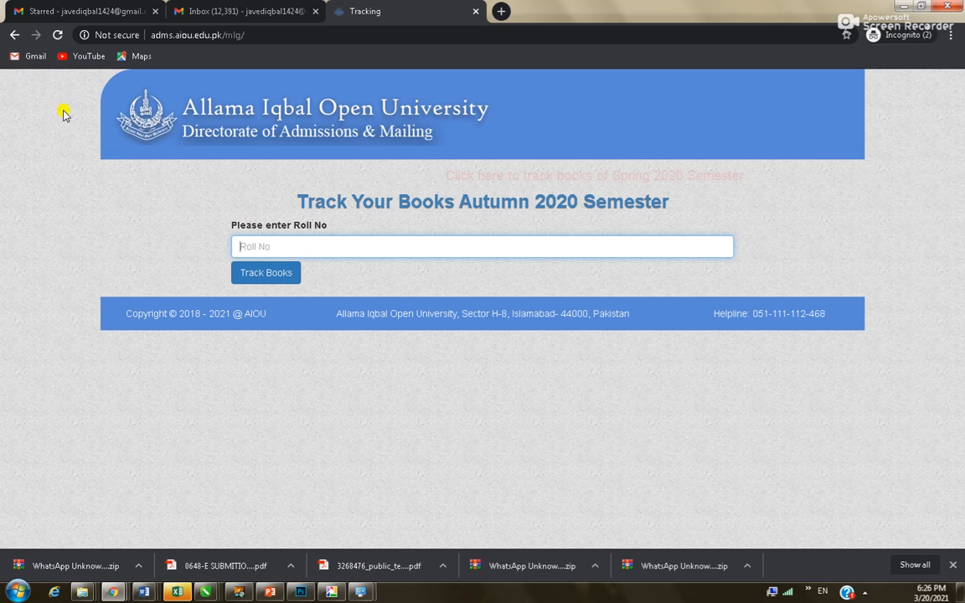
left_click(14, 35)
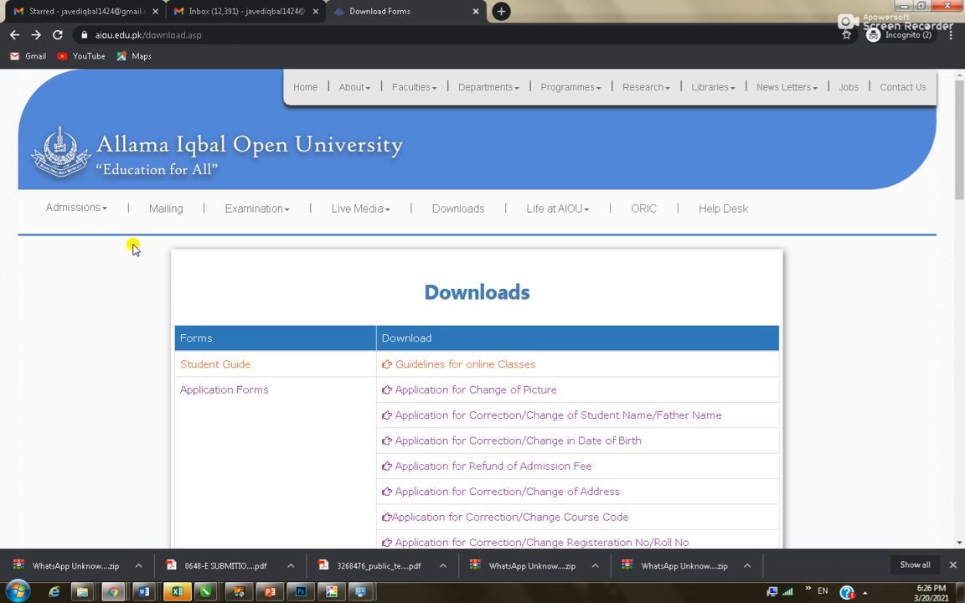
left_click(99, 209)
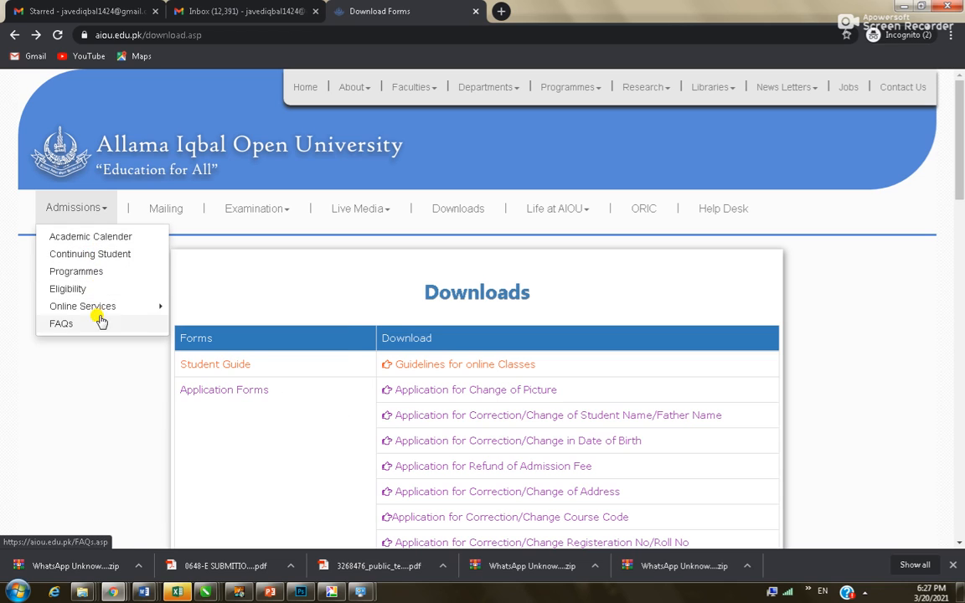
mouse_move(103, 305)
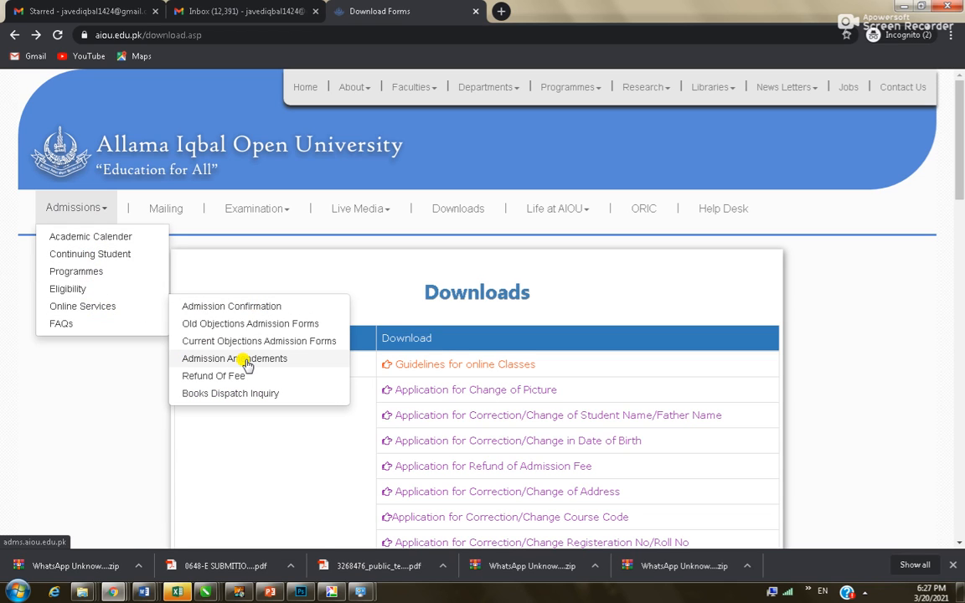
Inspect the Admission Confirmation page's semester and program lists, then go back
left_click(252, 308)
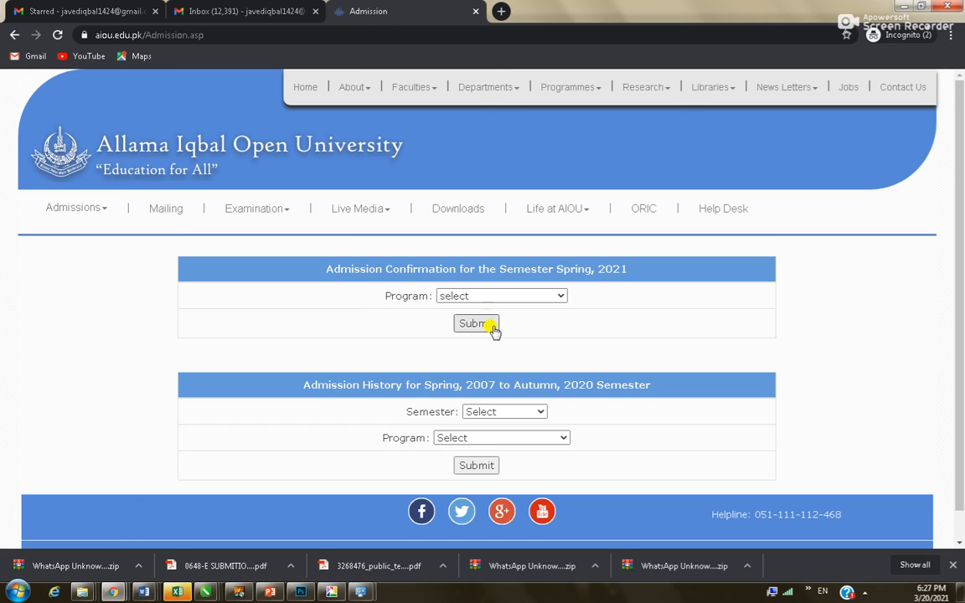
left_click(507, 413)
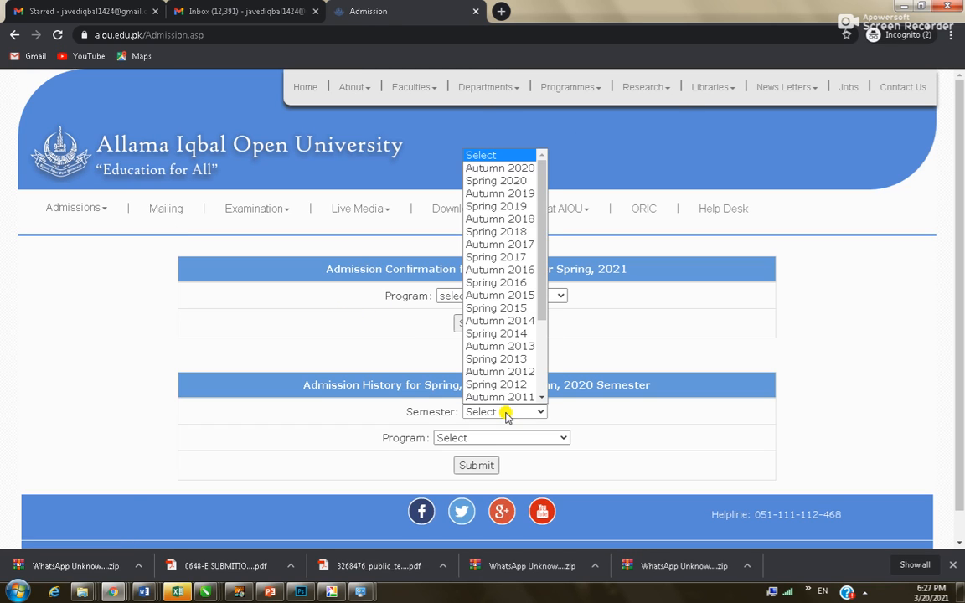
left_click(590, 413)
left_click(538, 436)
left_click(637, 446)
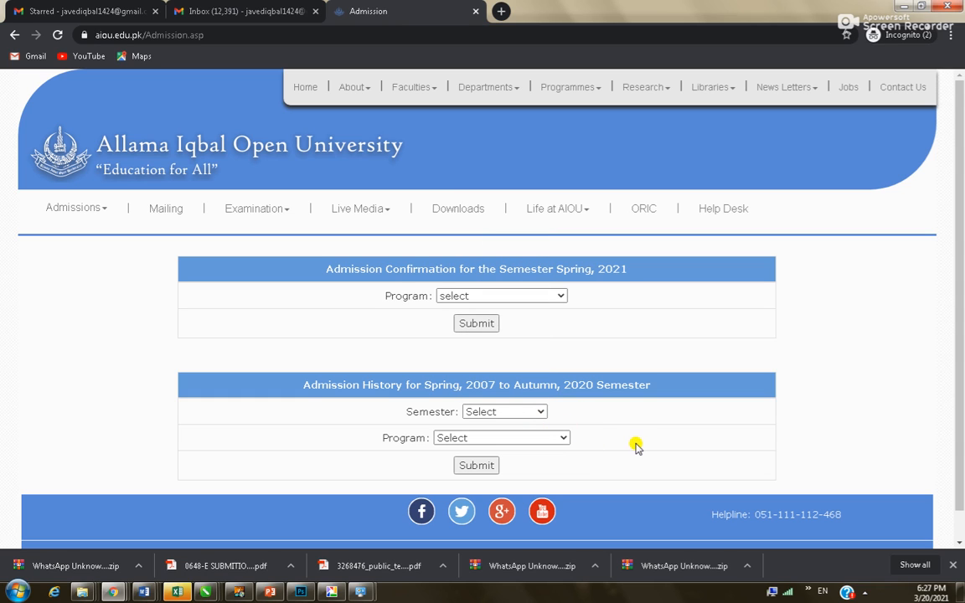
left_click(13, 35)
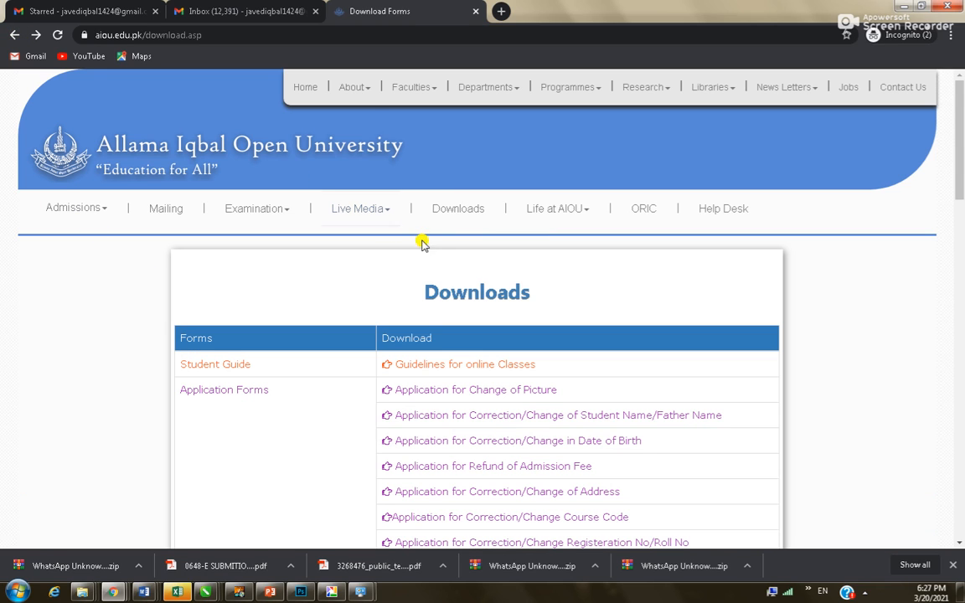
From the home page, open Online Admission Form > Admission Form for Continue Students
left_click(307, 88)
scroll(394, 386, "down", 4)
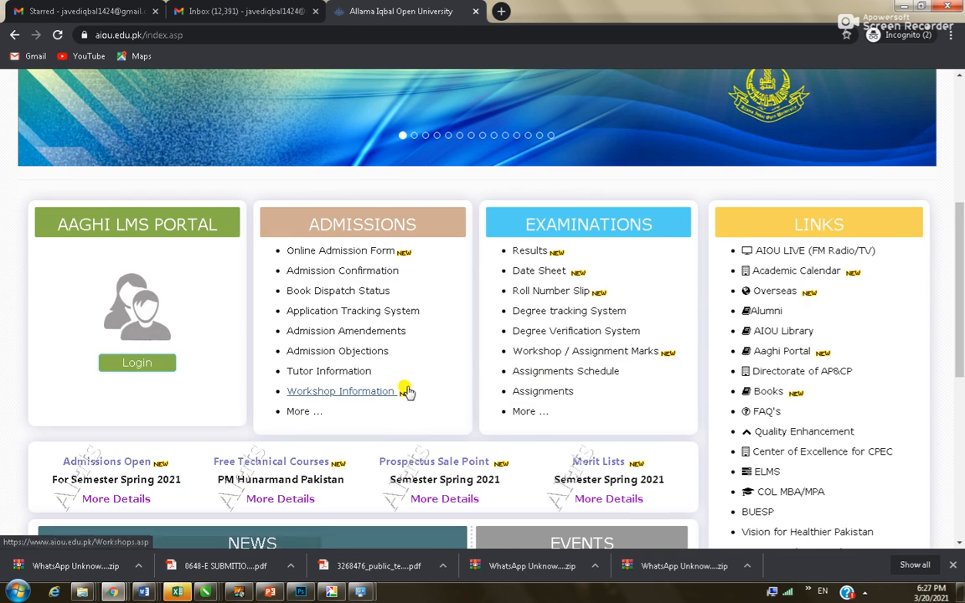
left_click(338, 253)
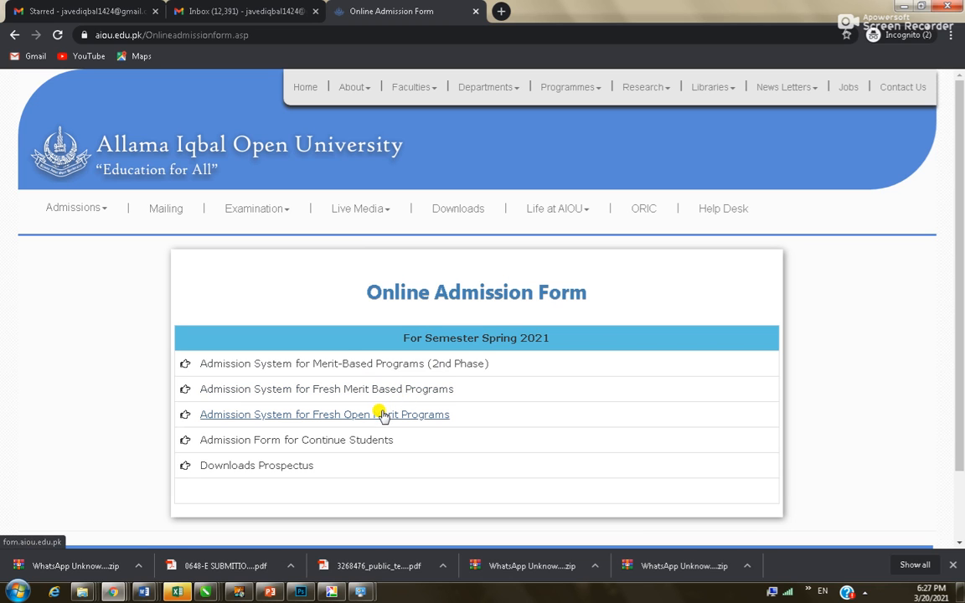
left_click(336, 443)
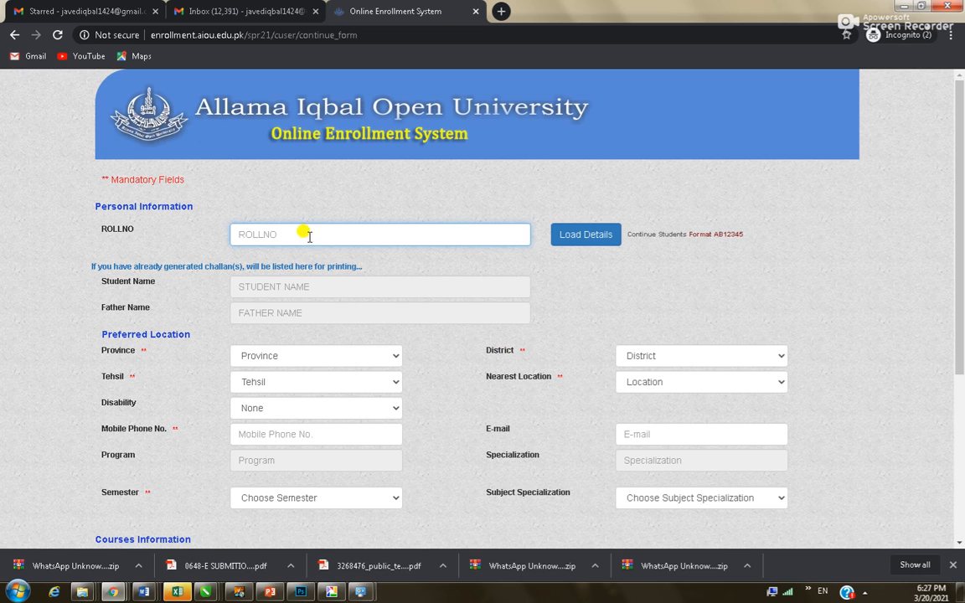